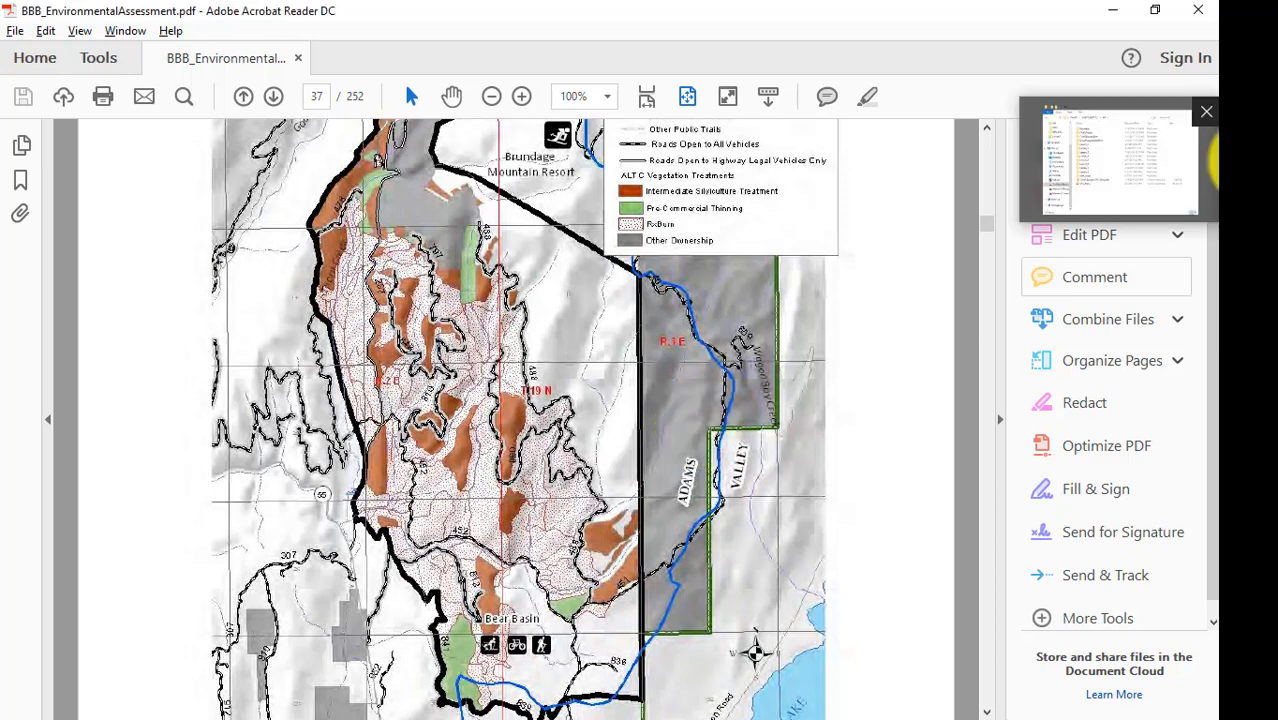
# Open the Lesson_3 folder inside 407 in File Explorer to check where the BBB_data folder is stored, and minimize the window.
pyautogui.click(1214, 160)
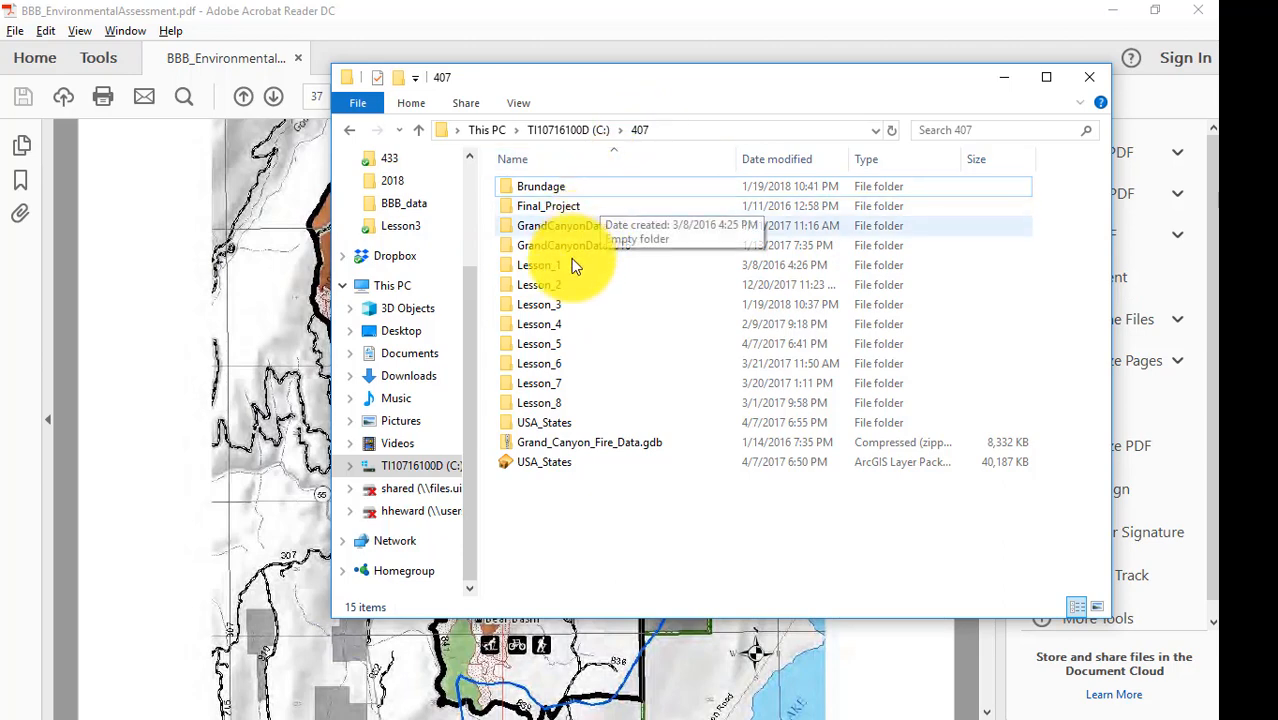
pyautogui.doubleClick(553, 305)
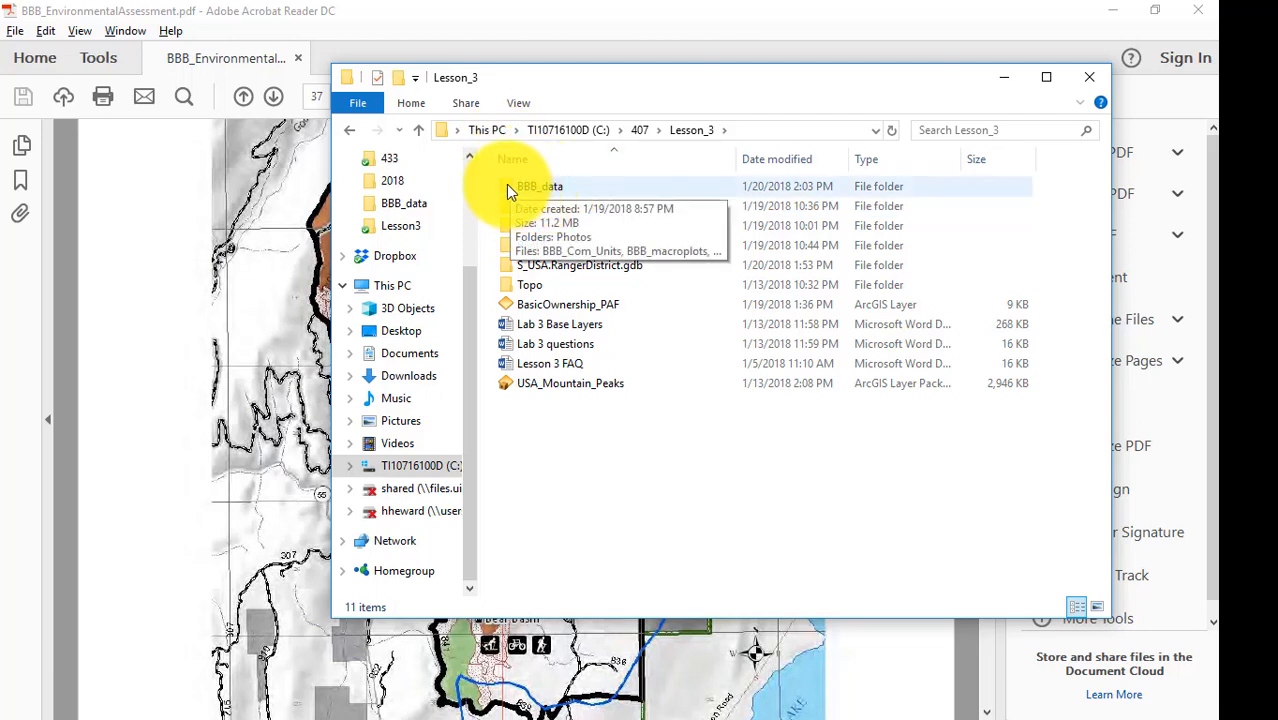
pyautogui.click(1006, 78)
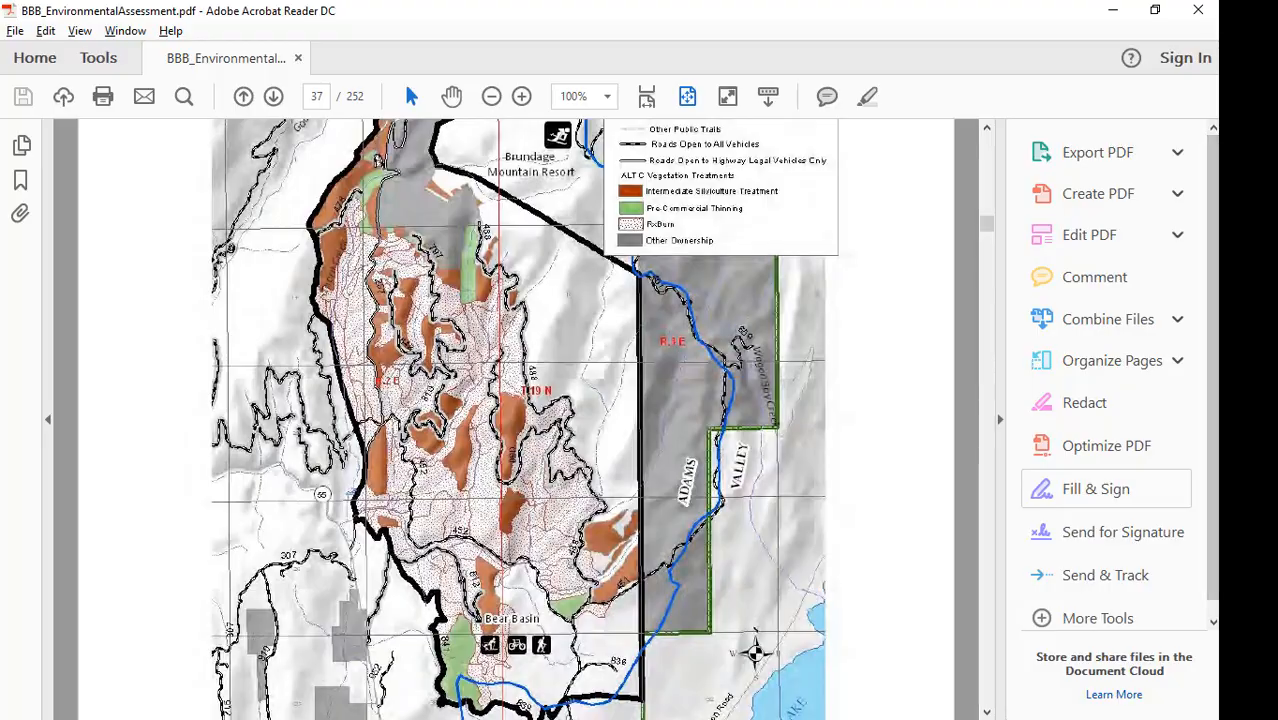
# Switch to Google Earth Pro and open the BBB_project_boundary KMZ file from the Lesson_3 BBB_data folder.
pyautogui.click(1245, 472)
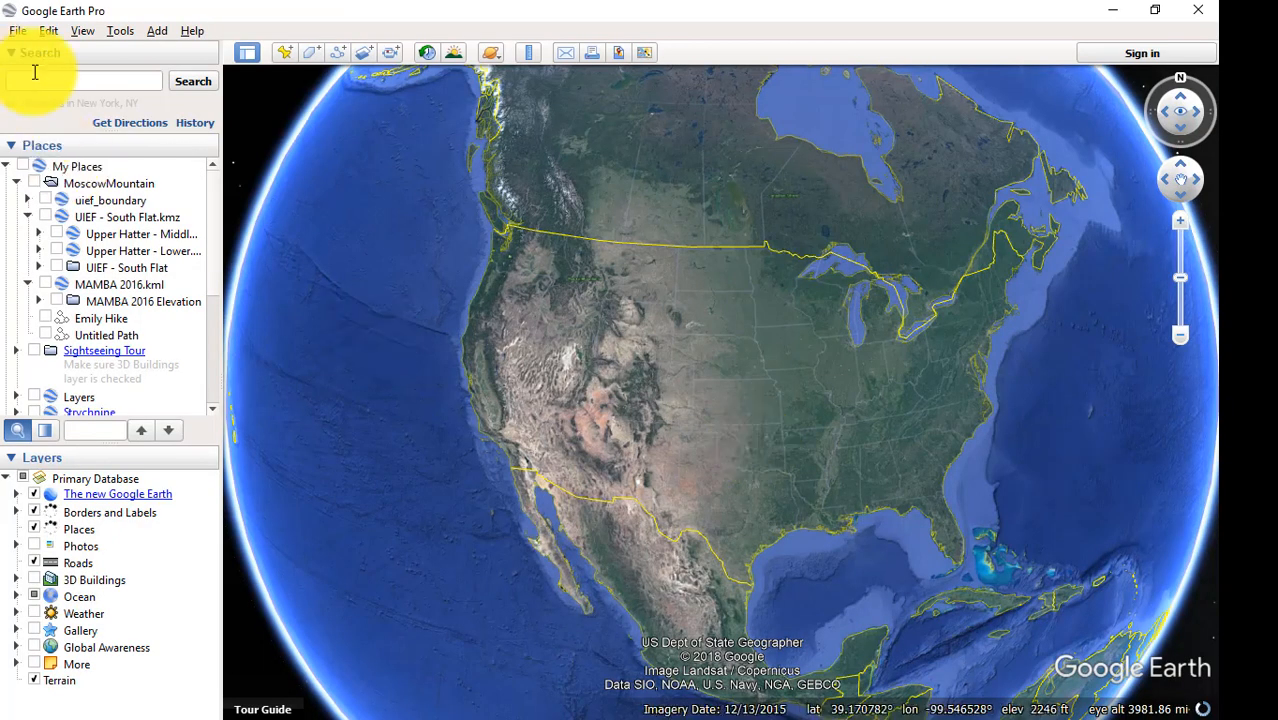
pyautogui.click(17, 30)
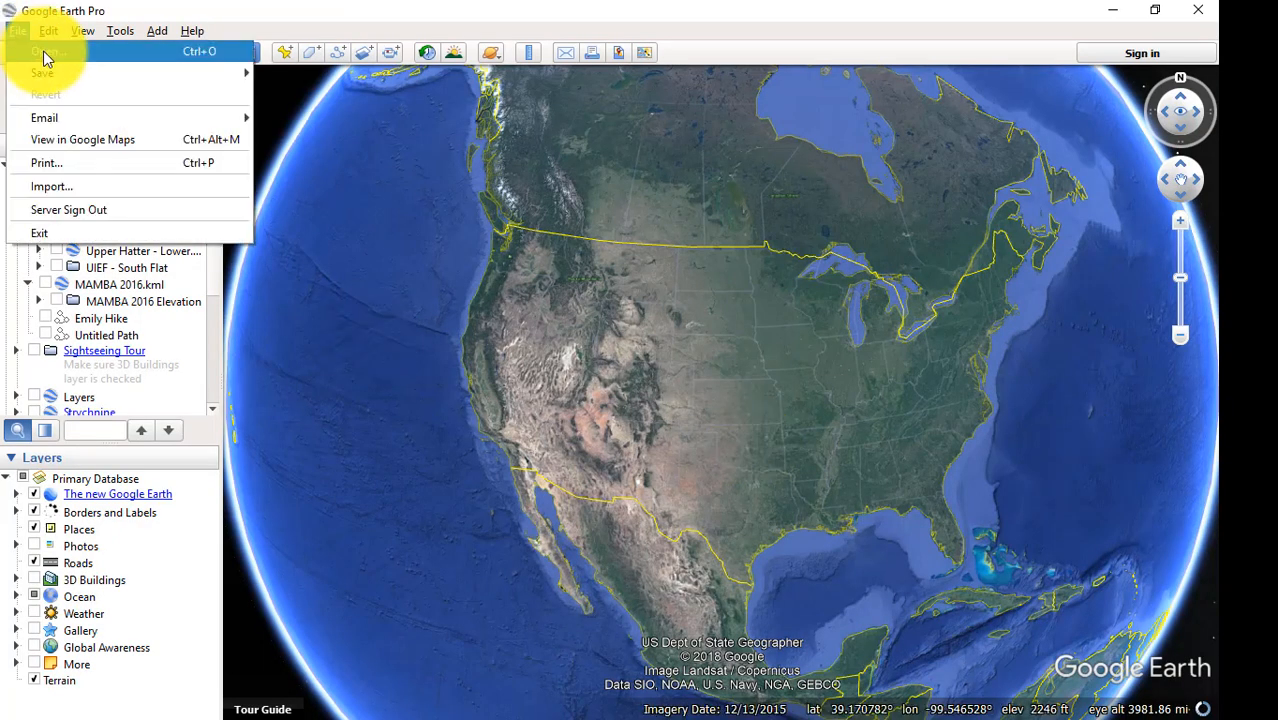
pyautogui.click(45, 52)
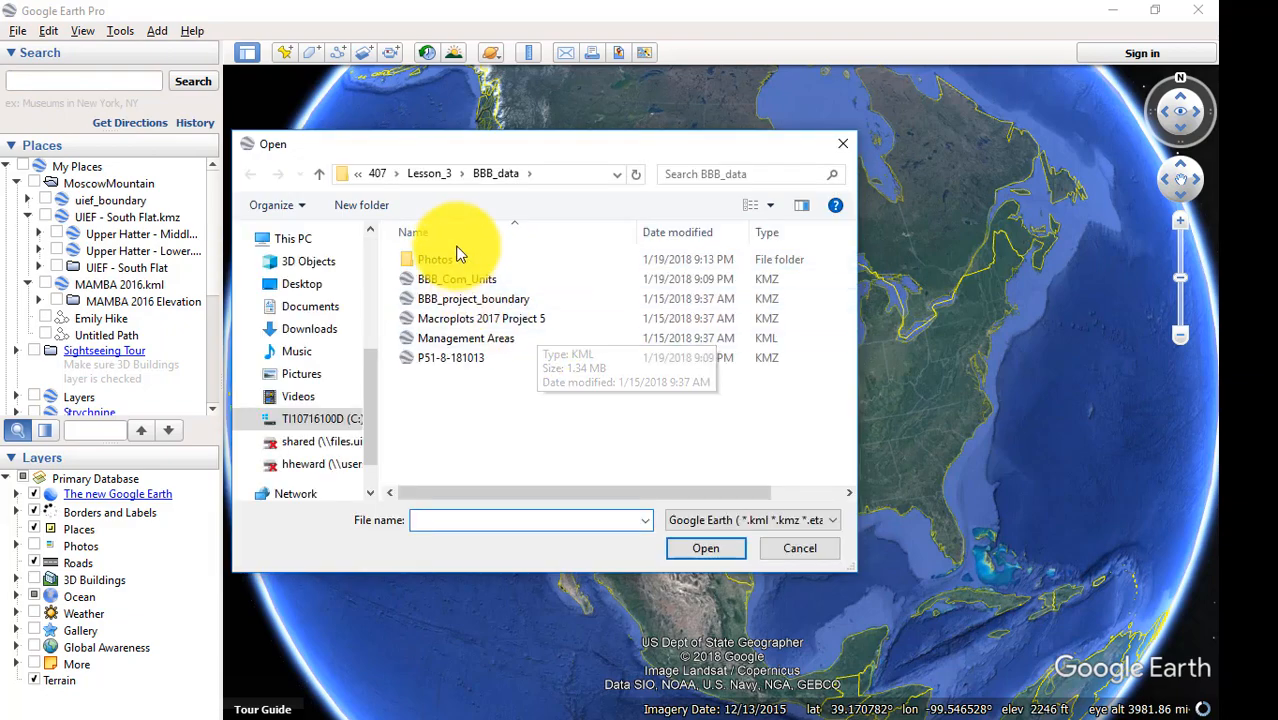
pyautogui.click(449, 304)
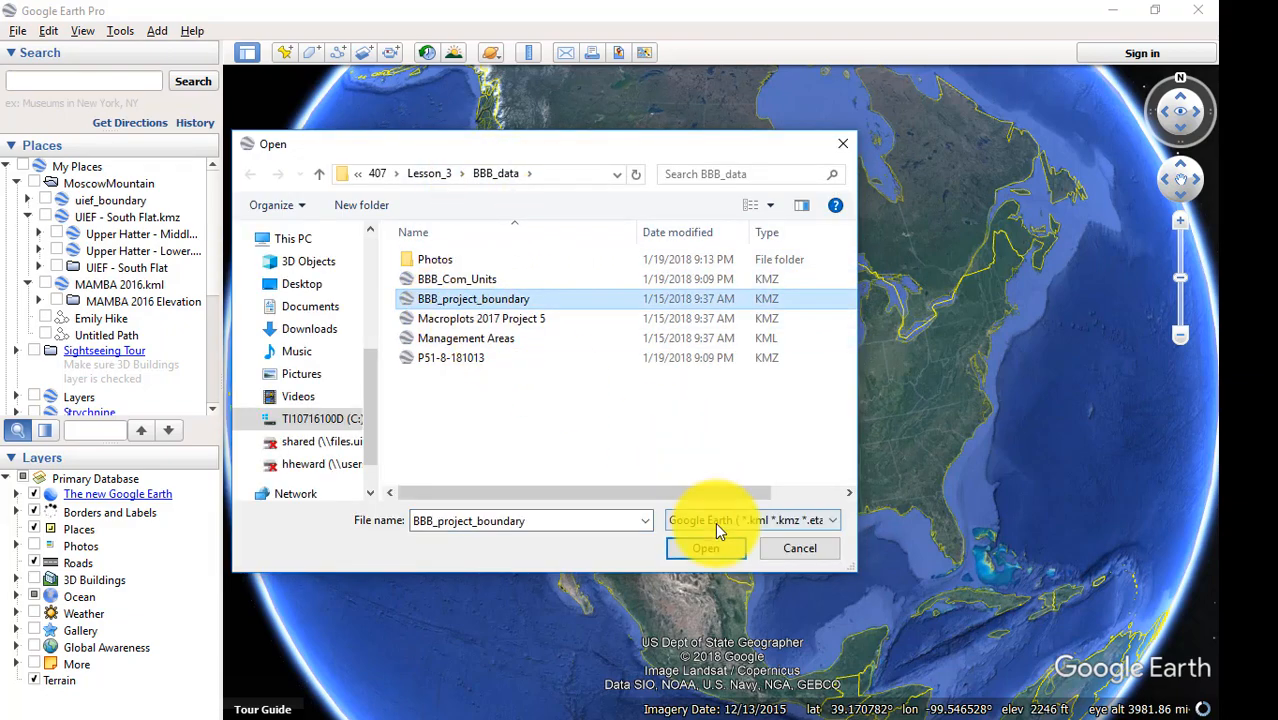
pyautogui.click(705, 551)
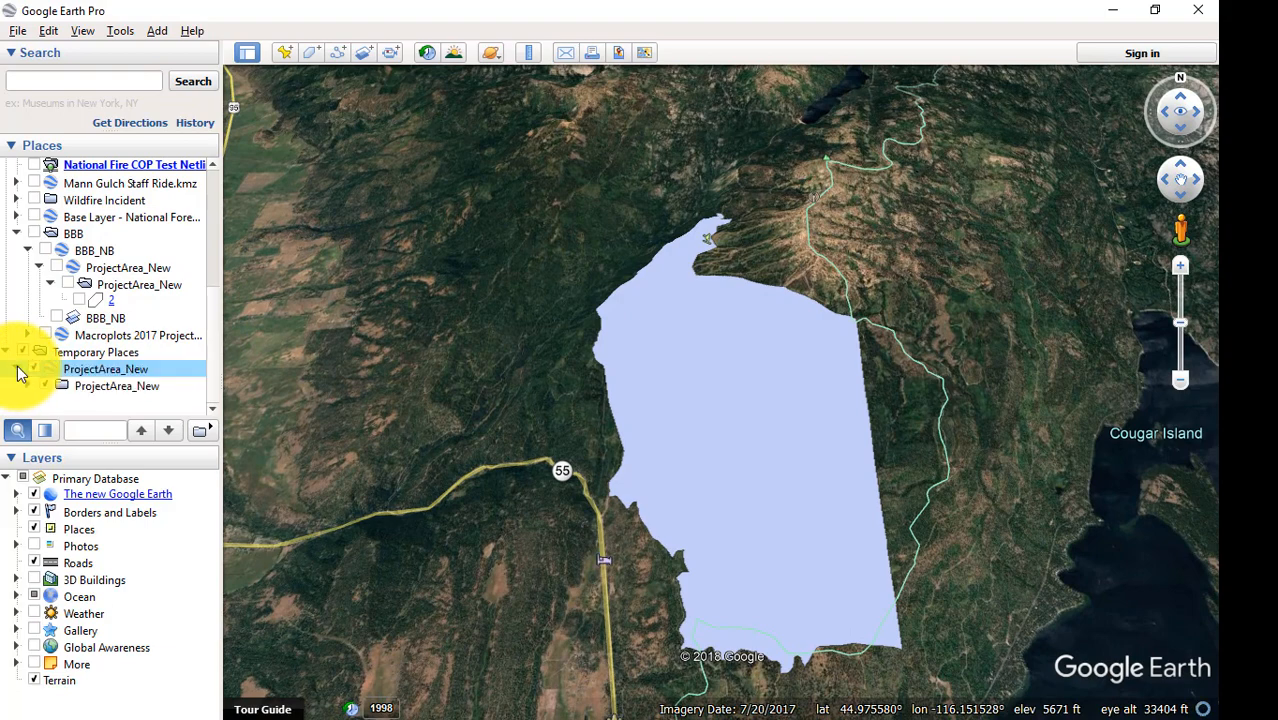
# Change the area style of polygon 2 in the temporary ProjectArea_New folder to Outlined.
pyautogui.click(28, 385)
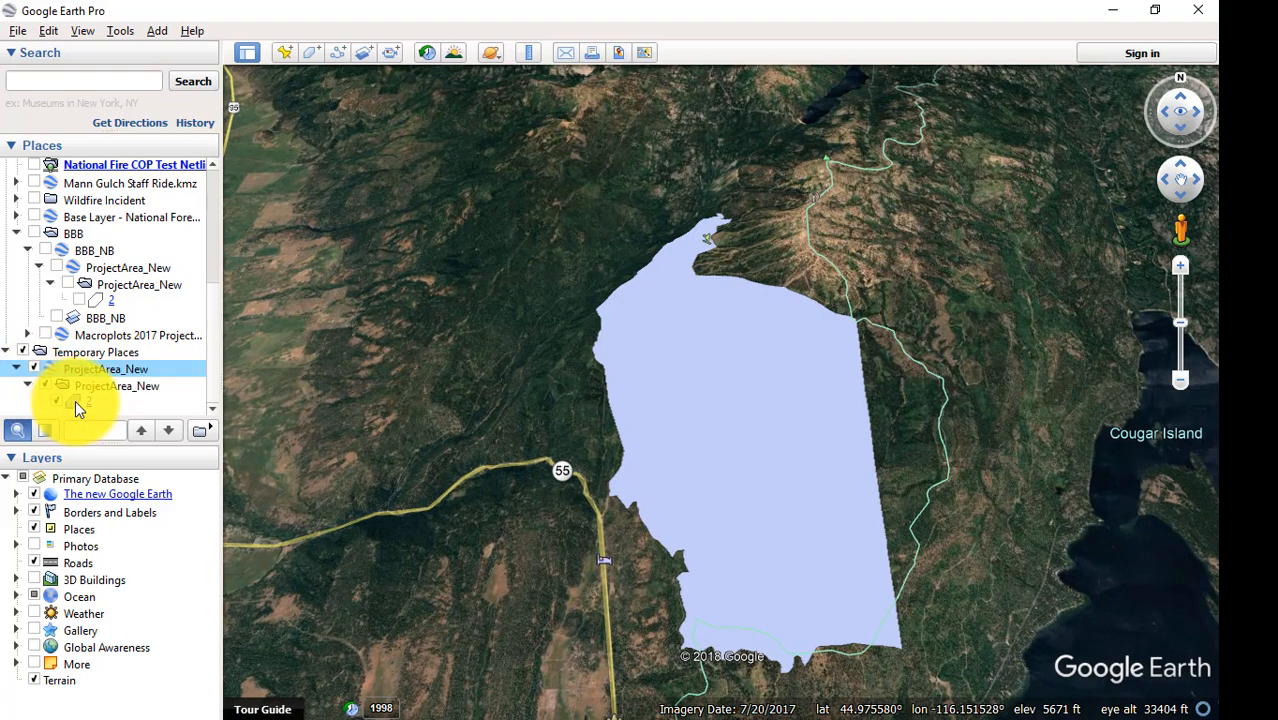
pyautogui.rightClick(74, 402)
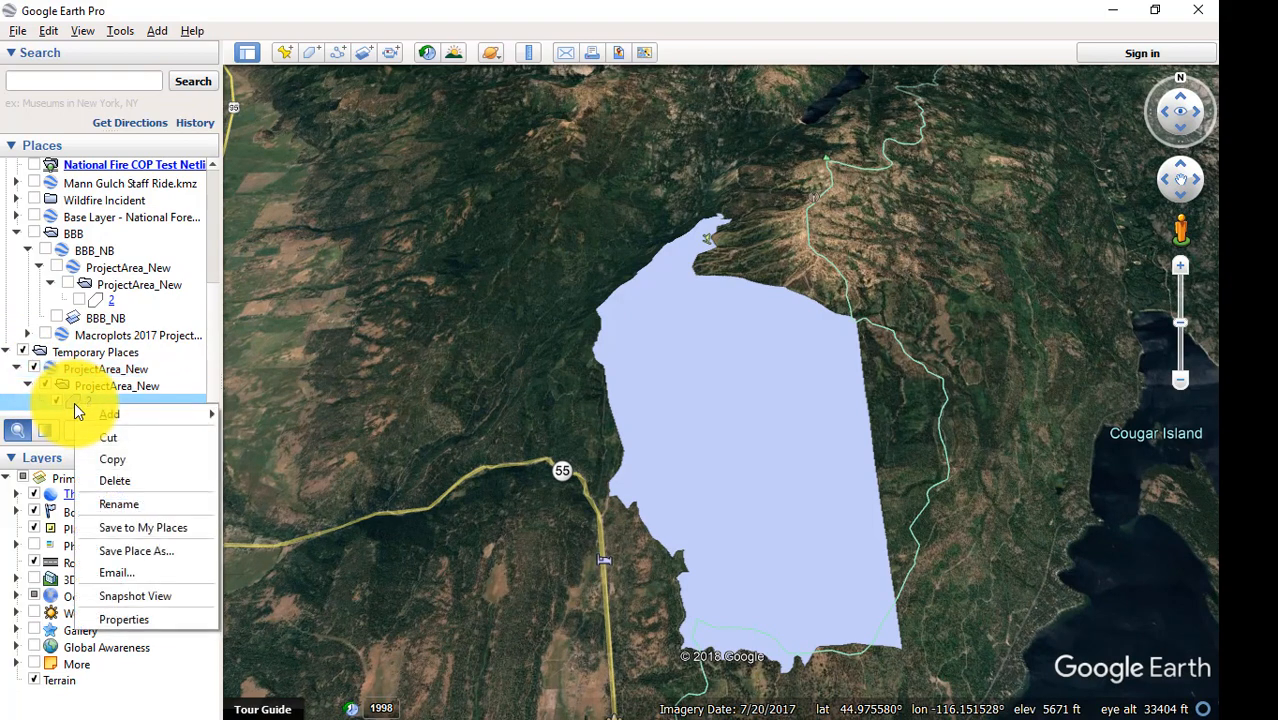
pyautogui.click(145, 630)
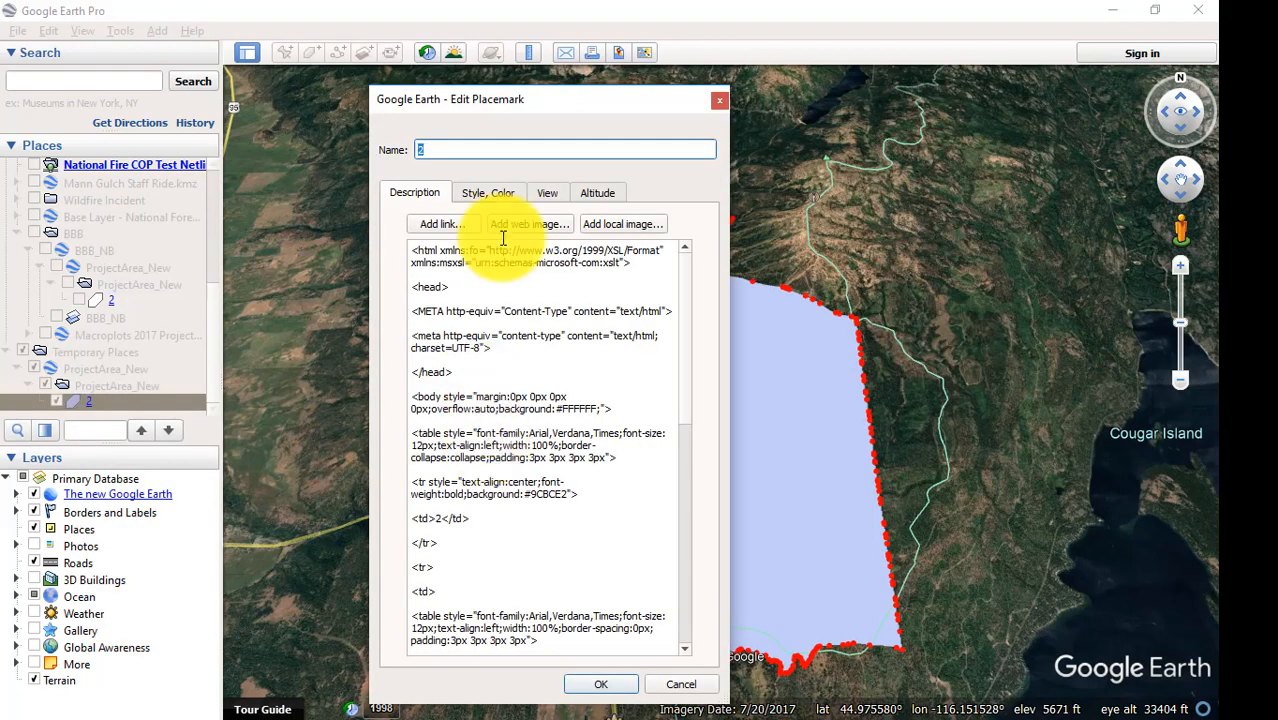
pyautogui.click(478, 193)
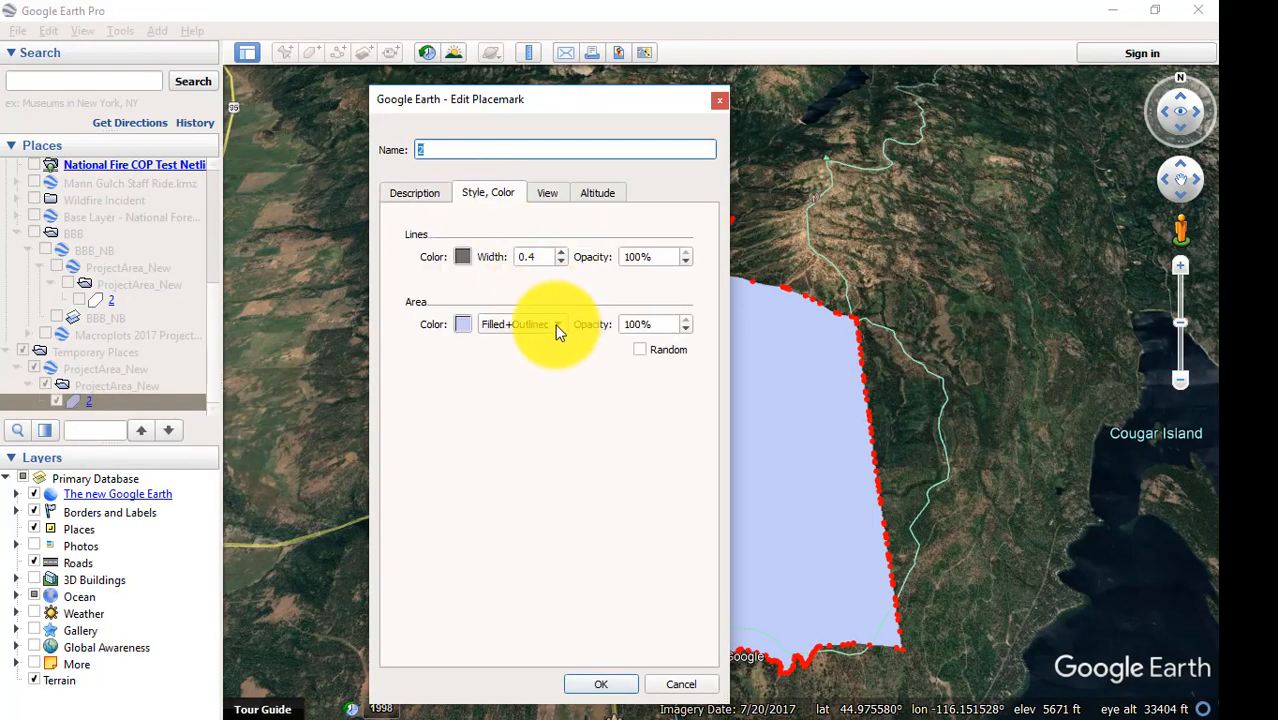
pyautogui.click(555, 326)
pyautogui.click(522, 302)
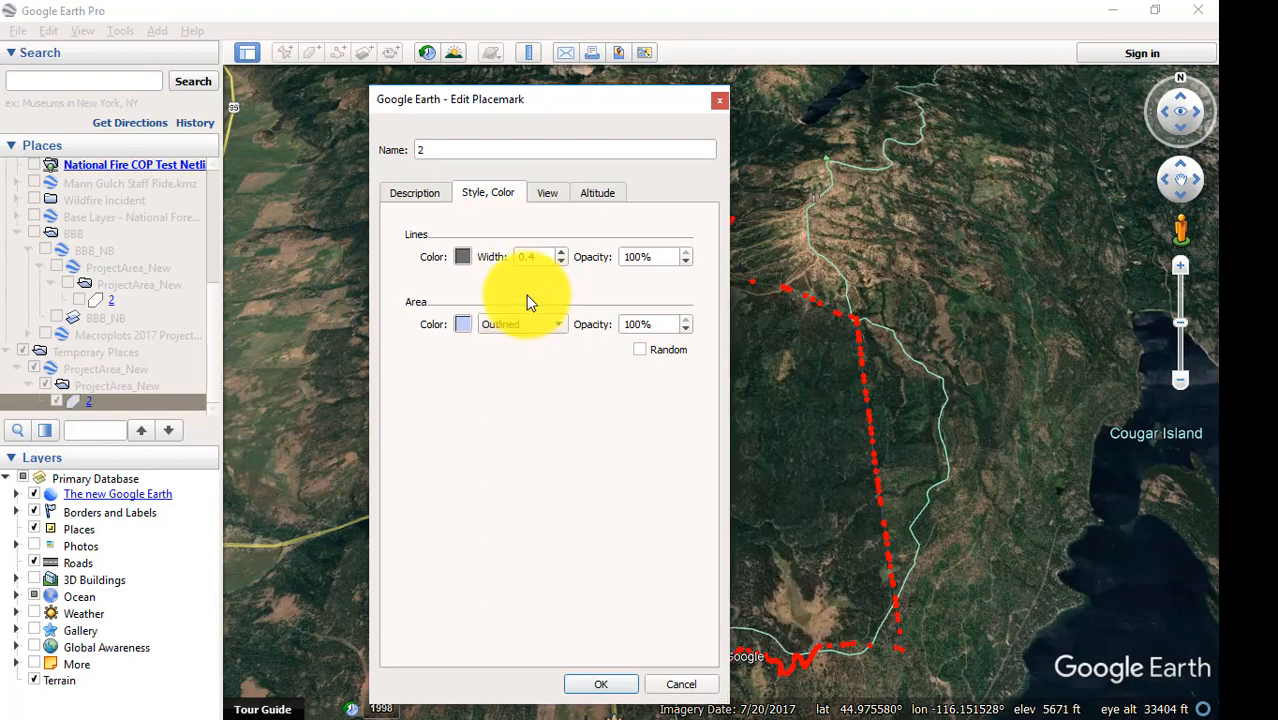
# Set the boundary polygon's line width to 2 and its line color to yellow (#ffff00), and apply the changes.
pyautogui.moveTo(540, 258); pyautogui.dragTo(495, 263)
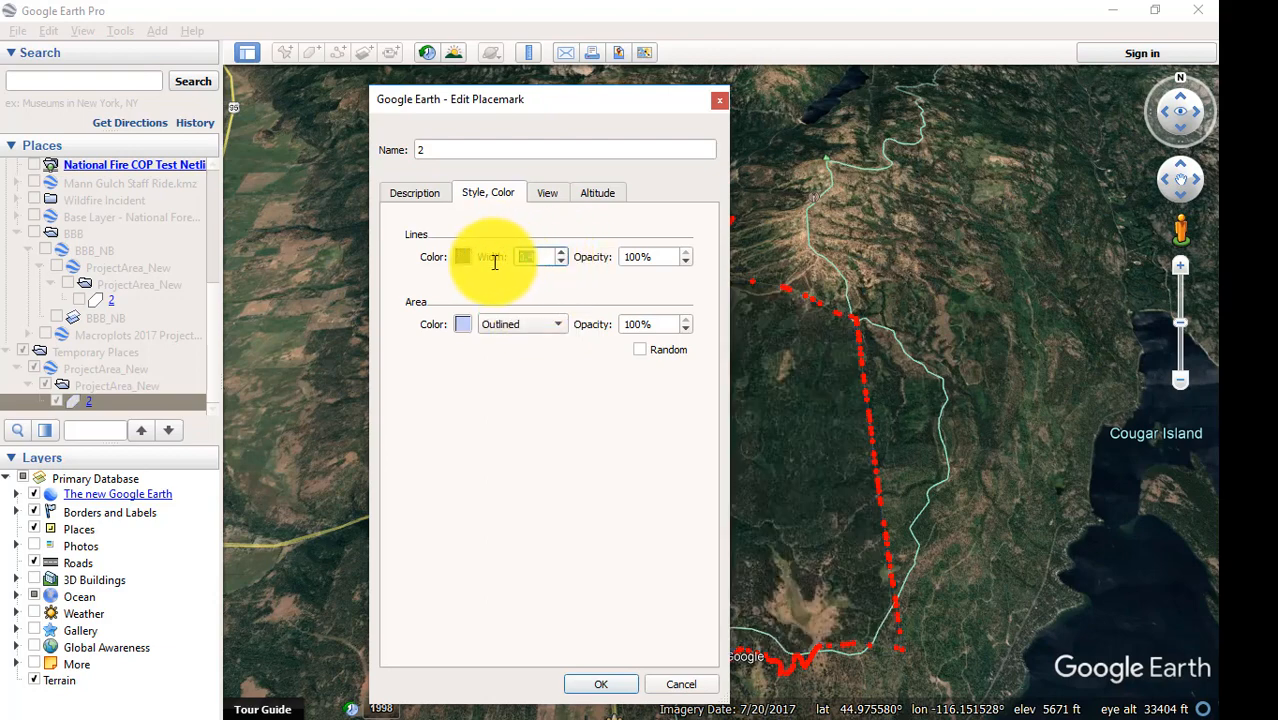
pyautogui.write('2')
pyautogui.click(464, 257)
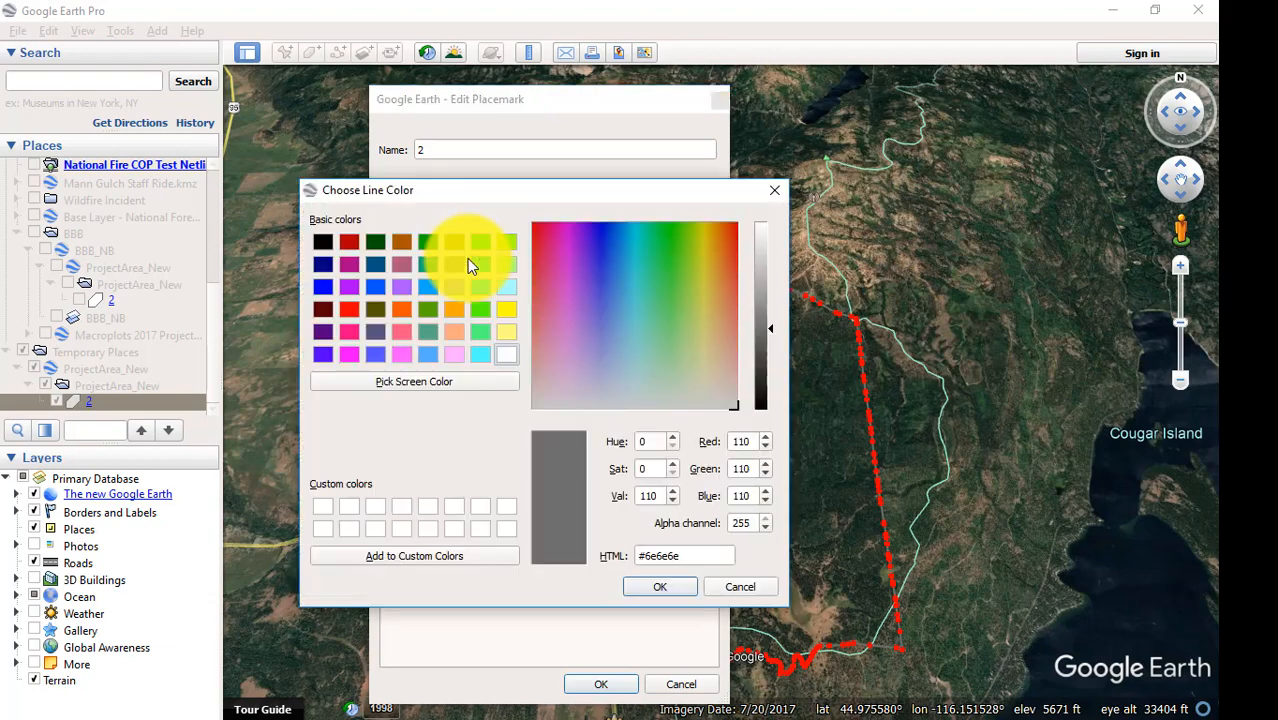
pyautogui.click(505, 312)
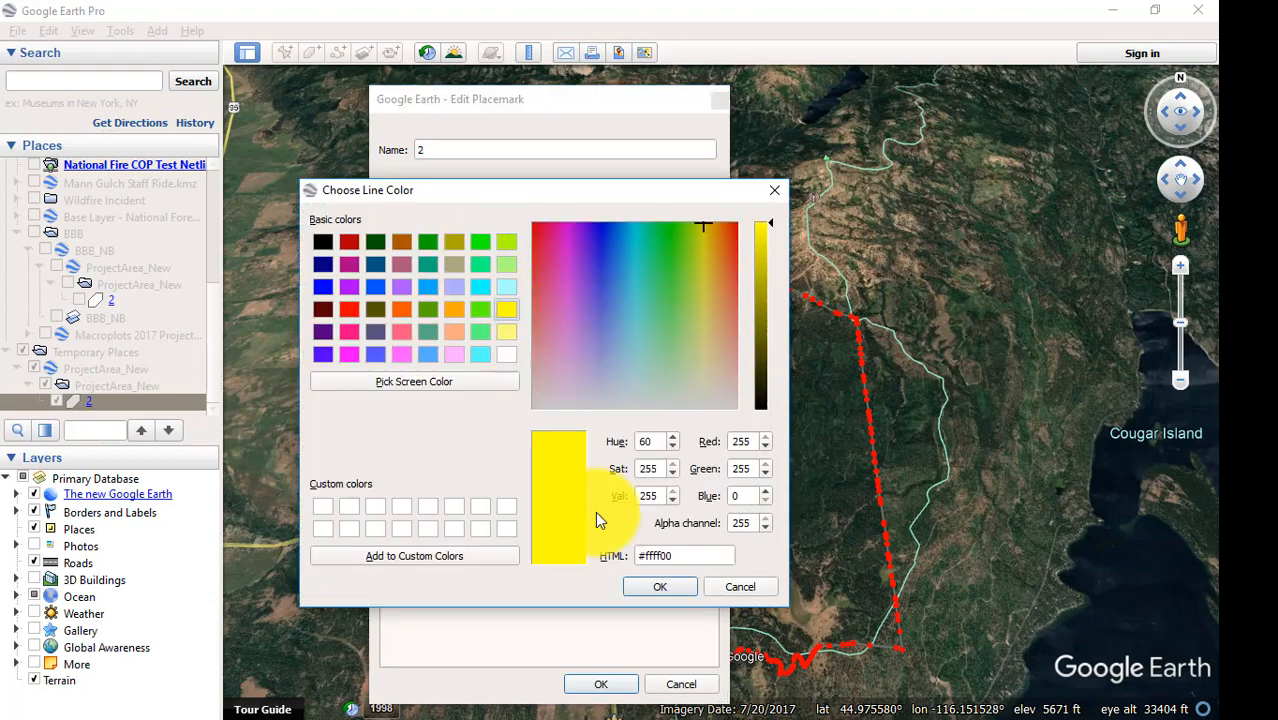
pyautogui.click(652, 581)
pyautogui.click(606, 680)
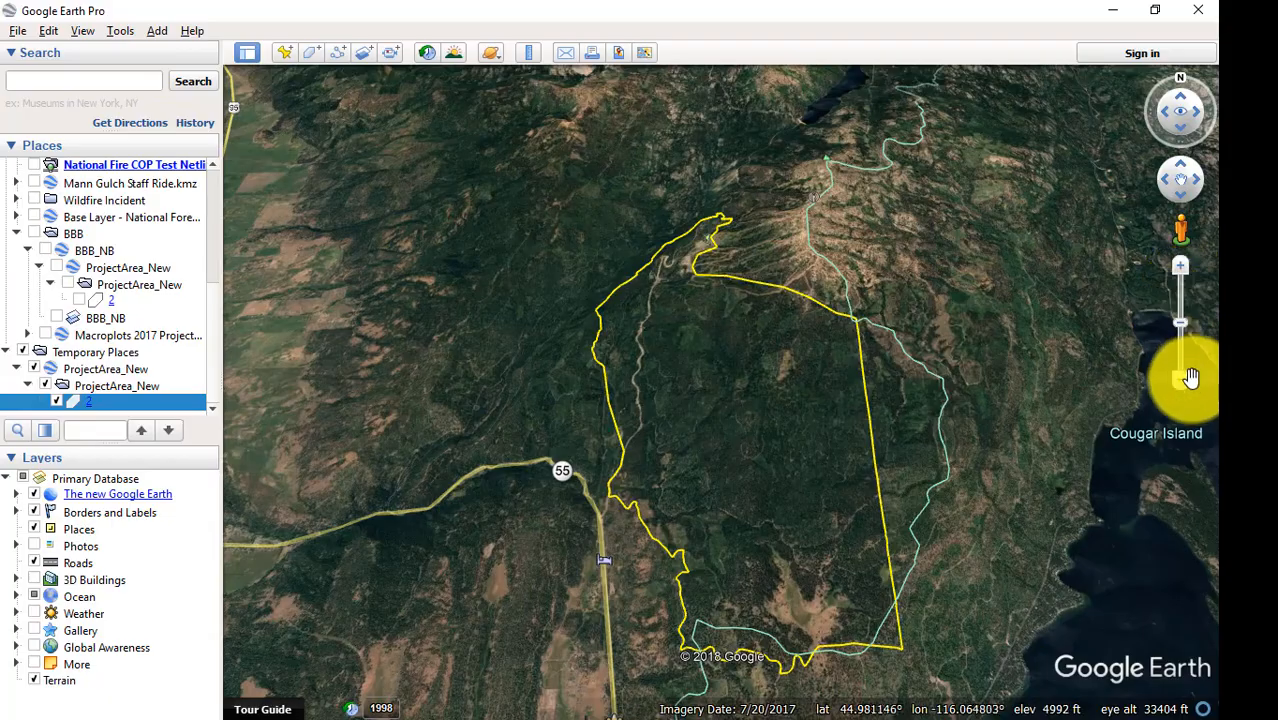
# Examine the project boundary's location within the surrounding region, from a regional overview back to the project area.
pyautogui.moveTo(1184, 384); pyautogui.dragTo(1184, 384)
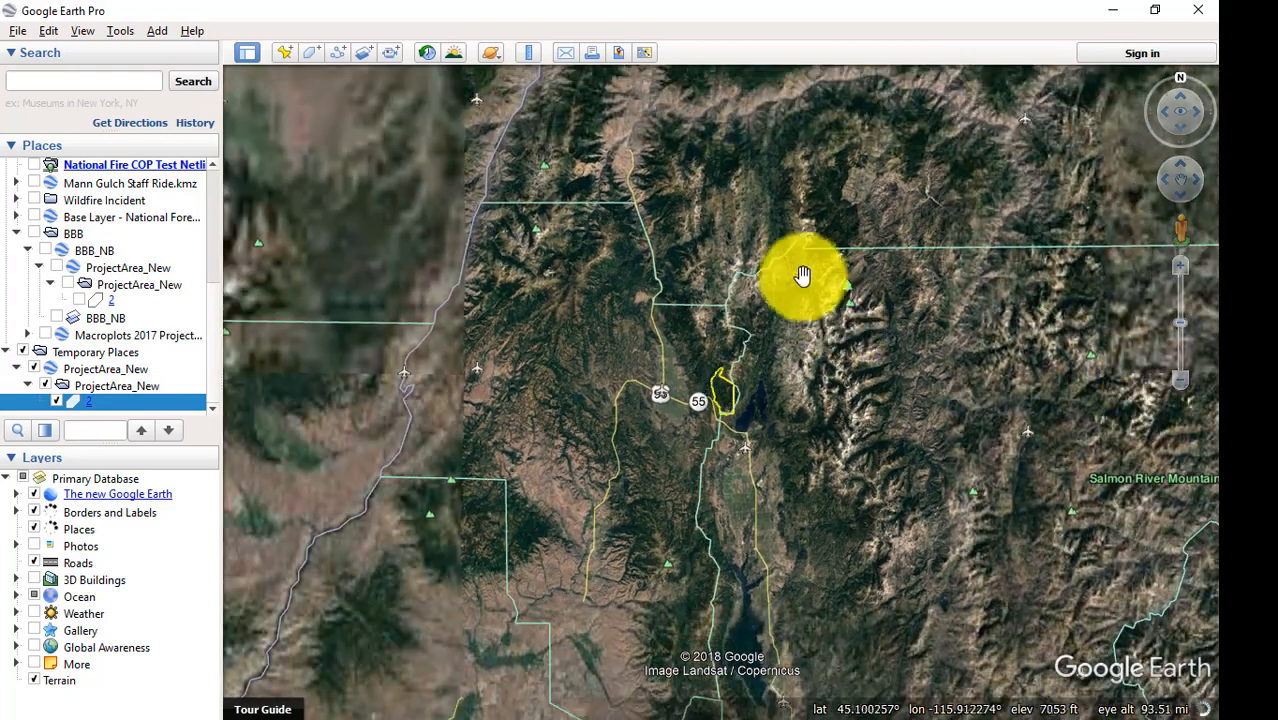
pyautogui.click(1183, 274)
pyautogui.moveTo(1184, 277); pyautogui.dragTo(1184, 272)
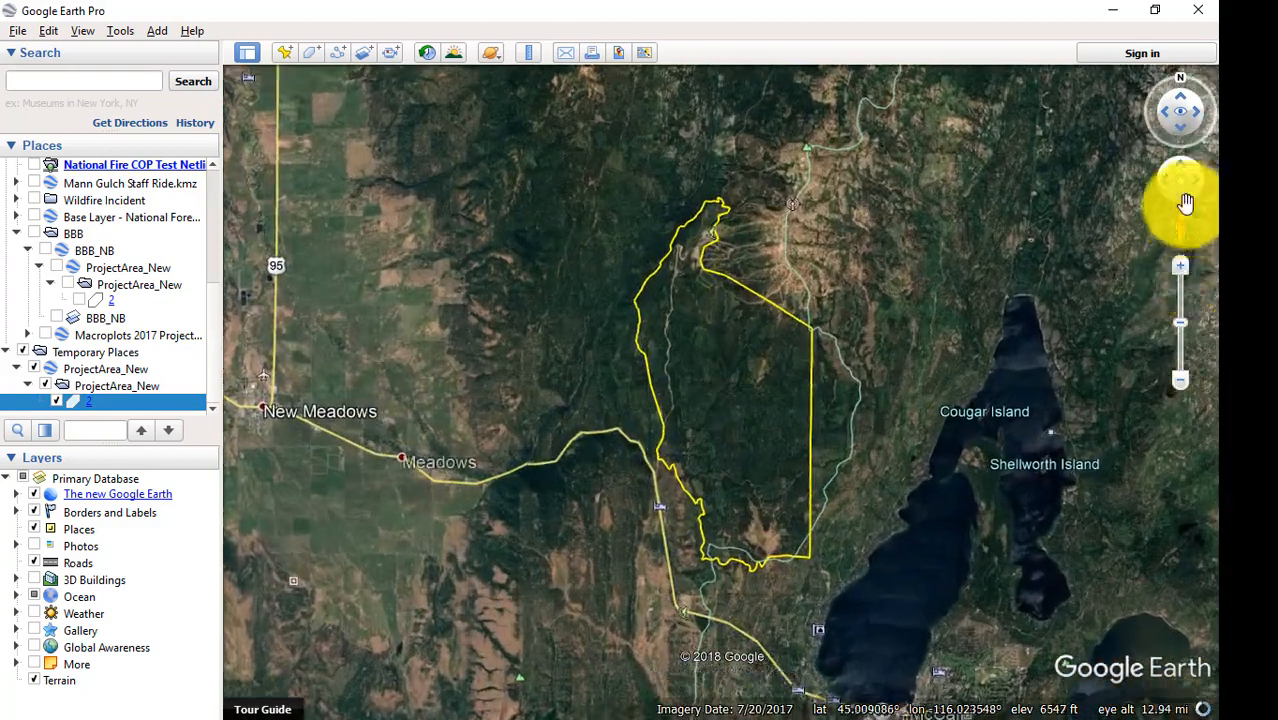
pyautogui.moveTo(1181, 146); pyautogui.dragTo(1180, 136)
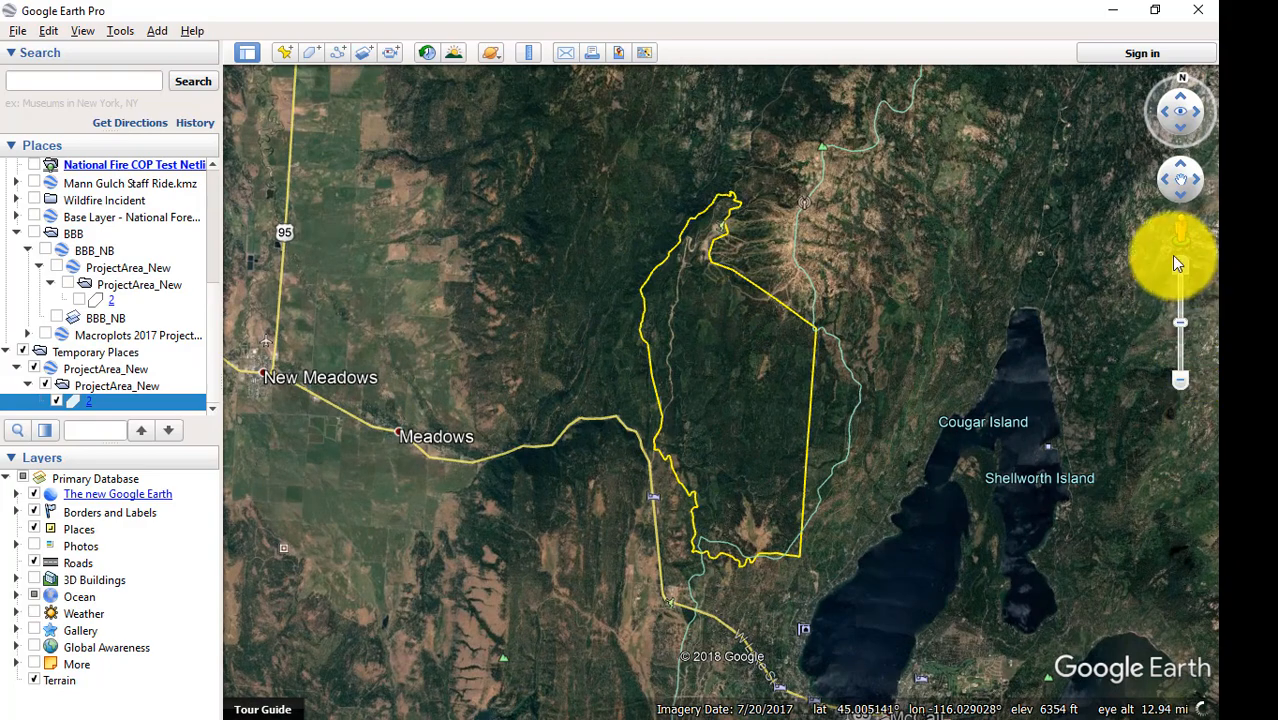
pyautogui.moveTo(1176, 257)
pyautogui.mouseDown()
pyautogui.moveTo(1186, 268)
pyautogui.moveTo(1184, 243)
pyautogui.mouseUp()
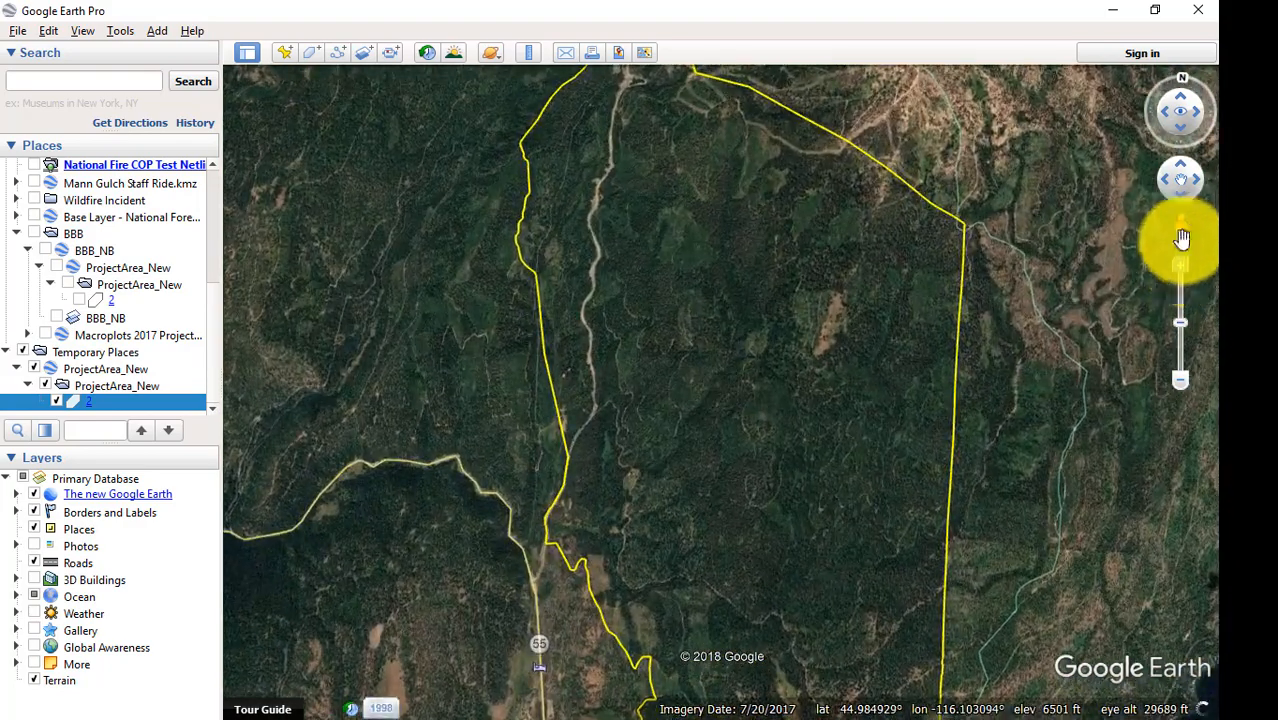
# Examine the terrain and ski slopes around the northern end of the project boundary in a tilted 3D view.
pyautogui.moveTo(1178, 124); pyautogui.dragTo(1180, 94)
pyautogui.moveTo(958, 404); pyautogui.dragTo(944, 252)
pyautogui.scroll(3, 901, 479)
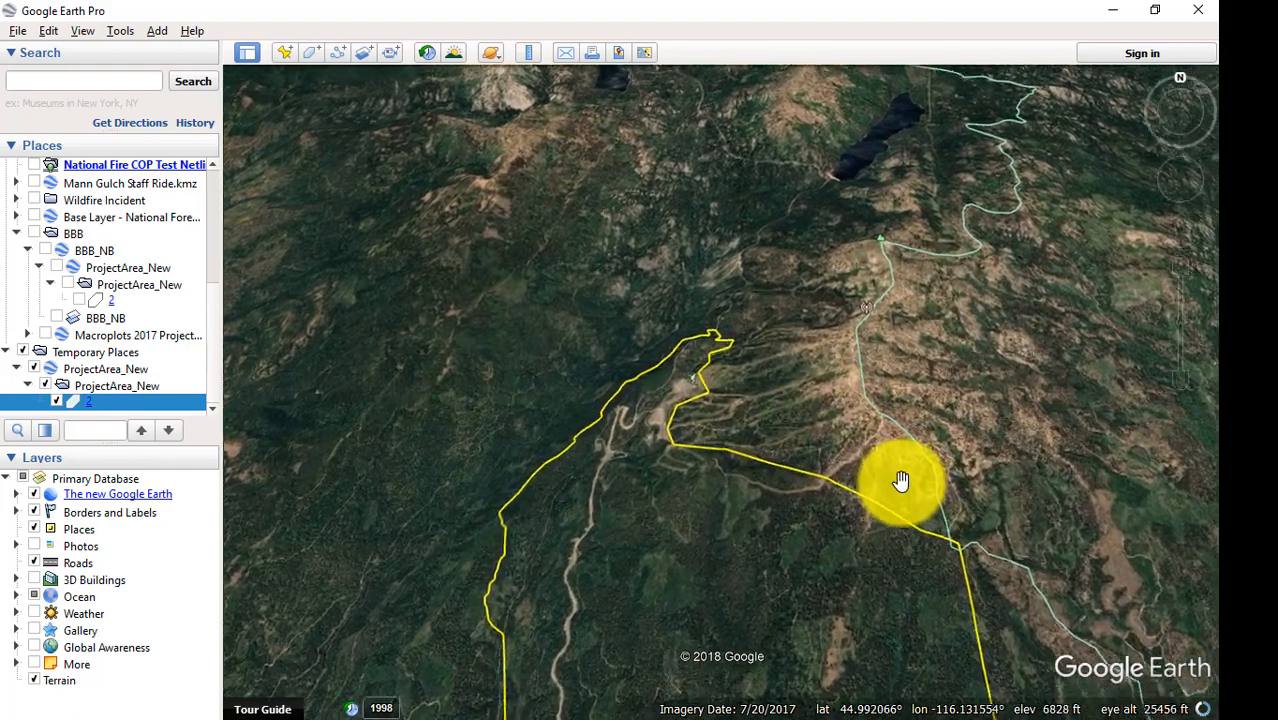
pyautogui.scroll(2, 901, 479)
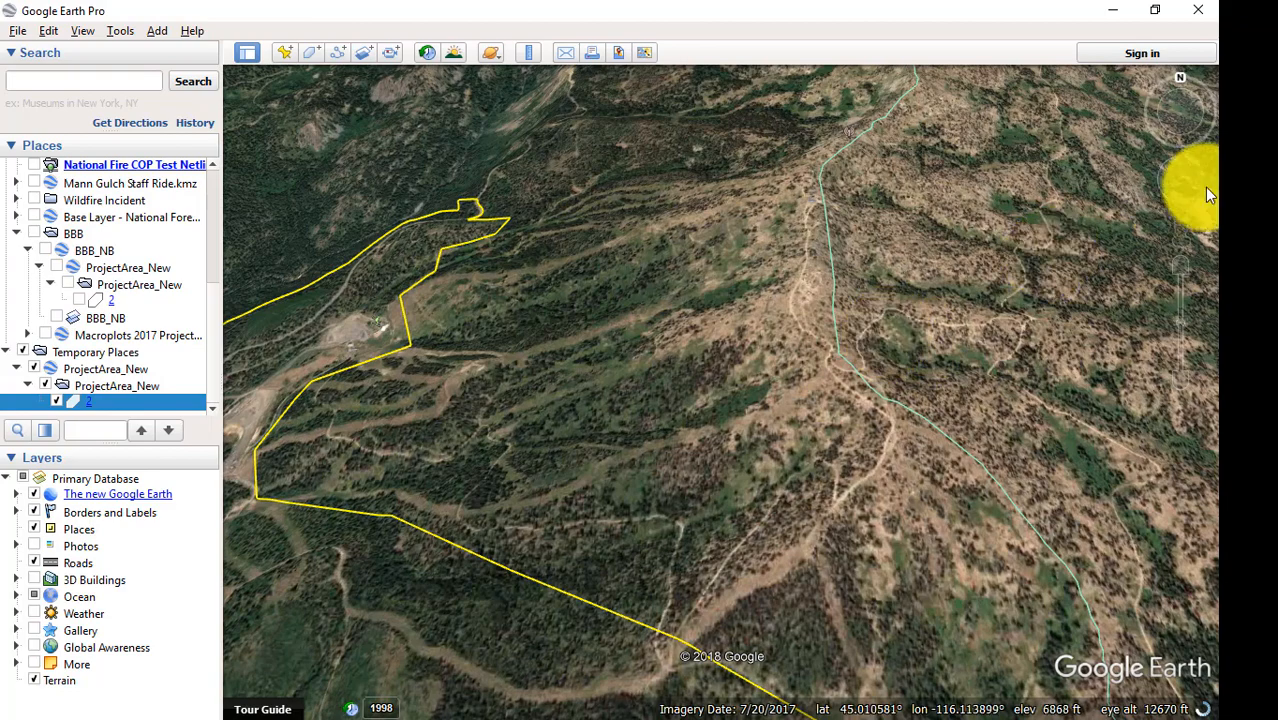
pyautogui.moveTo(1168, 141); pyautogui.dragTo(1141, 120)
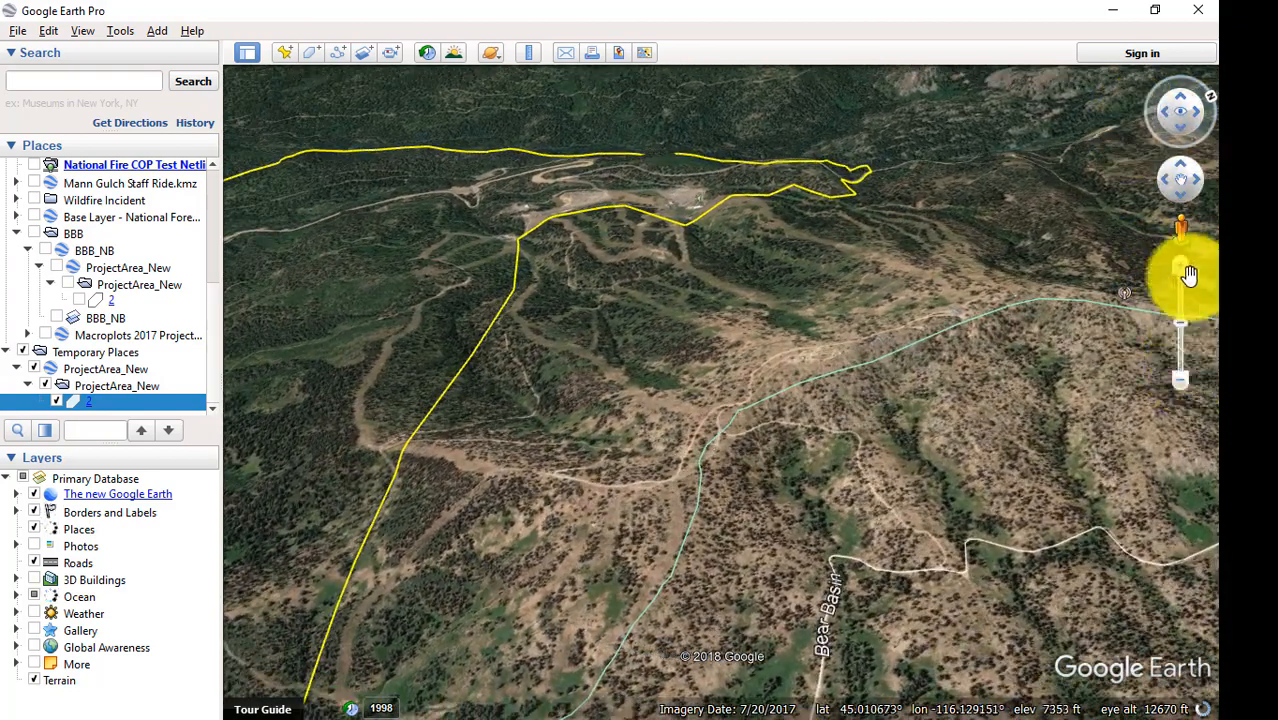
pyautogui.moveTo(1183, 276); pyautogui.dragTo(1181, 271)
# Inspect the forest cover, roads and openings along the eastern boundary near Bear Basin and inside the project area.
pyautogui.moveTo(850, 413); pyautogui.dragTo(809, 131)
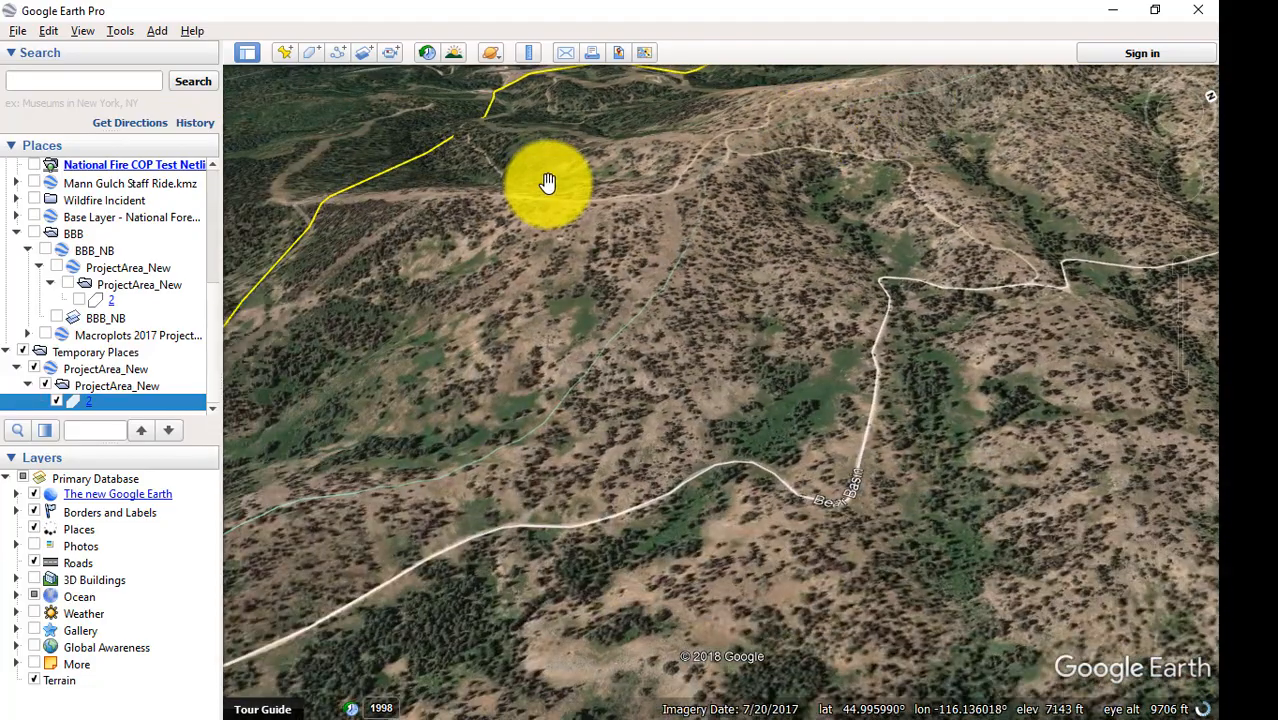
pyautogui.moveTo(542, 185); pyautogui.dragTo(986, 187)
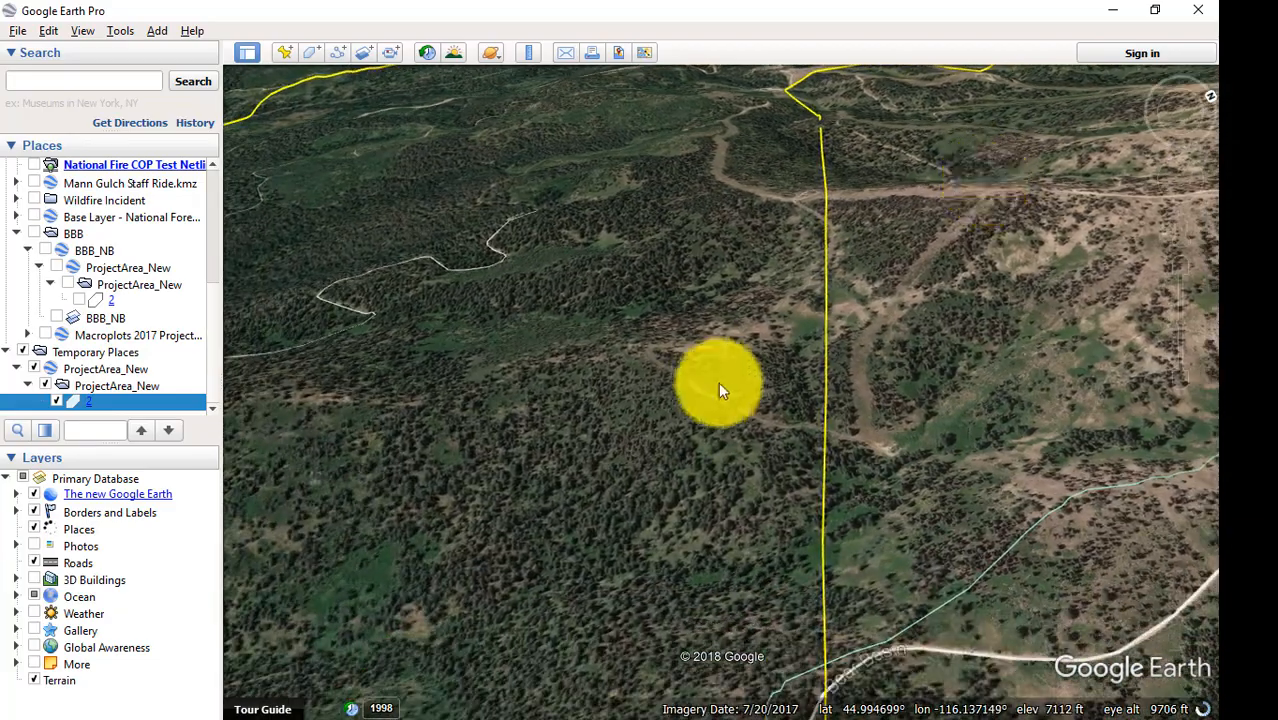
pyautogui.moveTo(579, 345); pyautogui.dragTo(967, 371)
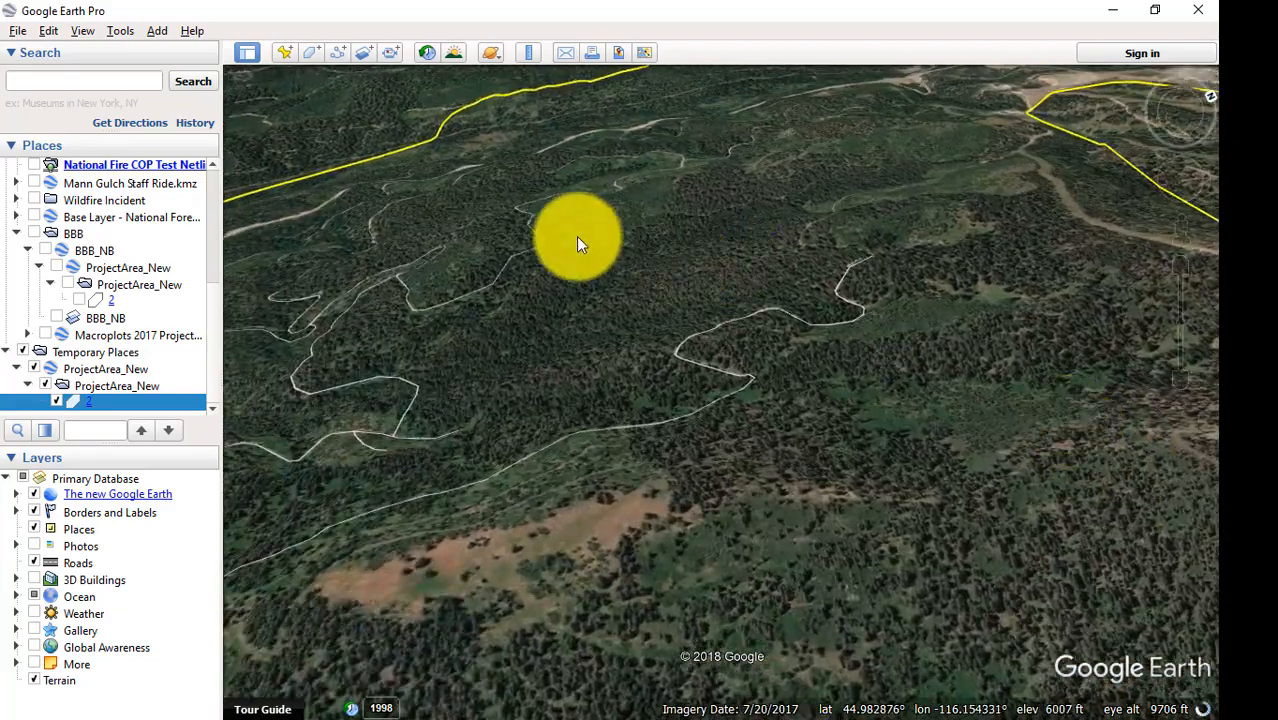
pyautogui.moveTo(576, 238); pyautogui.dragTo(608, 226)
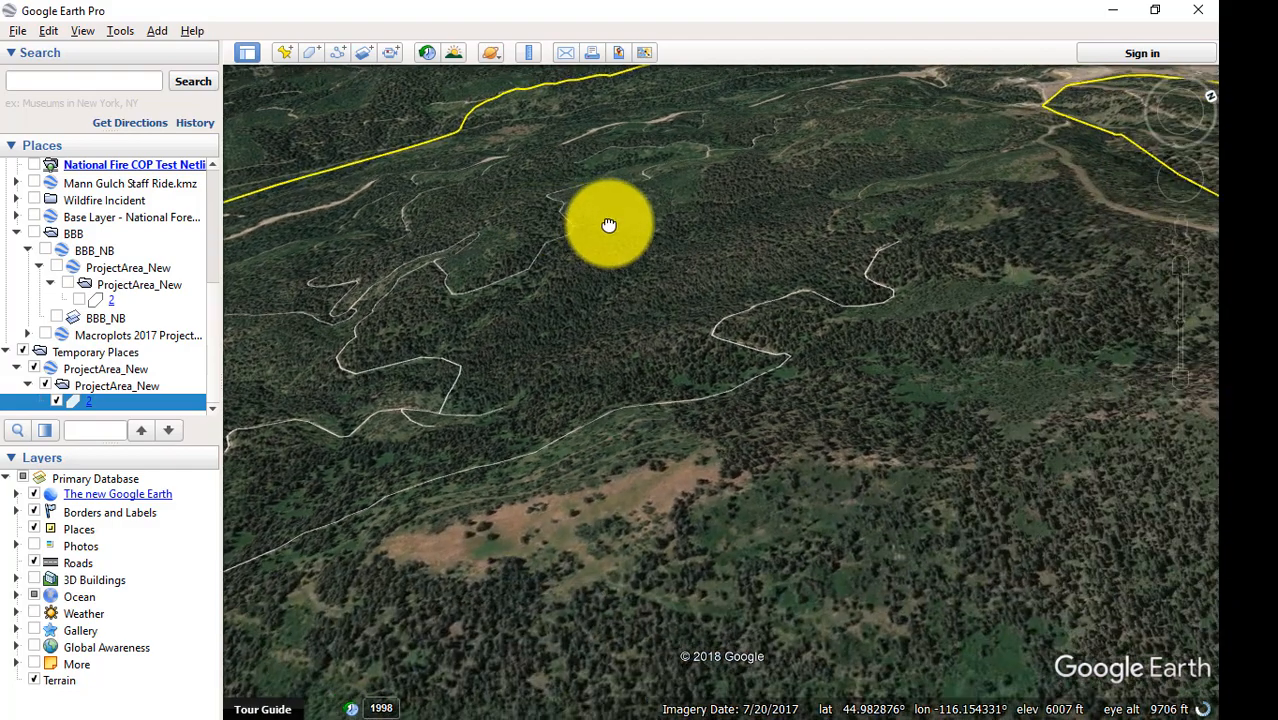
pyautogui.moveTo(1050, 497); pyautogui.dragTo(485, 348)
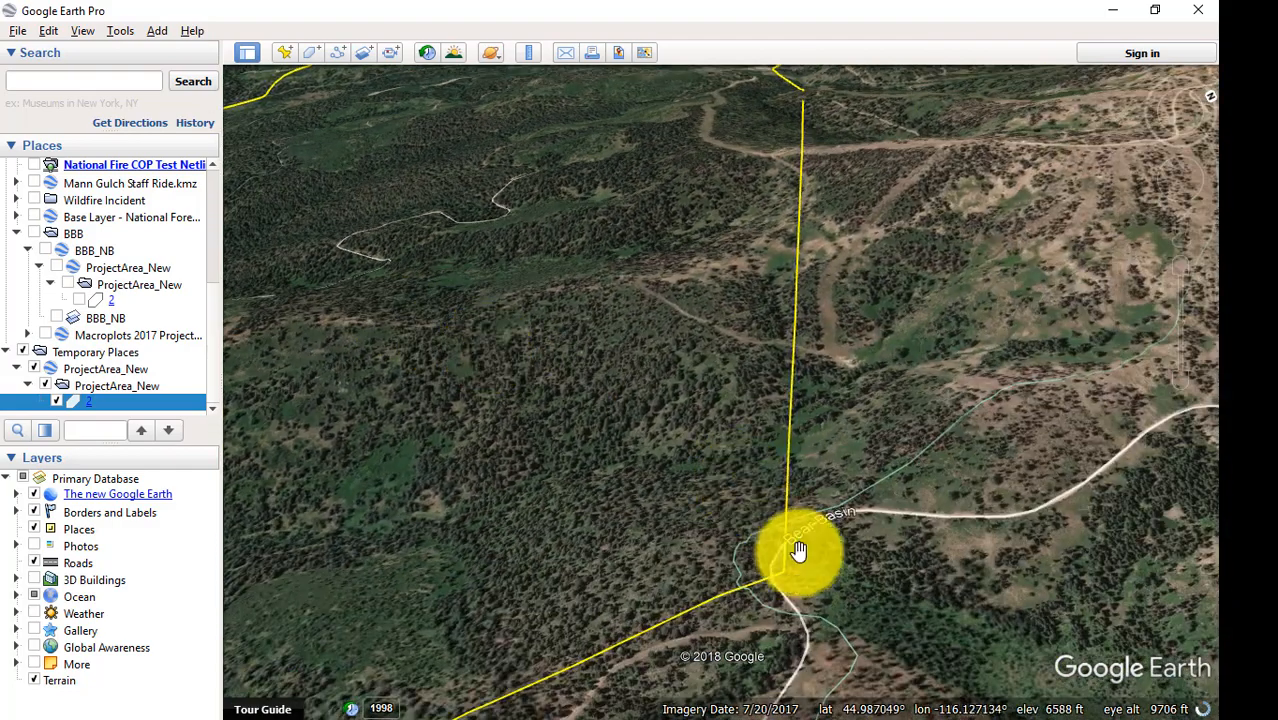
pyautogui.moveTo(896, 545); pyautogui.dragTo(977, 312)
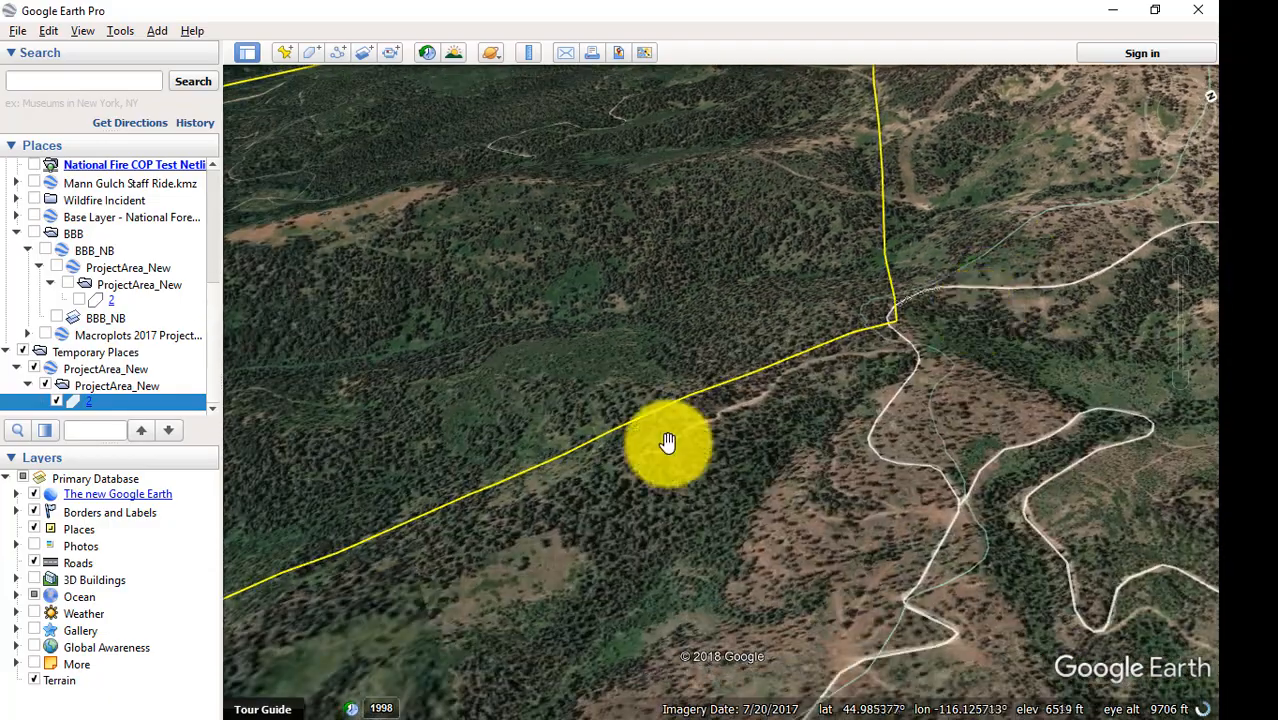
pyautogui.moveTo(542, 520); pyautogui.dragTo(955, 348)
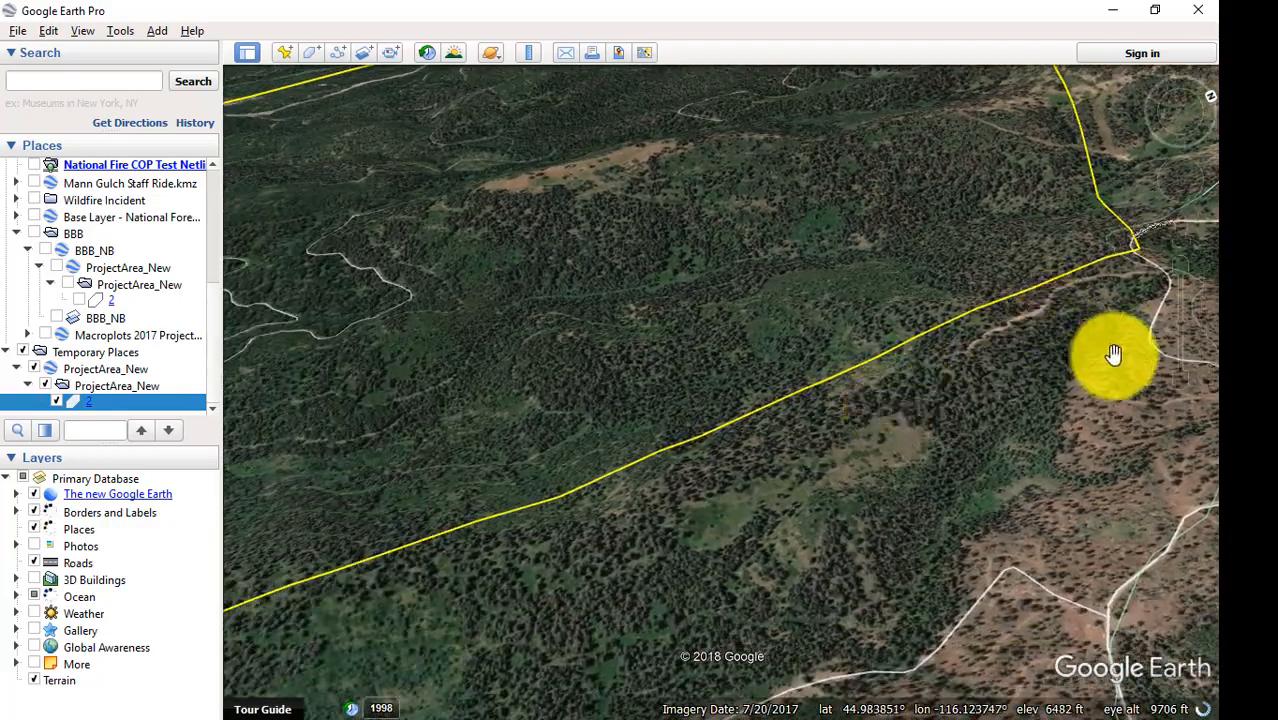
# Look over the southern end of the project area, and return to a north-up, top-down view of the whole boundary.
pyautogui.click(1180, 380)
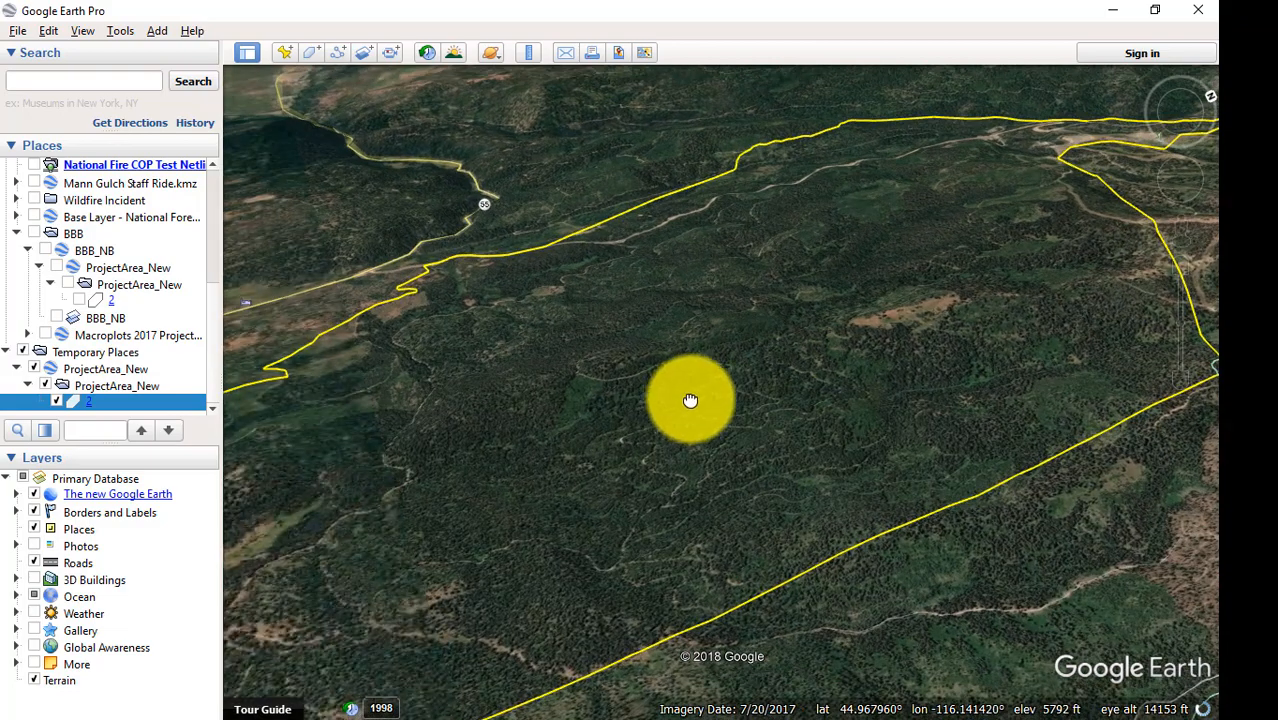
pyautogui.moveTo(687, 401); pyautogui.dragTo(873, 266)
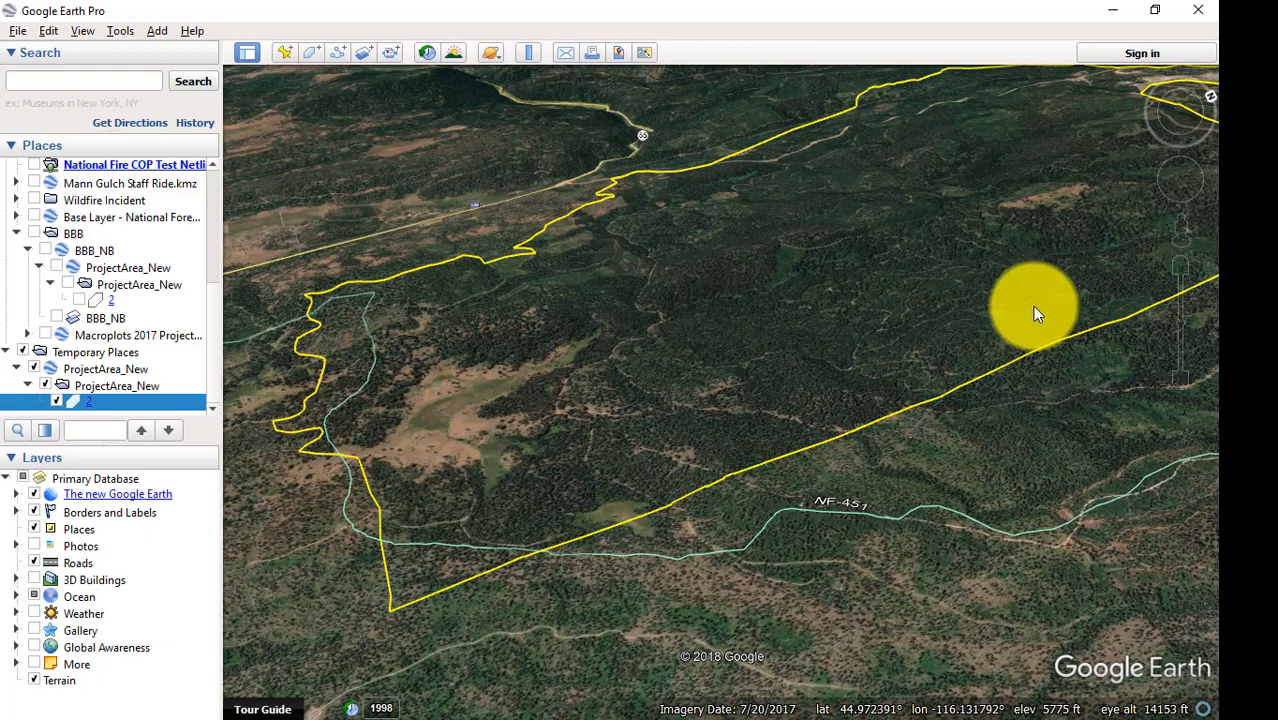
pyautogui.press('r')
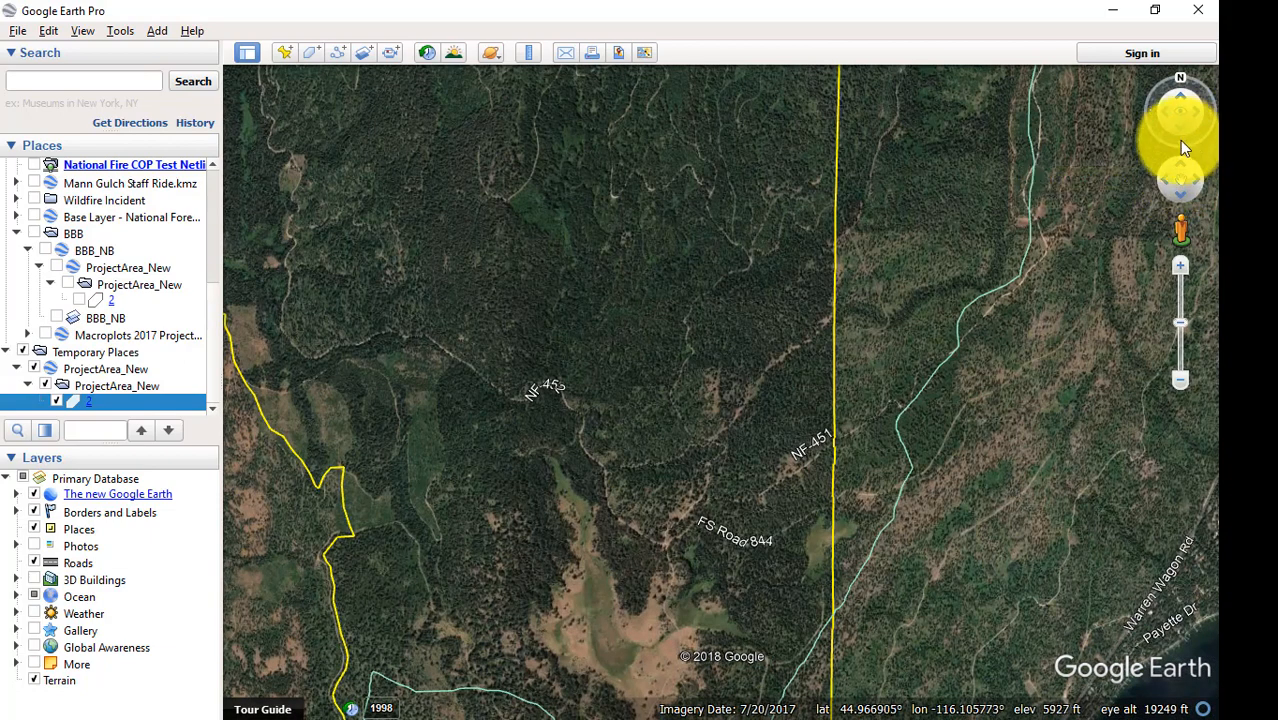
pyautogui.click(1182, 383)
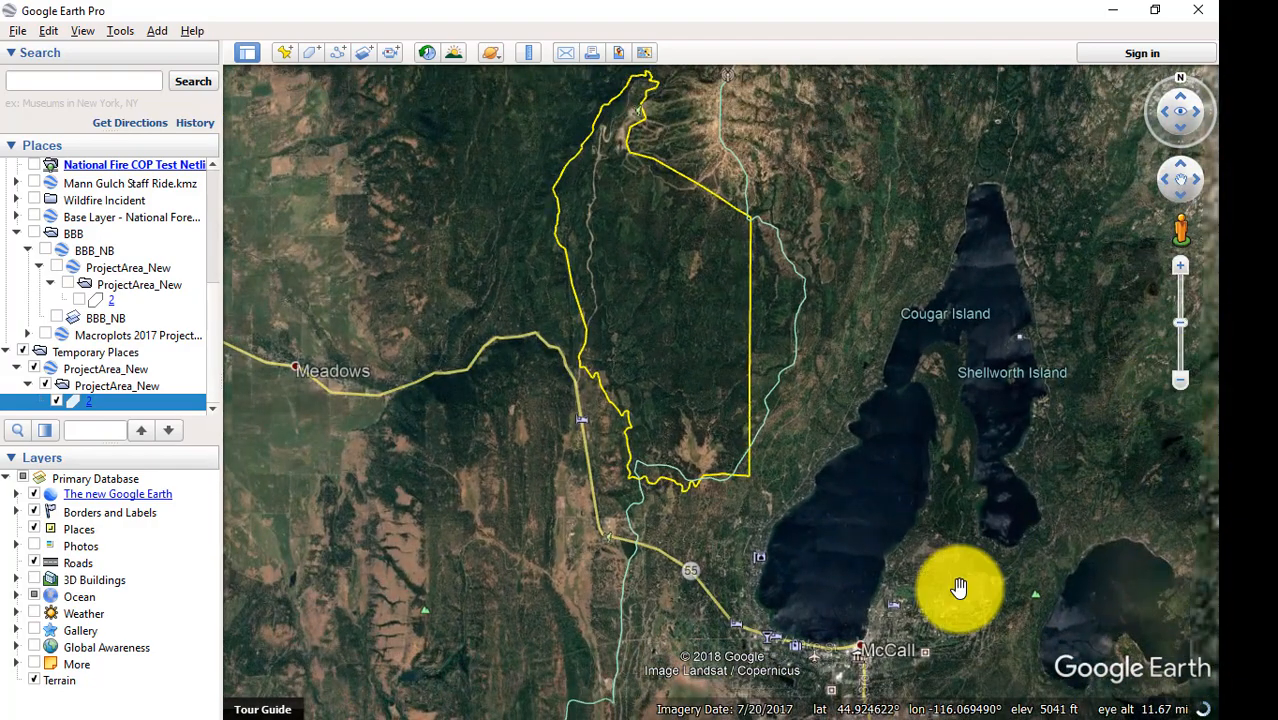
# Look over the surroundings of the project boundary, south toward McCall and north past its upper end.
pyautogui.moveTo(913, 594); pyautogui.dragTo(901, 465)
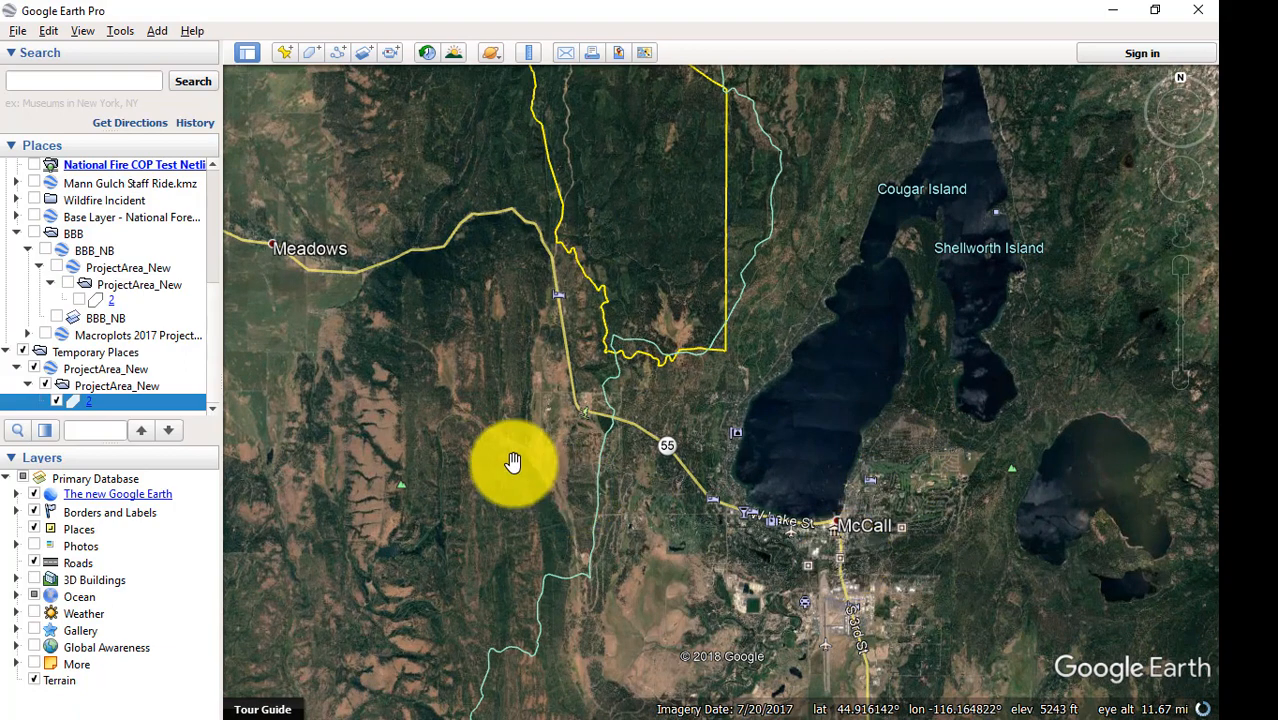
pyautogui.moveTo(808, 348); pyautogui.dragTo(787, 470)
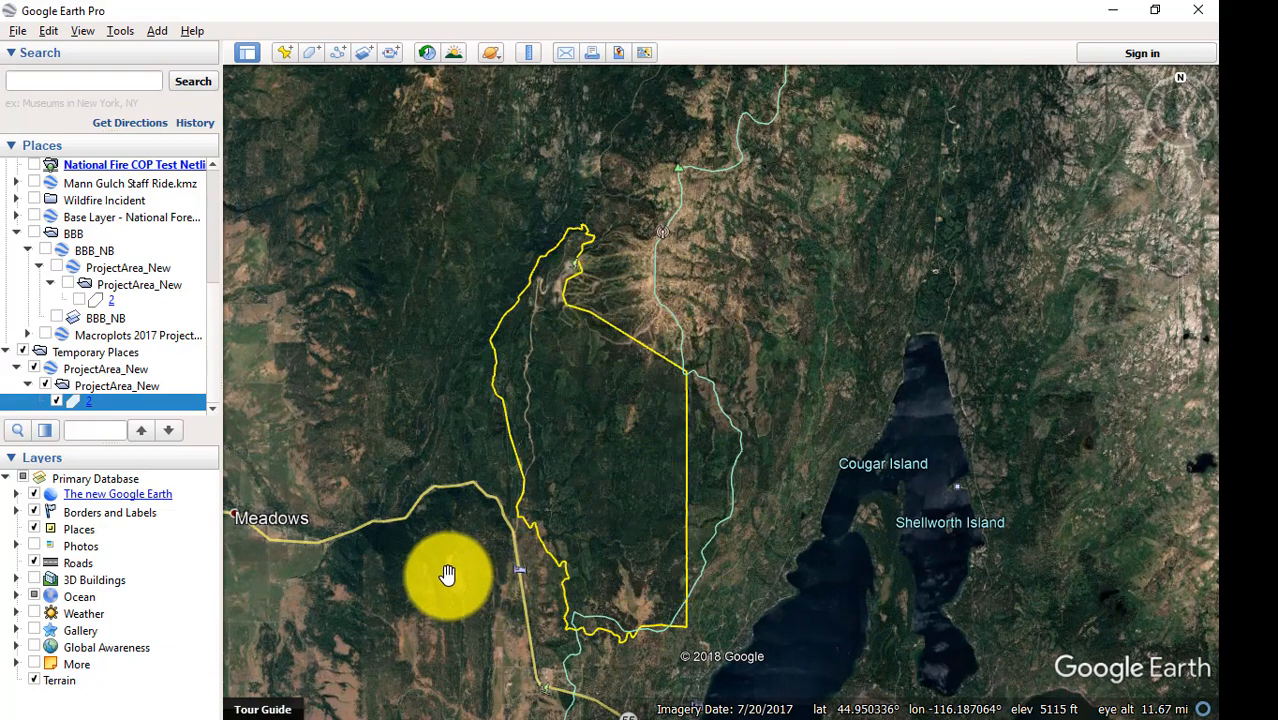
pyautogui.moveTo(449, 574); pyautogui.dragTo(497, 427)
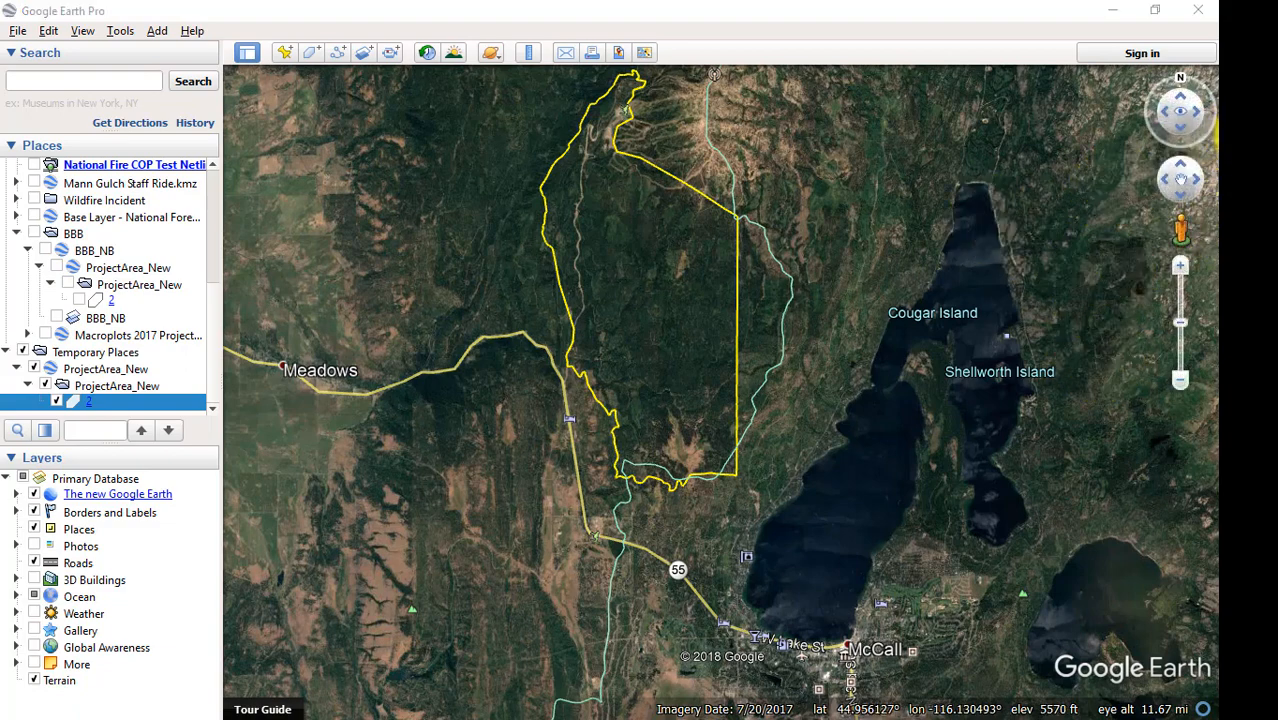
# Switch to Chrome, search the web for "National Forest Geodatabase", and open the USDA Forest Service FSGeodata Clearinghouse national datasets page.
pyautogui.click(1256, 133)
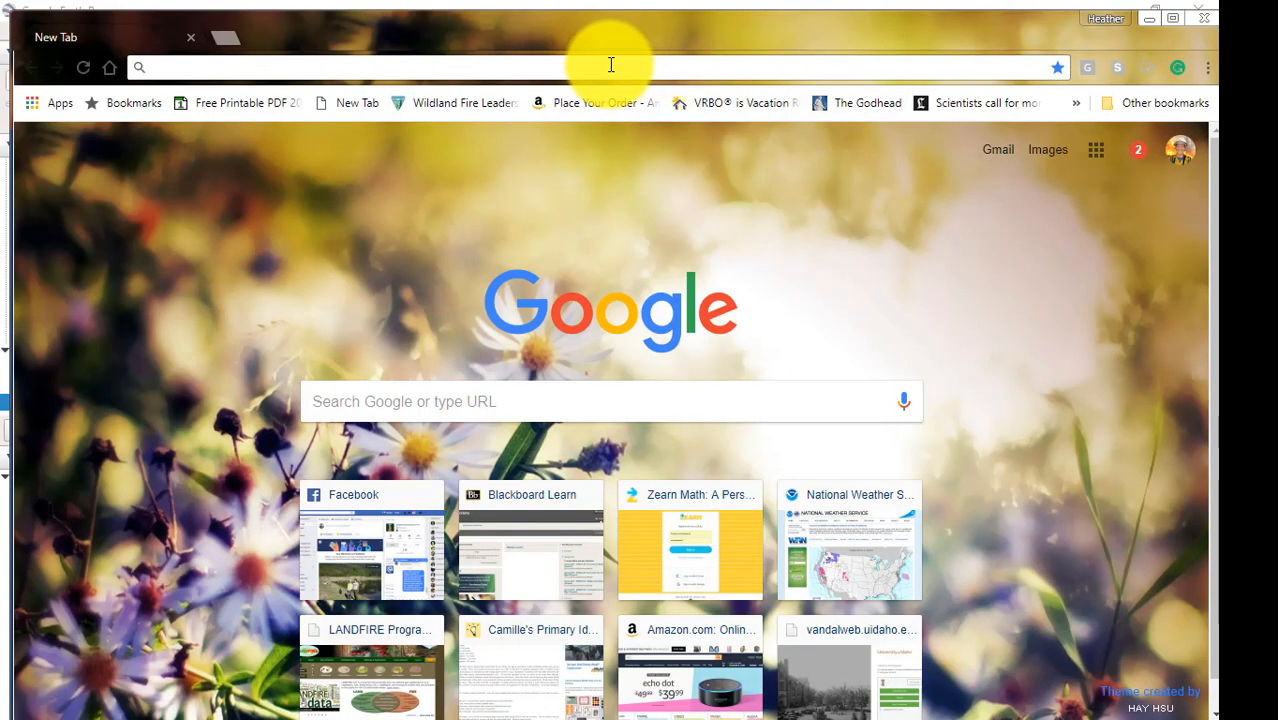
pyautogui.write('Nati')
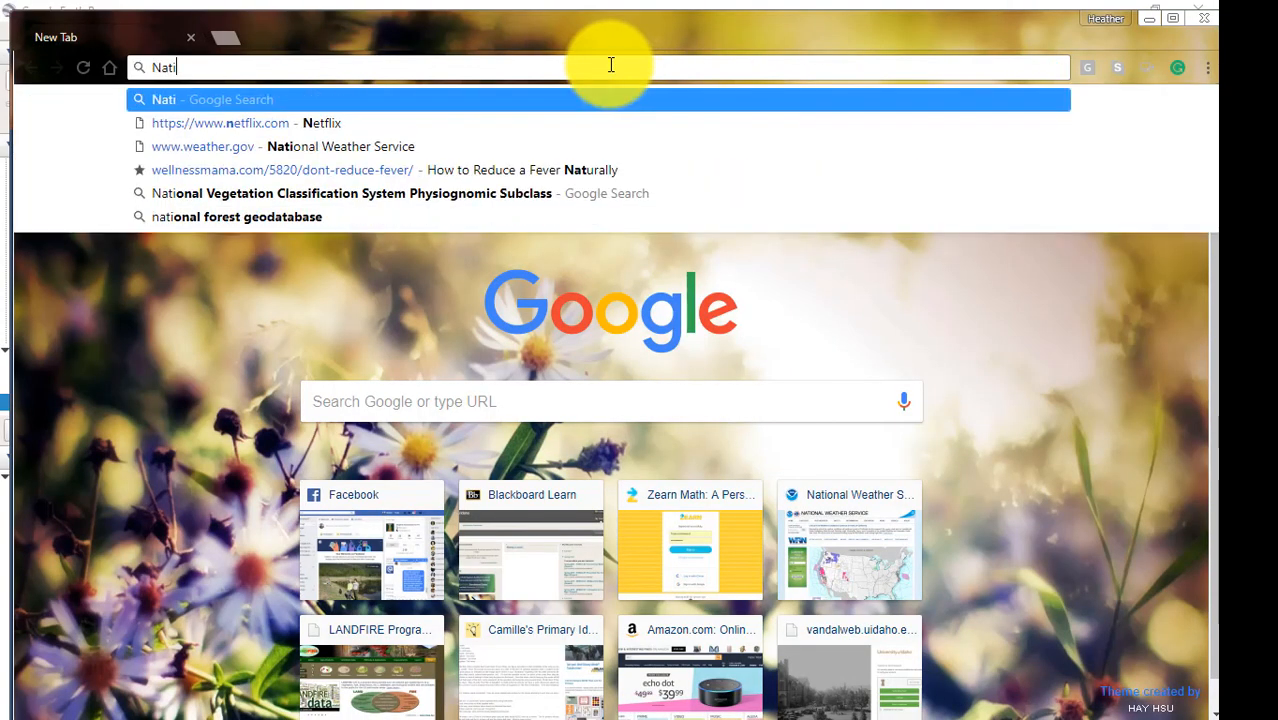
pyautogui.write('onal Forest')
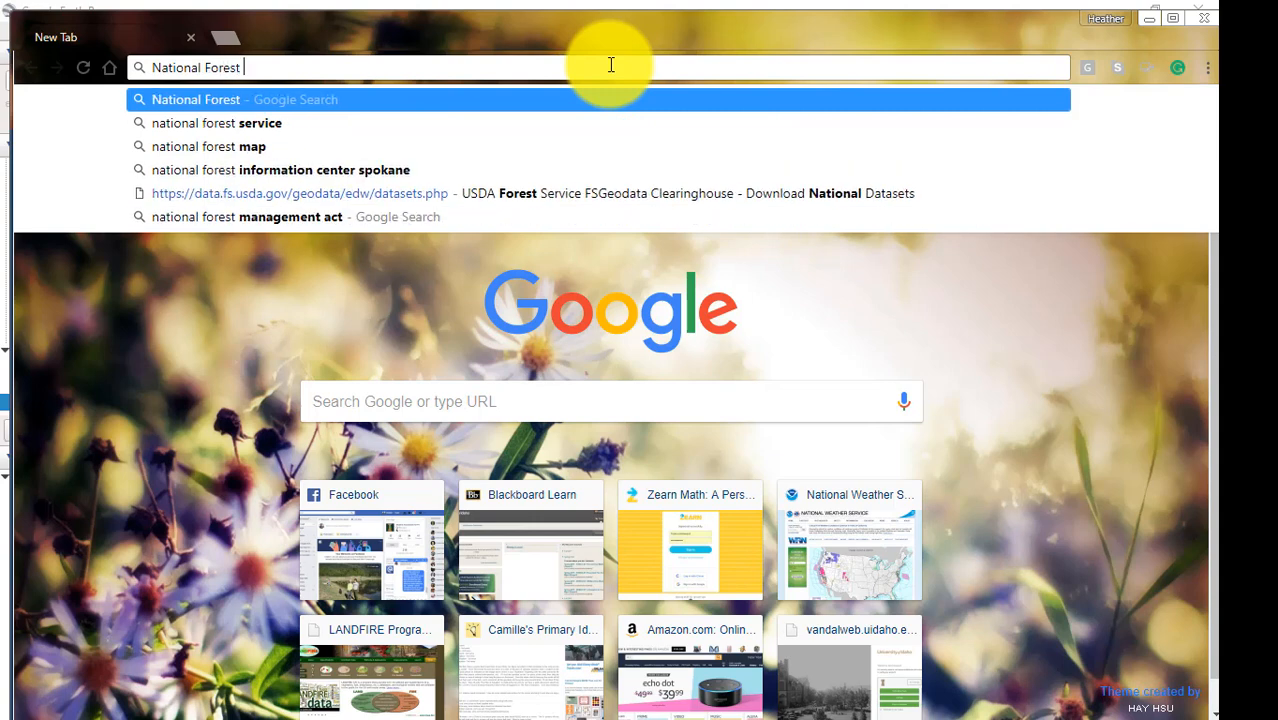
pyautogui.write(' Geodata')
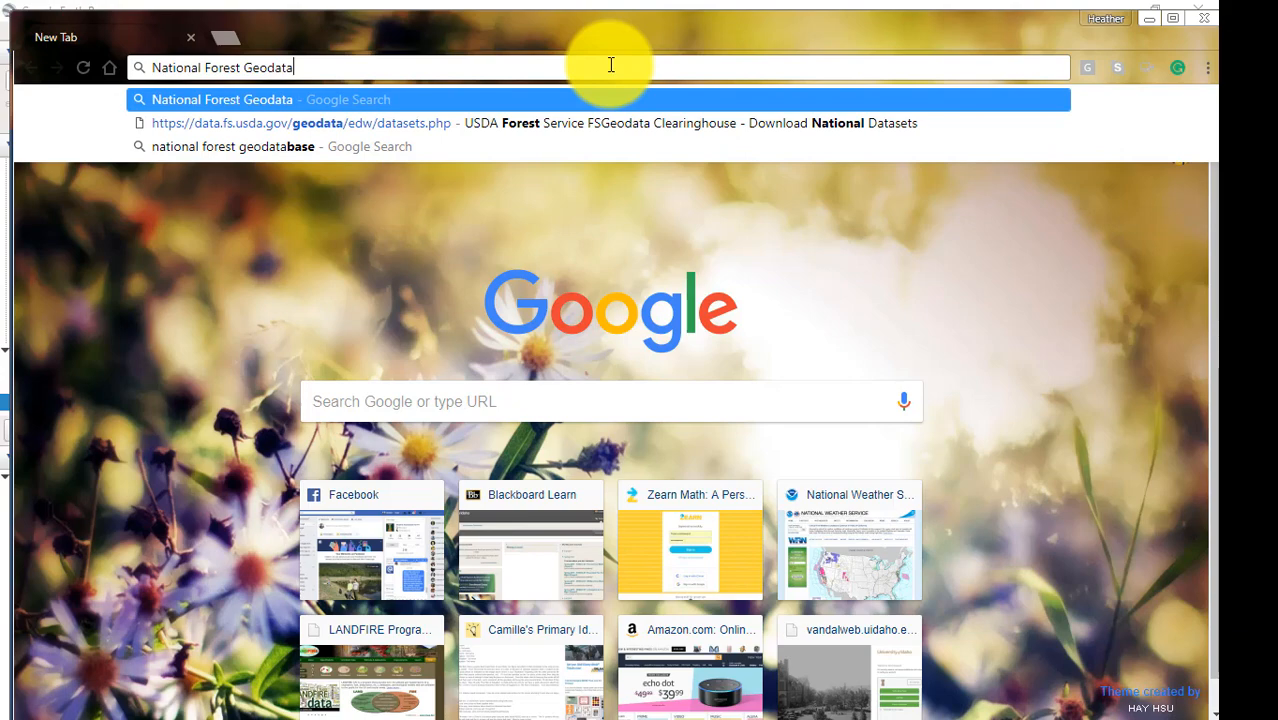
pyautogui.write('base')
pyautogui.press('Return')
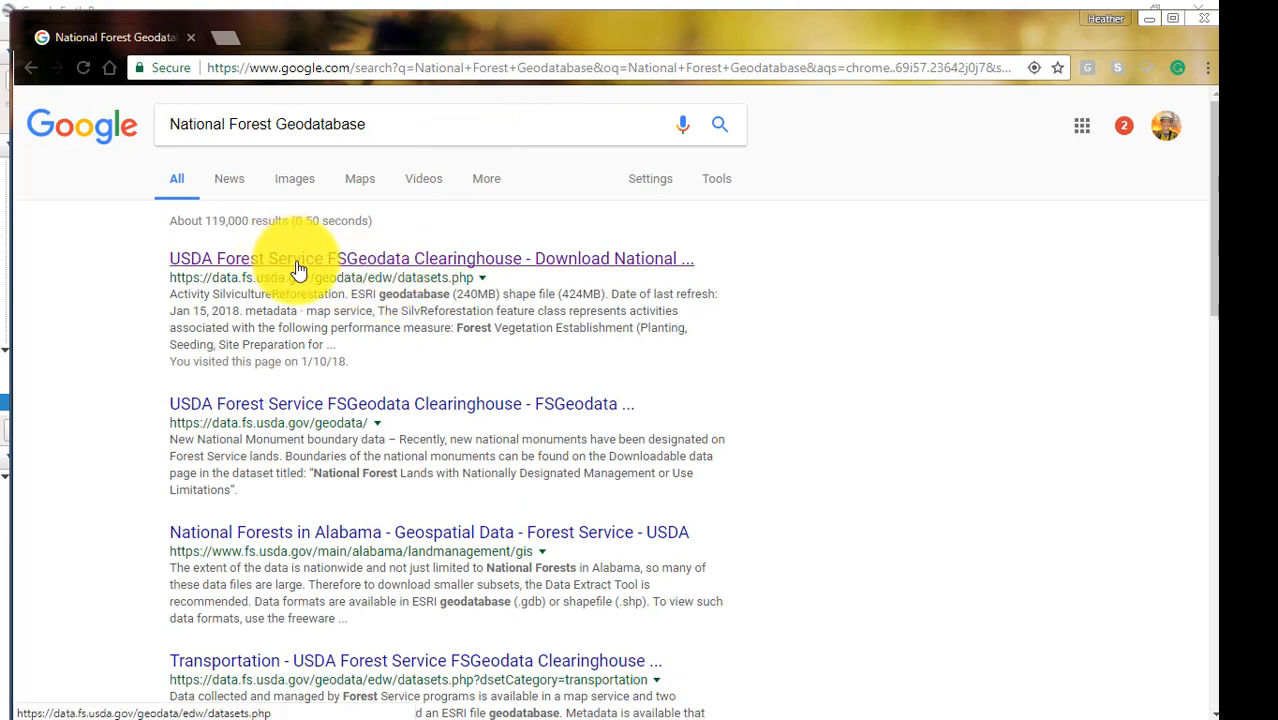
pyautogui.click(298, 262)
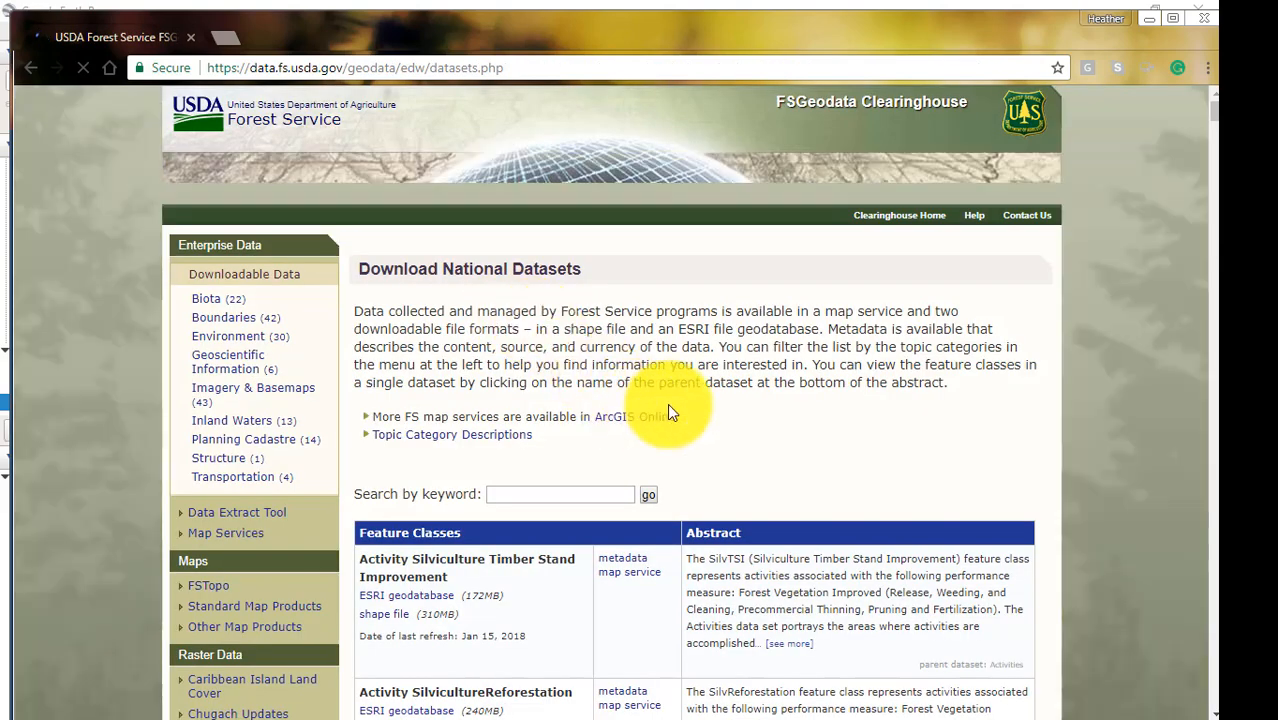
# Find Ranger District Boundaries in the dataset list, start its ESRI geodatabase download, and cancel the download.
pyautogui.scroll(-3, 710, 415)
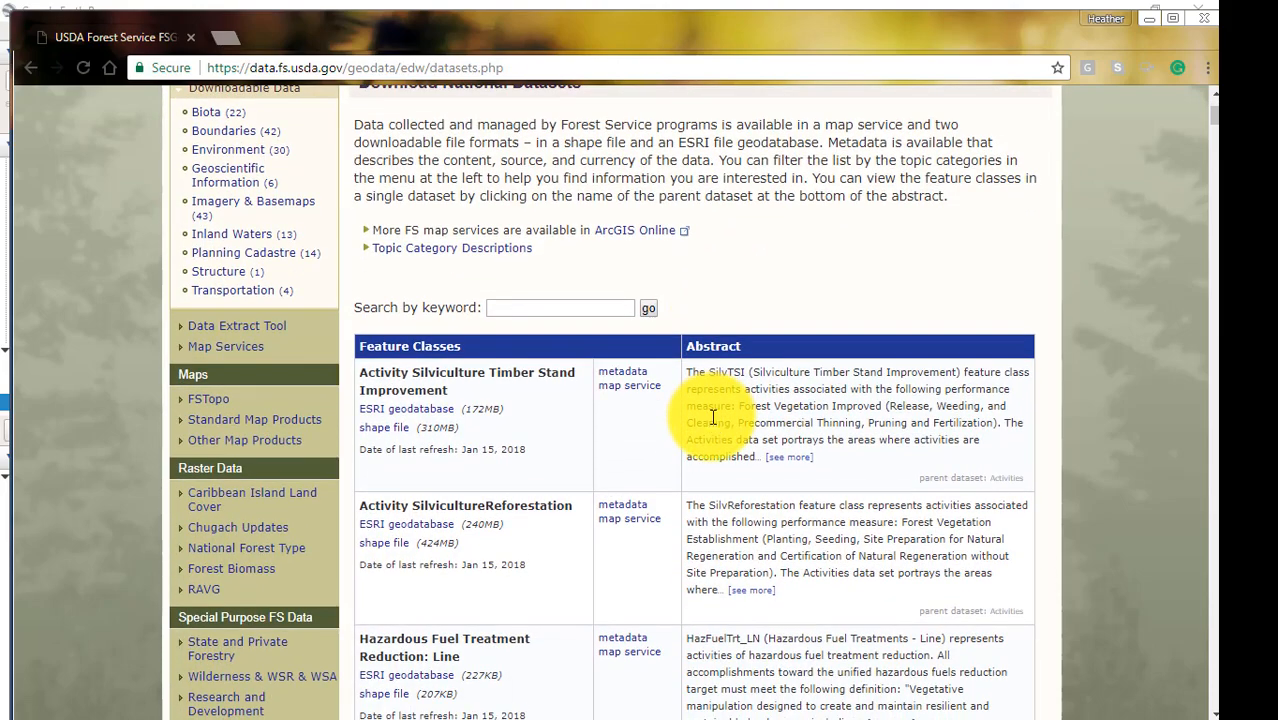
pyautogui.scroll(-3, 712, 416)
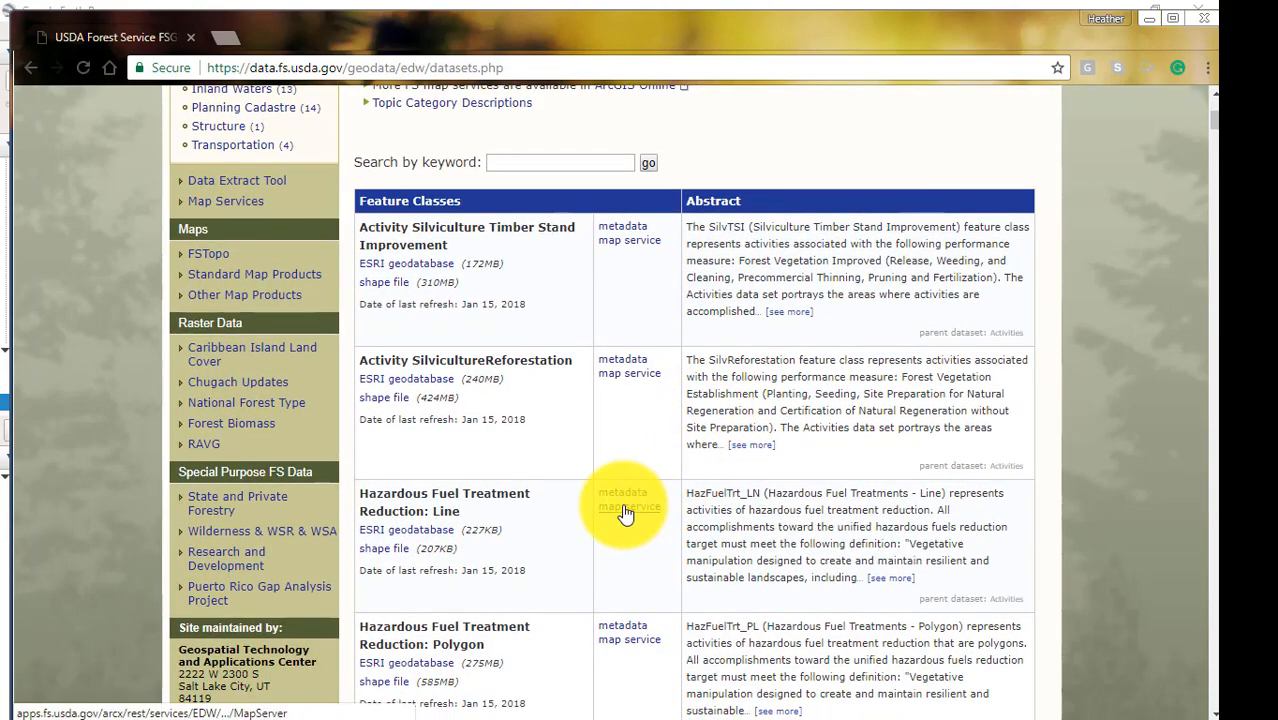
pyautogui.scroll(-5, 578, 531)
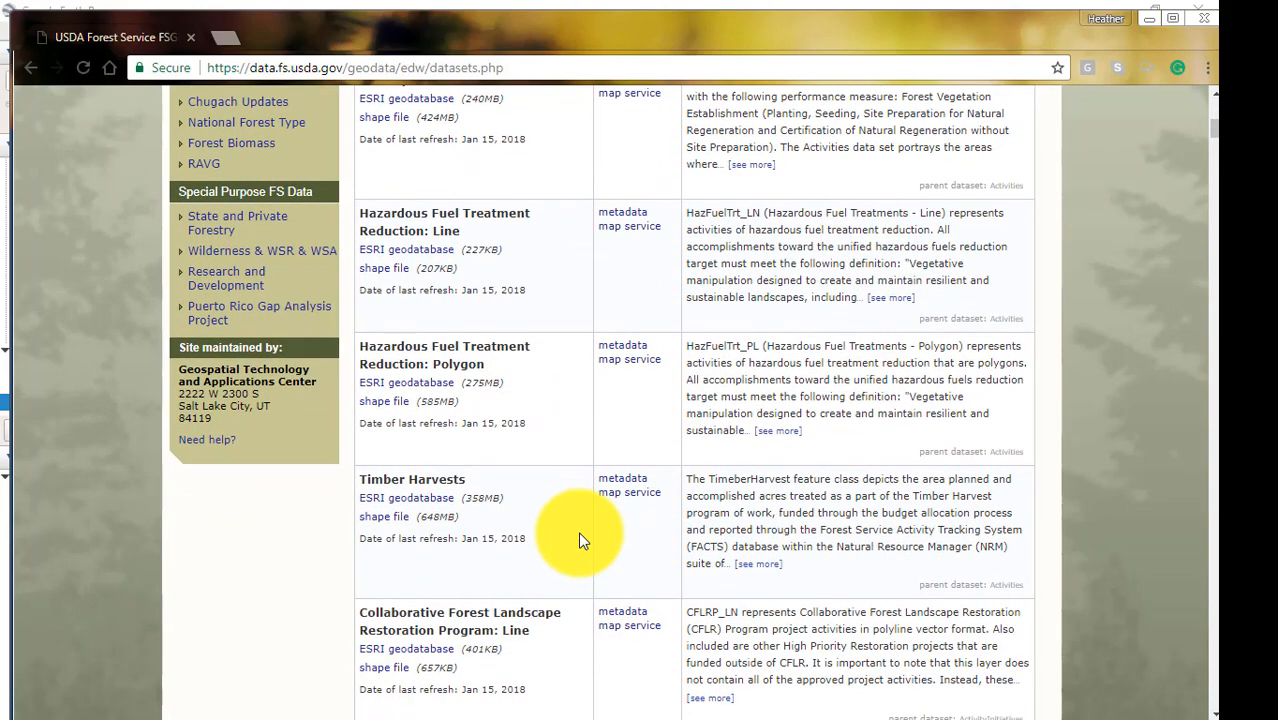
pyautogui.scroll(-5, 580, 540)
pyautogui.scroll(-10, 580, 540)
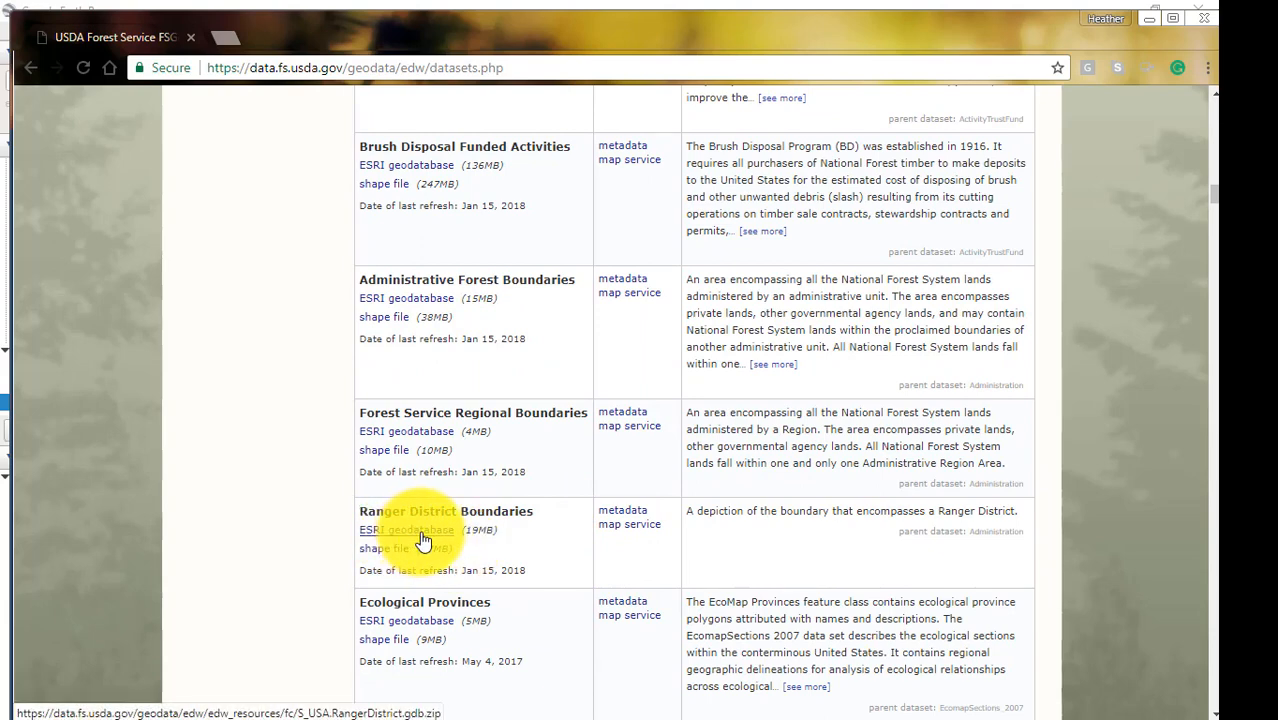
pyautogui.click(421, 535)
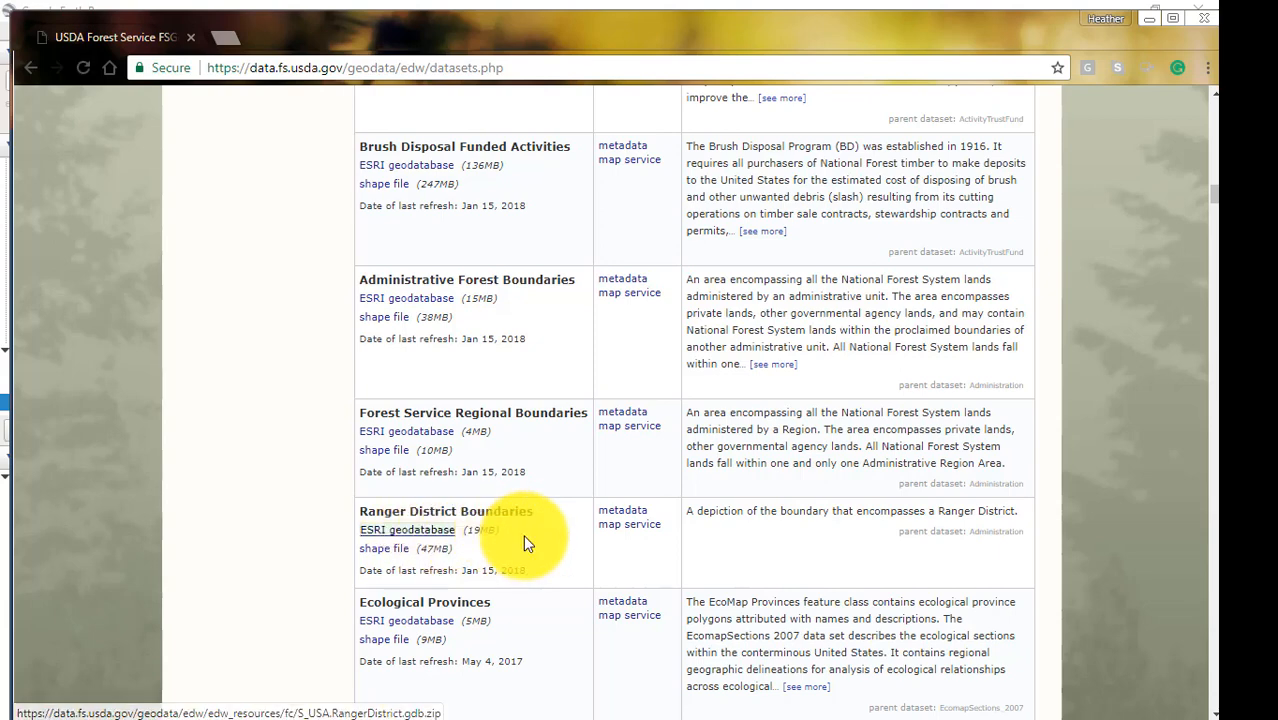
pyautogui.click(208, 700)
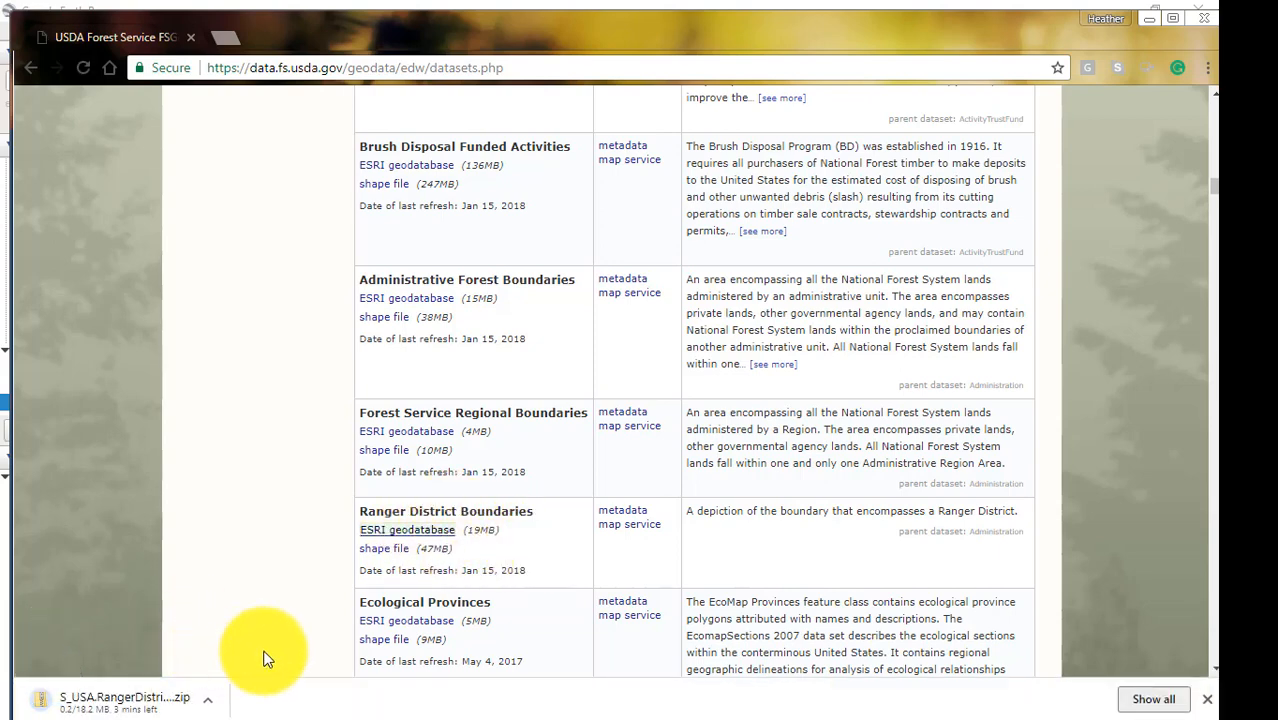
pyautogui.click(340, 642)
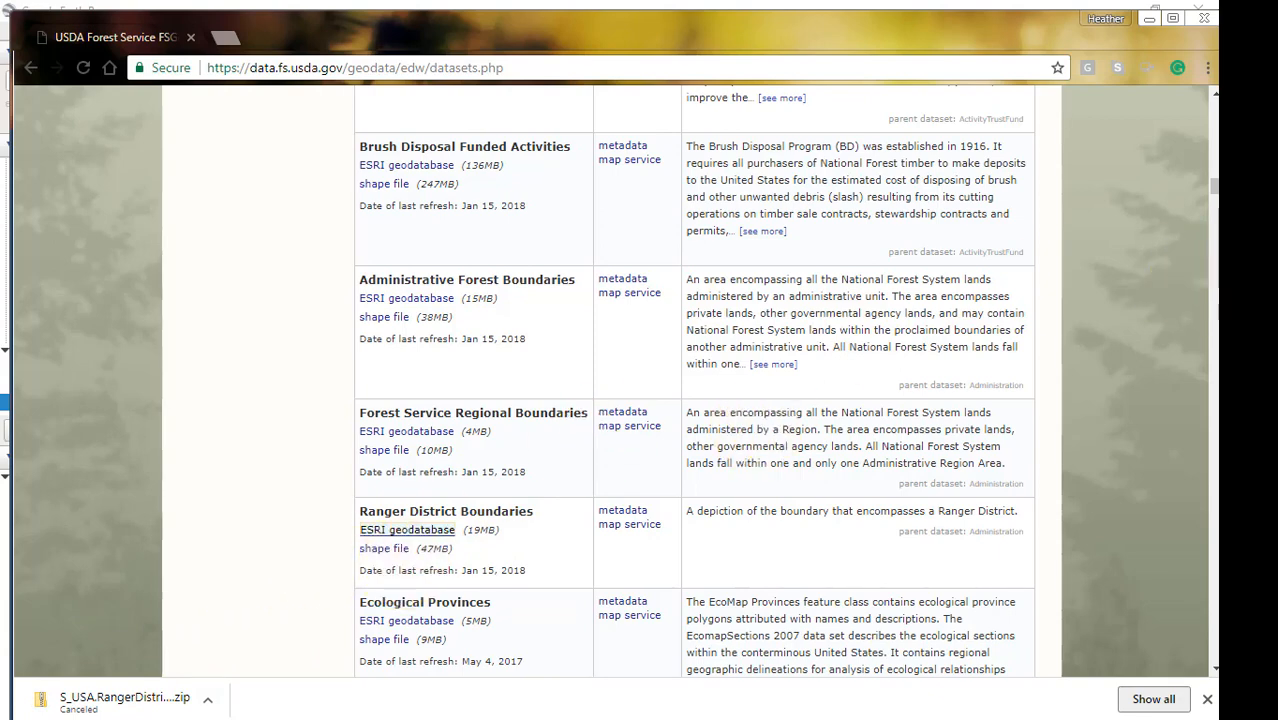
# Check the Lesson_3 folder in File Explorer for S_USA.RangerDistrict.gdb, and return to the browser.
pyautogui.click(1254, 212)
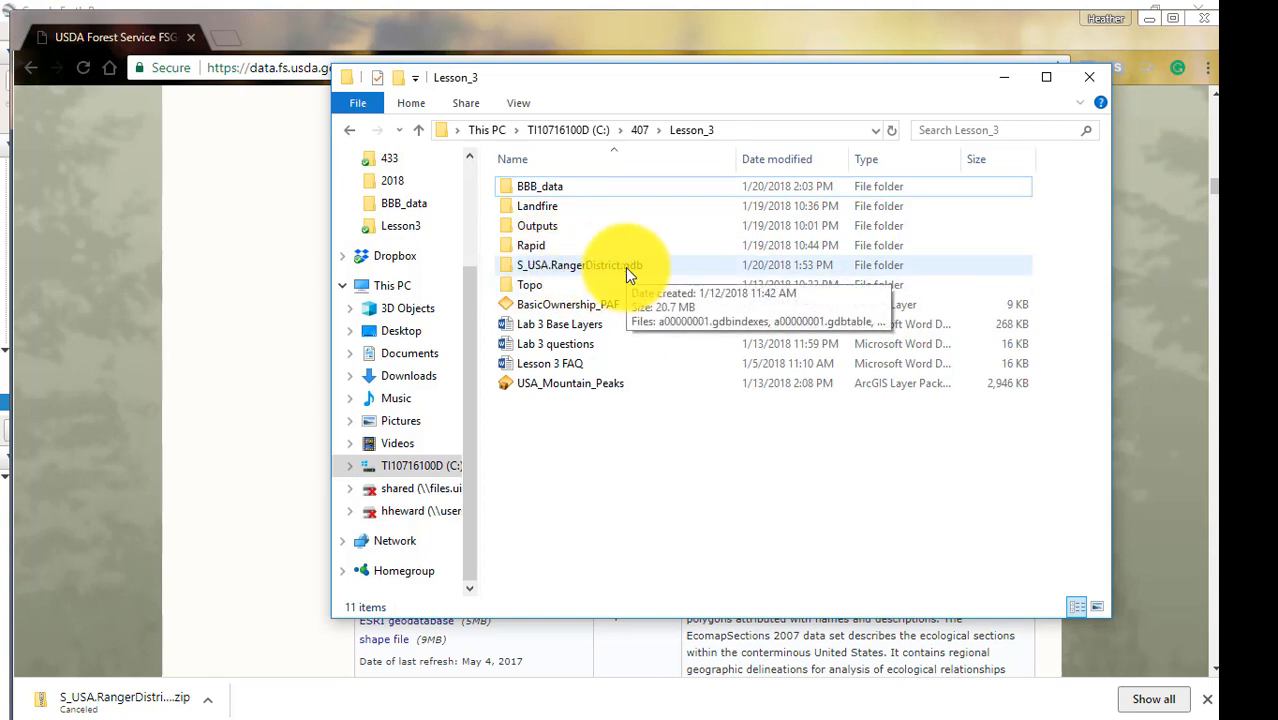
pyautogui.click(1005, 80)
# Search the web for "United States Shapefile" and open the U.S. Census Bureau's Cartographic Boundary Shapefiles page.
pyautogui.doubleClick(532, 69)
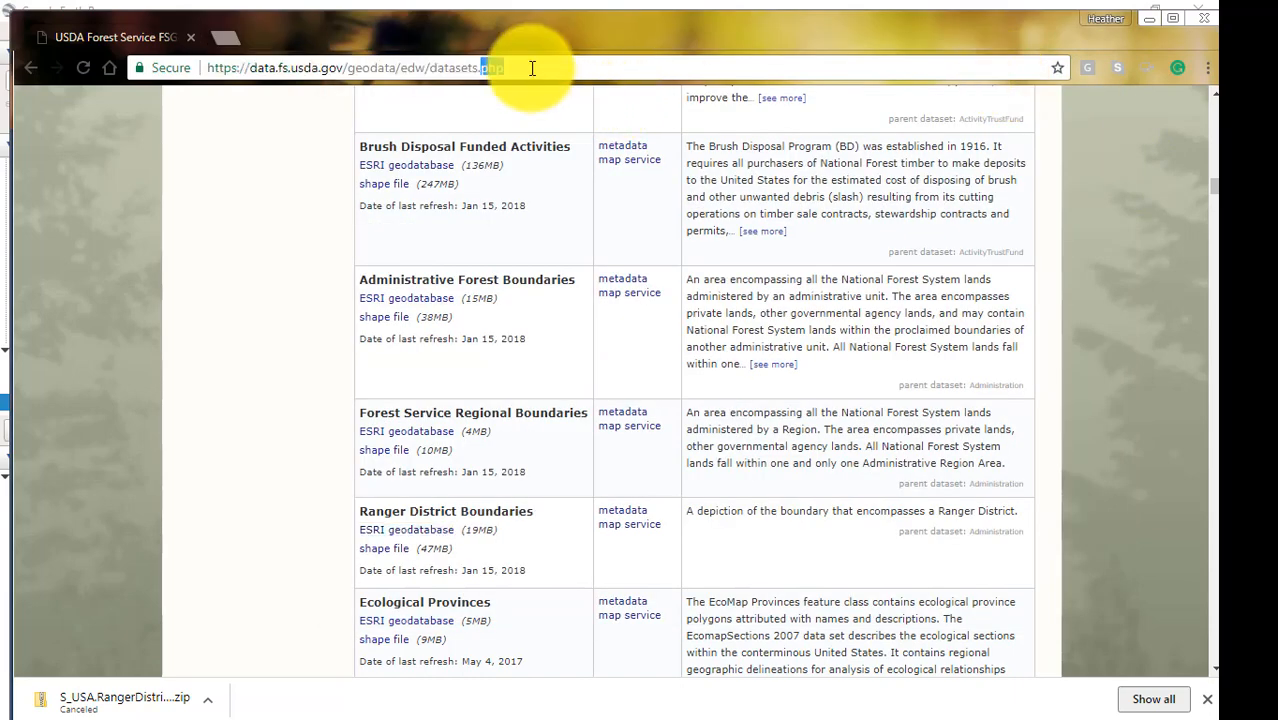
pyautogui.doubleClick(531, 69)
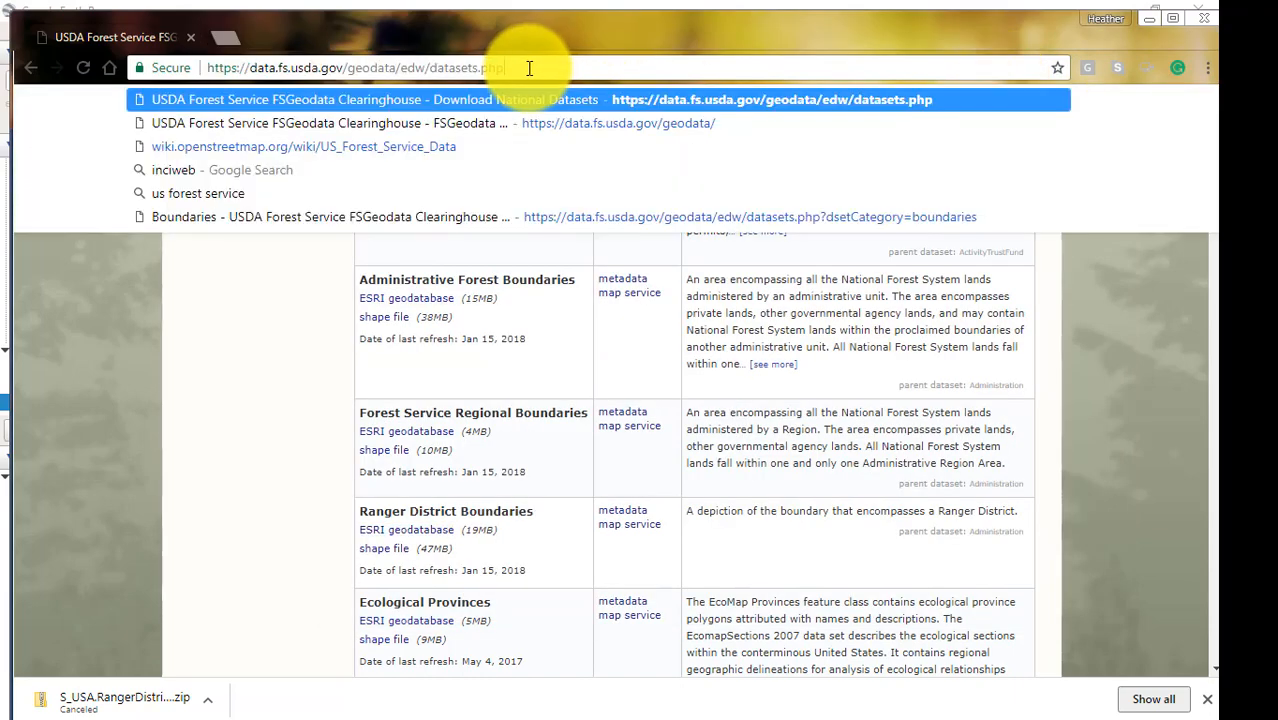
pyautogui.moveTo(529, 68); pyautogui.dragTo(182, 70)
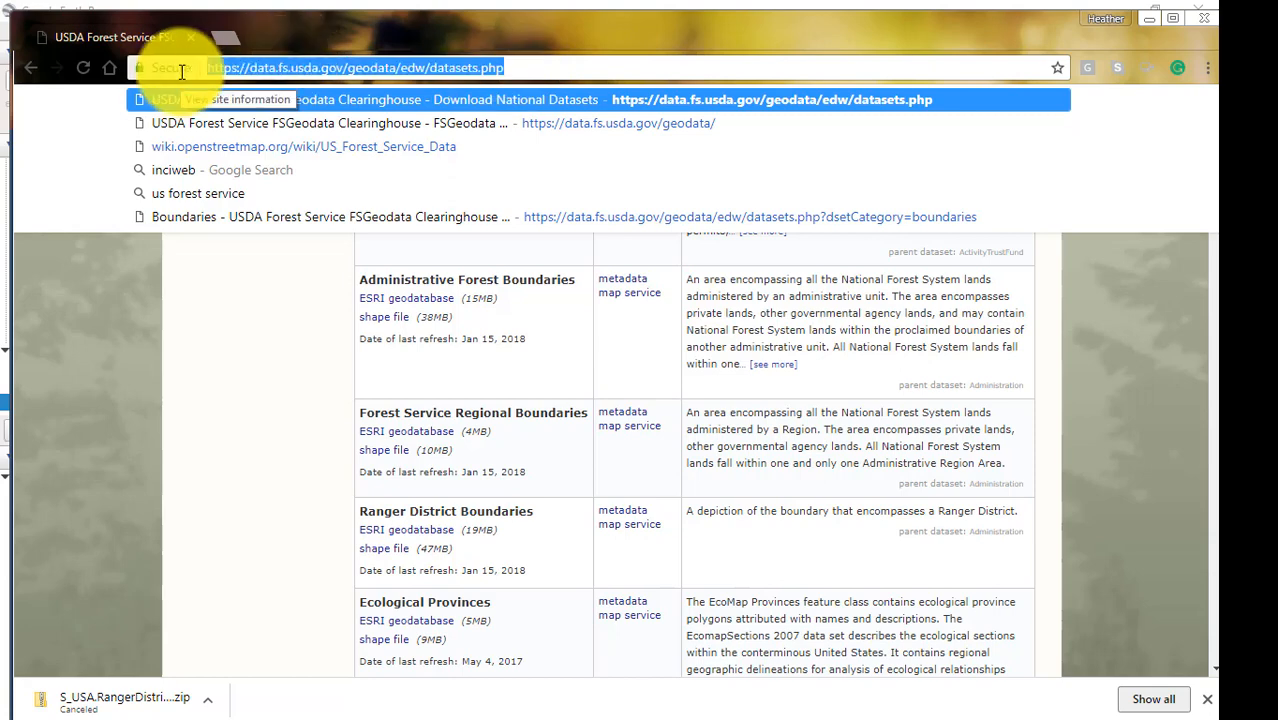
pyautogui.write('Uni')
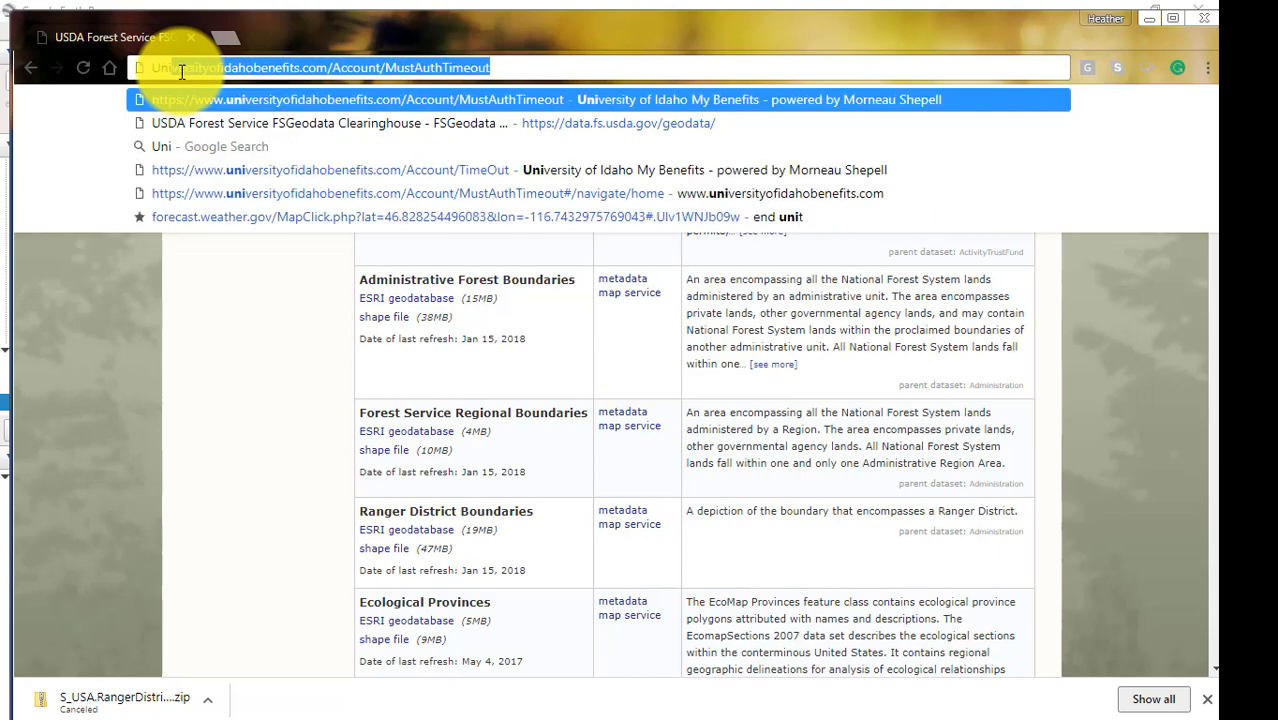
pyautogui.write('ted States')
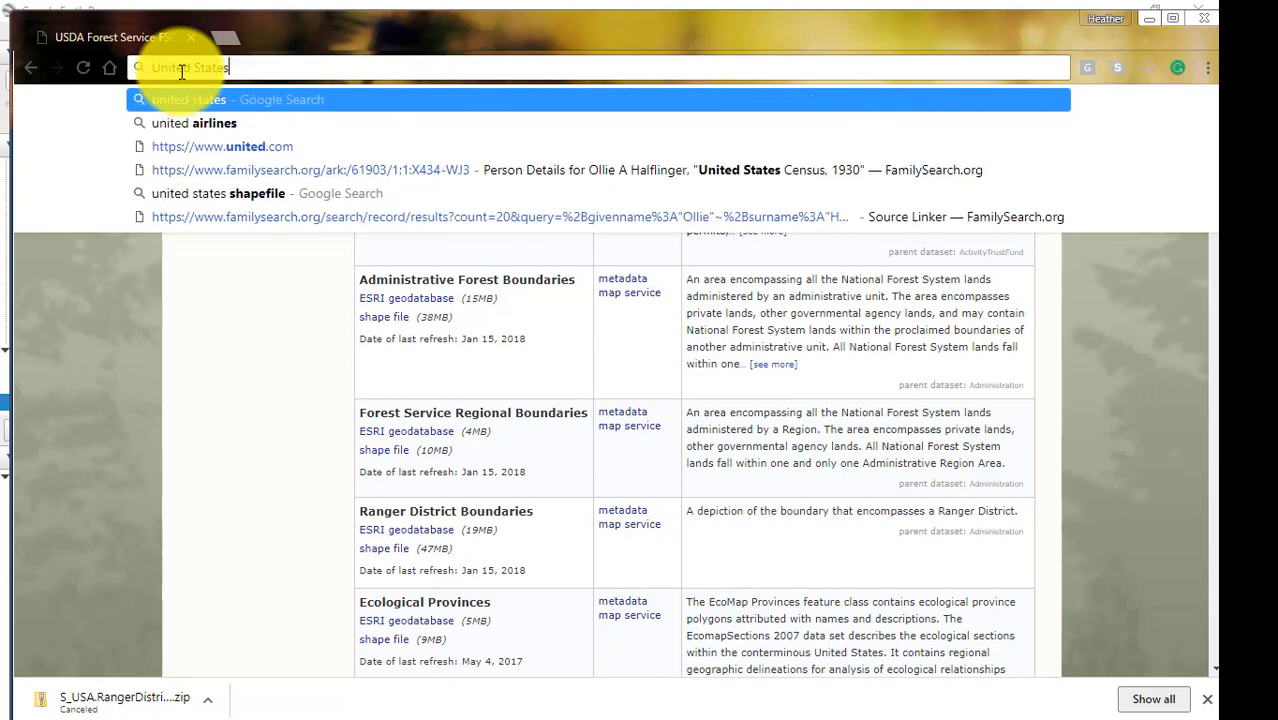
pyautogui.write(' Shapef')
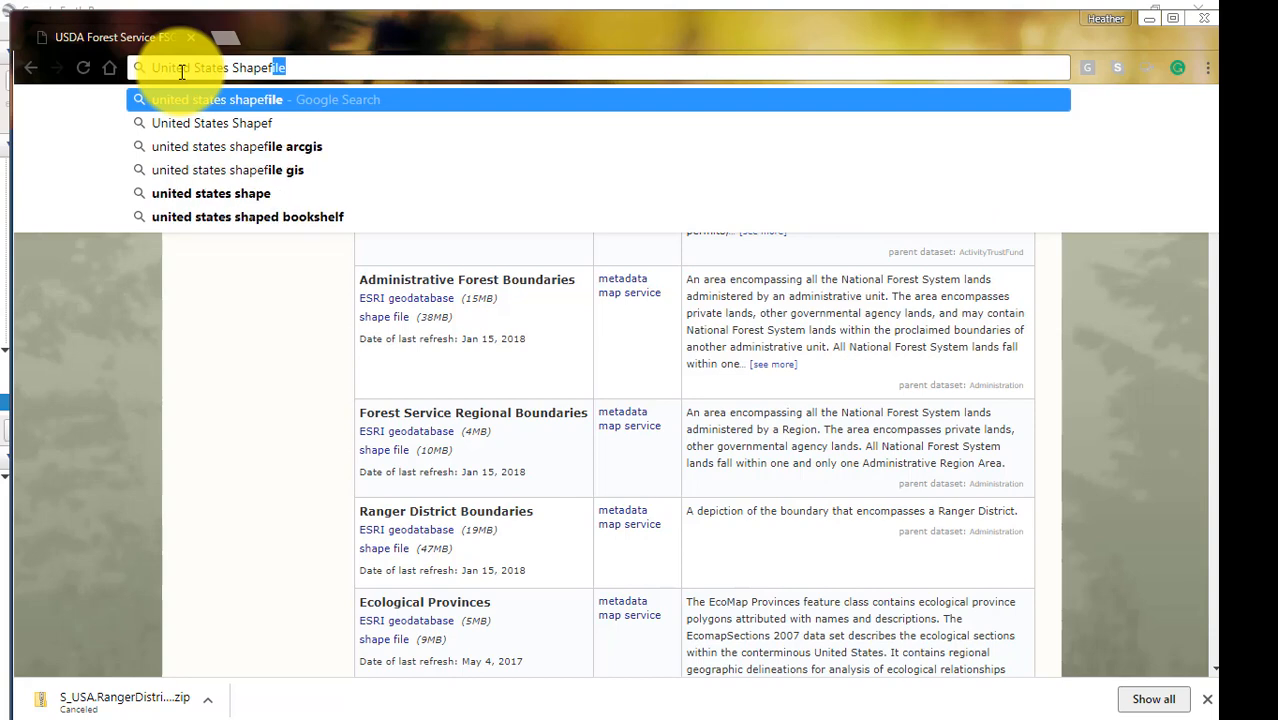
pyautogui.write('ile')
pyautogui.press('Return')
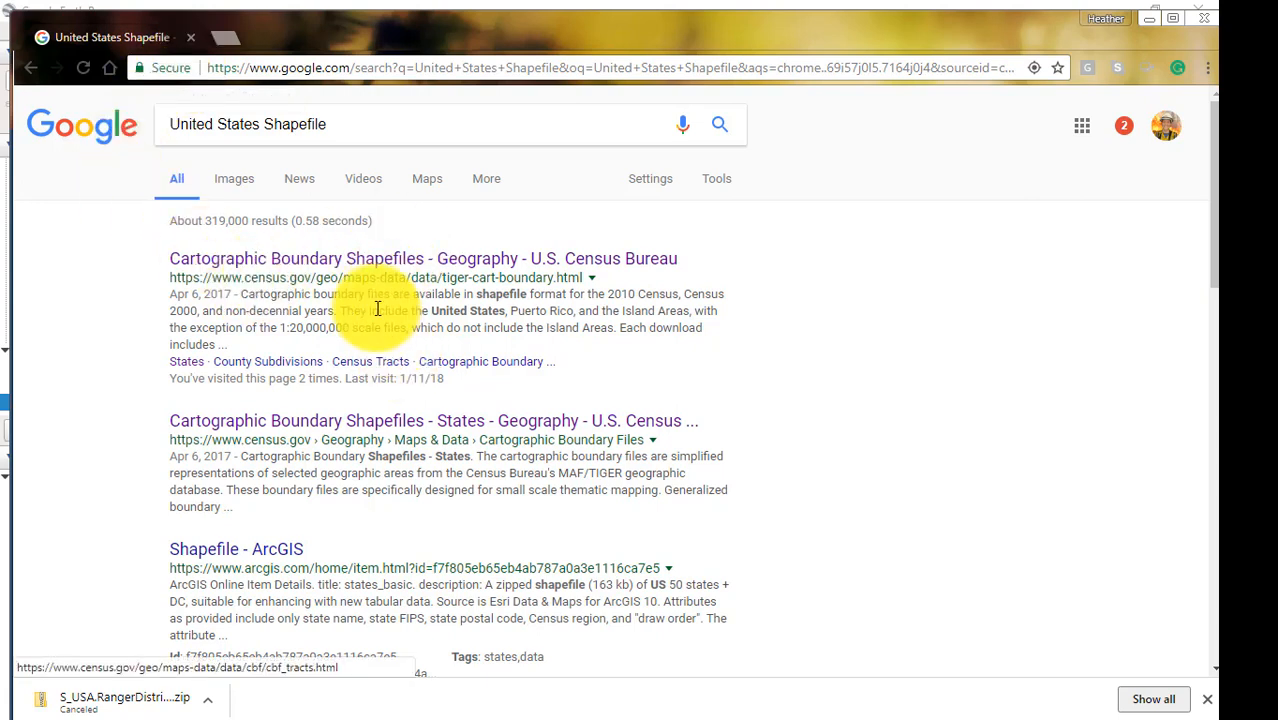
pyautogui.click(369, 259)
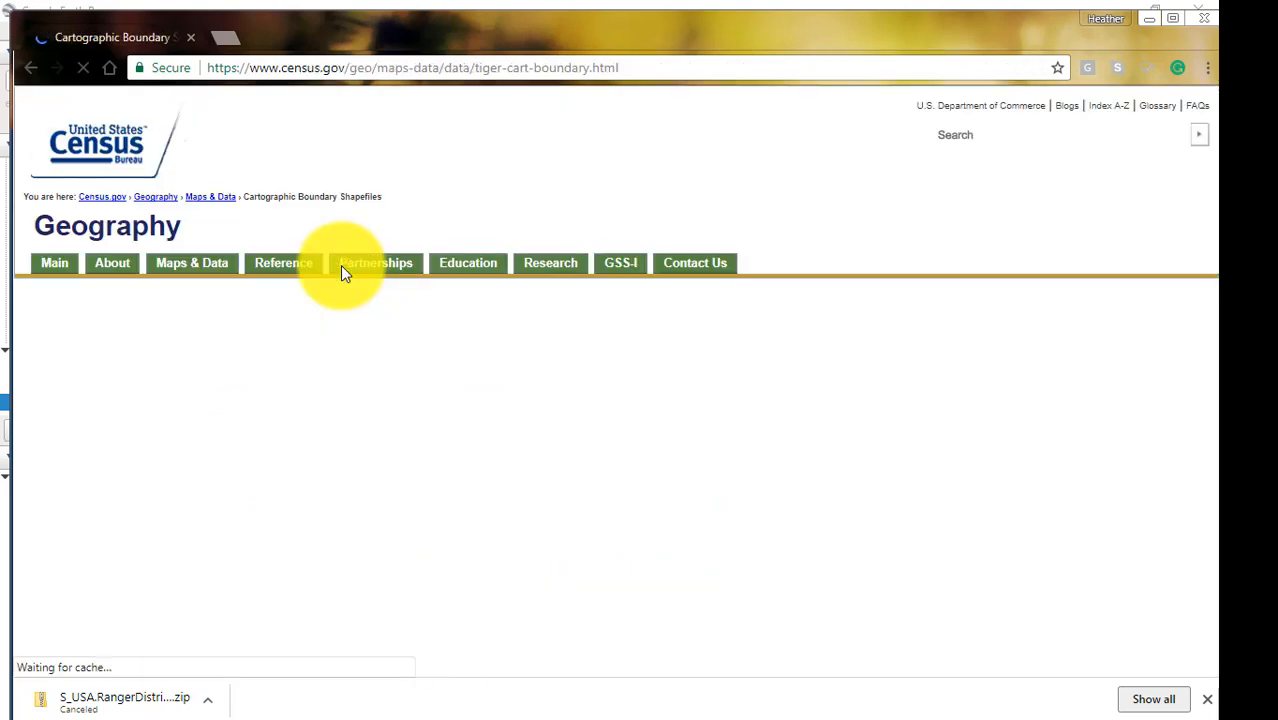
# Open the State boundary files under the nation-based files and locate the 2016 shapefile downloads.
pyautogui.scroll(-1, 681, 522)
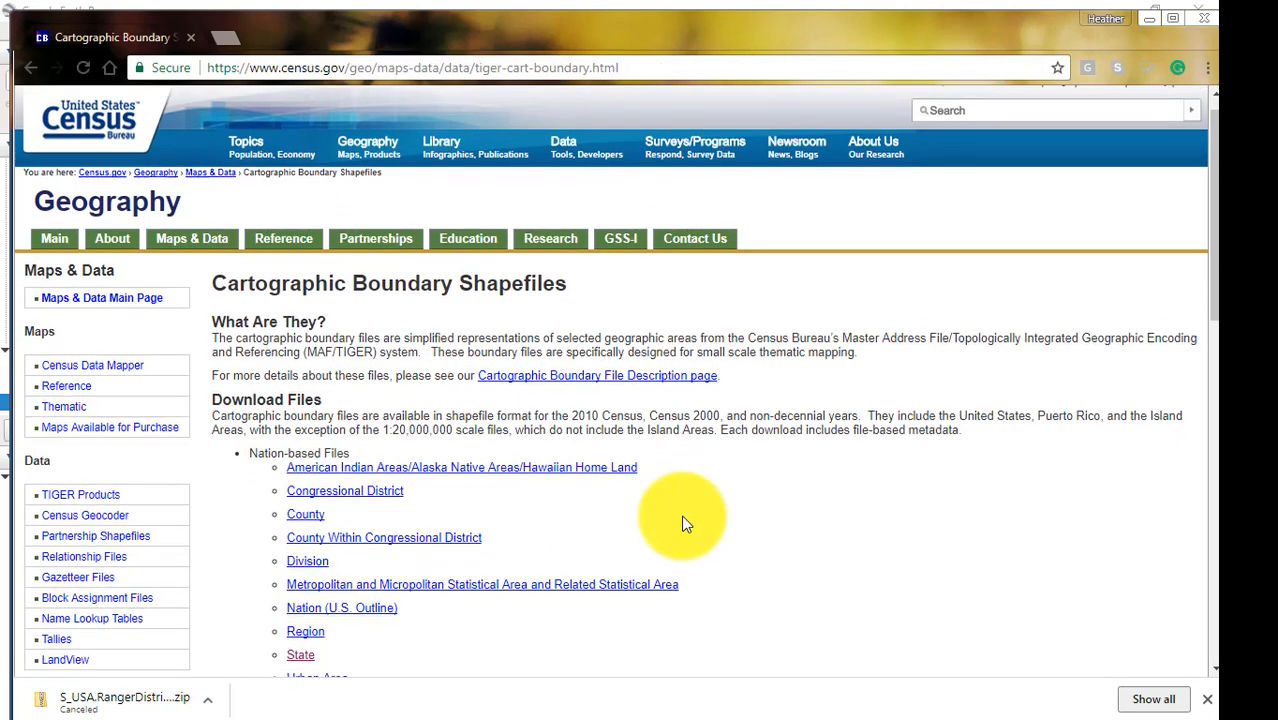
pyautogui.scroll(-1, 685, 522)
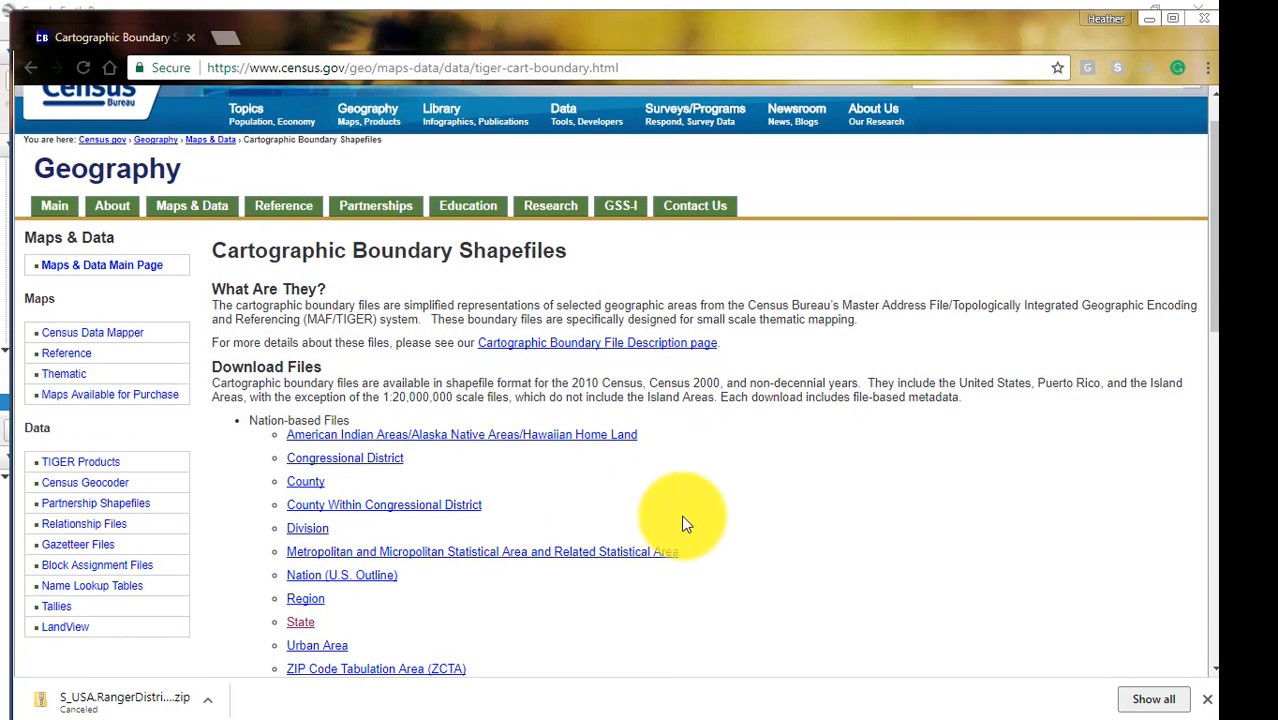
pyautogui.click(297, 628)
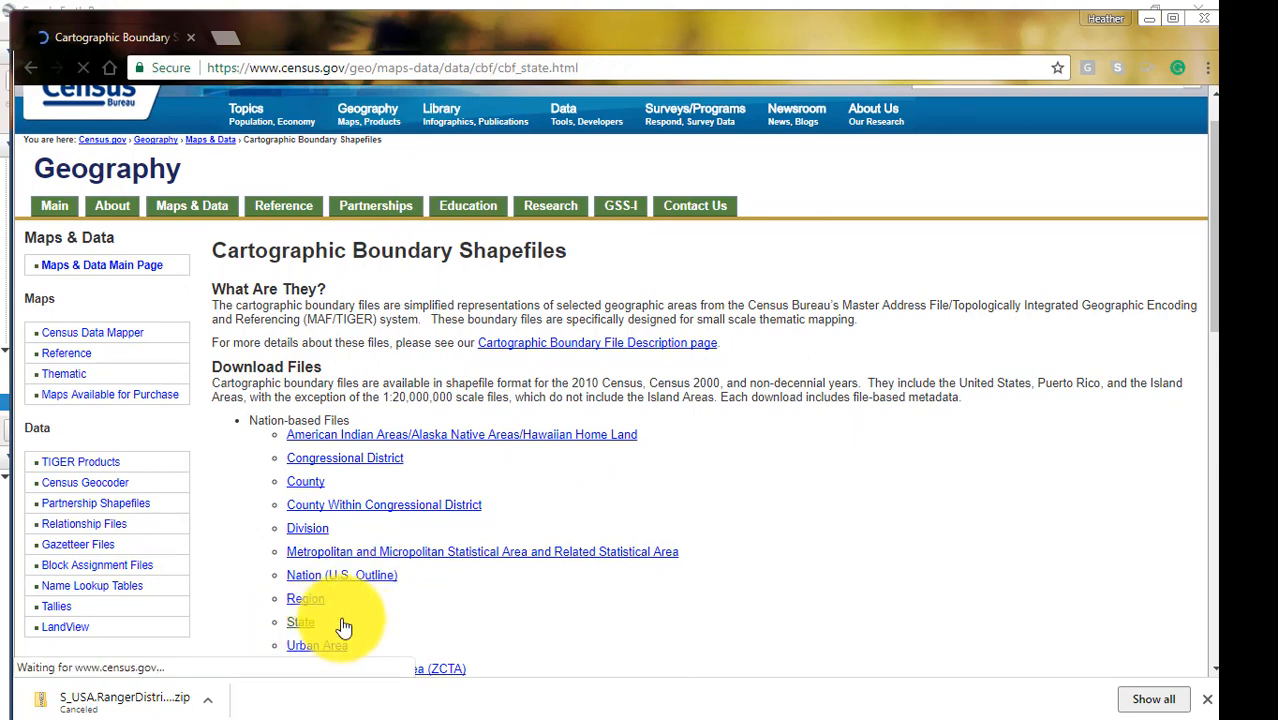
pyautogui.scroll(-1, 556, 618)
pyautogui.scroll(-1, 557, 621)
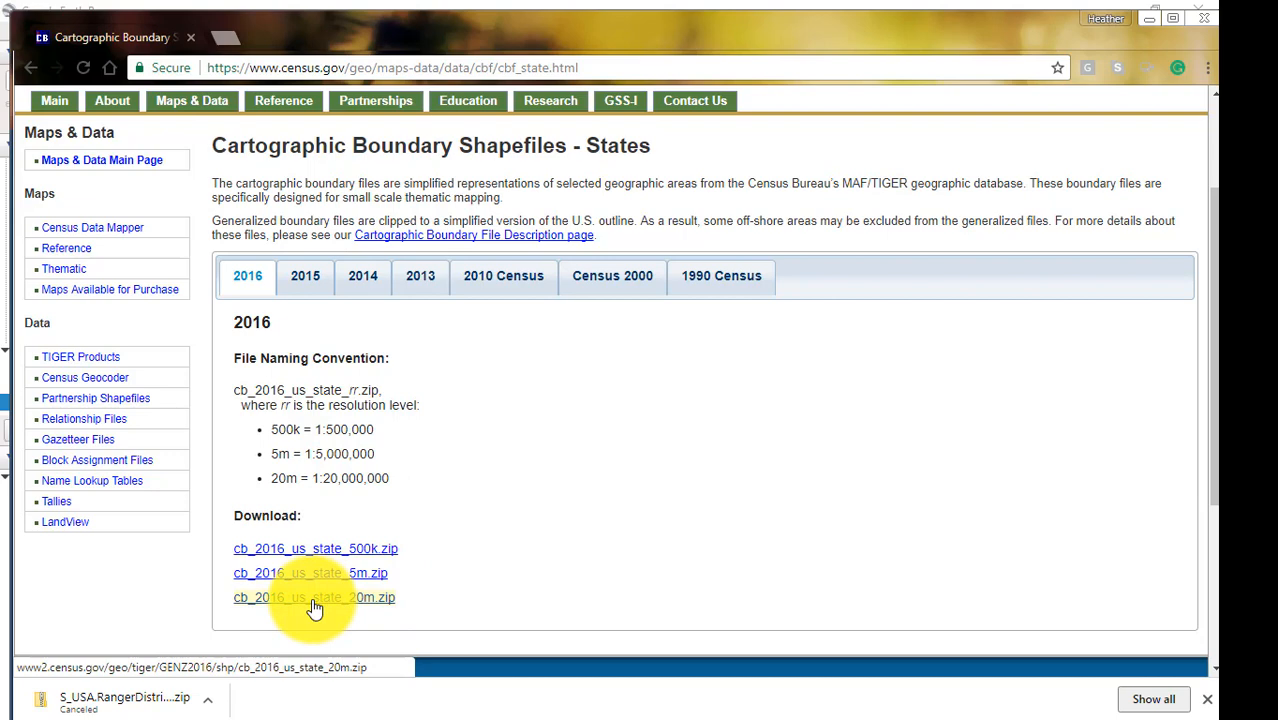
# Paste the copied cb_2016_us_state_20m shapefile files into the Lesson_3 folder in File Explorer, and return to the browser.
pyautogui.click(1222, 192)
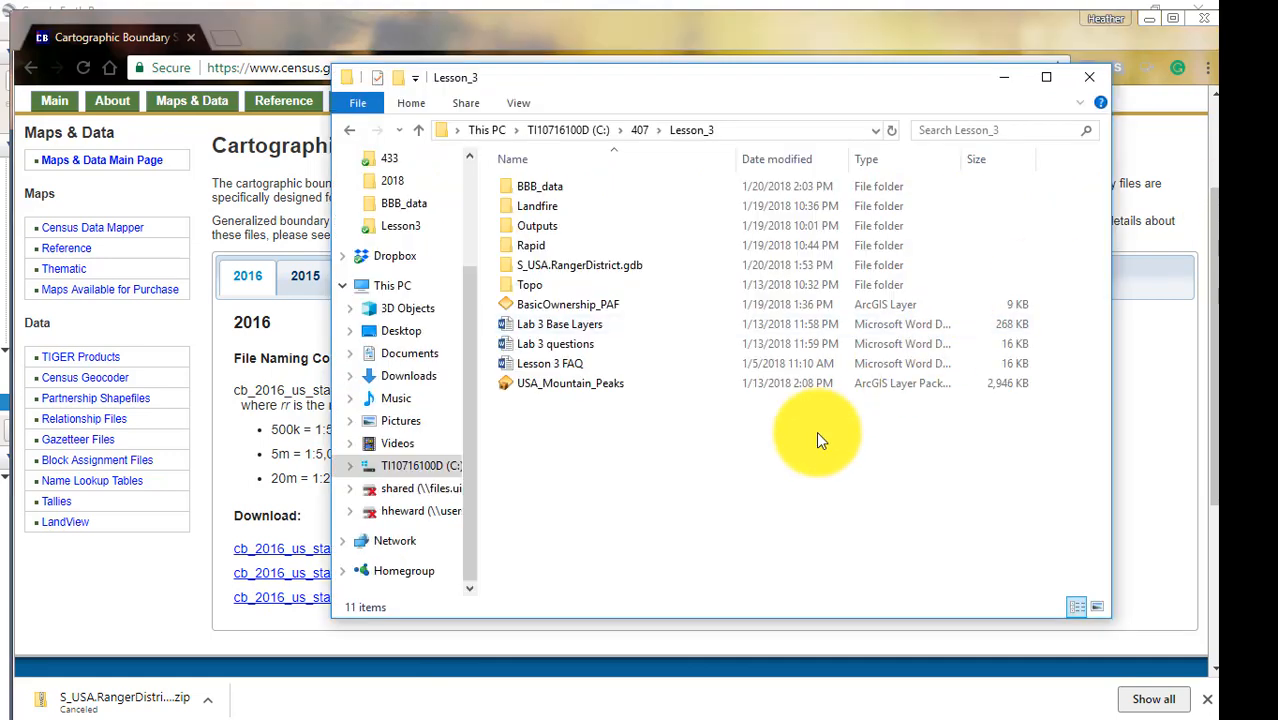
pyautogui.hotkey('ctrl', 'v')
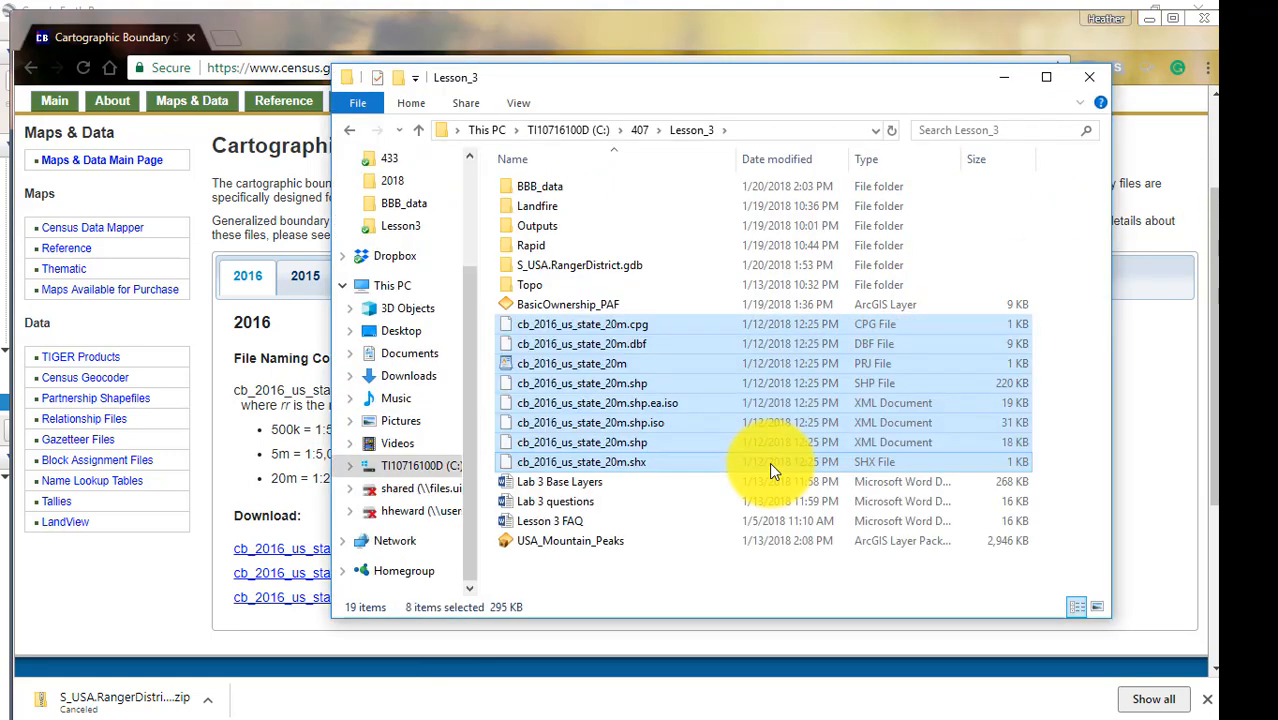
pyautogui.click(1003, 80)
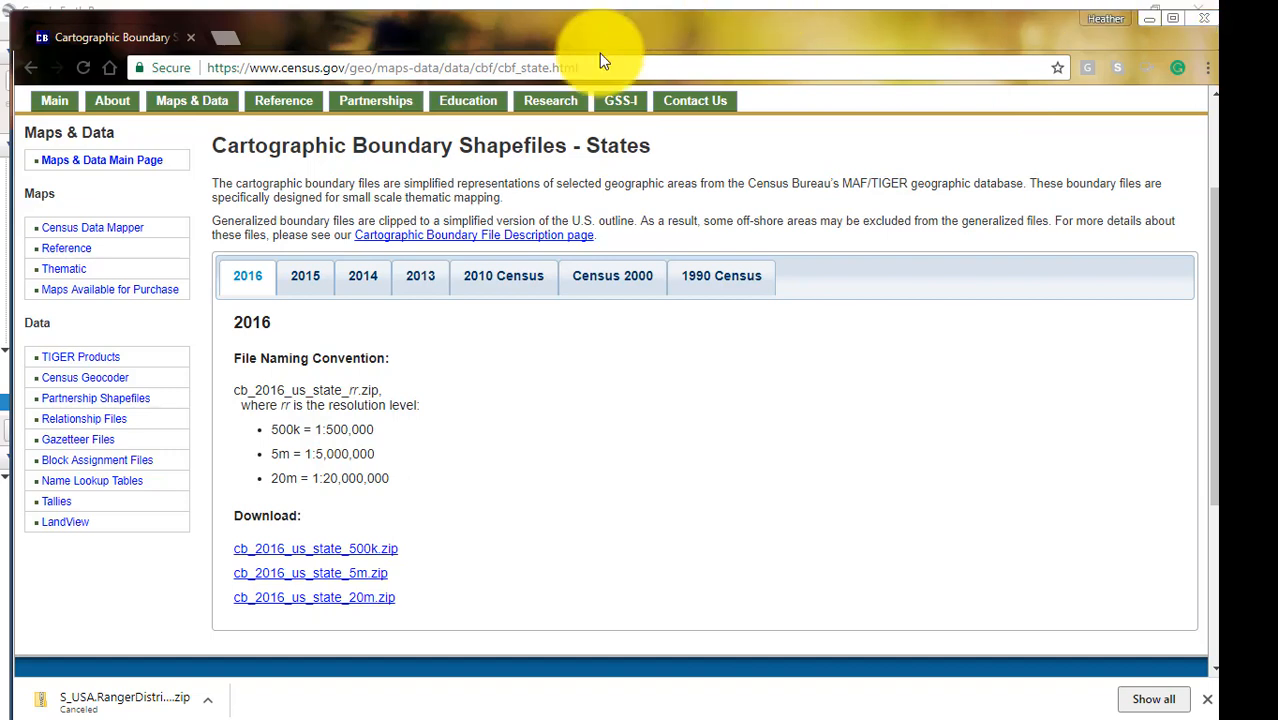
# Search the web for "USA mountain peaks GIS", open the ArcGIS USA Mountain Peaks page, and check for USA_Mountain_Peaks in the Lesson_3 folder.
pyautogui.click(577, 67)
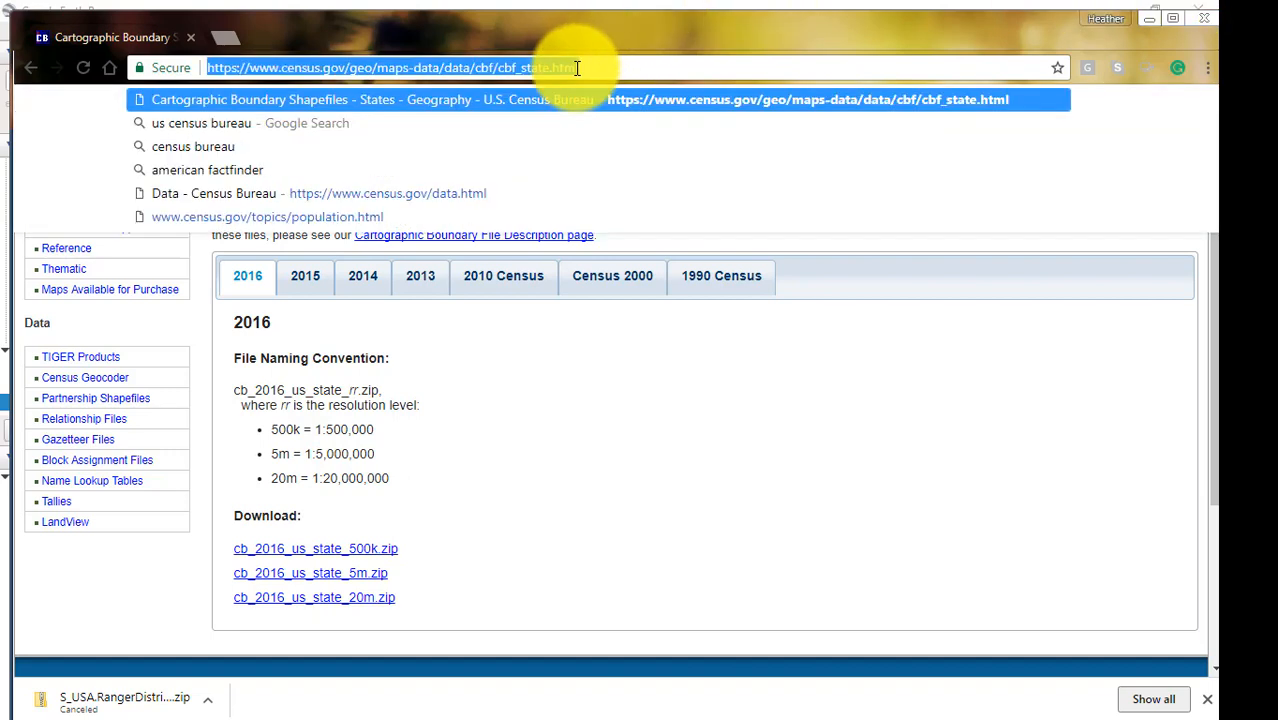
pyautogui.write('USA ')
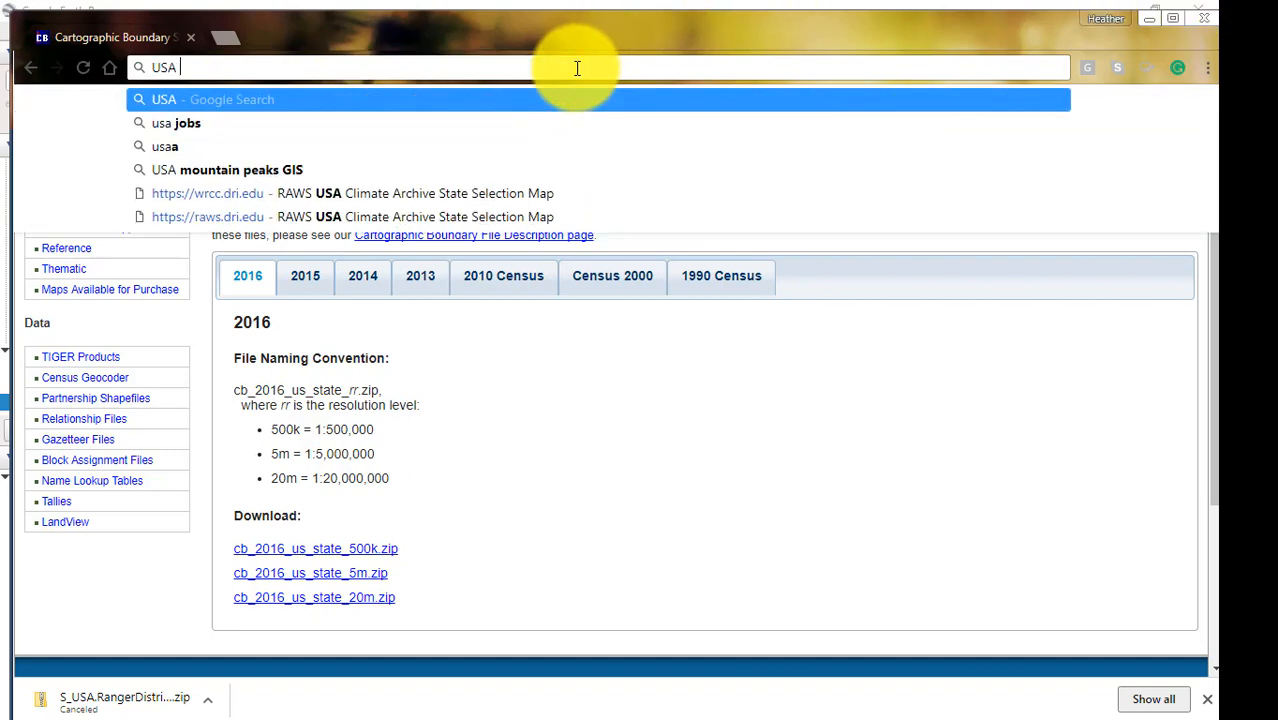
pyautogui.write('moun')
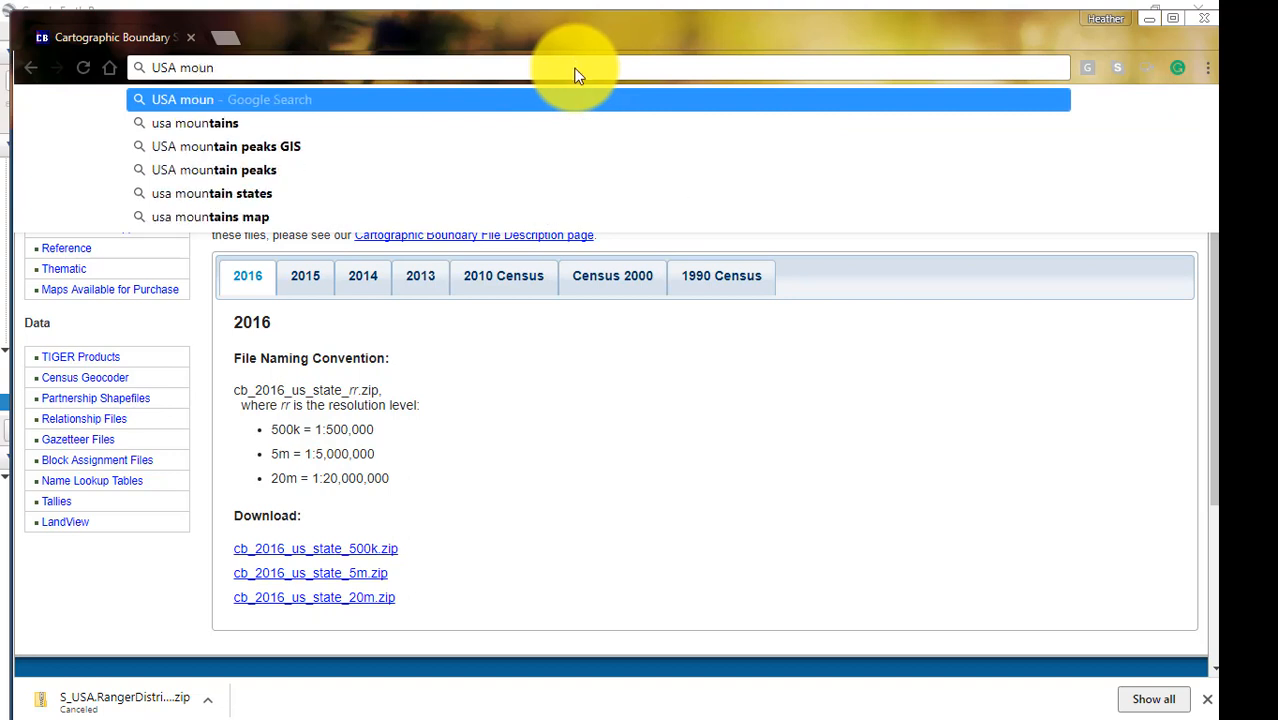
pyautogui.click(293, 149)
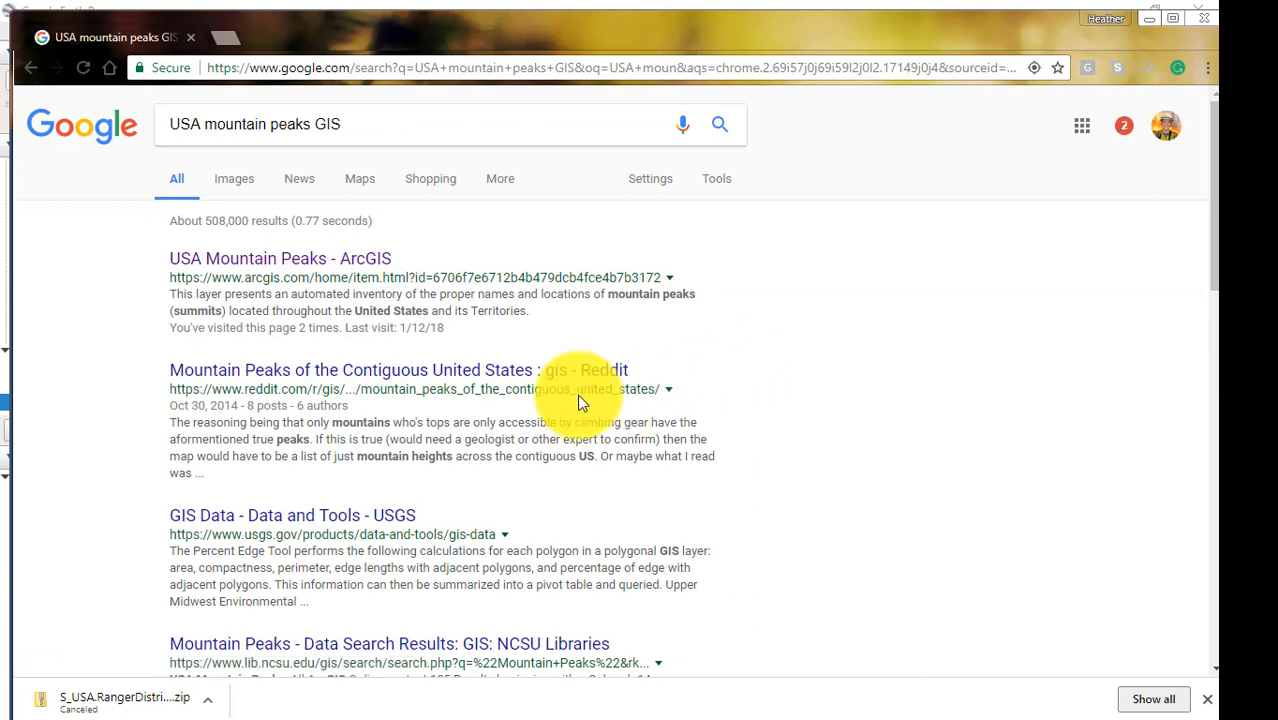
pyautogui.click(276, 262)
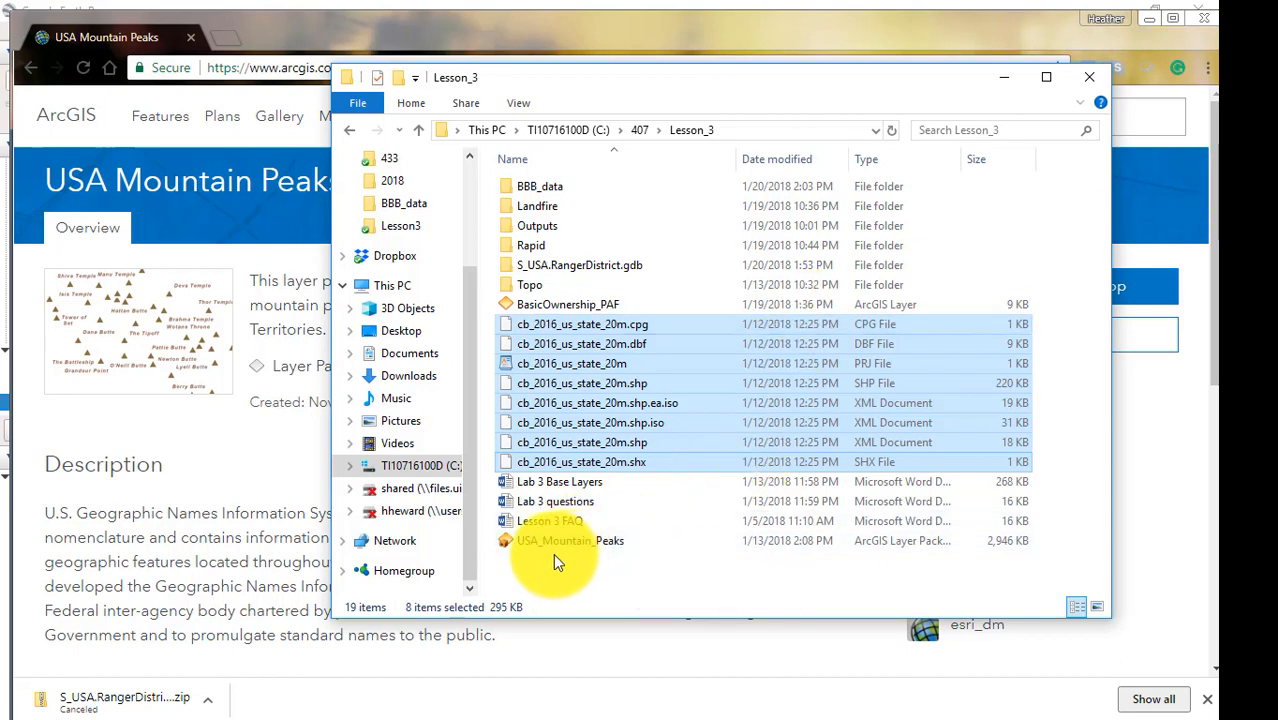
pyautogui.click(229, 472)
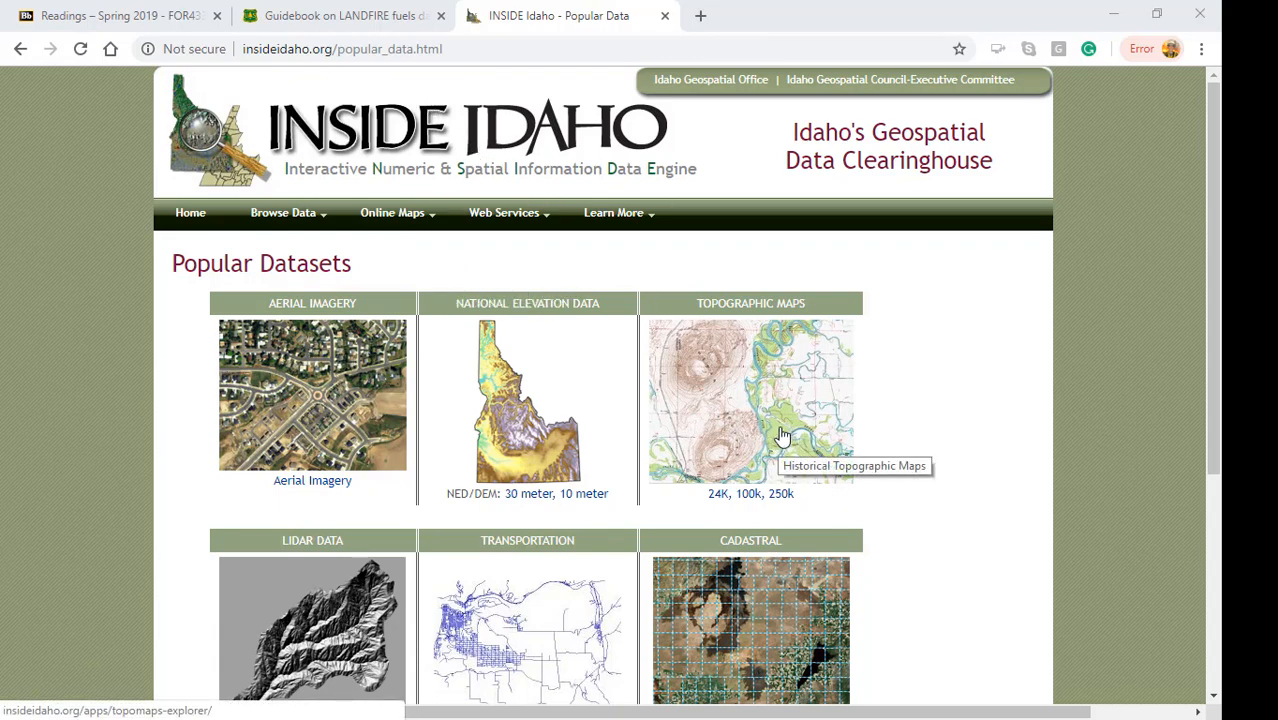
# Open INSIDE Idaho's 24K, 100k, 250k topographic maps and display the 1:24,000-scale footprint grid around McCall.
pyautogui.click(722, 499)
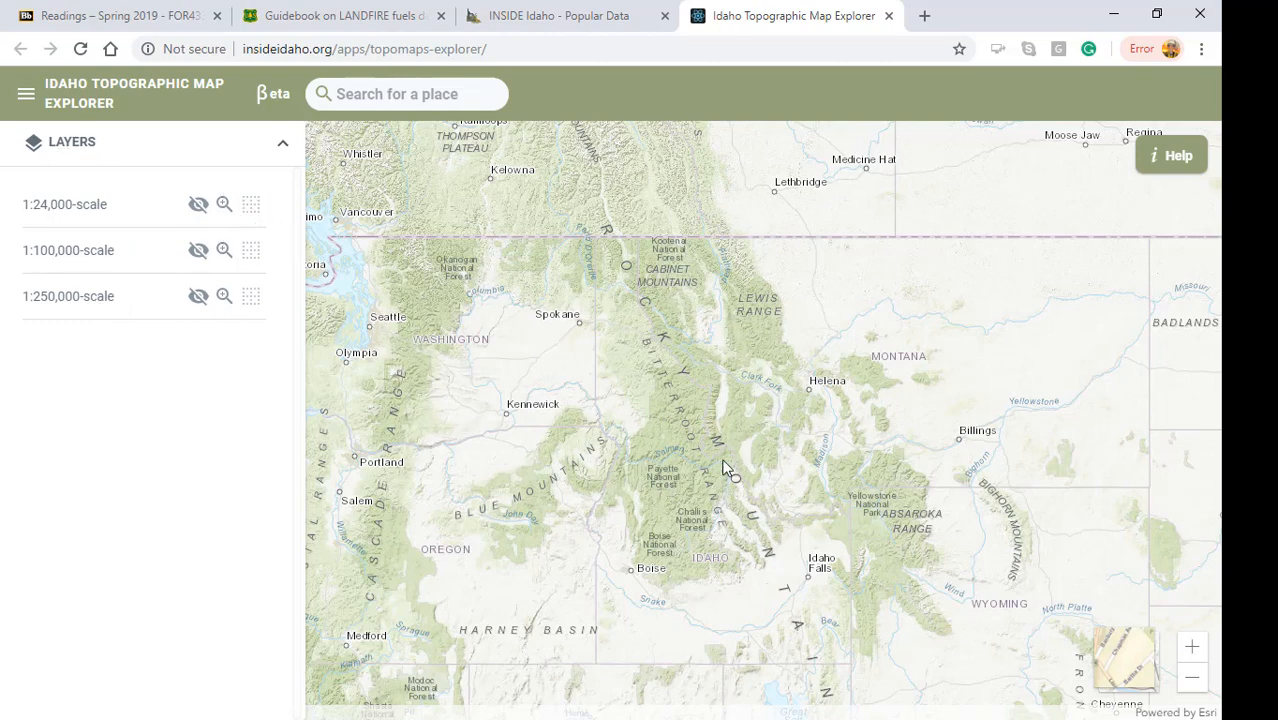
pyautogui.scroll(1, 657, 476)
pyautogui.scroll(2, 660, 476)
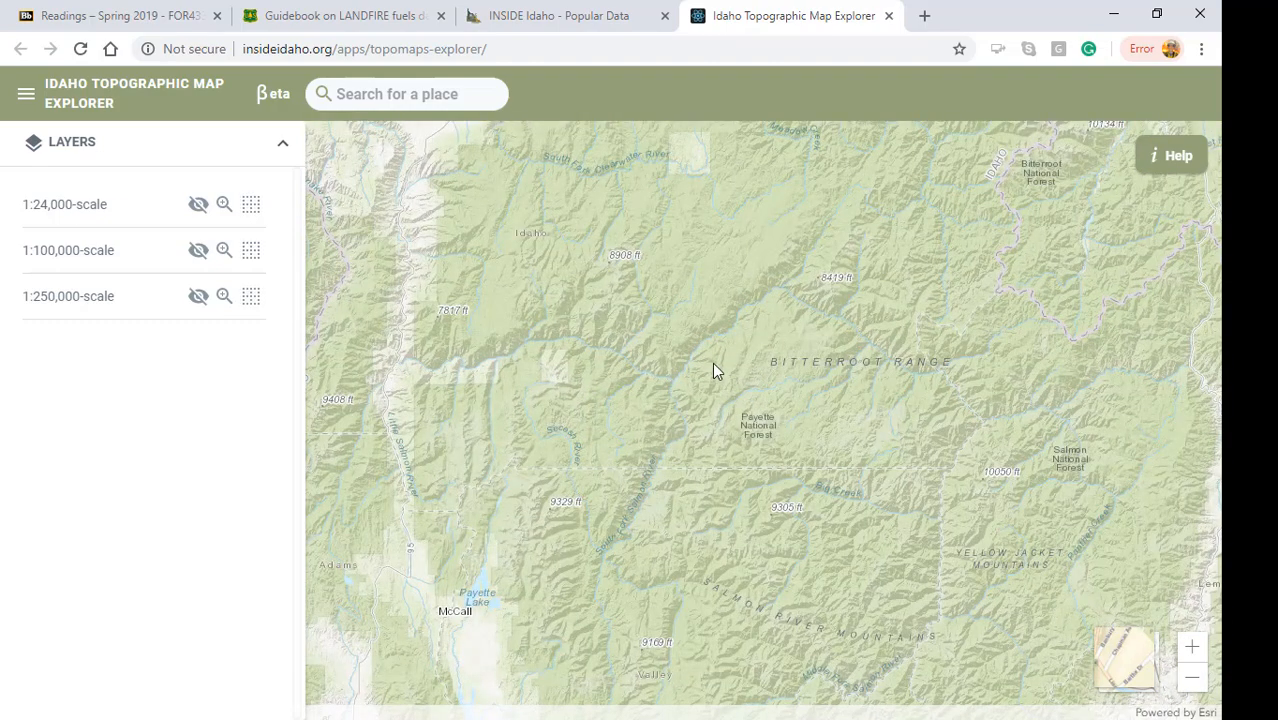
pyautogui.moveTo(725, 345); pyautogui.dragTo(693, 183)
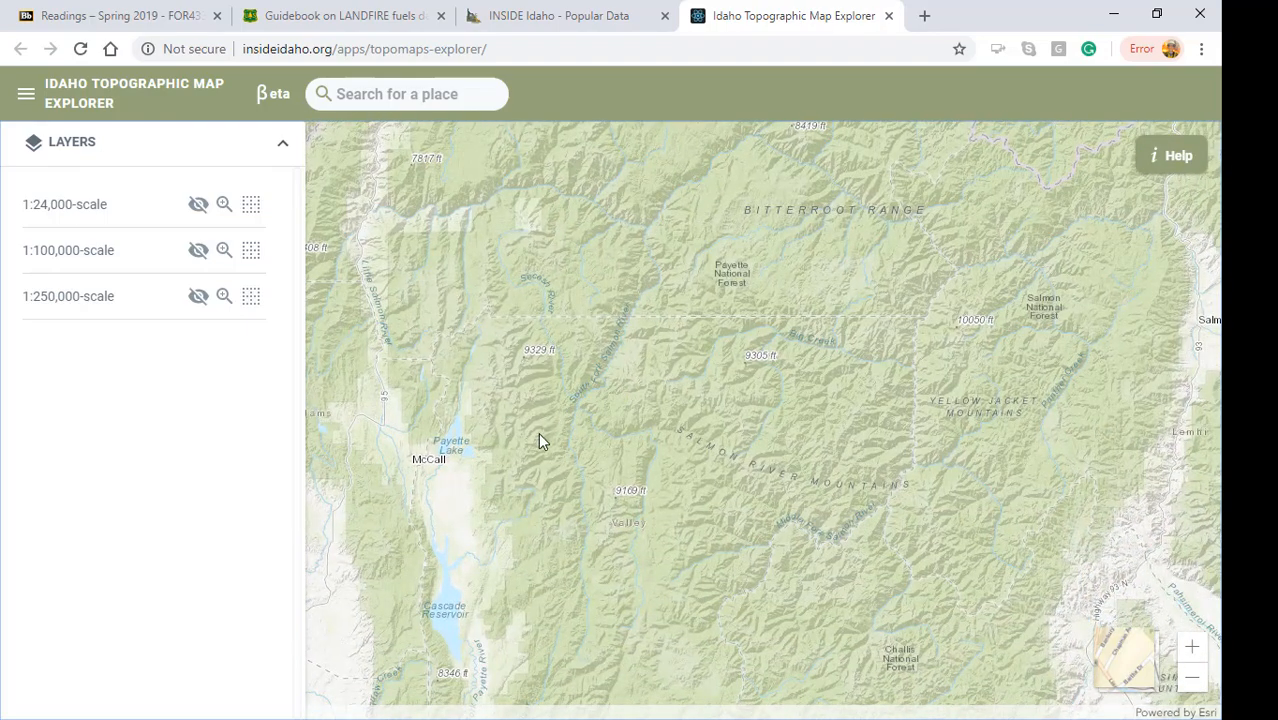
pyautogui.moveTo(551, 428); pyautogui.dragTo(724, 424)
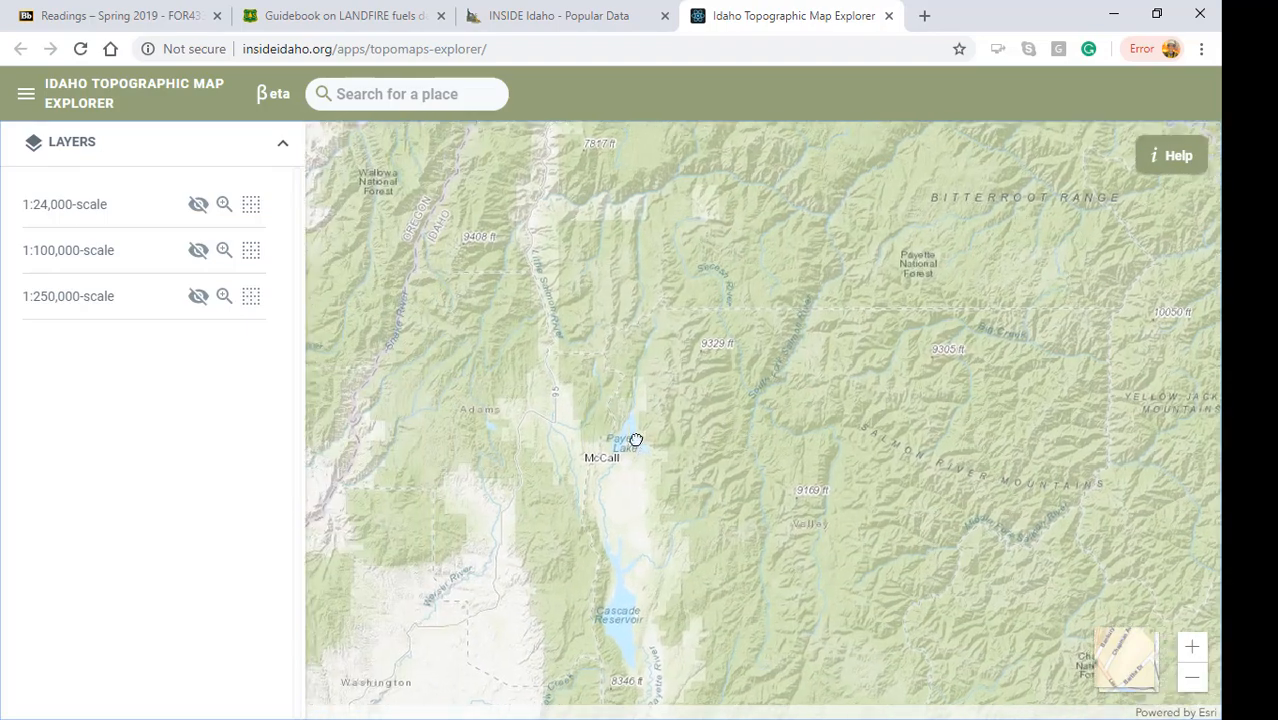
pyautogui.doubleClick(636, 440)
pyautogui.moveTo(624, 490); pyautogui.dragTo(710, 529)
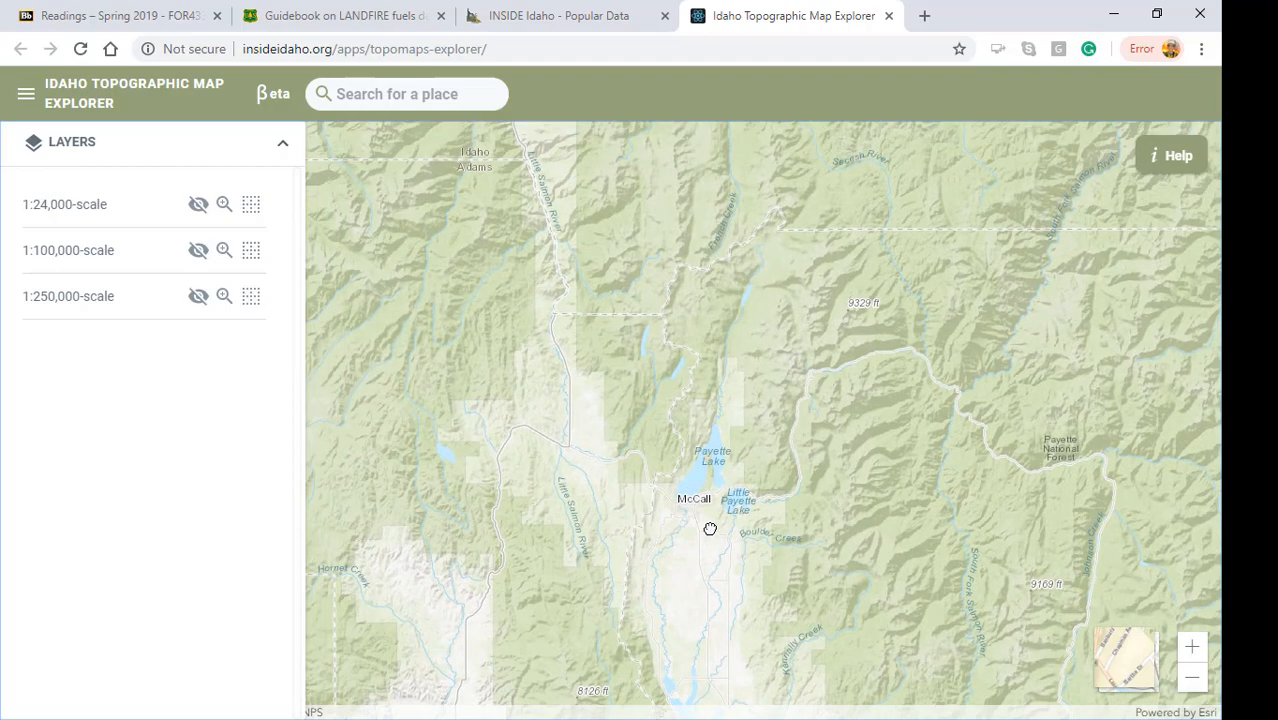
pyautogui.scroll(2, 760, 500)
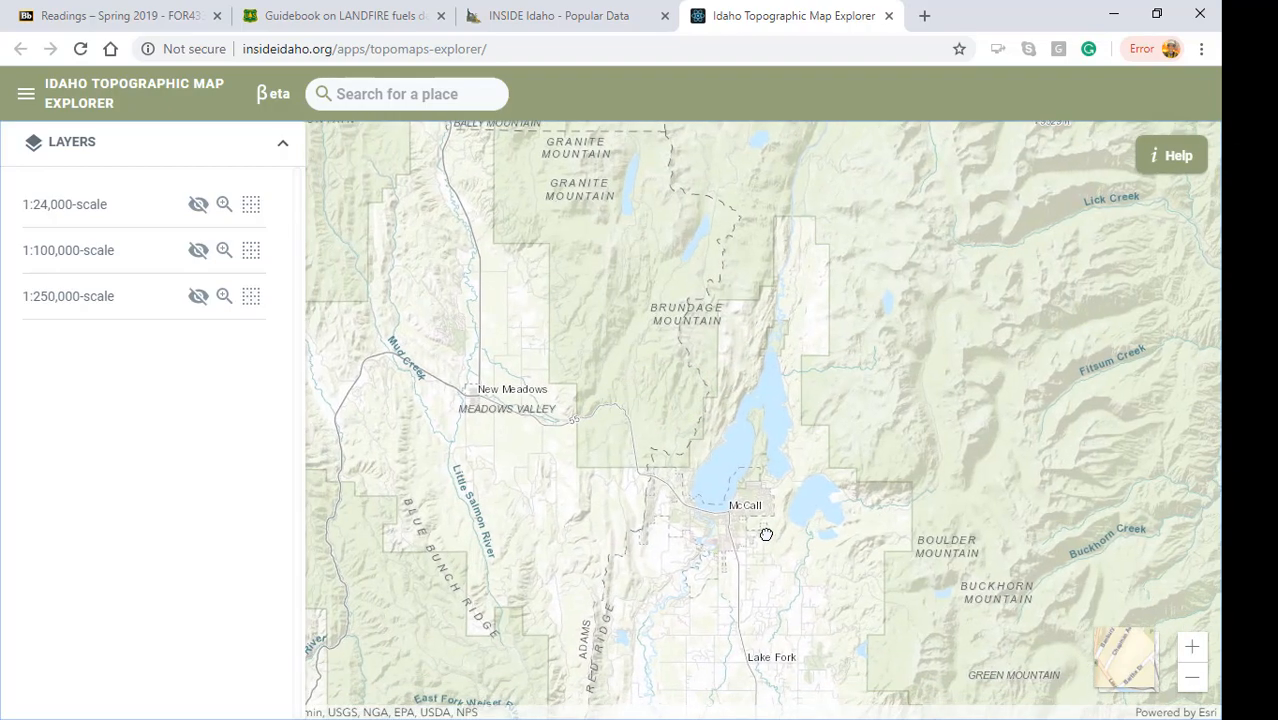
pyautogui.click(250, 205)
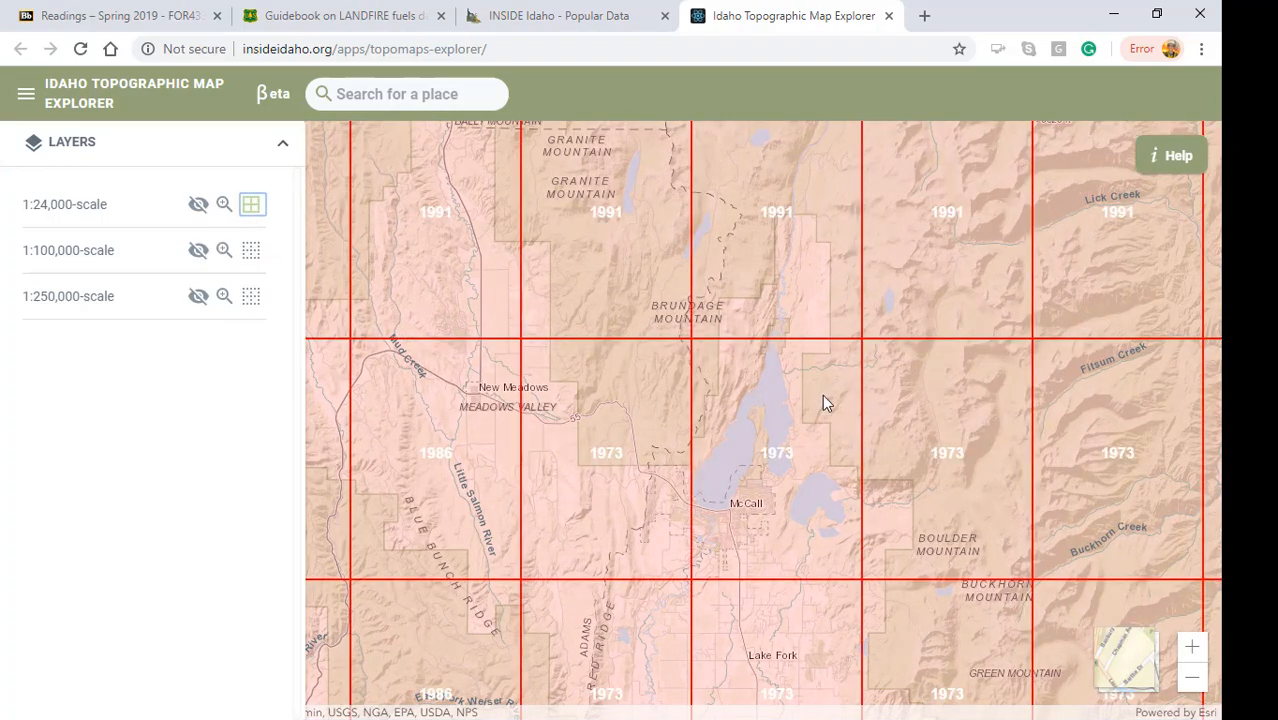
# Download the 1:24,000-scale image for the 1991 quadrangle just north of Payette Lake and close the download options.
pyautogui.moveTo(843, 341); pyautogui.dragTo(732, 478)
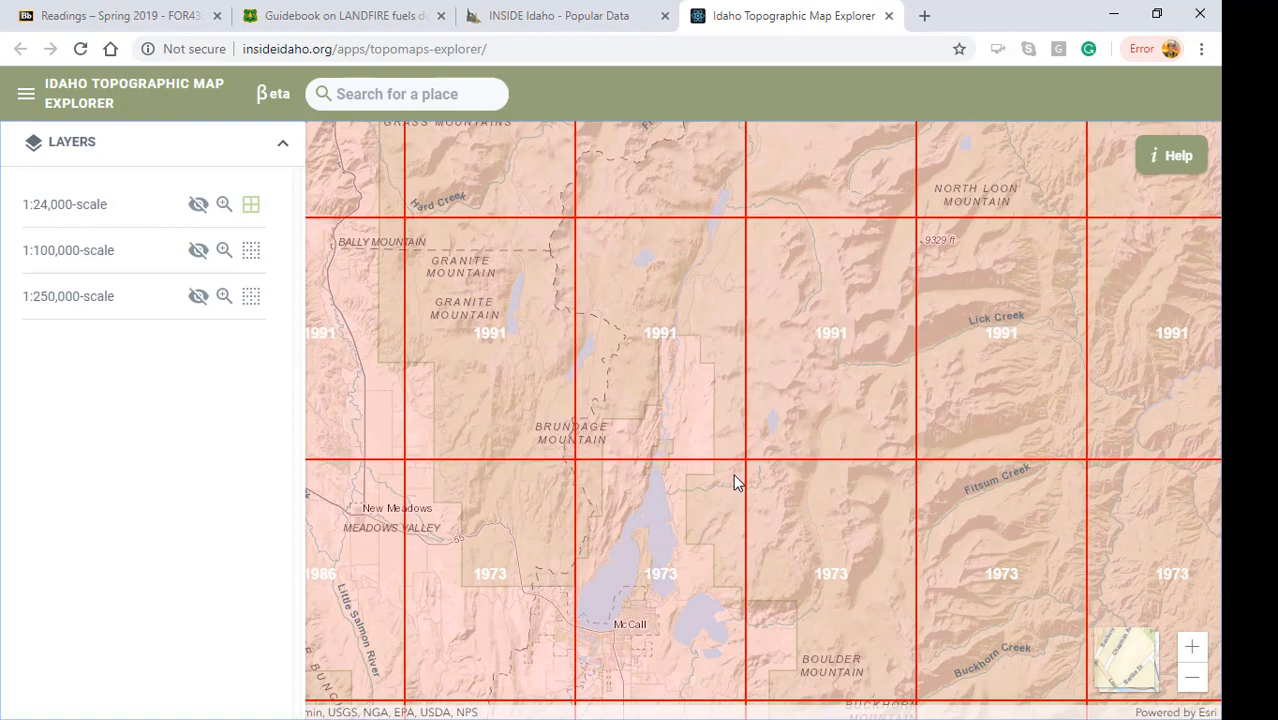
pyautogui.scroll(-1, 734, 477)
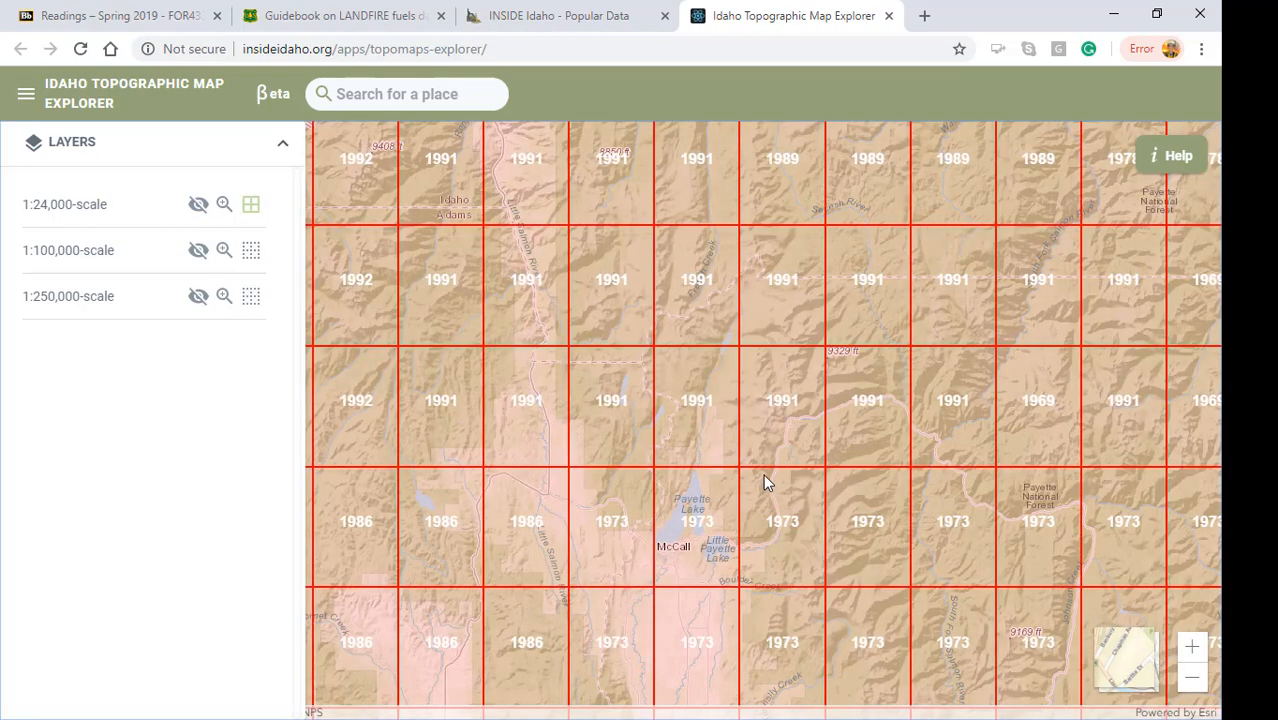
pyautogui.moveTo(763, 483); pyautogui.dragTo(648, 434)
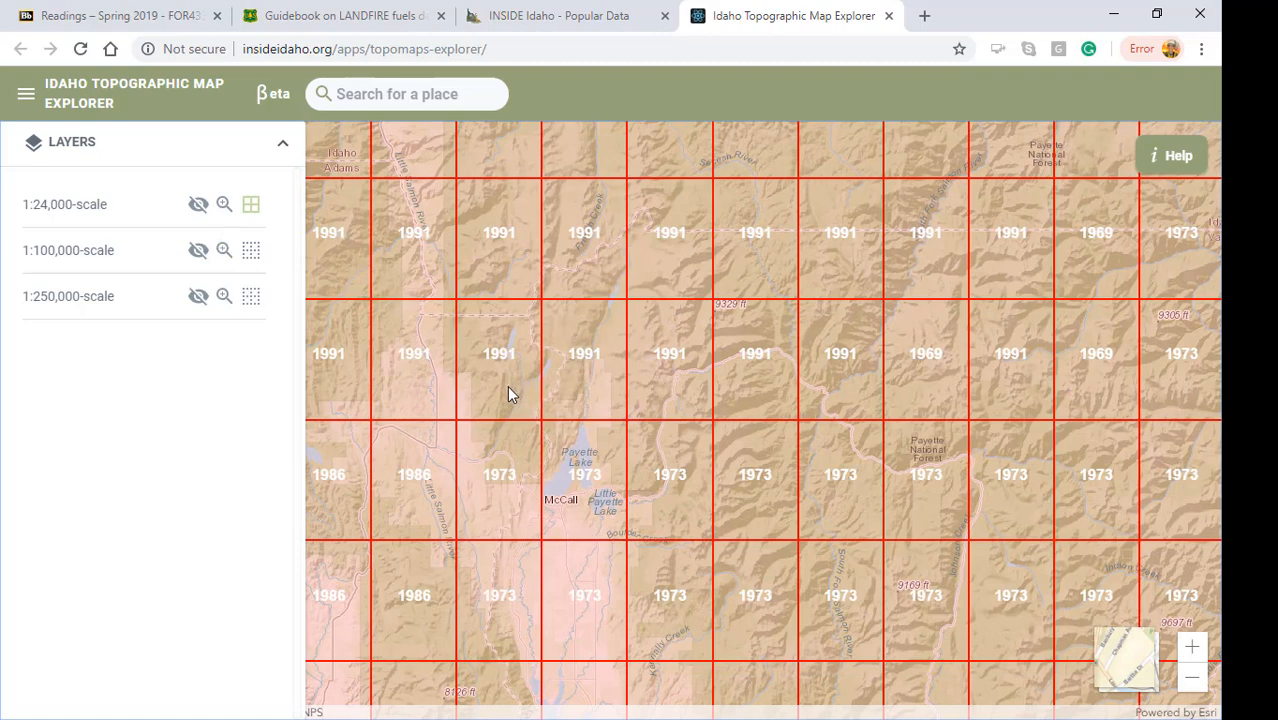
pyautogui.click(547, 392)
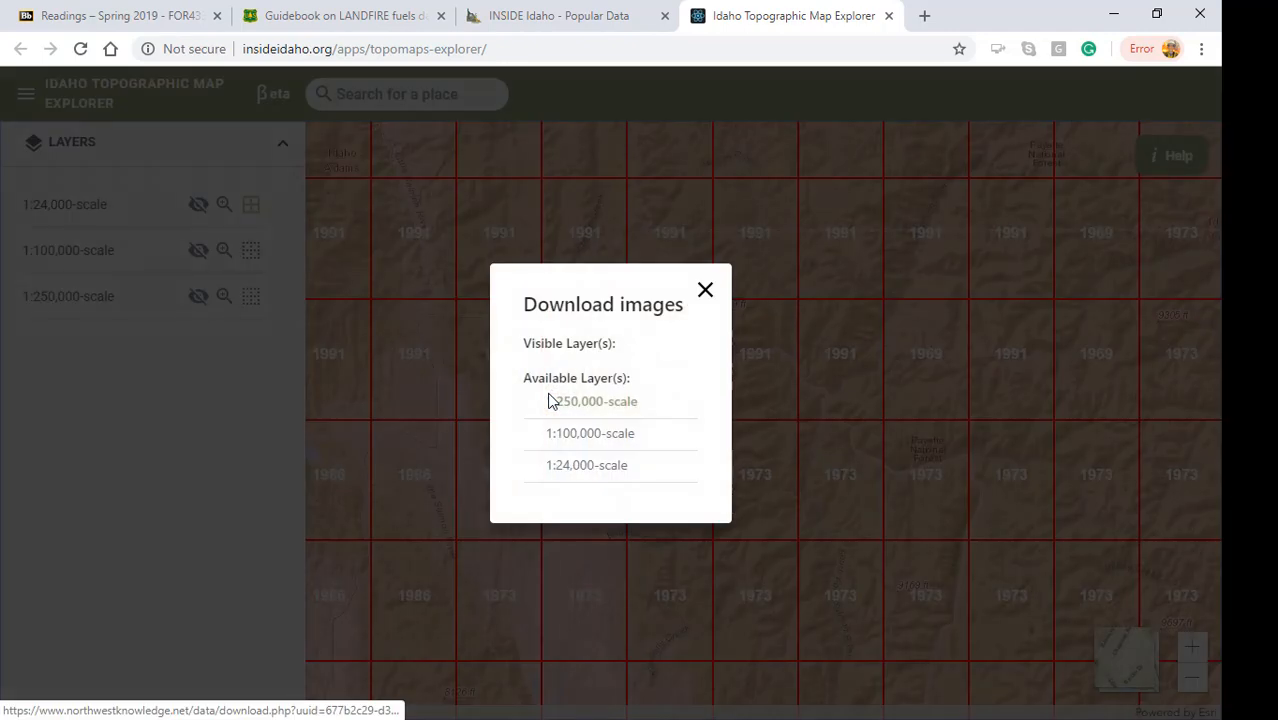
pyautogui.click(588, 468)
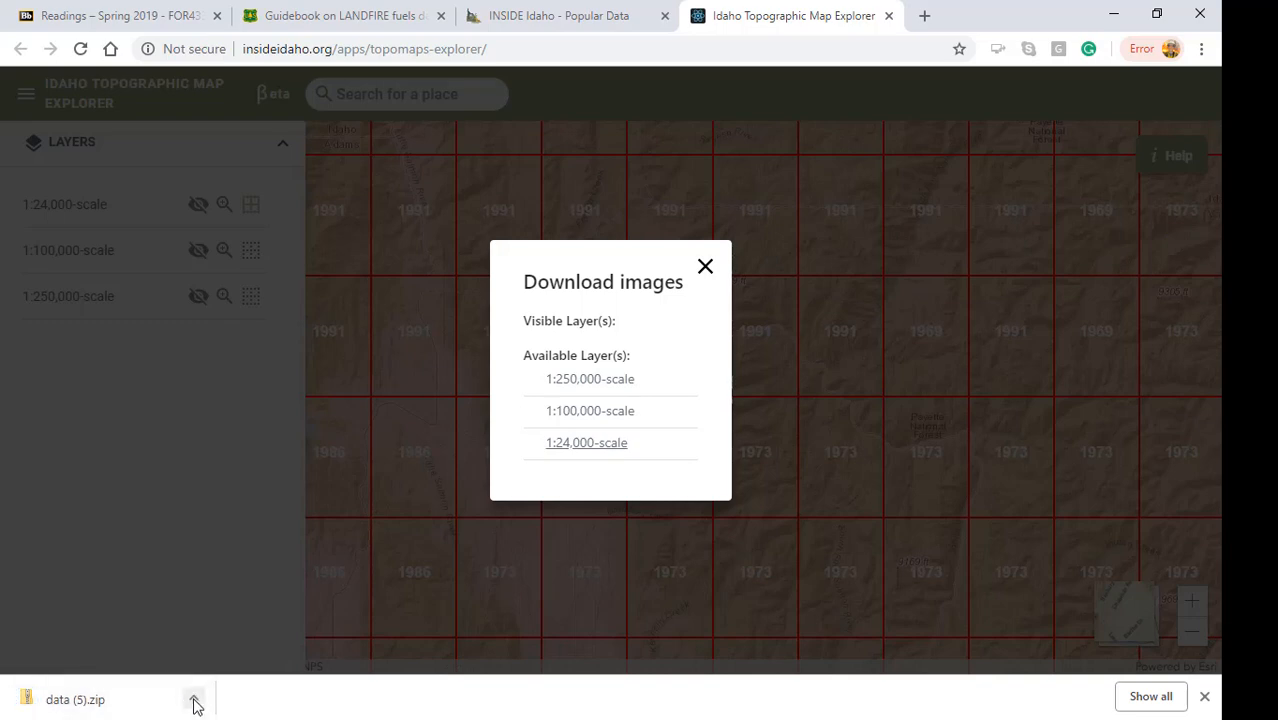
pyautogui.click(706, 270)
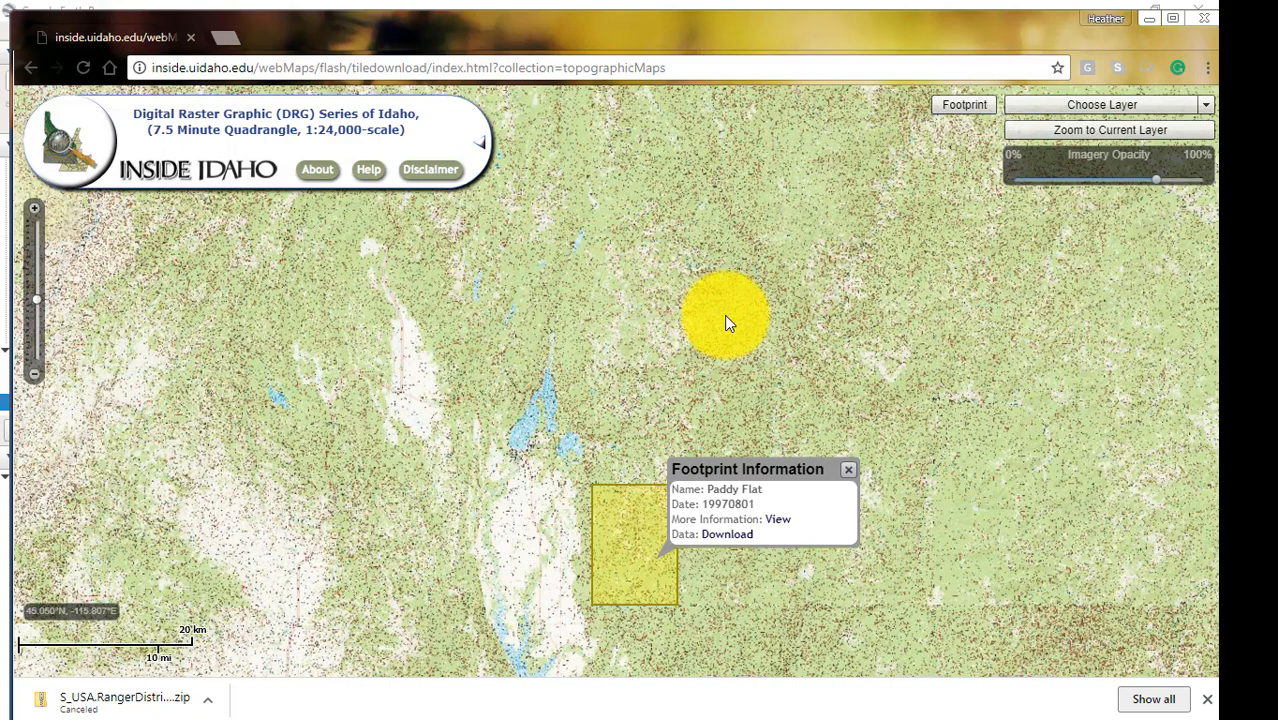
# Search the web for "nift.ftp" and open the NIFC FTP Server Information page.
pyautogui.click(432, 68)
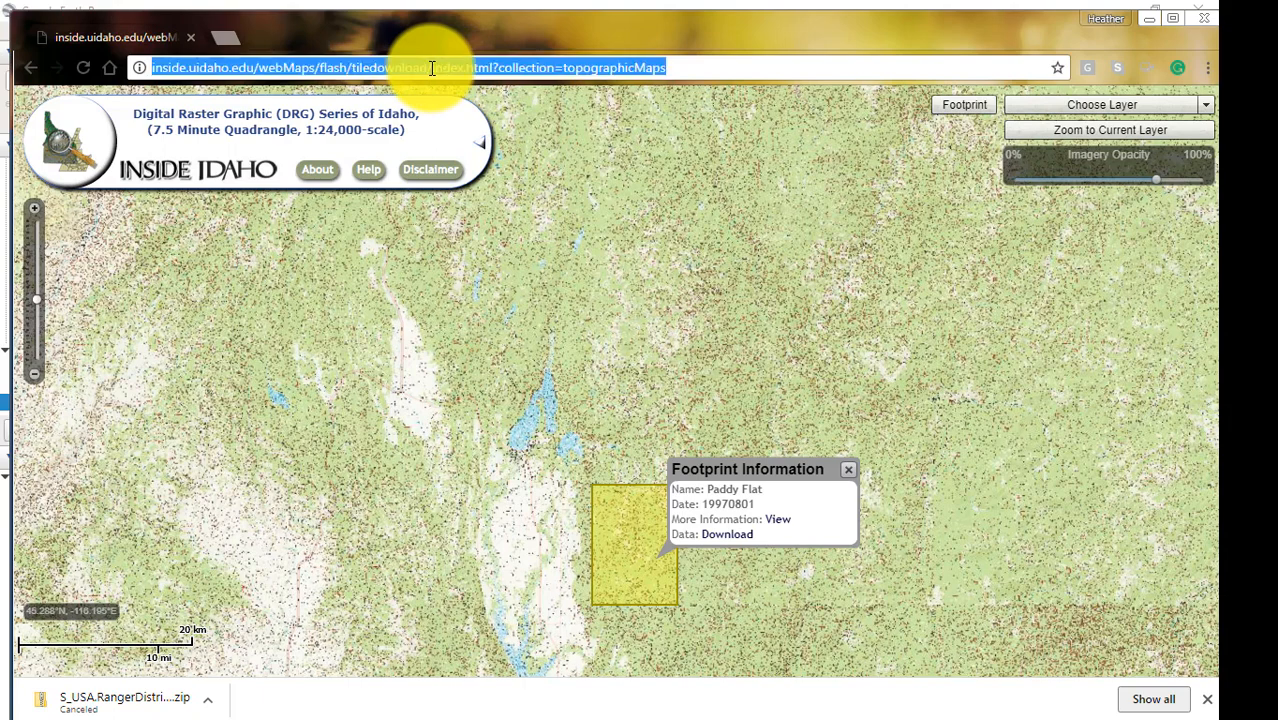
pyautogui.write('nif')
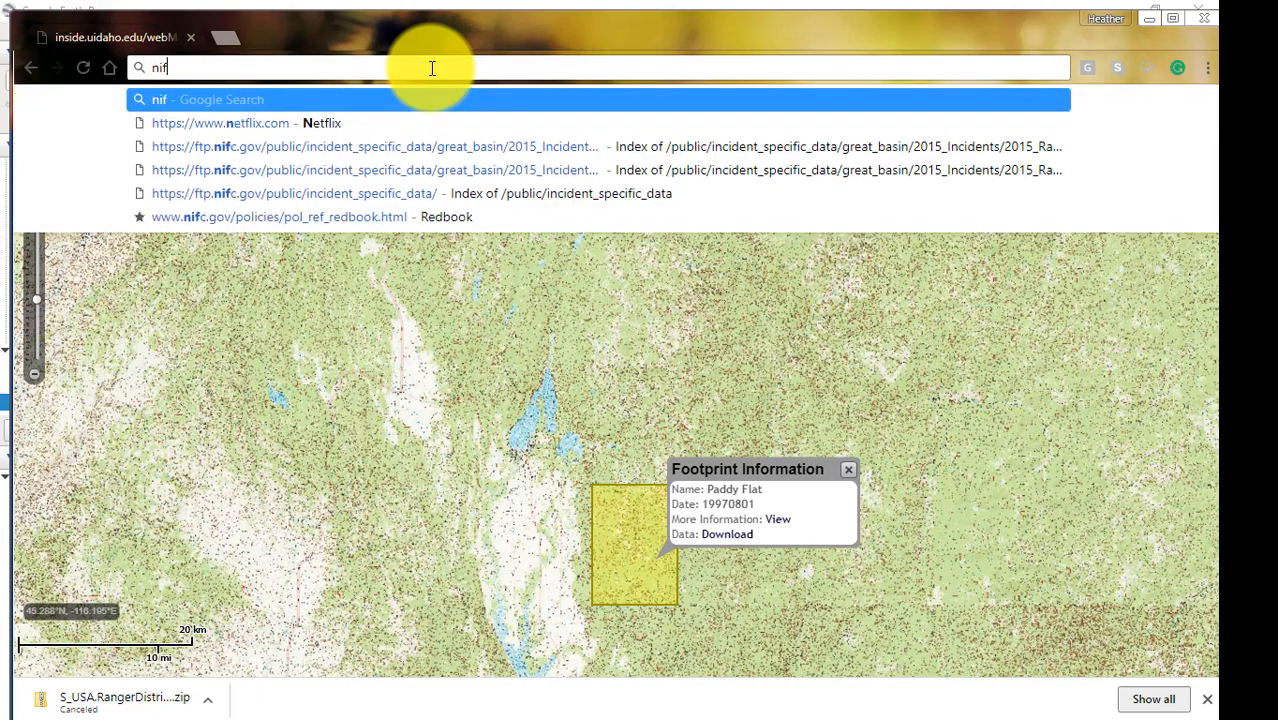
pyautogui.write('t.ftp')
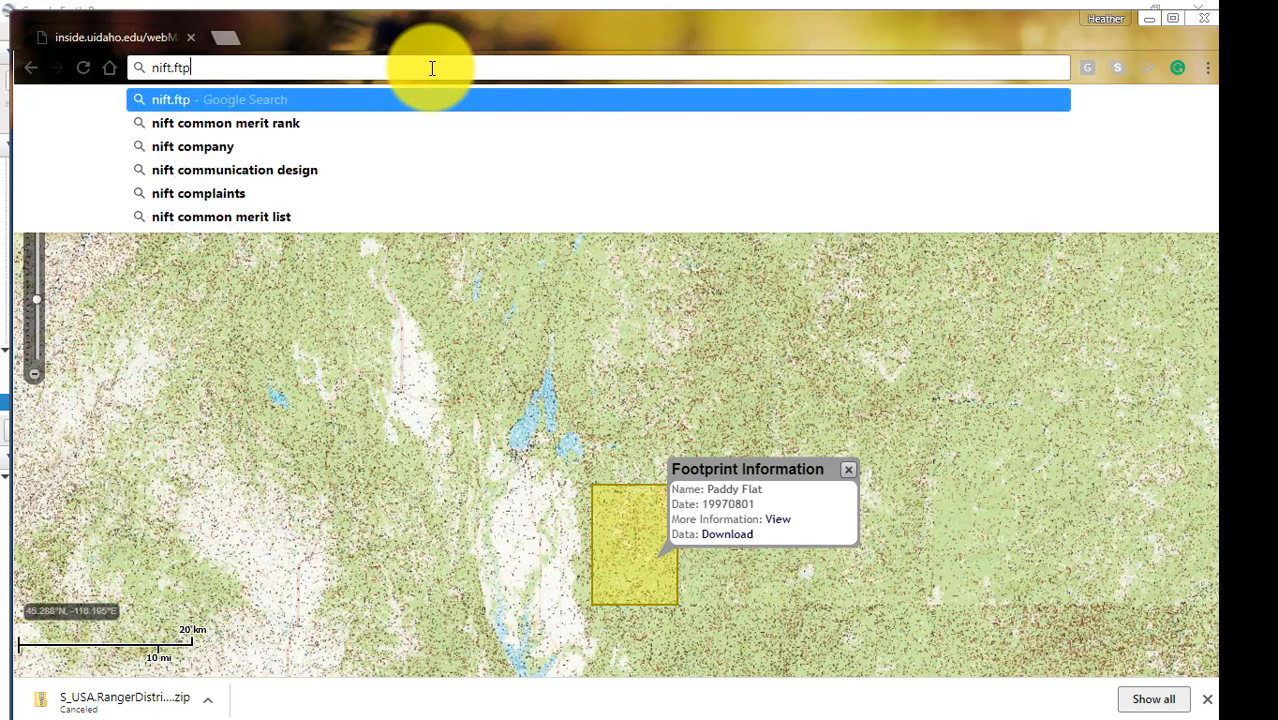
pyautogui.press('Return')
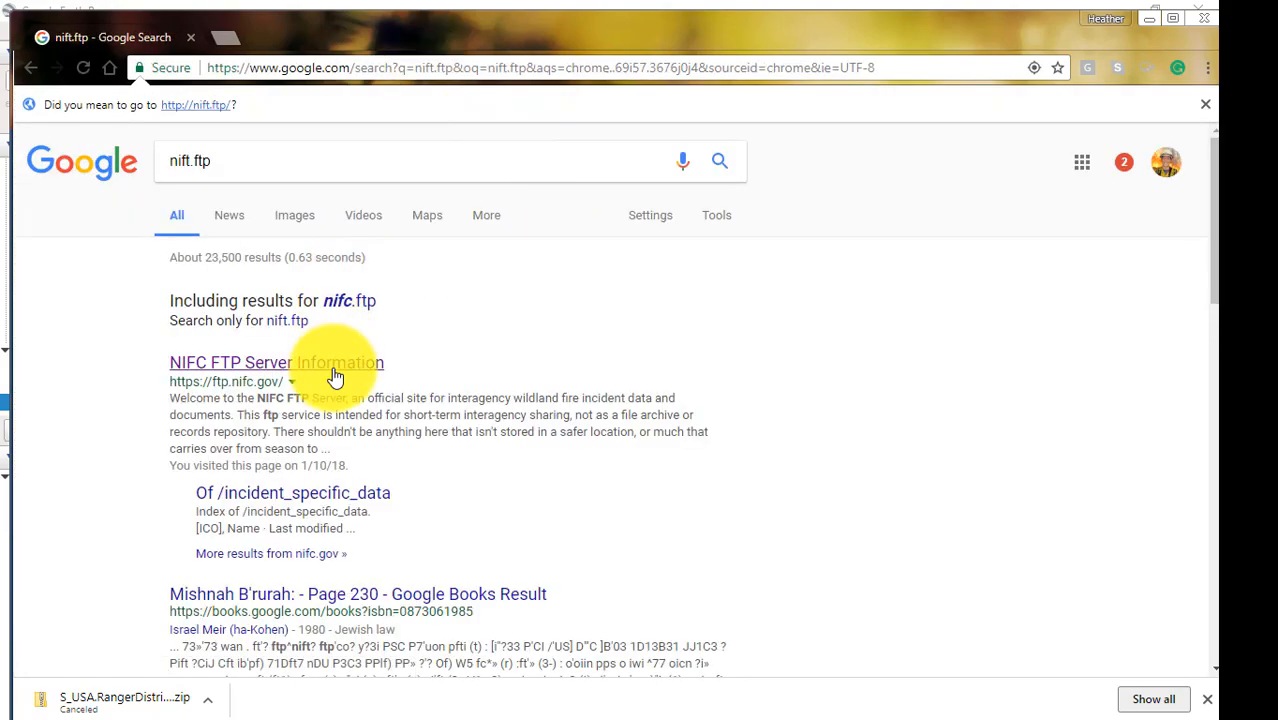
pyautogui.click(300, 364)
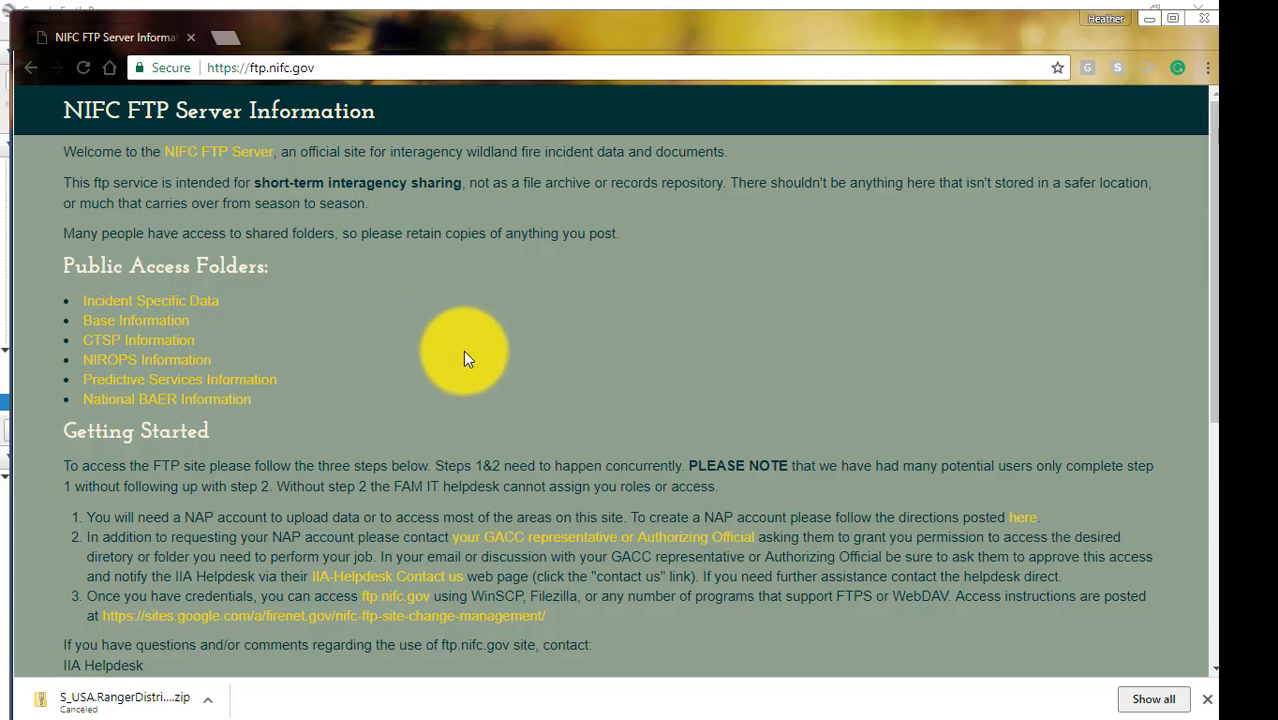
# Browse the incident specific data to great_basin/2015_Incidents/2015_Rapid/GIS/Data/20150816.
pyautogui.click(150, 302)
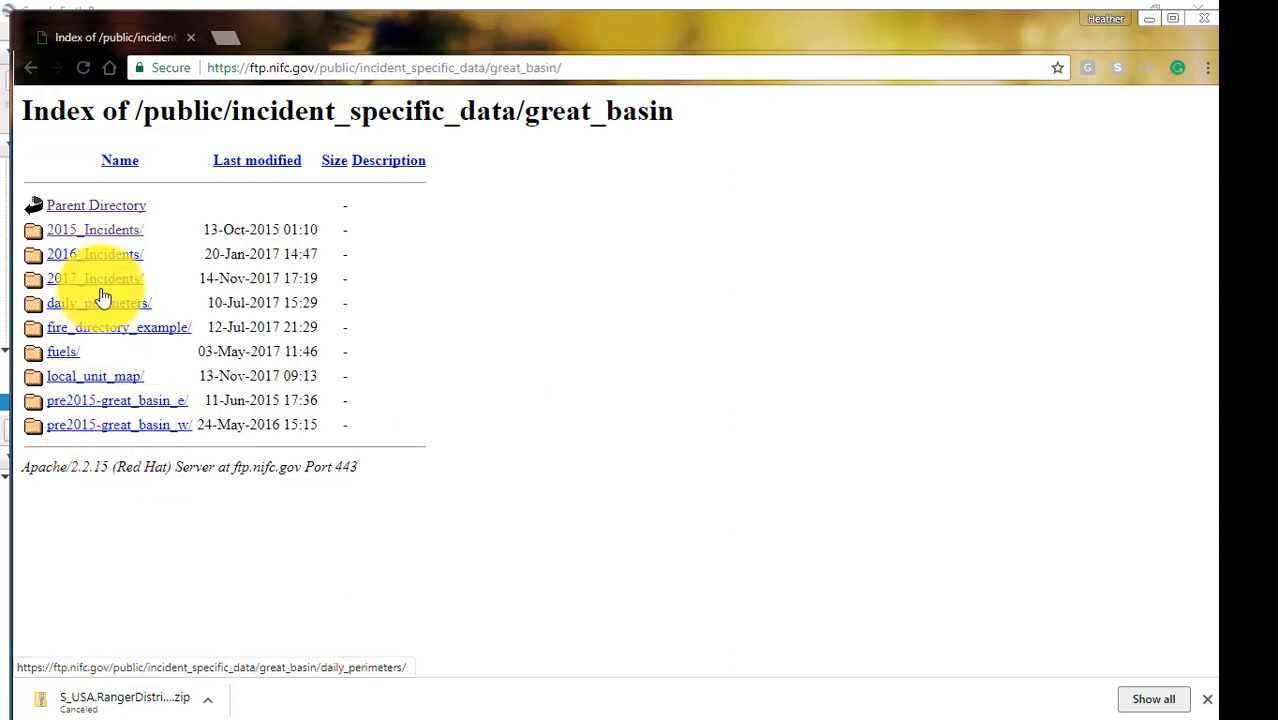
pyautogui.click(84, 240)
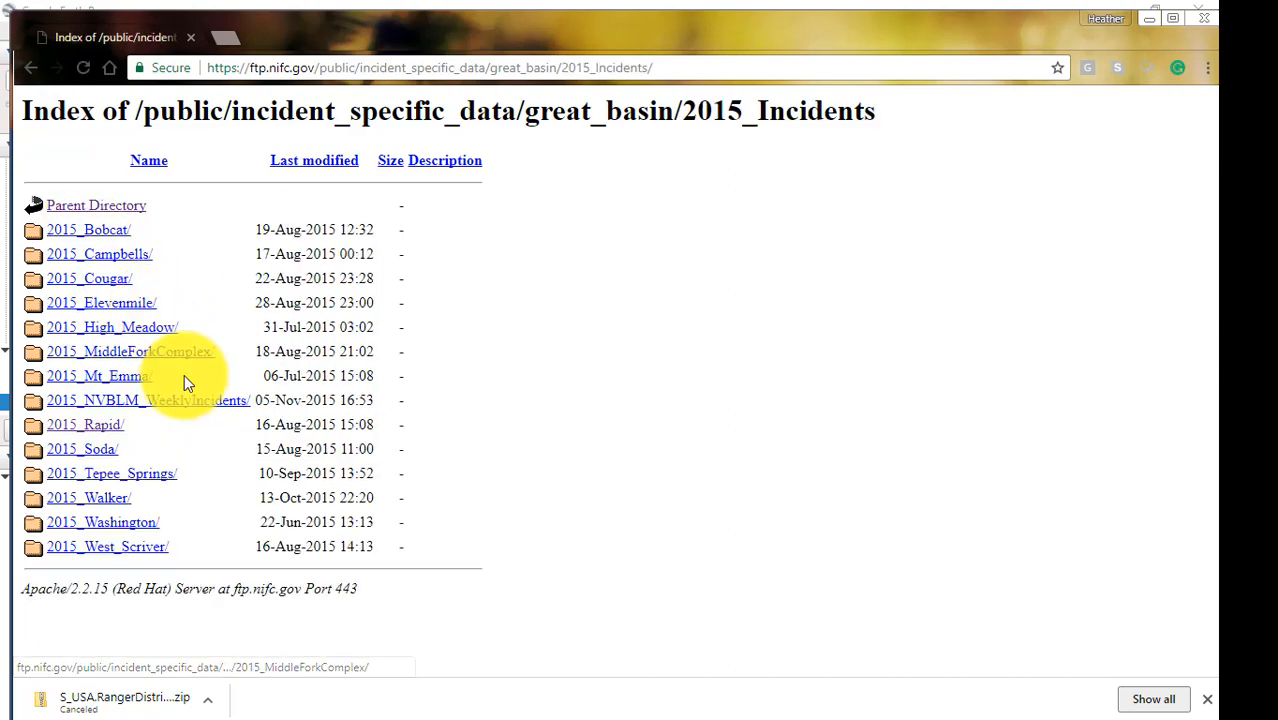
pyautogui.click(98, 430)
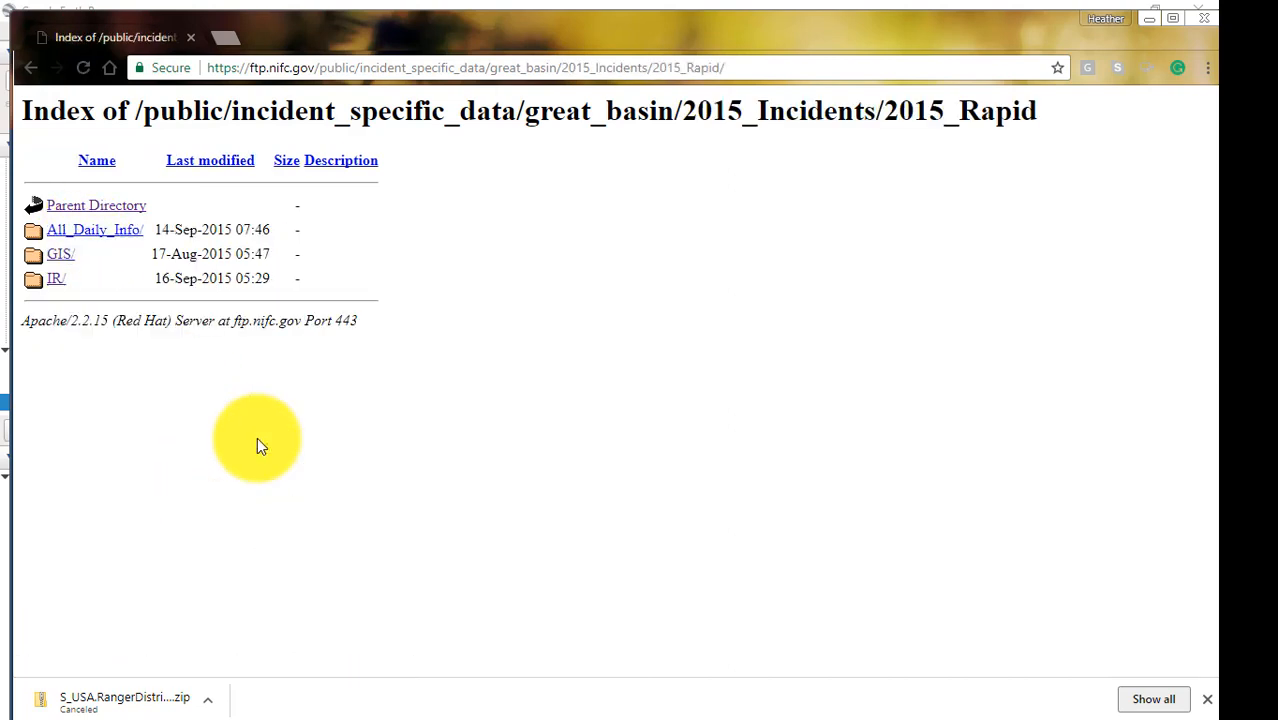
pyautogui.click(56, 256)
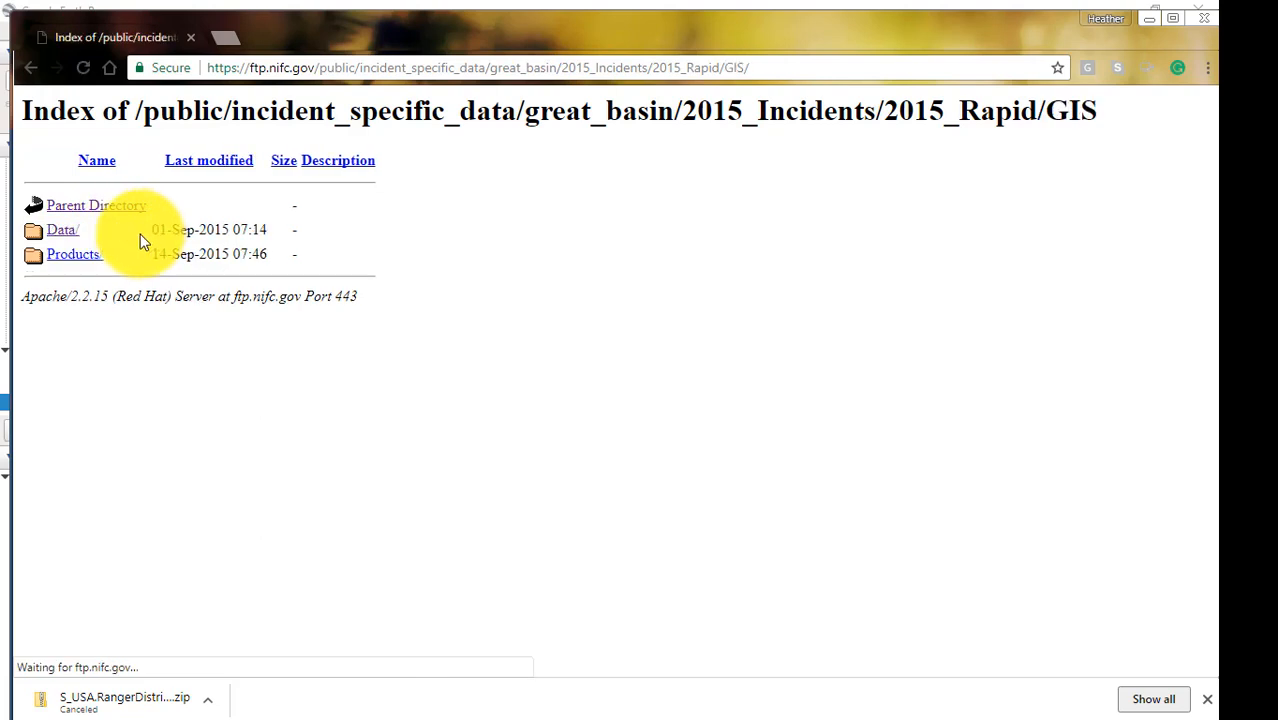
pyautogui.click(55, 240)
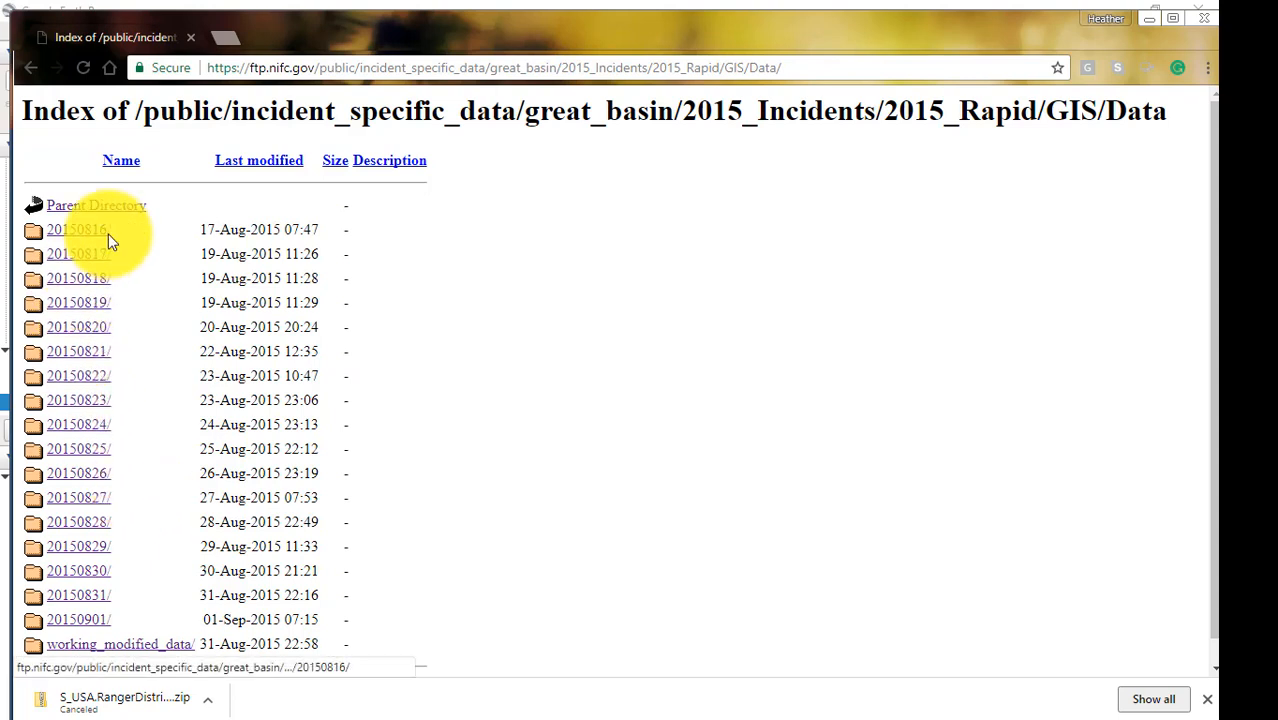
pyautogui.click(76, 235)
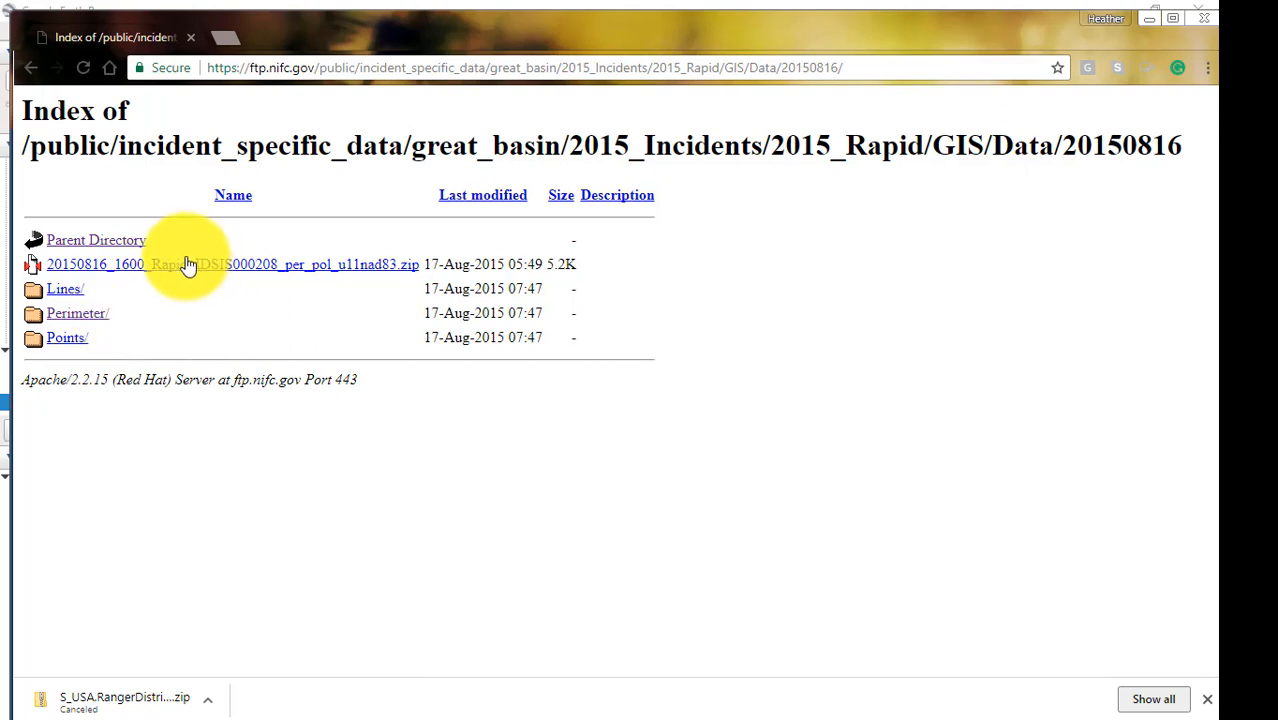
# Download 20150816_1600_Rapid_IDSIS000208_per_pol_u11nad83.zip, inspect its contents, and return to the parent Data directory.
pyautogui.click(264, 272)
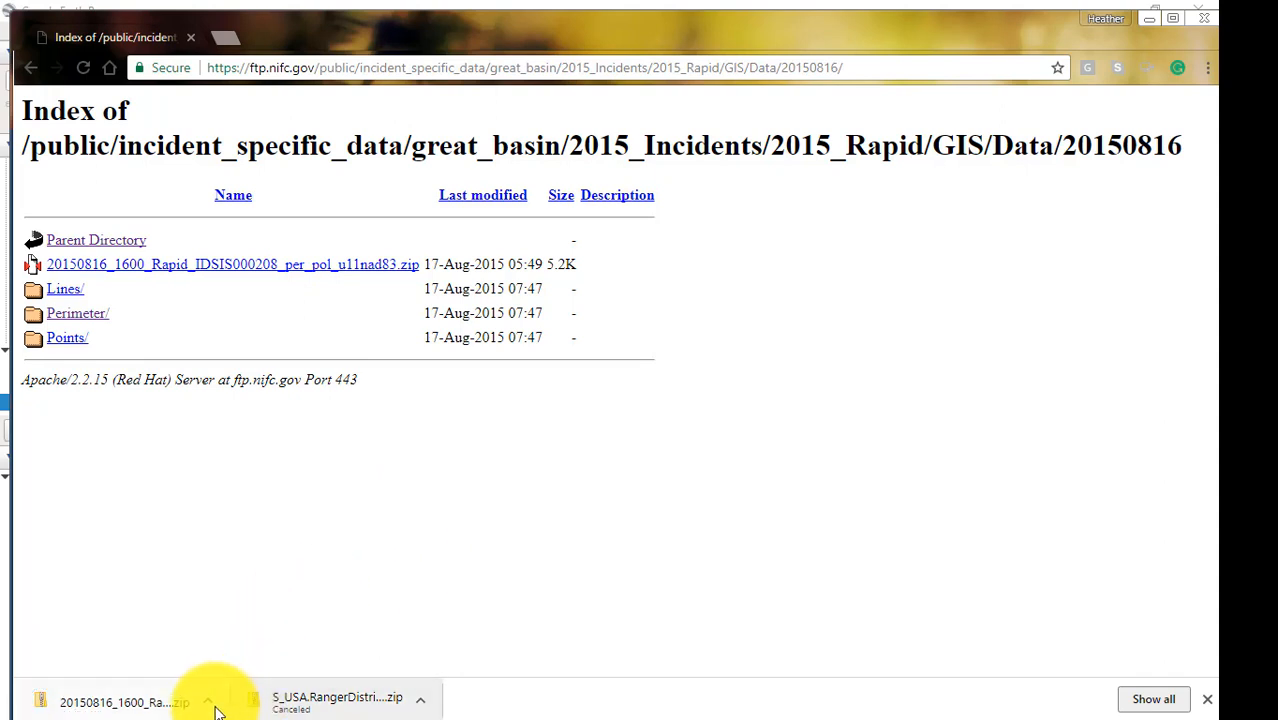
pyautogui.click(180, 702)
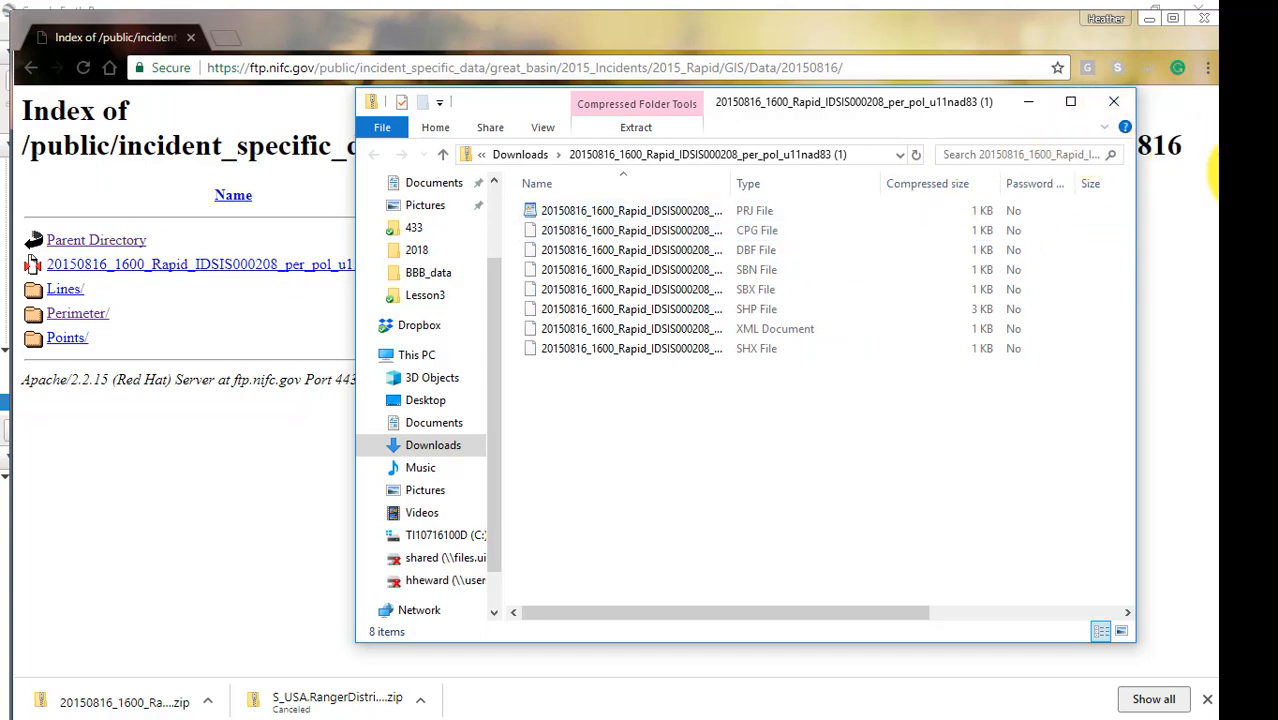
pyautogui.click(1258, 185)
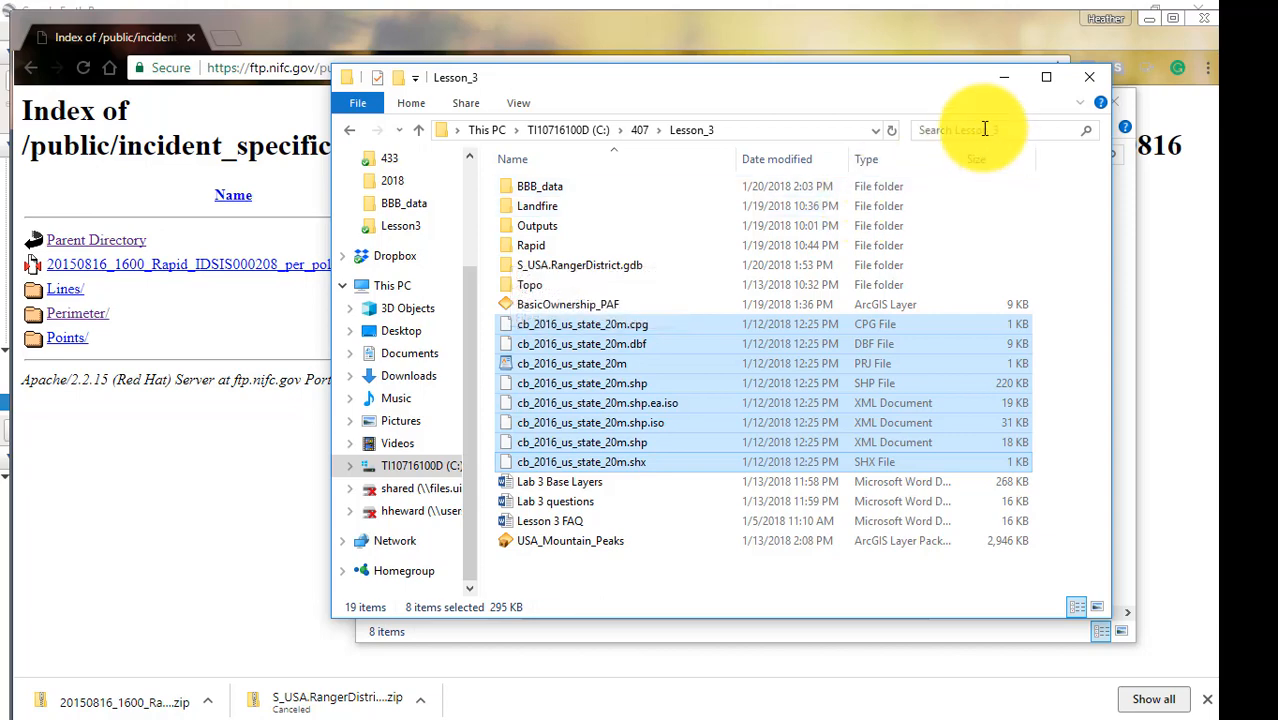
pyautogui.click(1013, 77)
pyautogui.click(1113, 101)
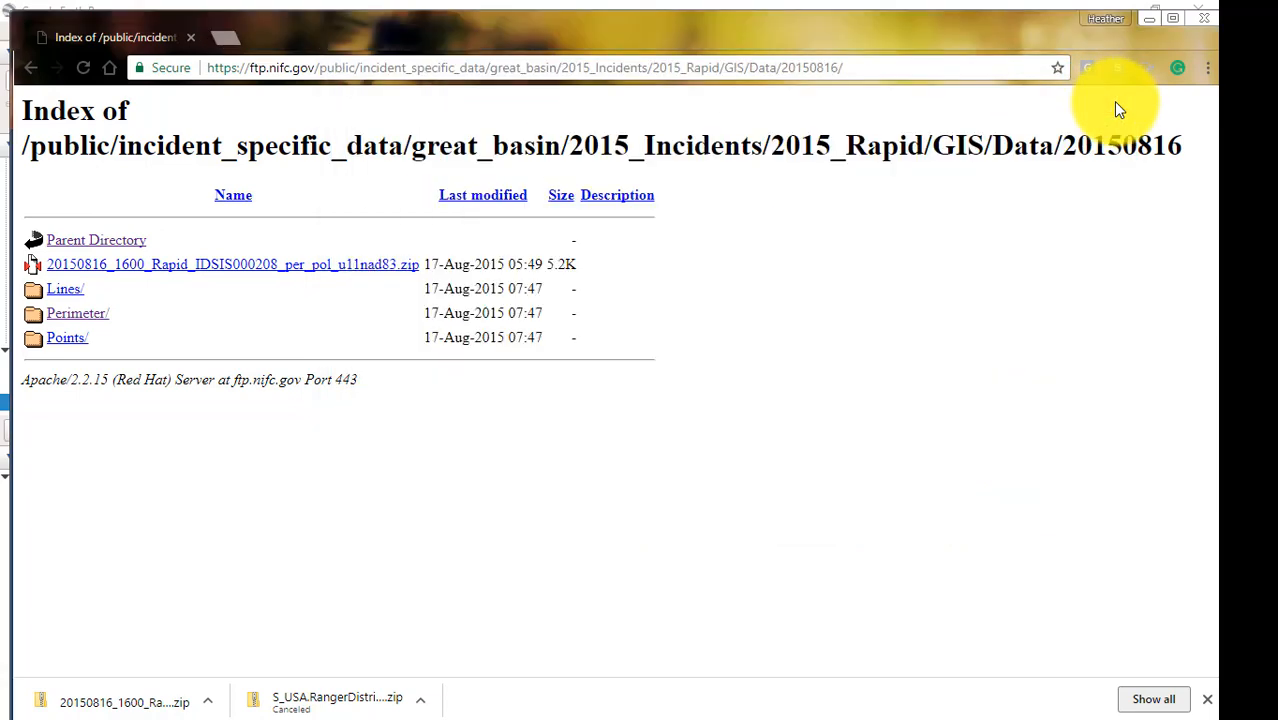
pyautogui.click(76, 245)
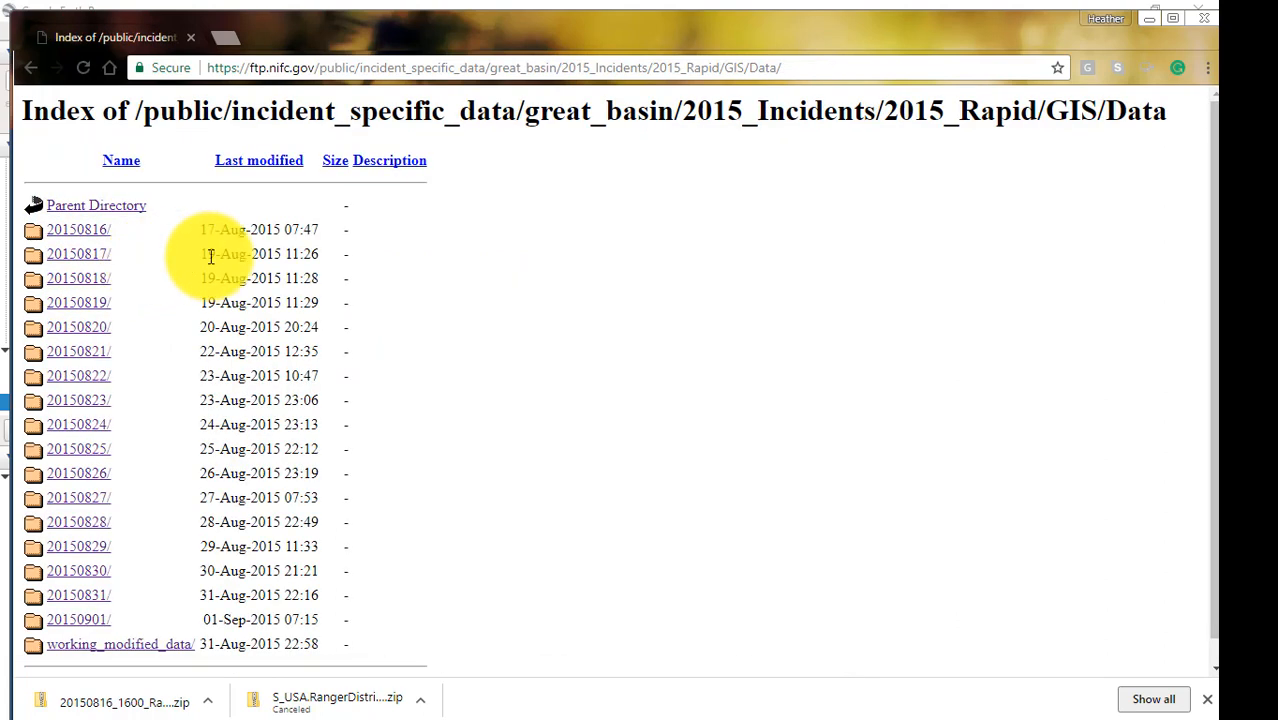
# Browse the 20150817, 20150819, 20150820 and 20150821 directories and examine their Rapid fire perimeter (per_pol) zip files.
pyautogui.click(85, 258)
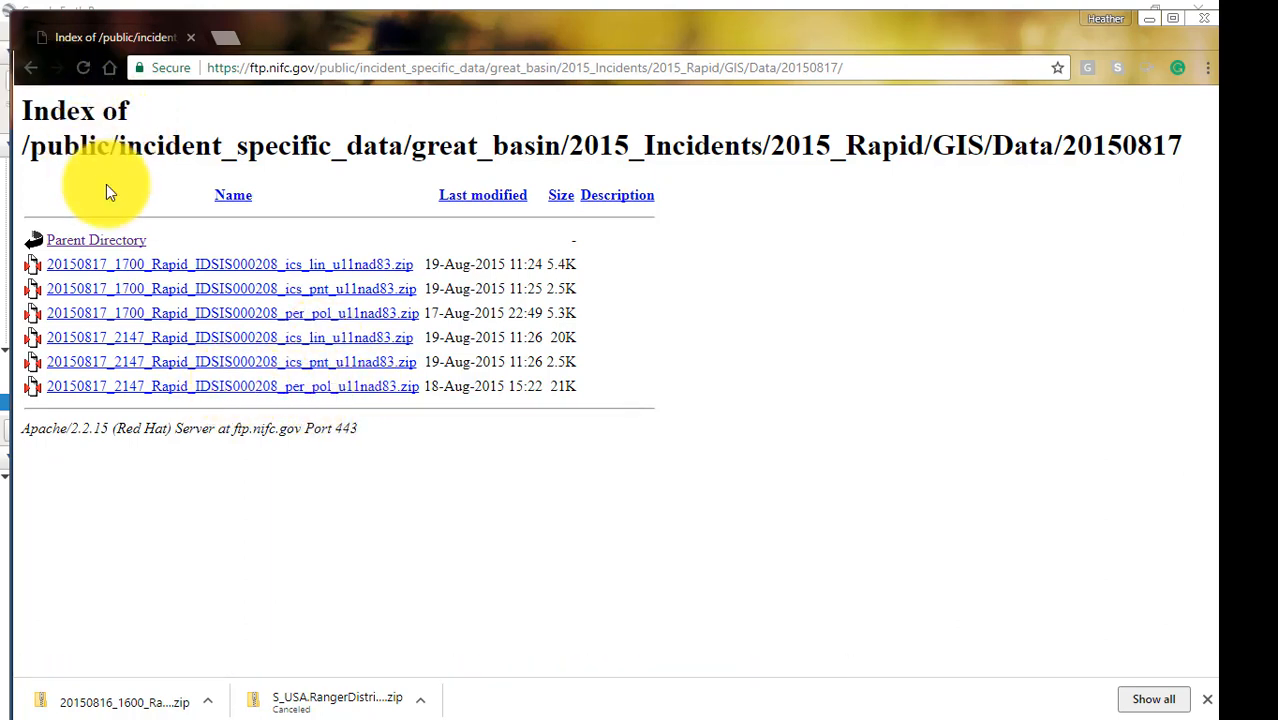
pyautogui.click(95, 250)
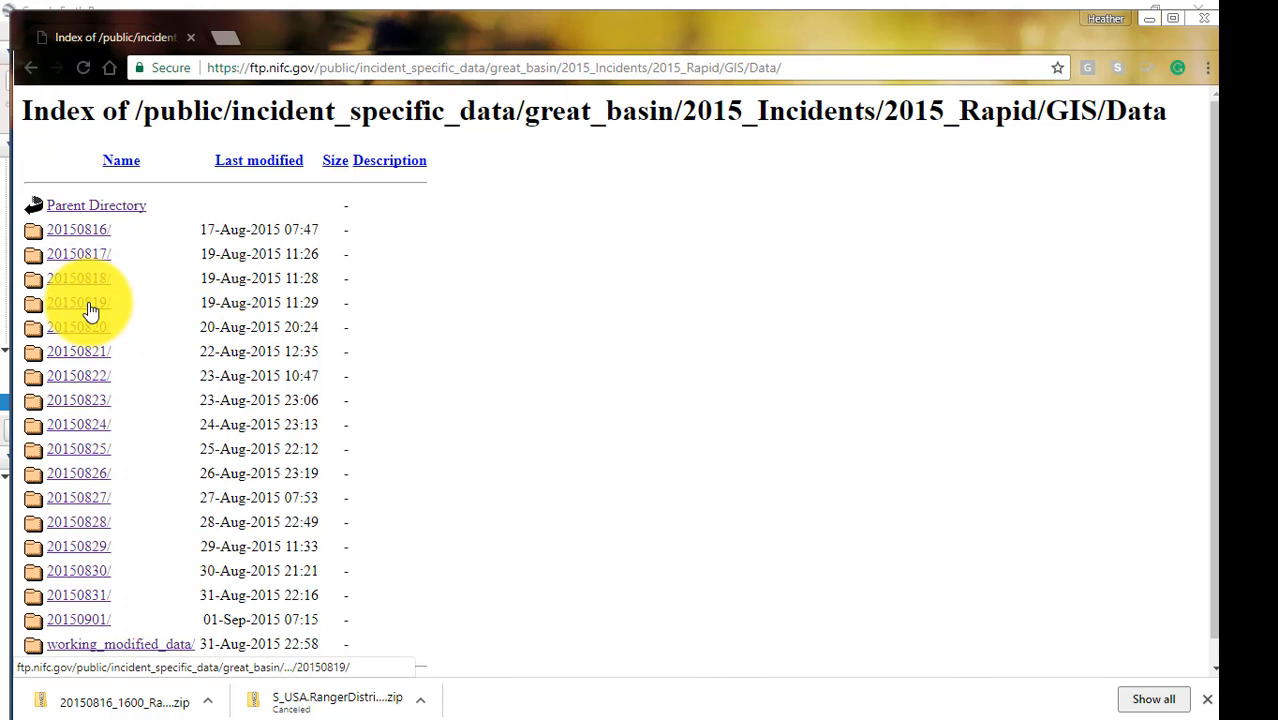
pyautogui.click(88, 306)
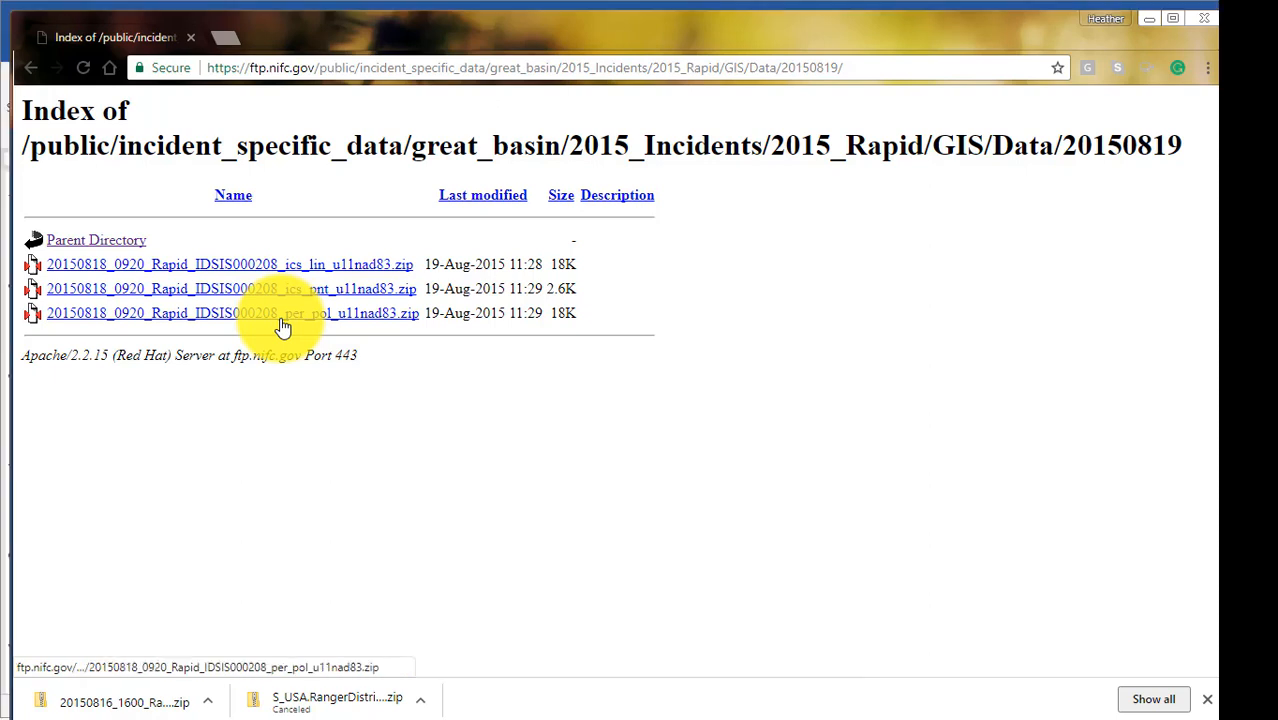
pyautogui.click(113, 243)
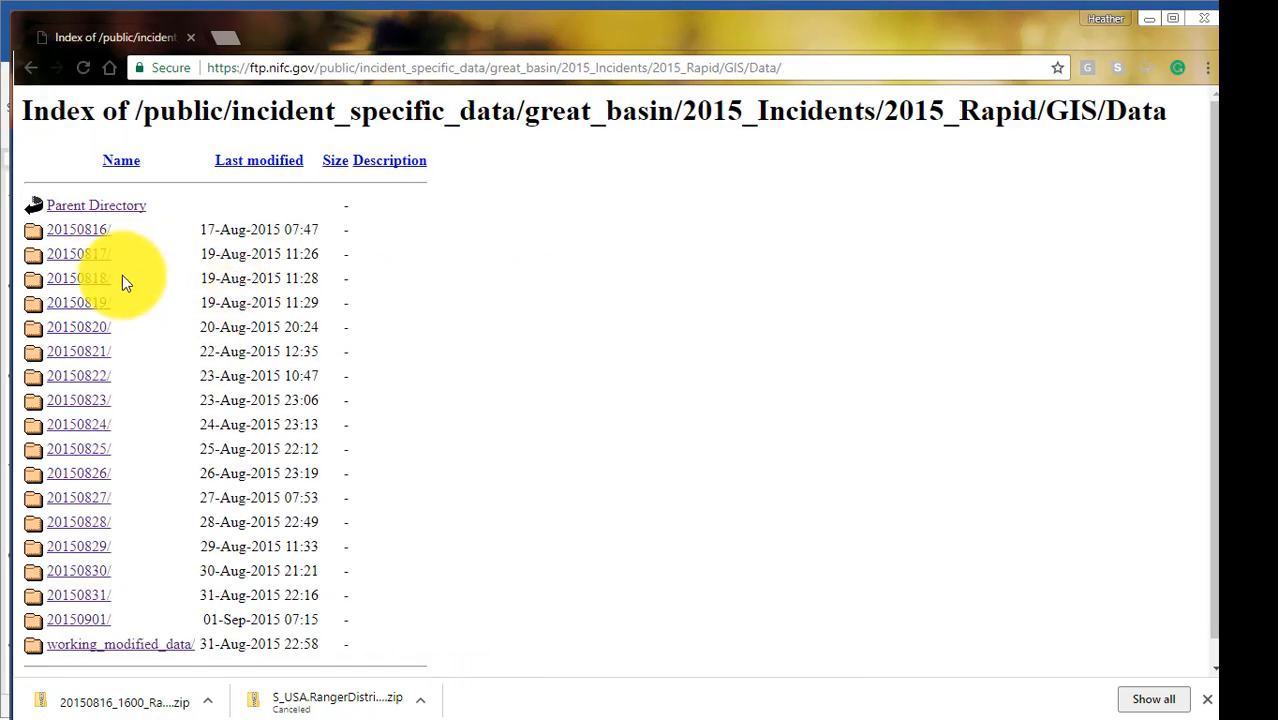
pyautogui.click(90, 340)
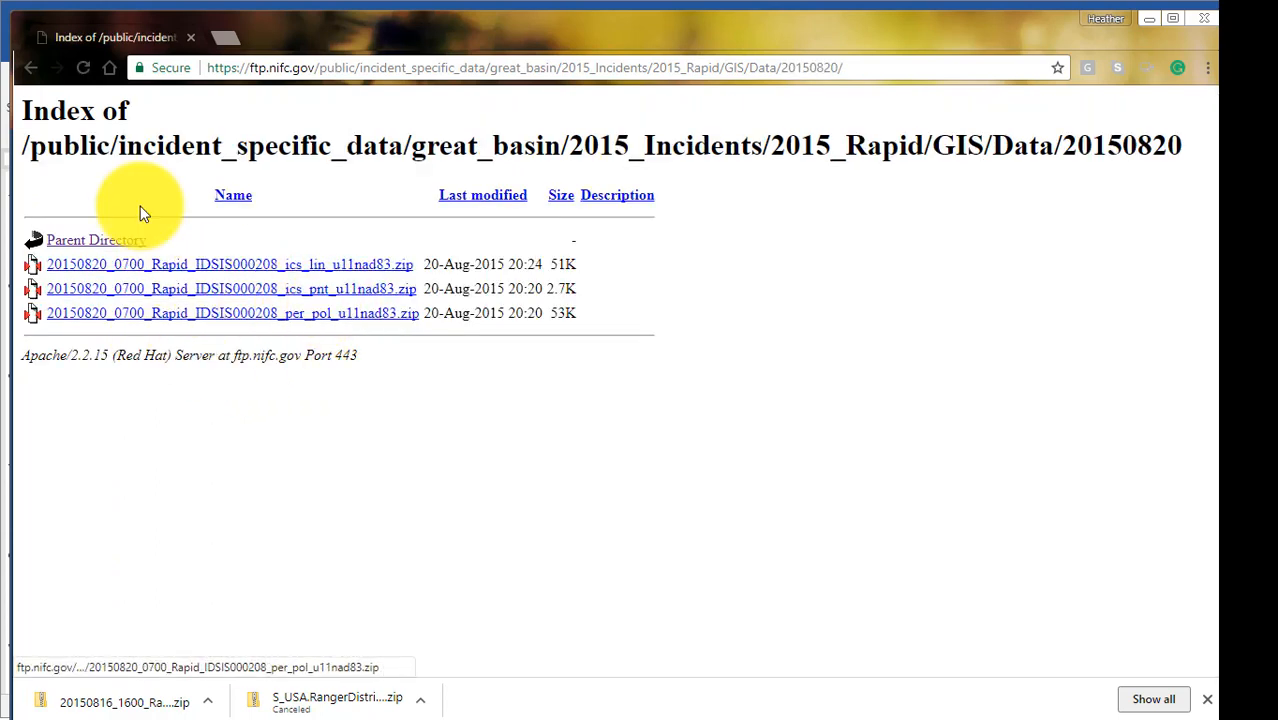
pyautogui.click(88, 248)
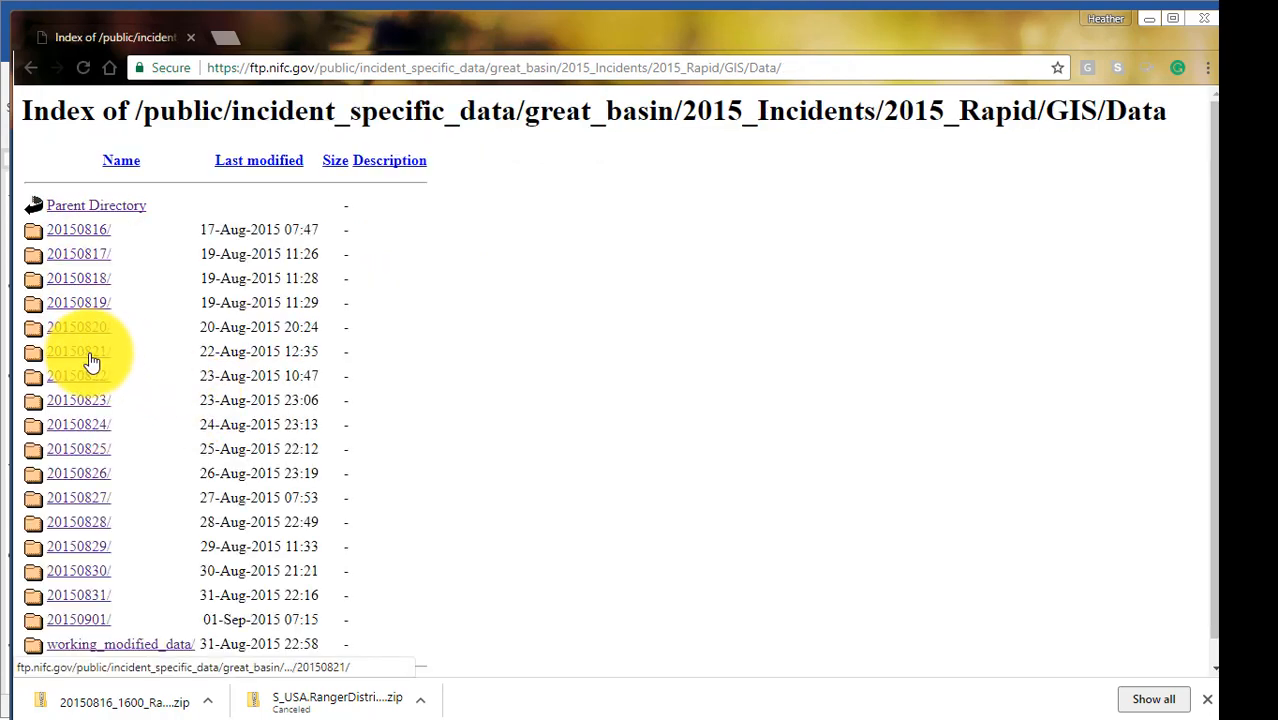
pyautogui.click(88, 355)
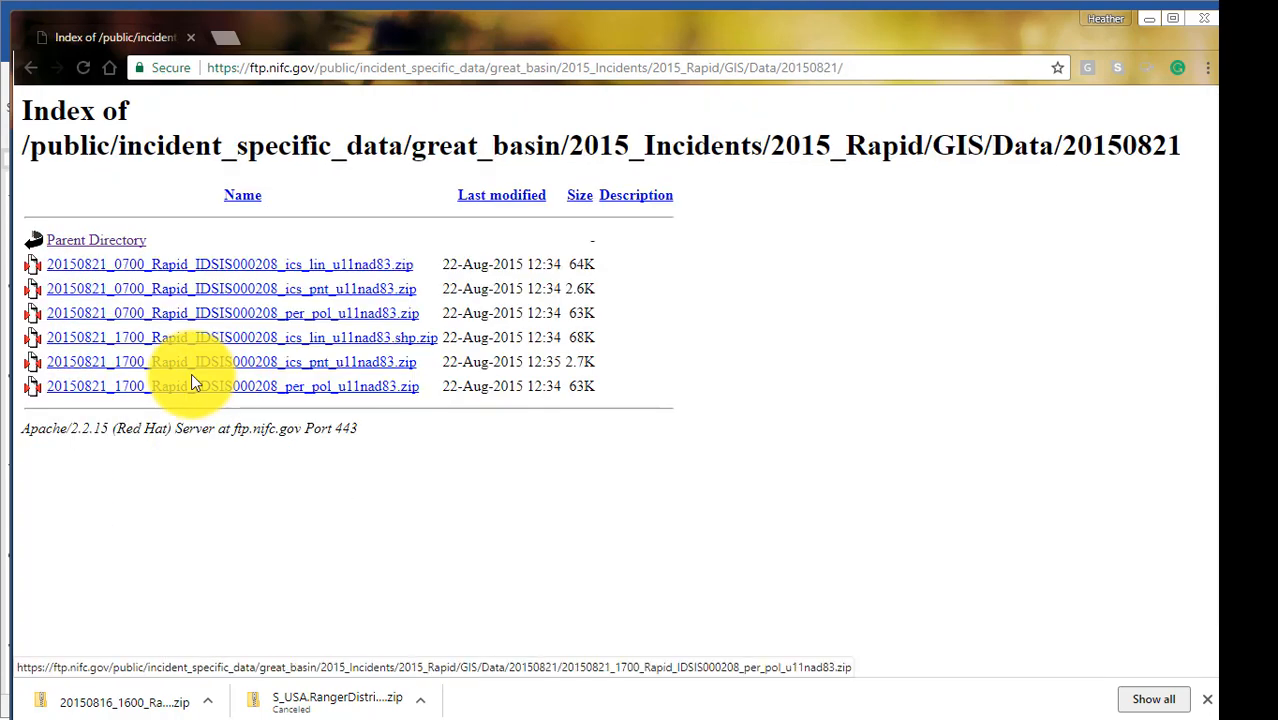
pyautogui.click(313, 326)
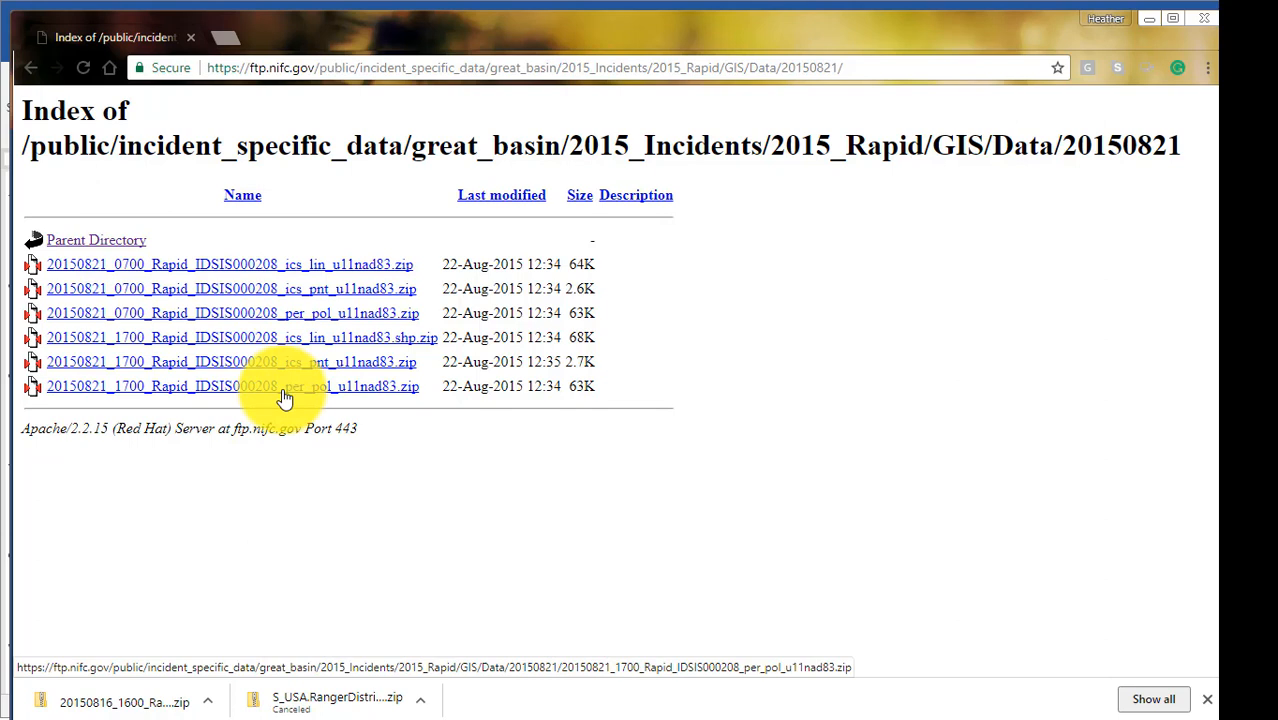
# Go to mtbs.gov and open its direct download page for fire data.
pyautogui.click(314, 66)
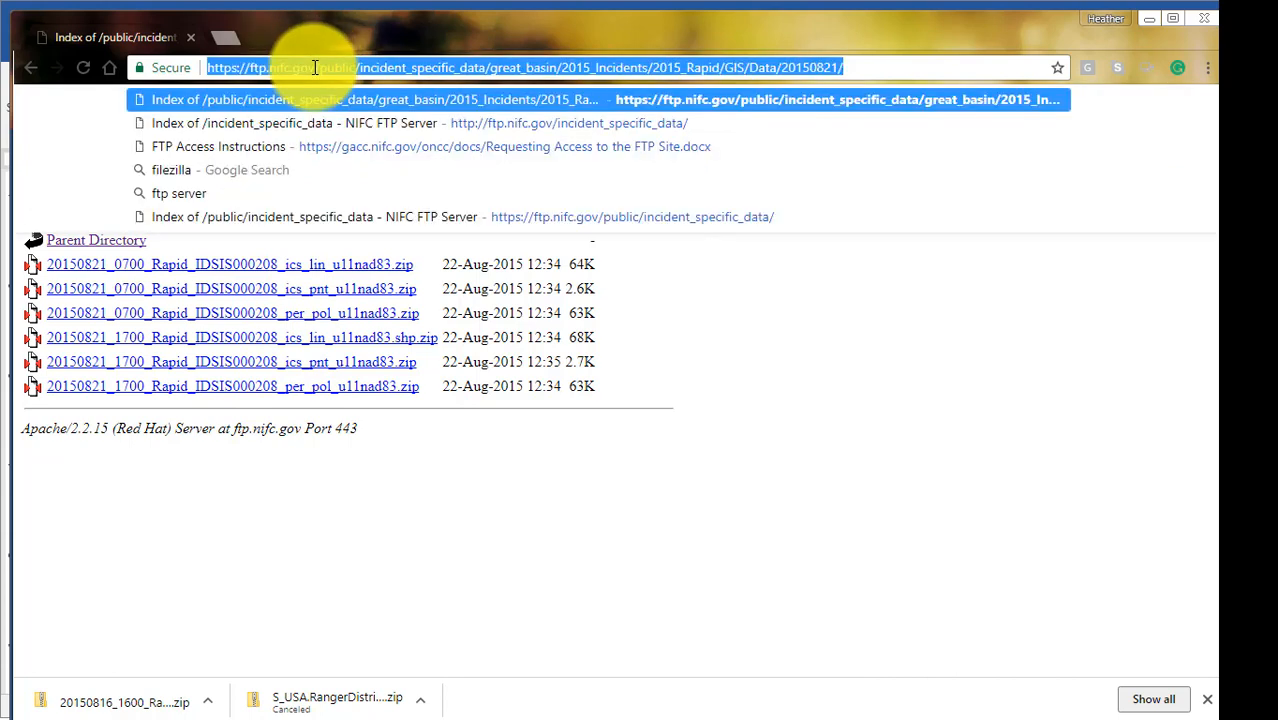
pyautogui.write('mtbs')
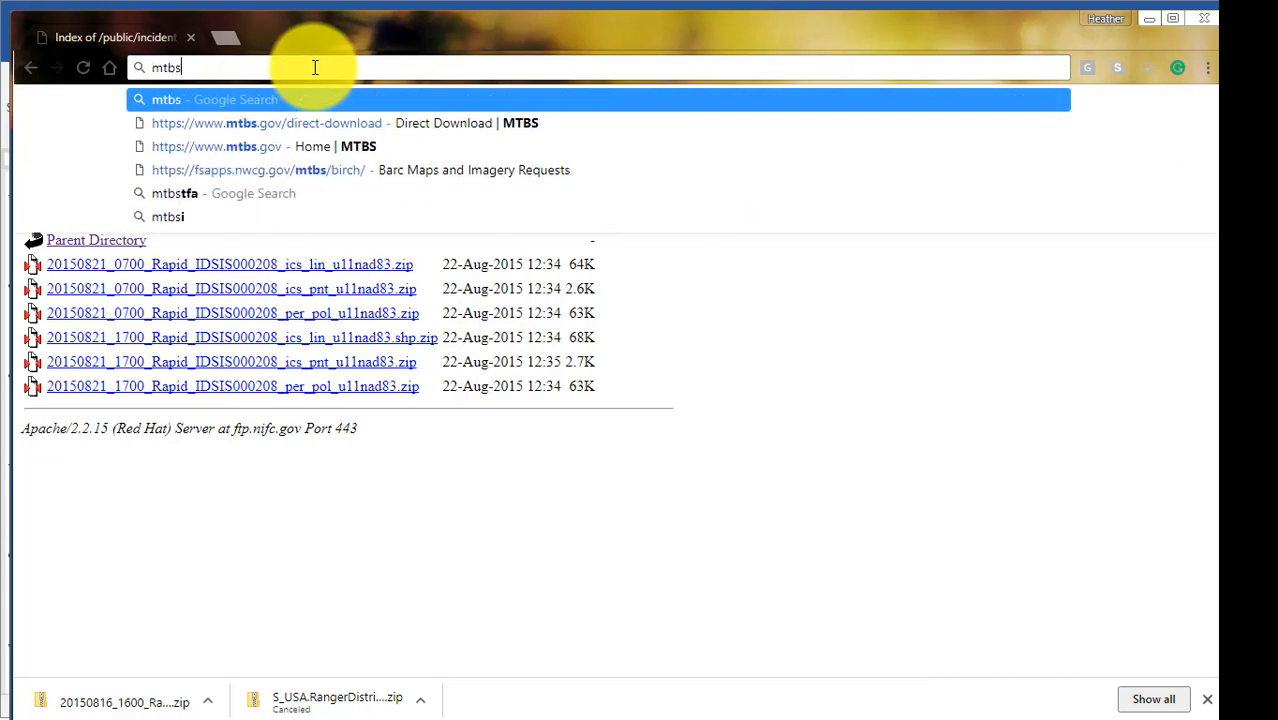
pyautogui.write('.gov')
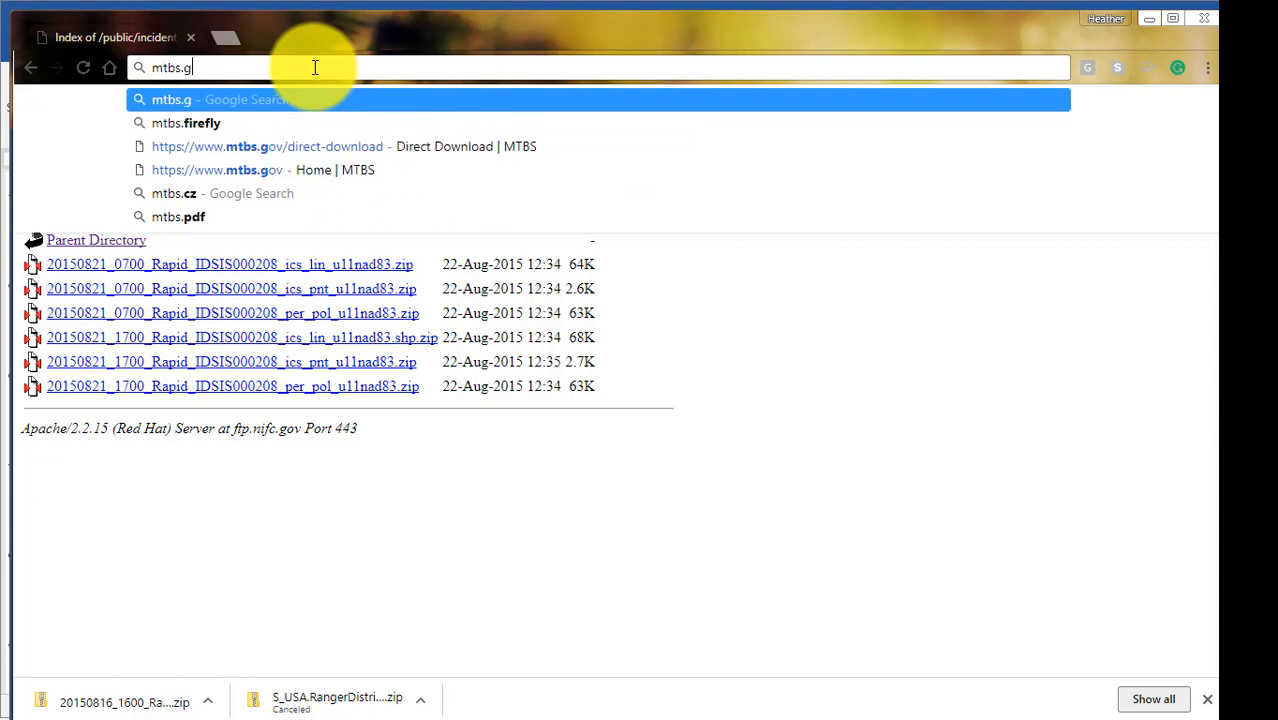
pyautogui.press('Return')
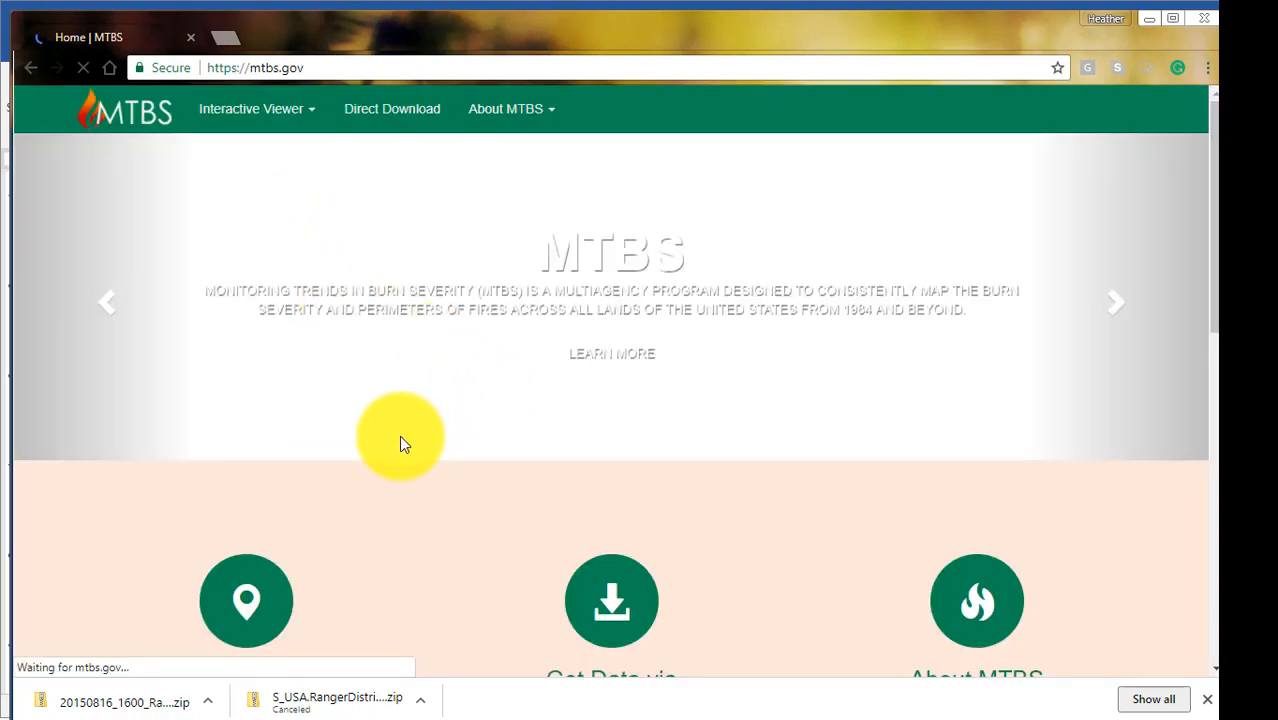
pyautogui.scroll(-1, 402, 443)
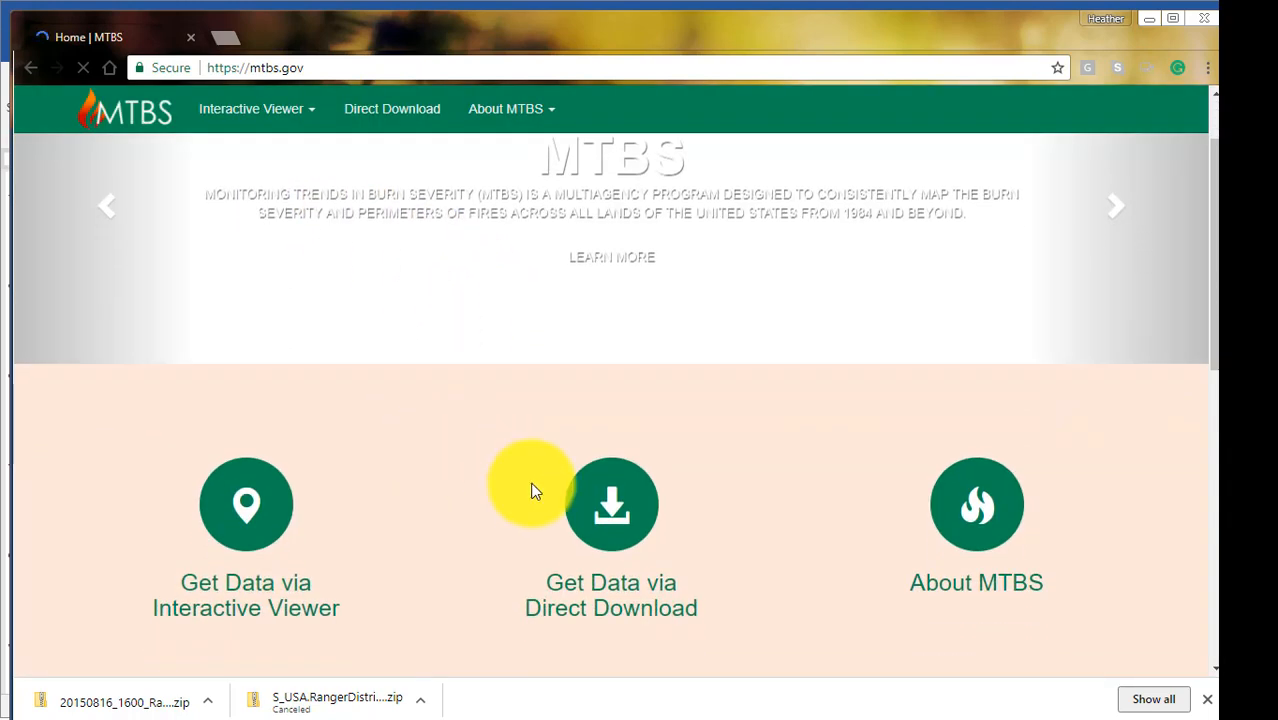
pyautogui.click(624, 540)
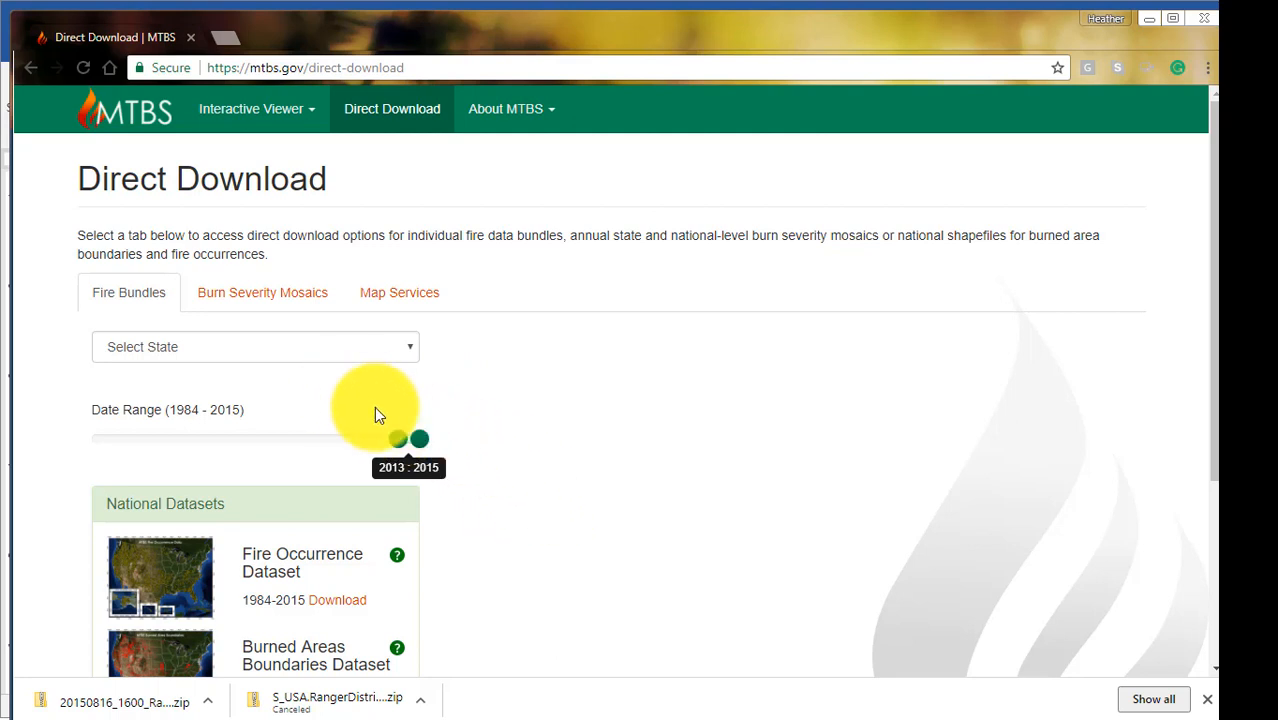
# Filter the fire bundles to the state of Idaho with a 2015 to 2015 date range.
pyautogui.click(409, 349)
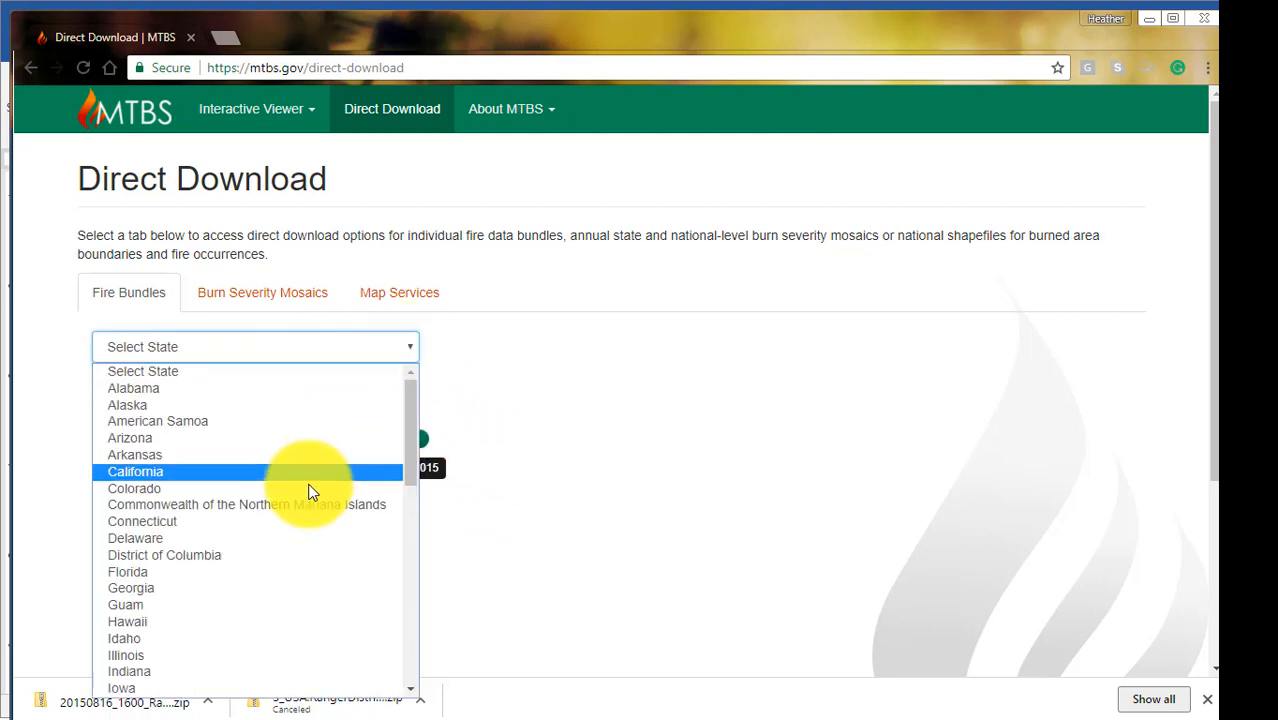
pyautogui.scroll(-2, 302, 554)
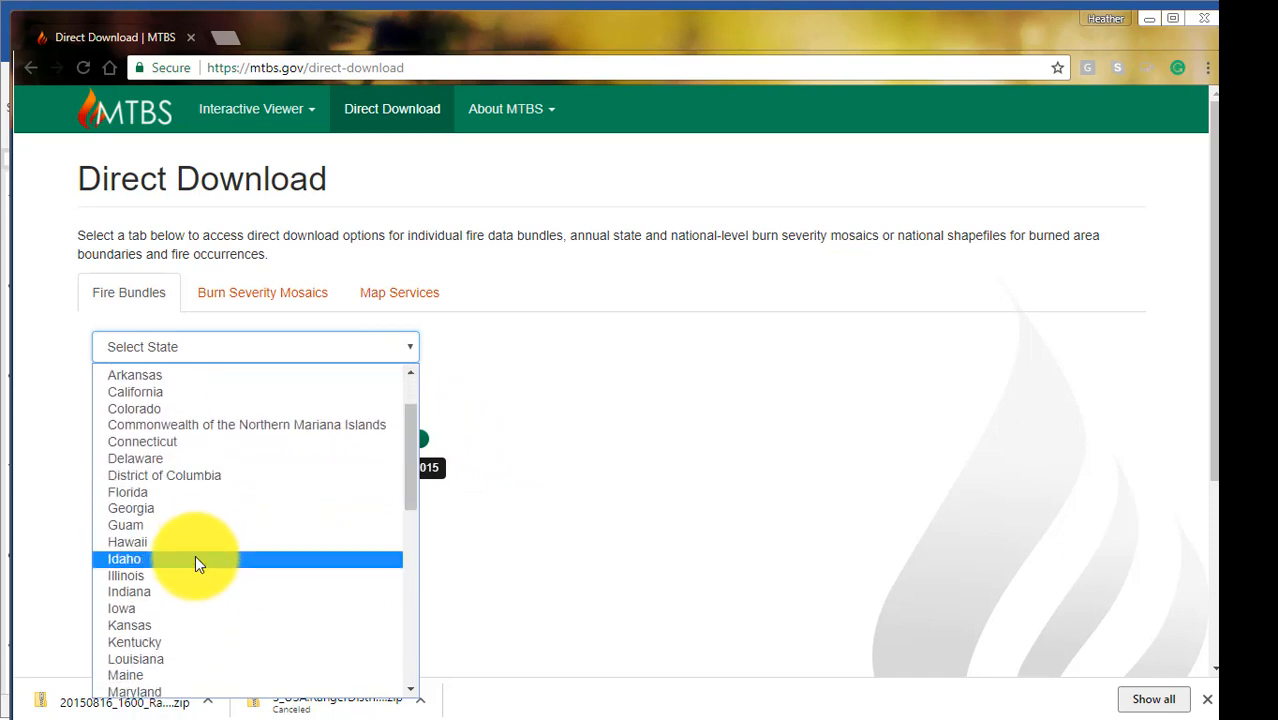
pyautogui.click(195, 555)
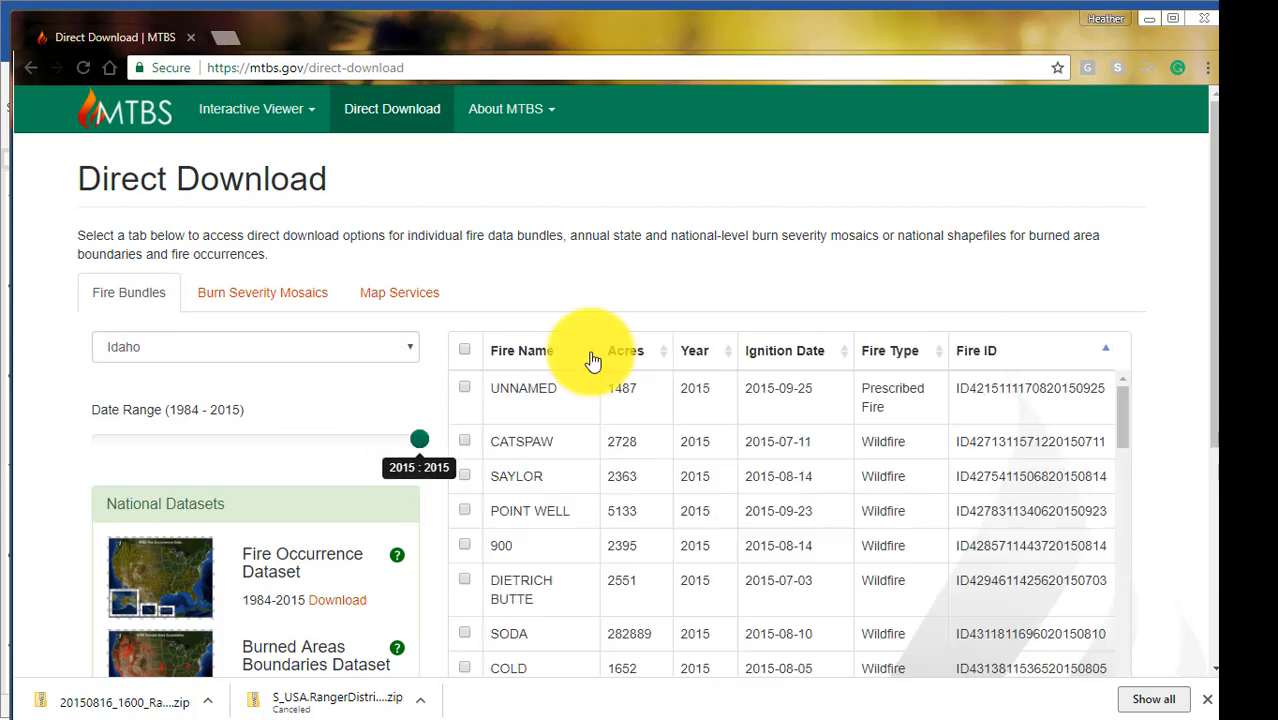
# Sort the fires by name in descending order, select only the RAPID fire, and download its data bundle.
pyautogui.click(592, 354)
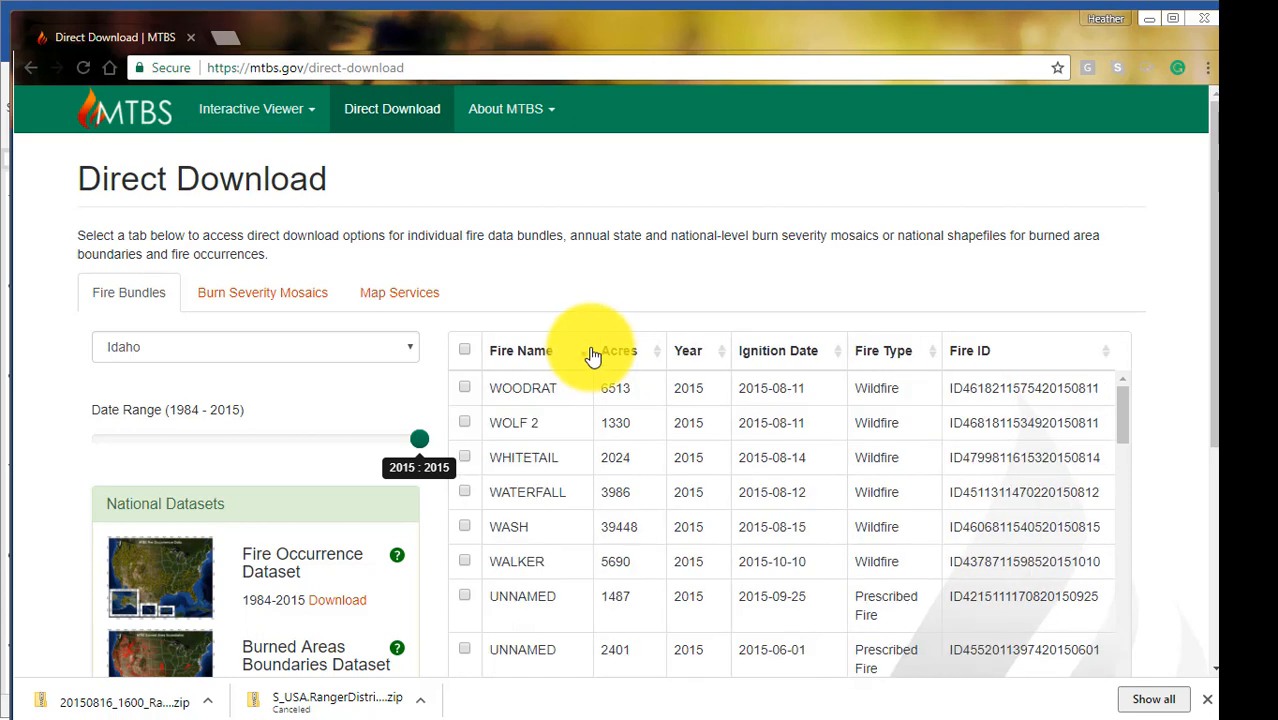
pyautogui.scroll(-5, 685, 563)
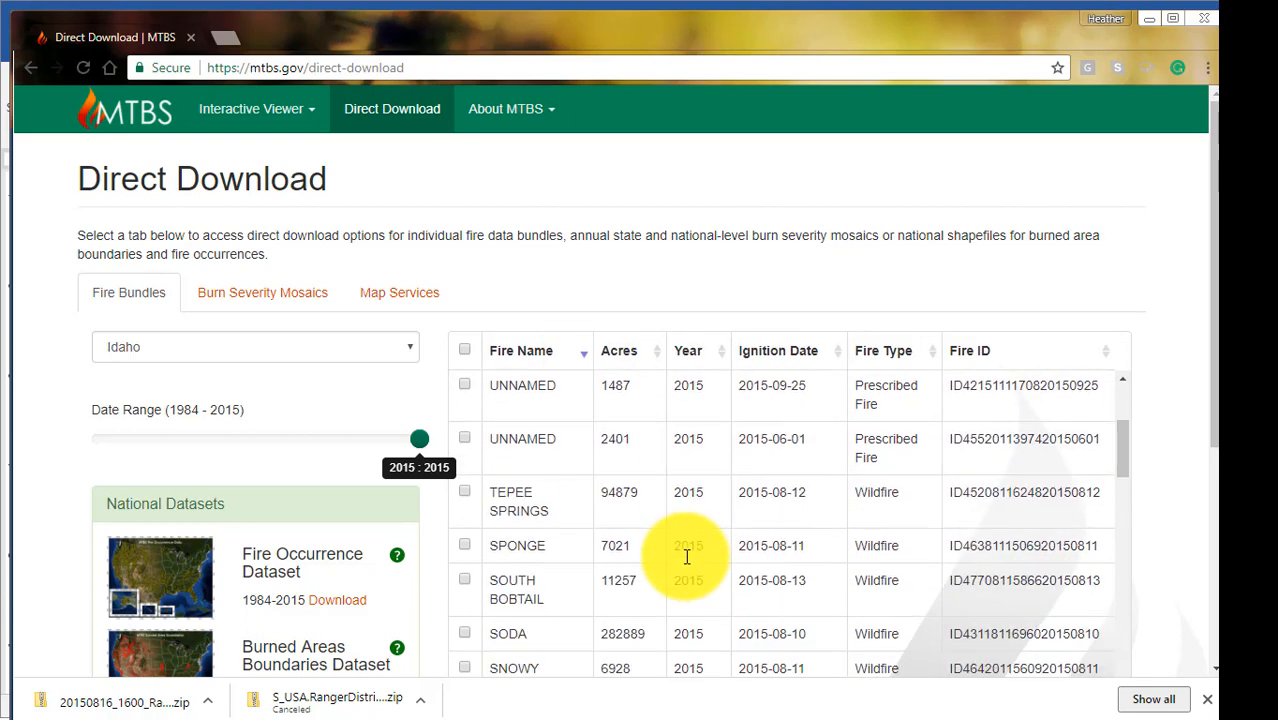
pyautogui.scroll(-3, 685, 557)
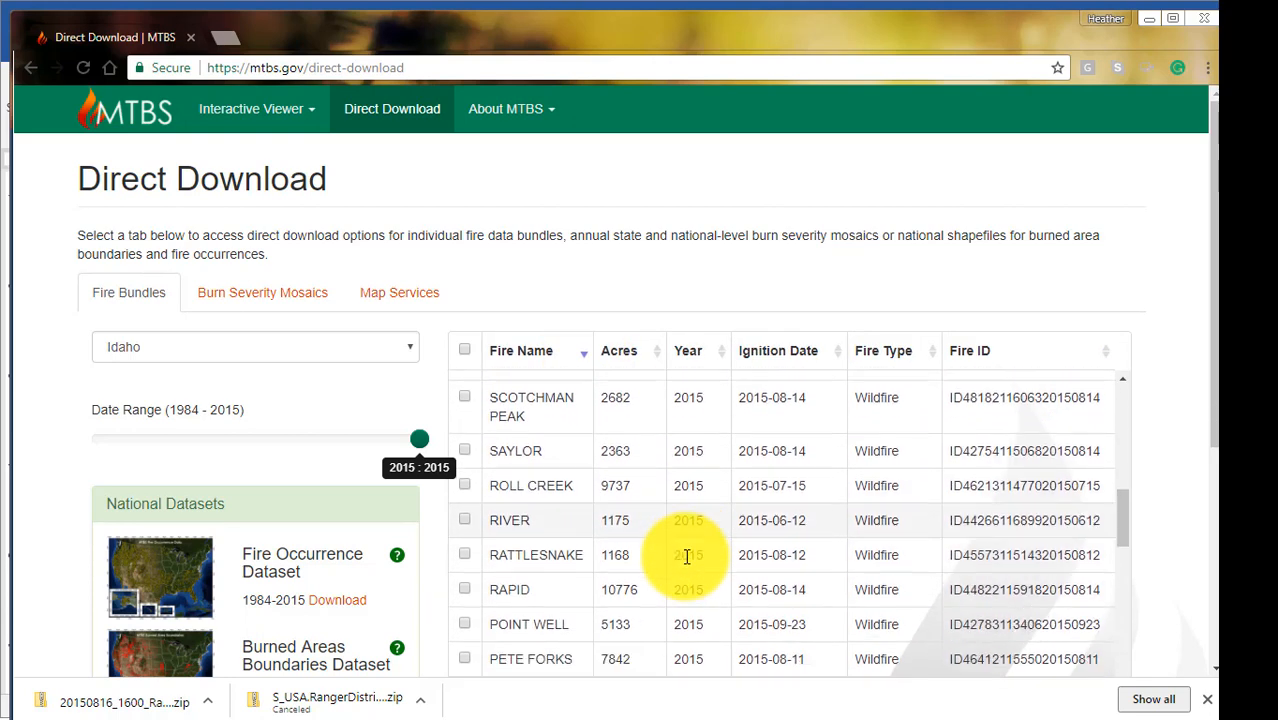
pyautogui.click(464, 477)
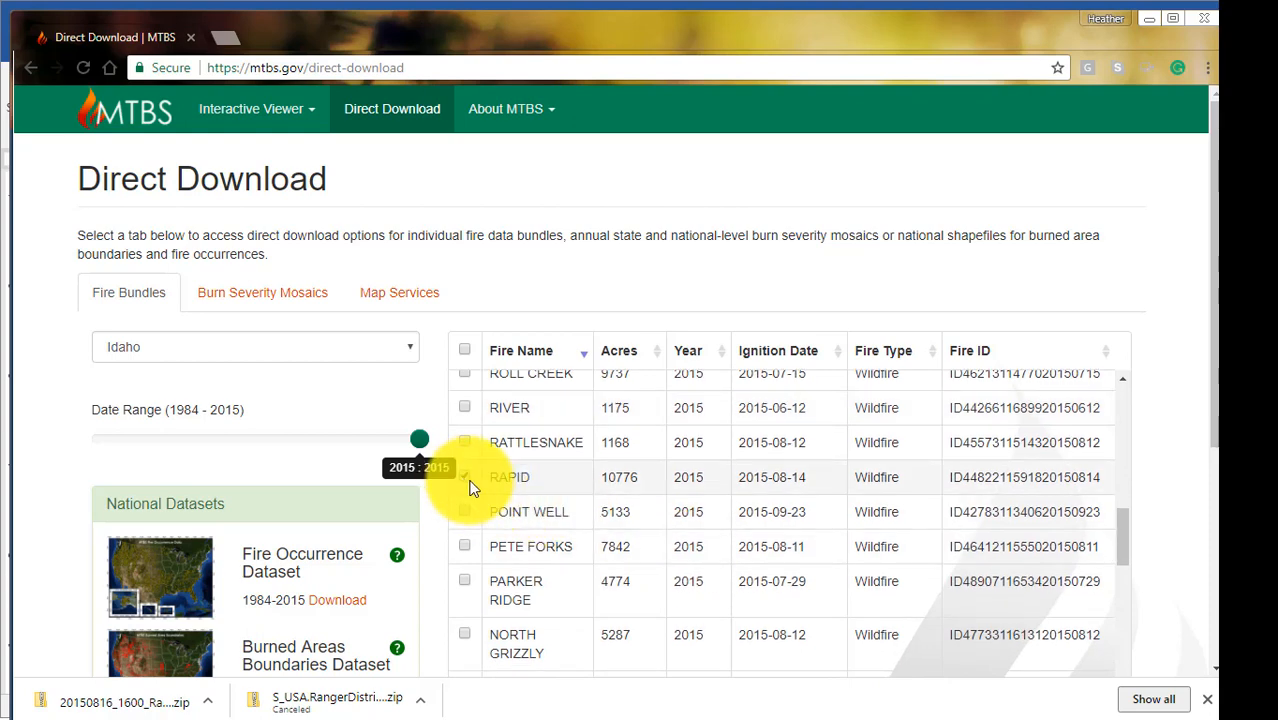
pyautogui.scroll(-3, 1156, 615)
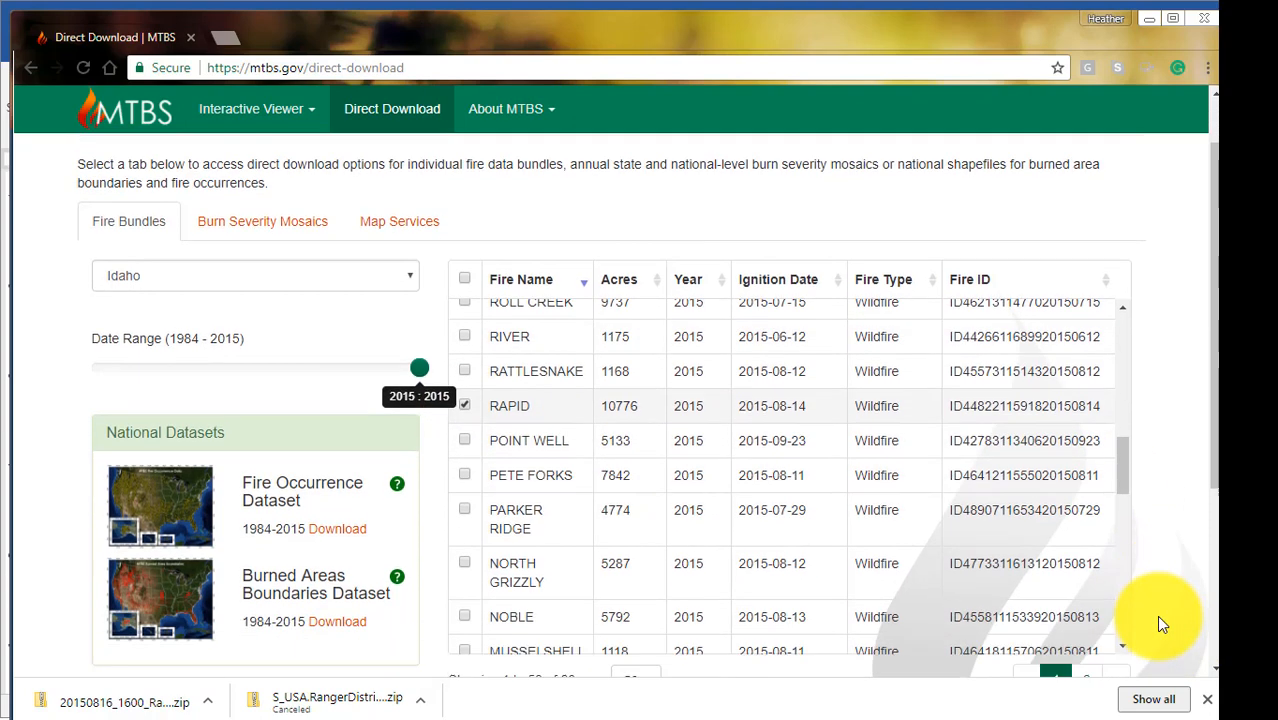
pyautogui.click(538, 553)
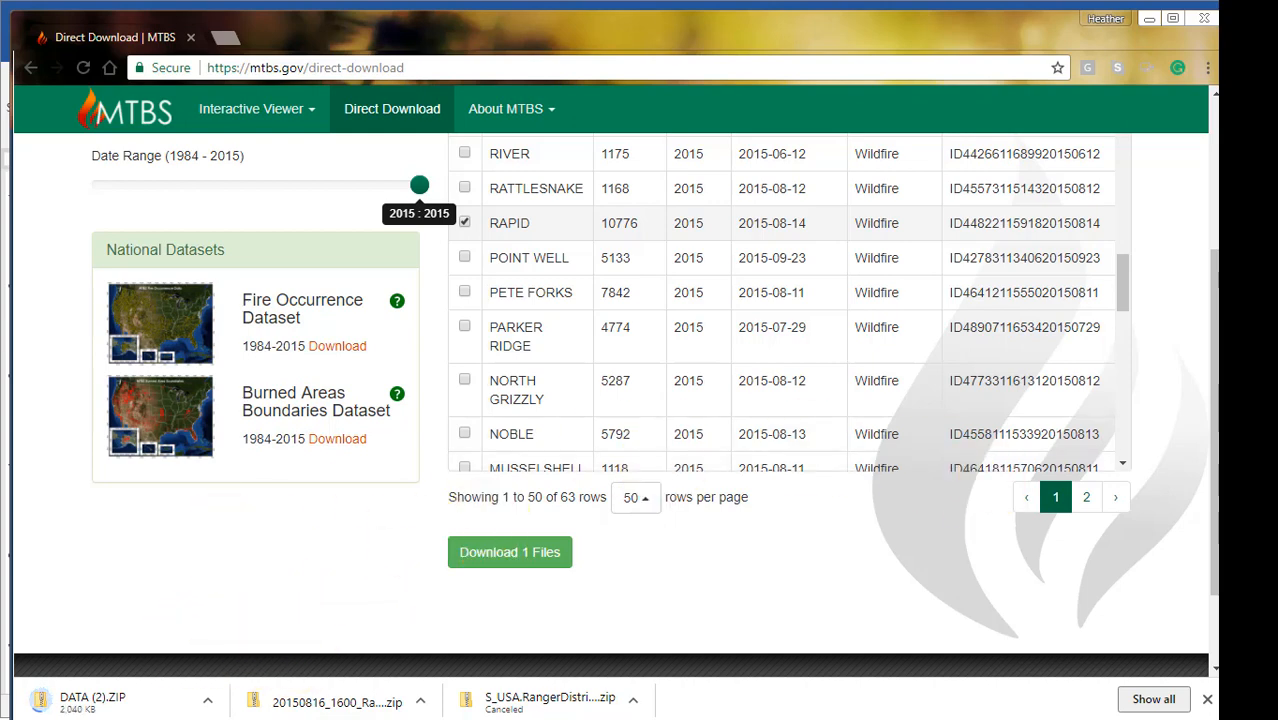
# Examine the MTBS files stored in the Rapid folder of Lesson_3 in File Explorer, and minimize the window.
pyautogui.click(1249, 189)
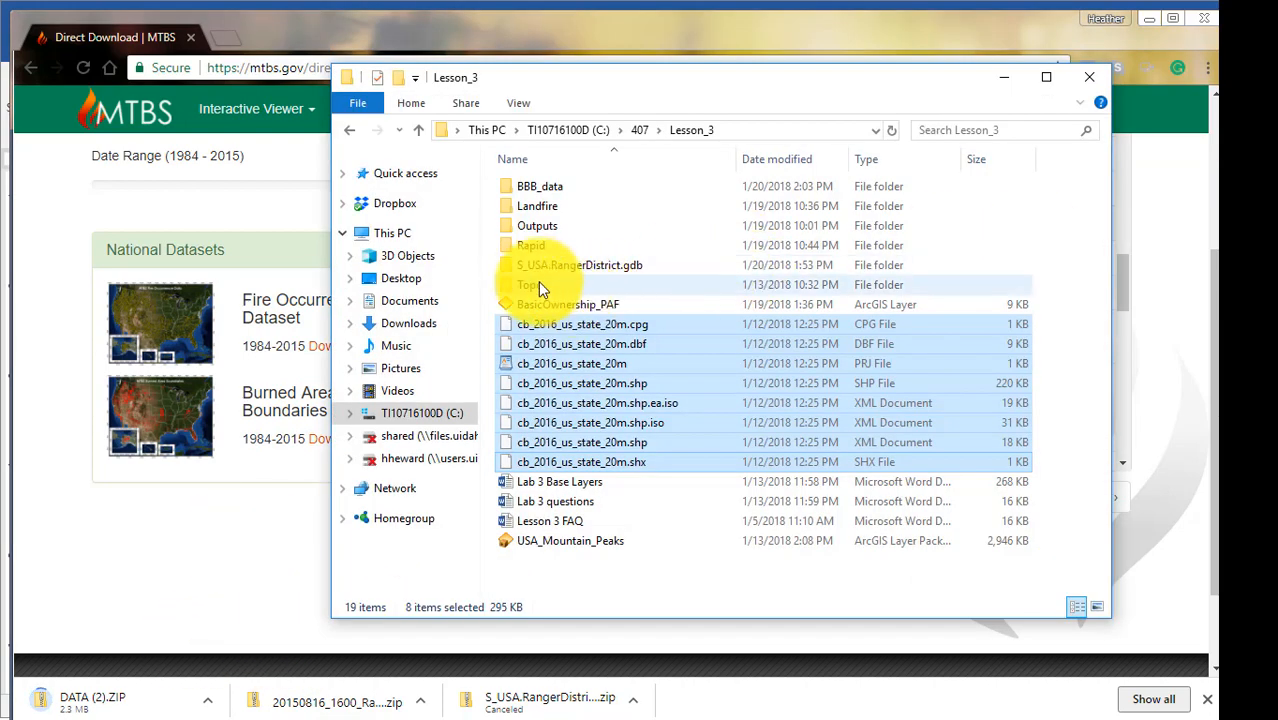
pyautogui.doubleClick(523, 249)
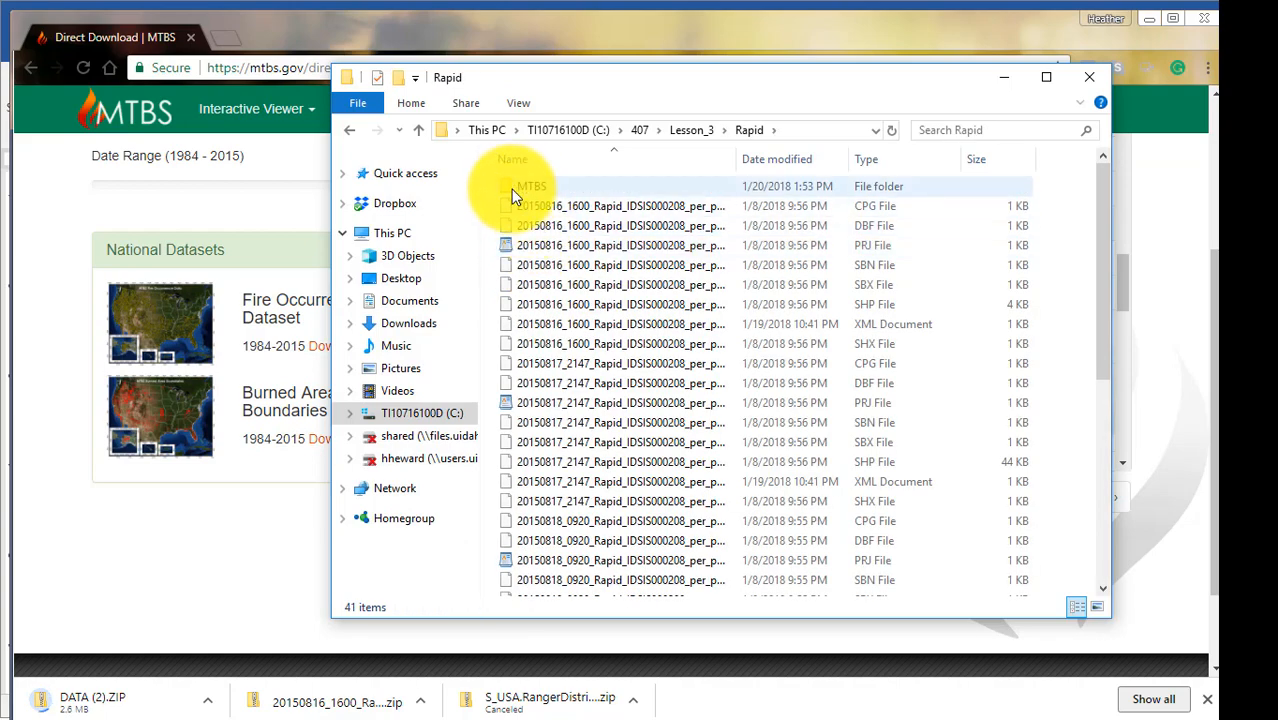
pyautogui.doubleClick(511, 189)
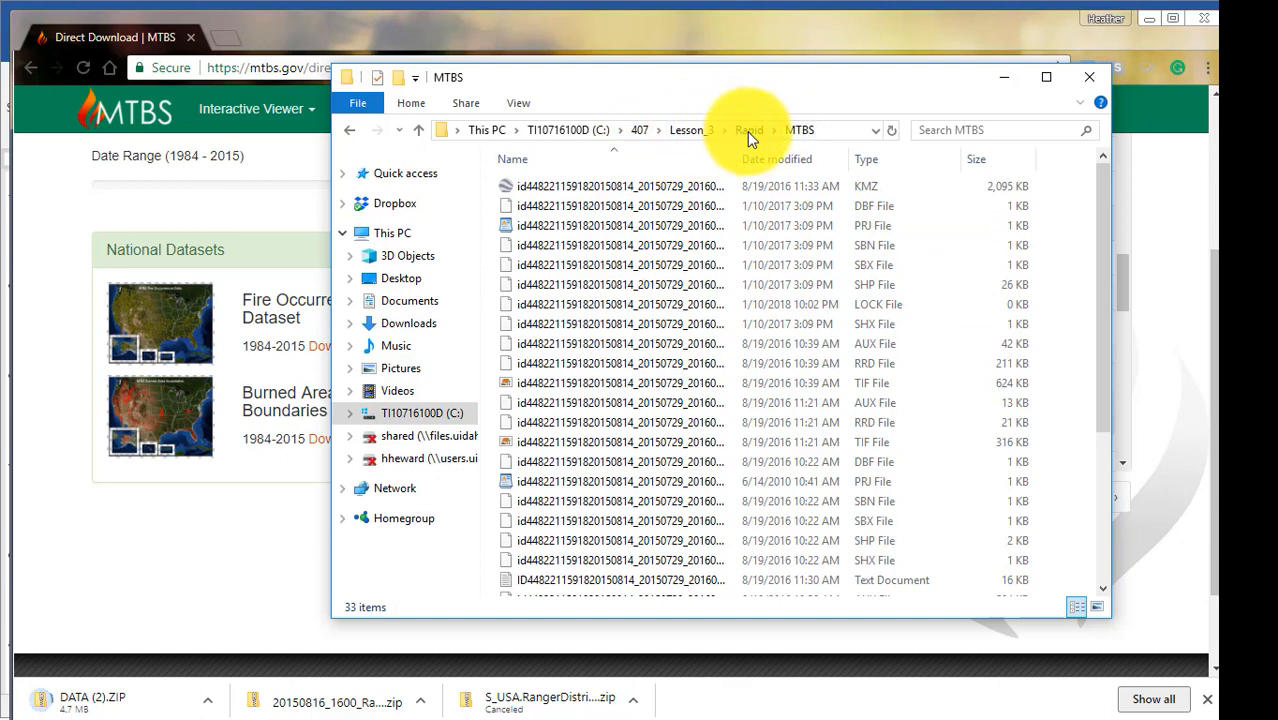
pyautogui.click(1005, 80)
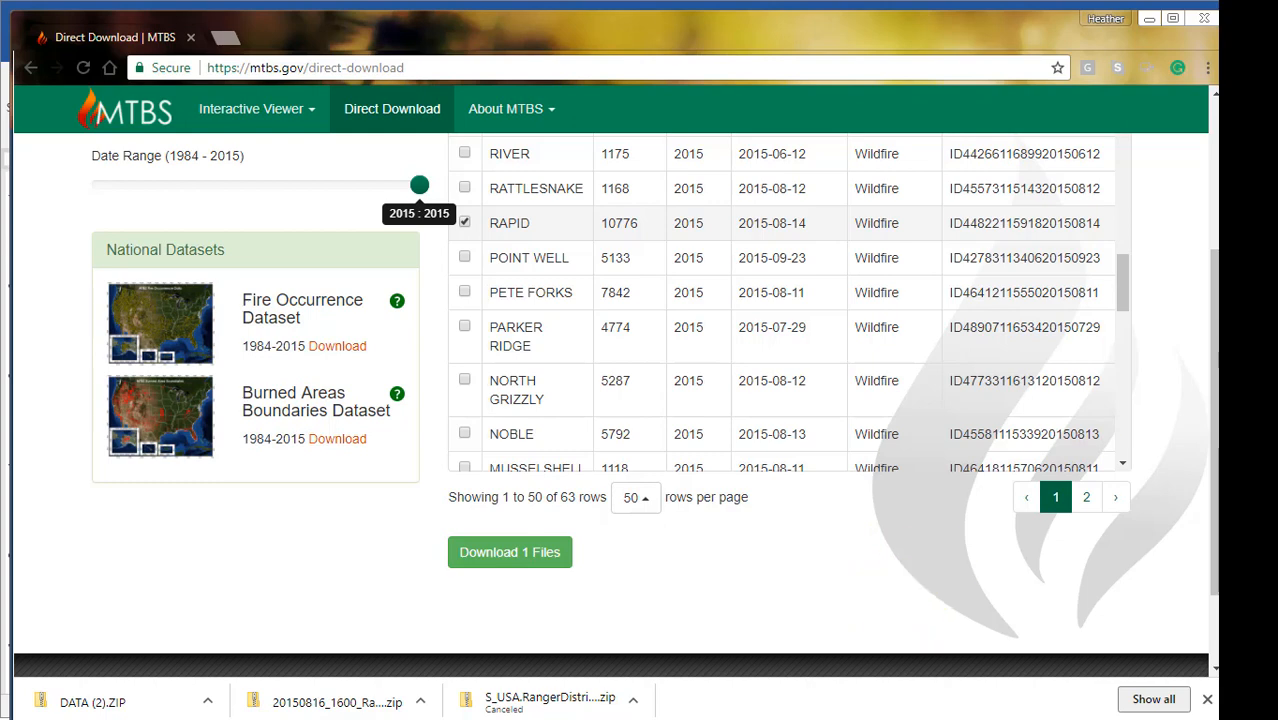
# Switch to ArcCatalog and create a file geodatabase named BBB_project in the Lesson_3 folder.
pyautogui.moveTo(1216, 300)
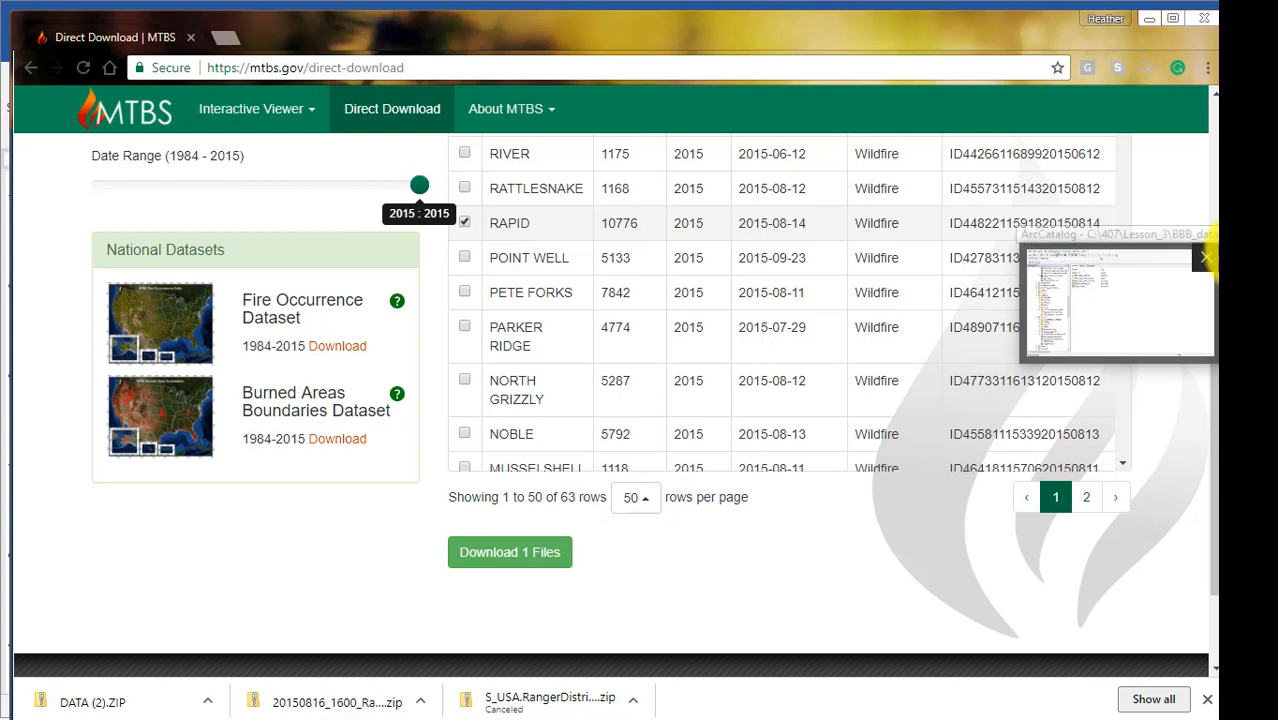
pyautogui.click(1243, 54)
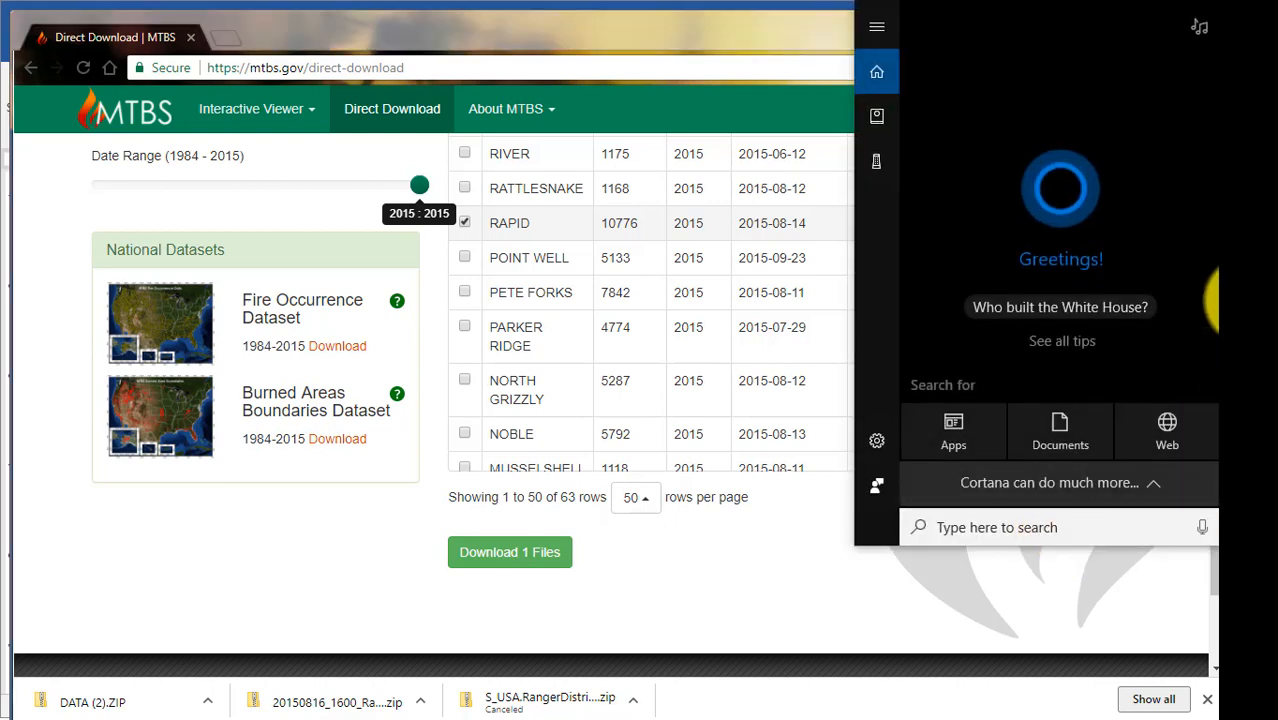
pyautogui.click(1243, 301)
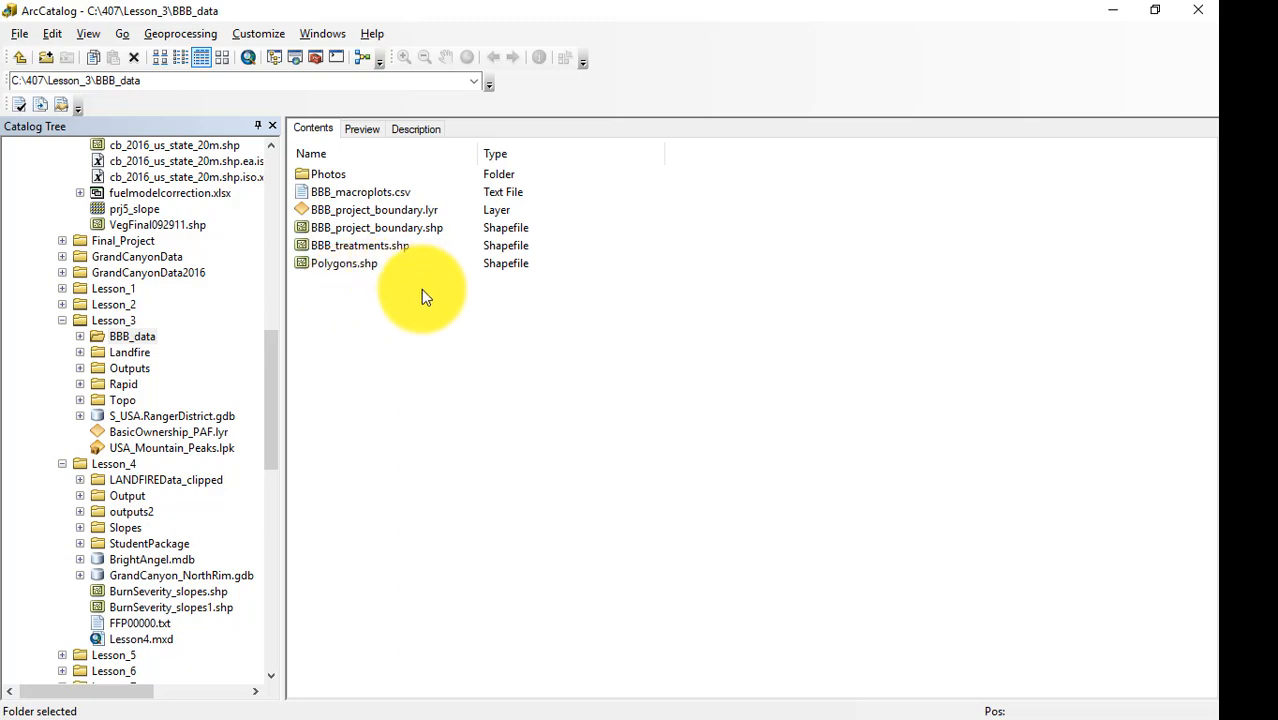
pyautogui.rightClick(105, 321)
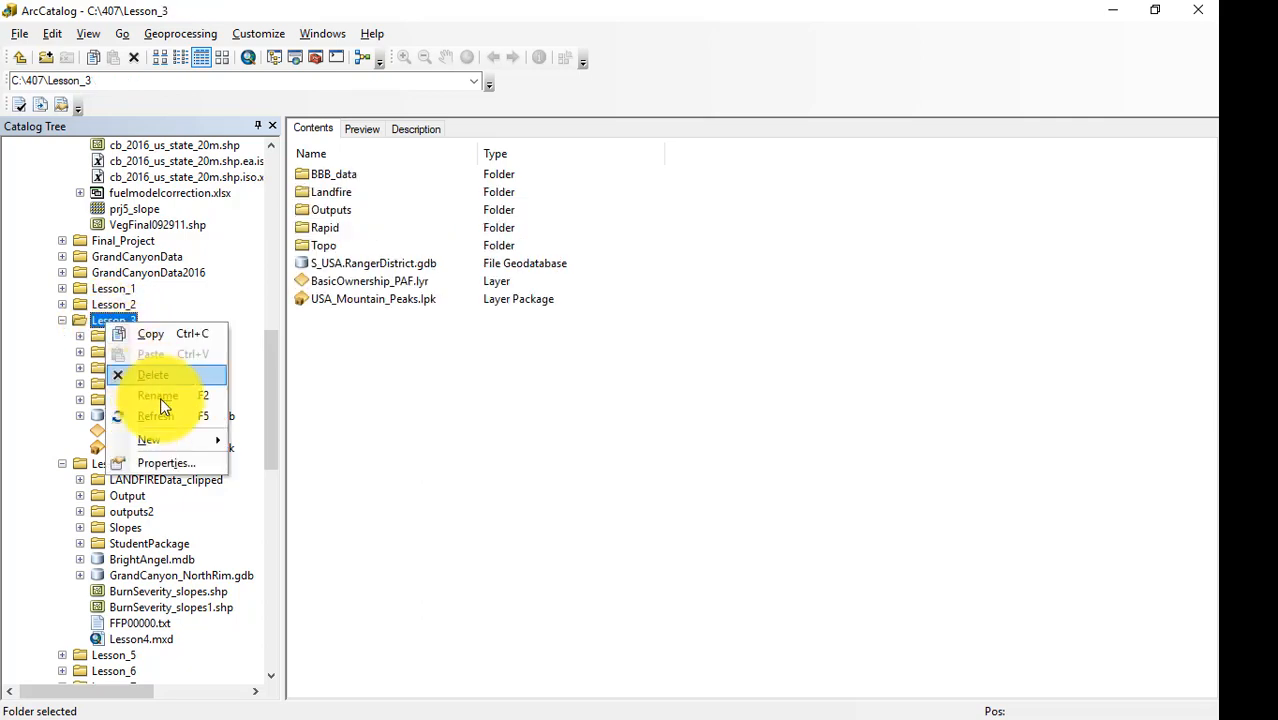
pyautogui.moveTo(182, 436)
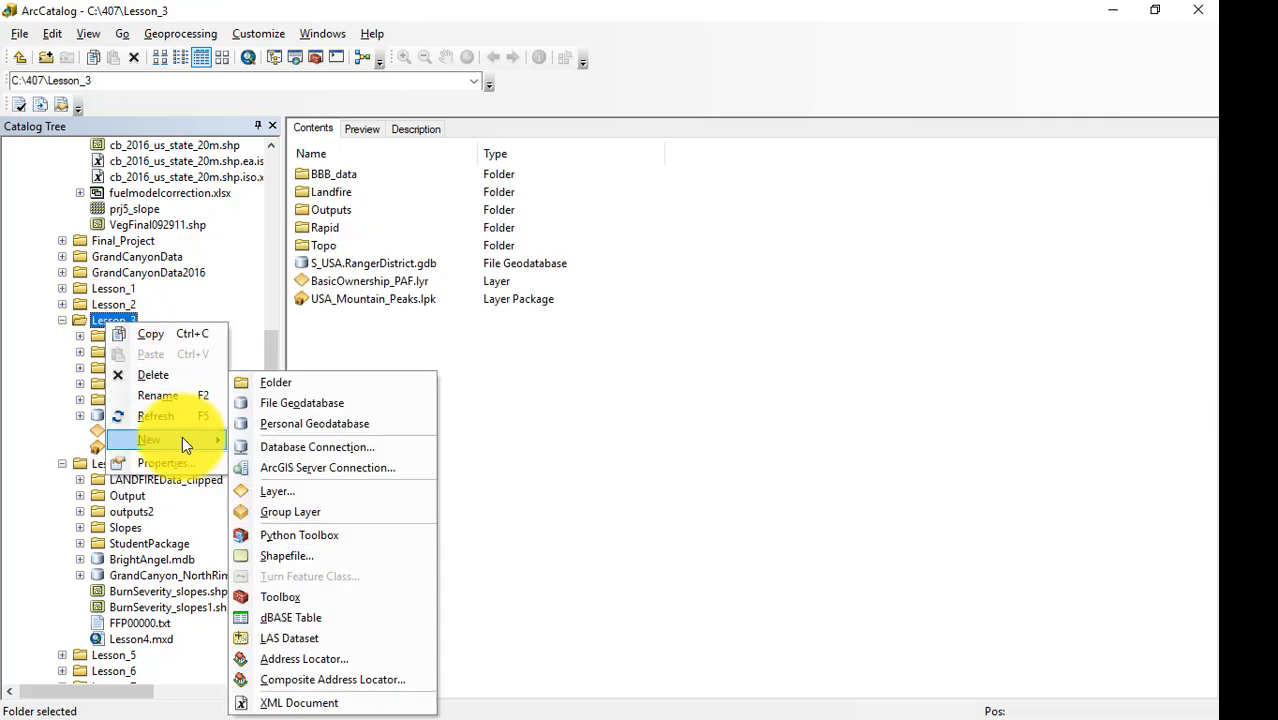
pyautogui.click(297, 407)
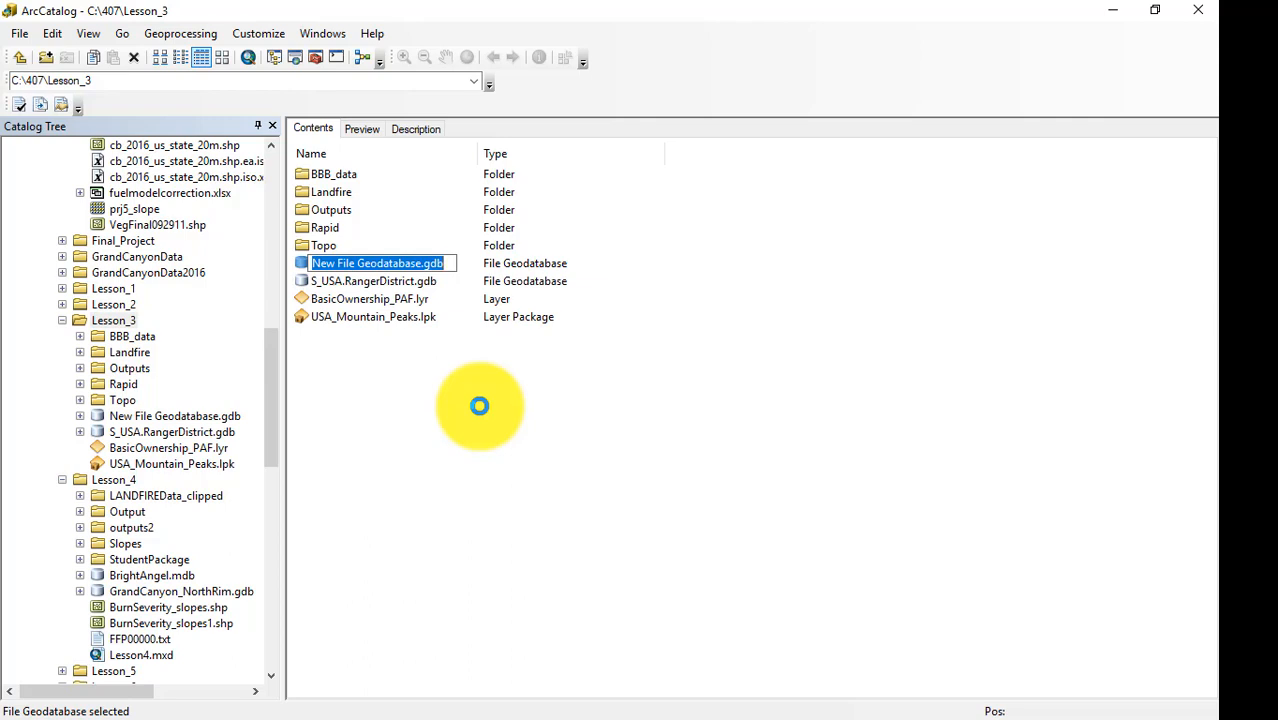
pyautogui.write('BBB')
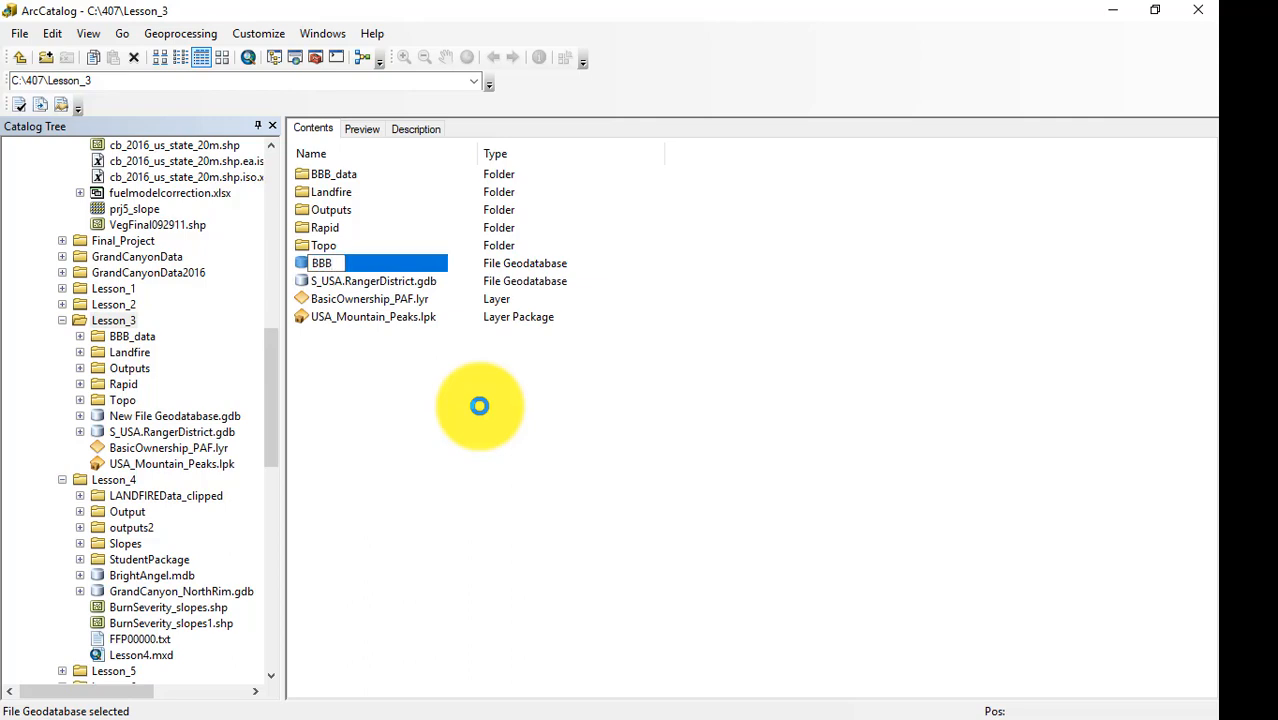
pyautogui.write('_project')
pyautogui.click(385, 368)
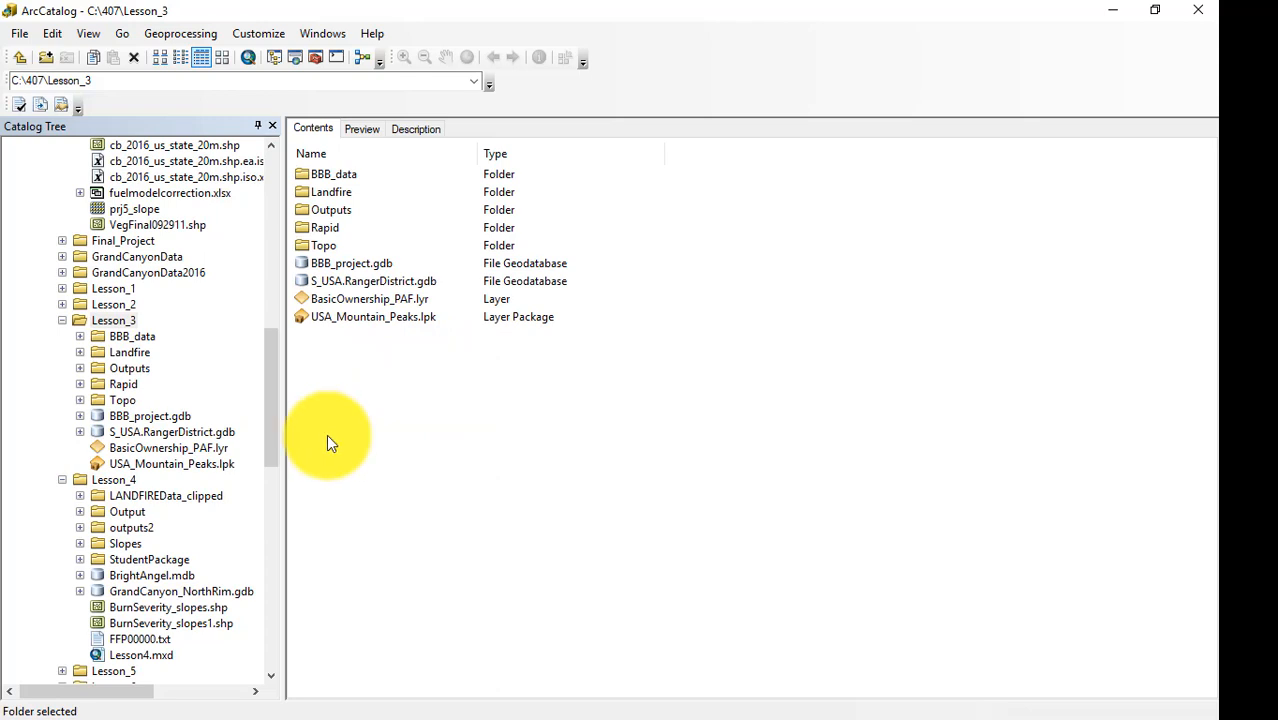
# Export the BBB_treatments.shp shapefile from the BBB_data folder into BBB_project.gdb as a feature class named BBB_treatments.
pyautogui.doubleClick(303, 174)
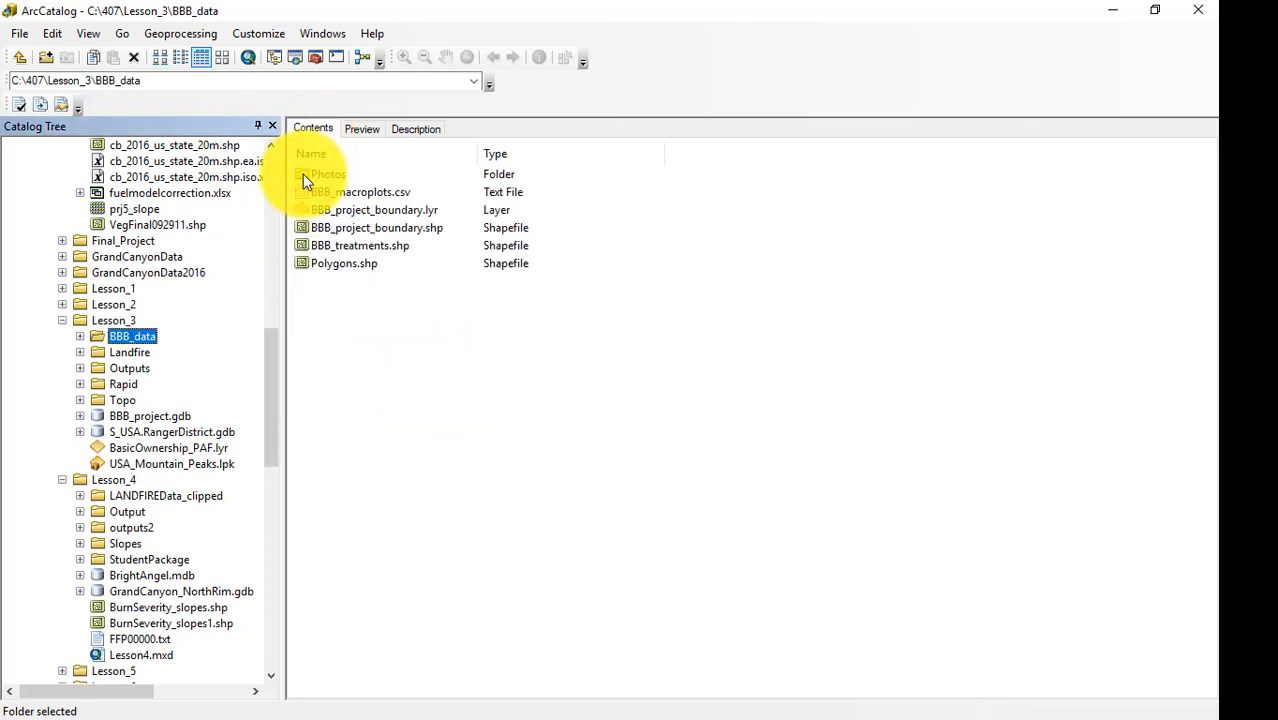
pyautogui.rightClick(352, 246)
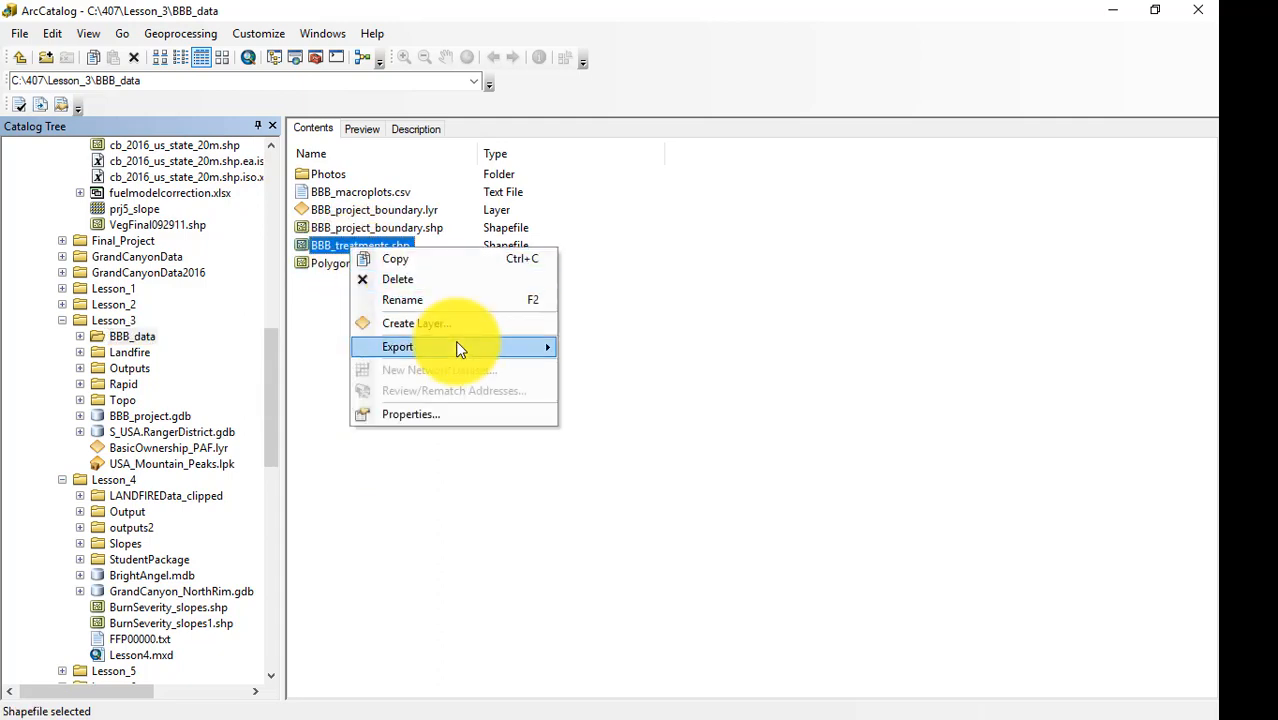
pyautogui.moveTo(473, 342)
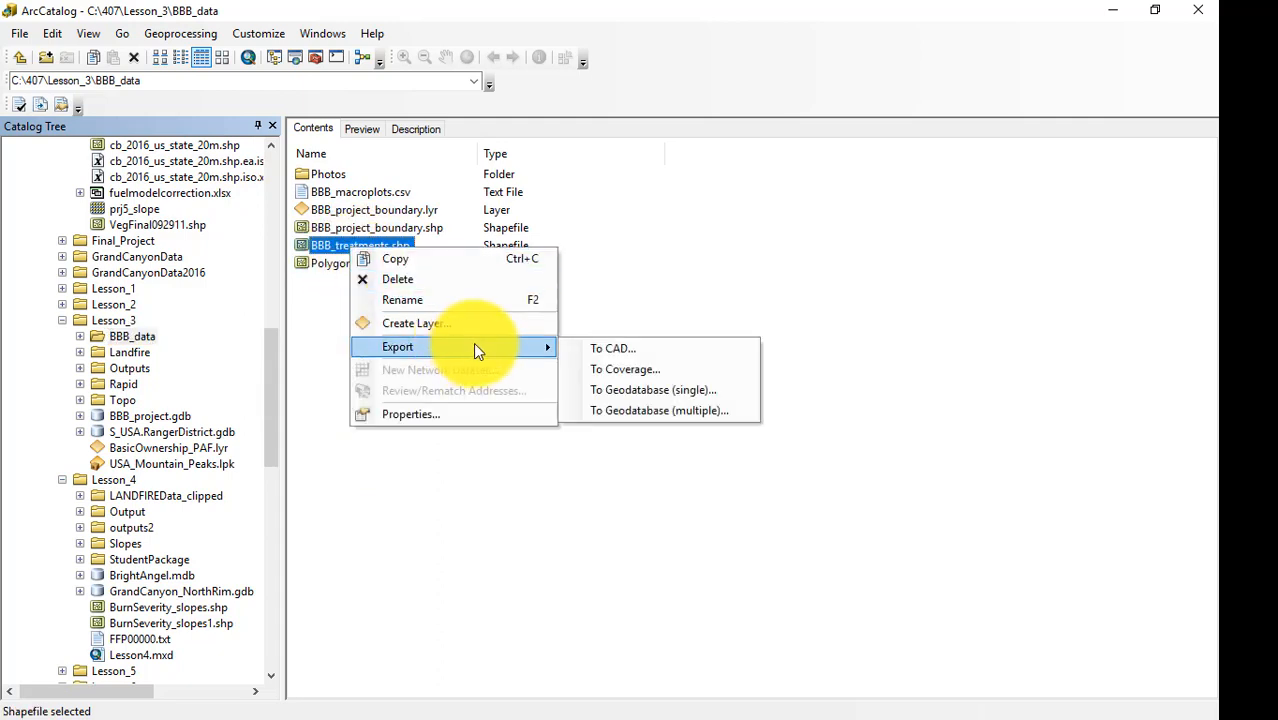
pyautogui.click(648, 392)
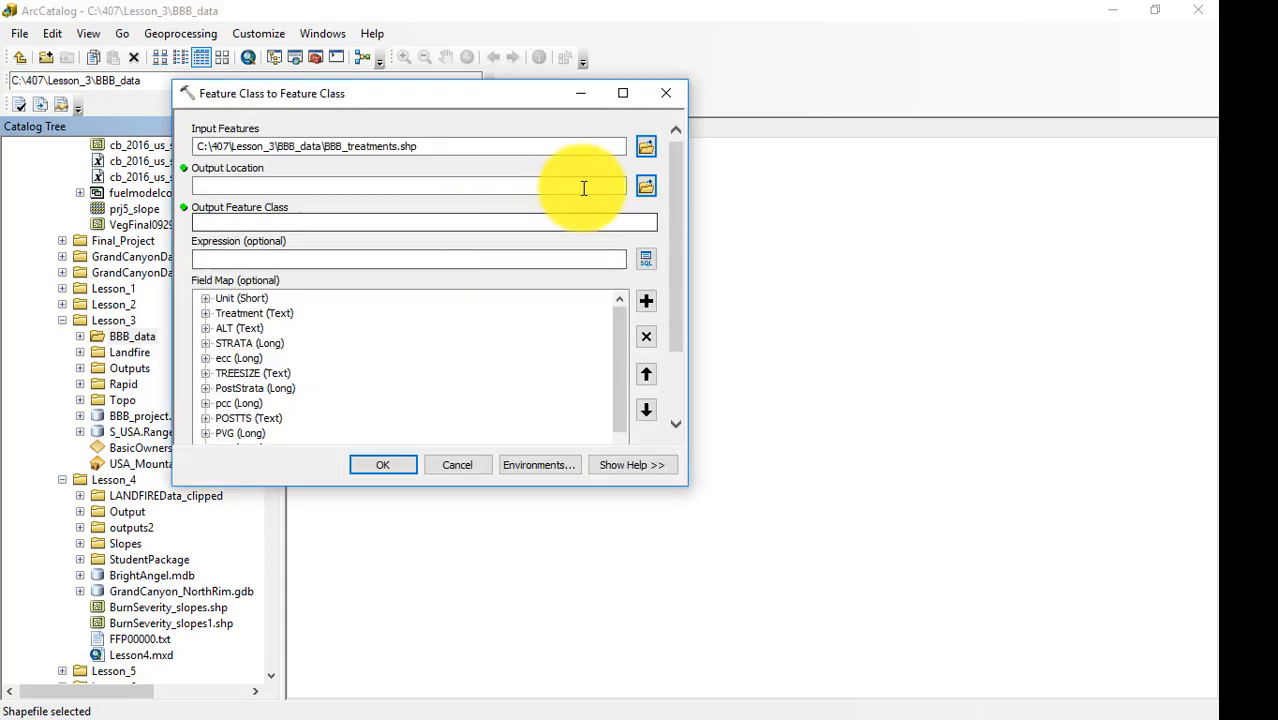
pyautogui.click(649, 187)
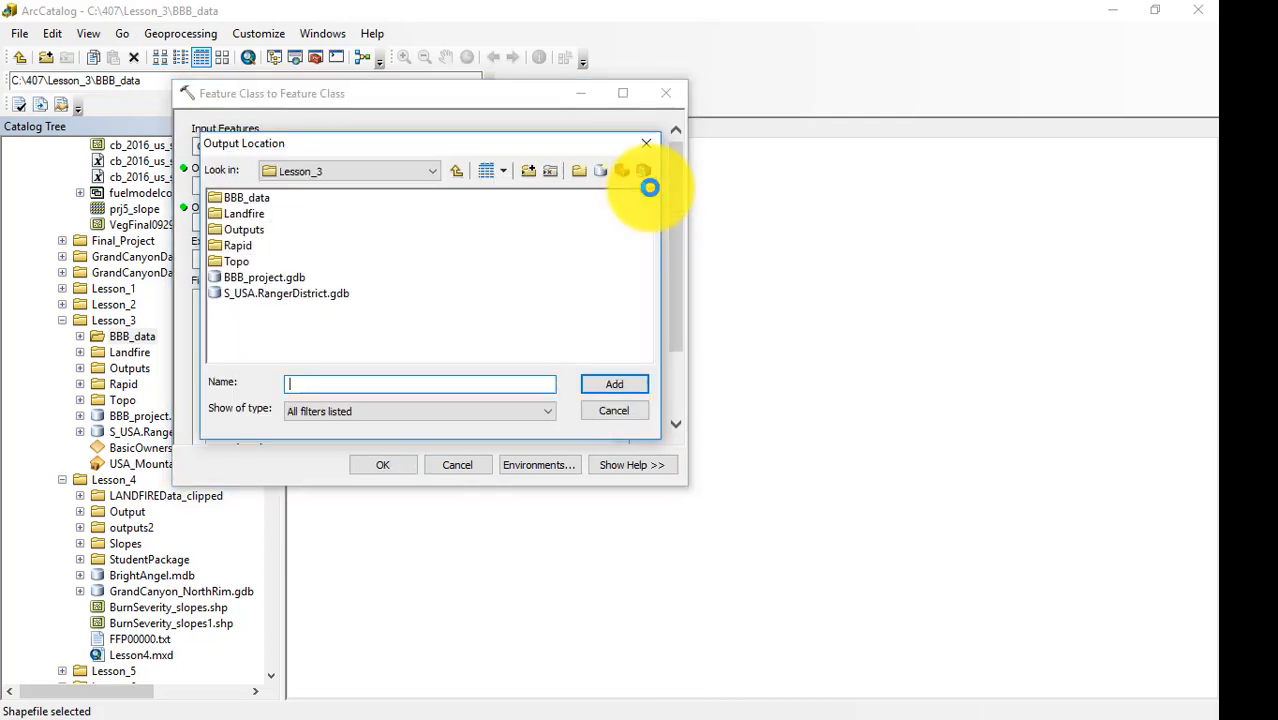
pyautogui.click(253, 277)
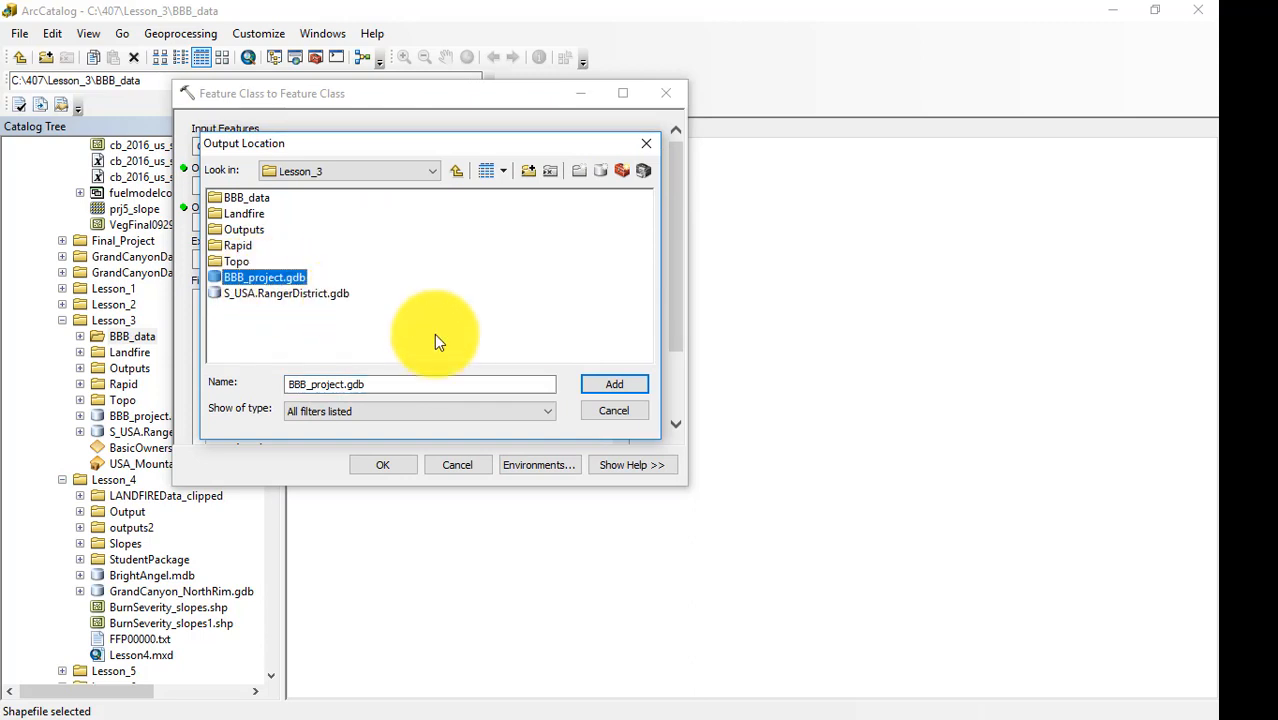
pyautogui.click(607, 383)
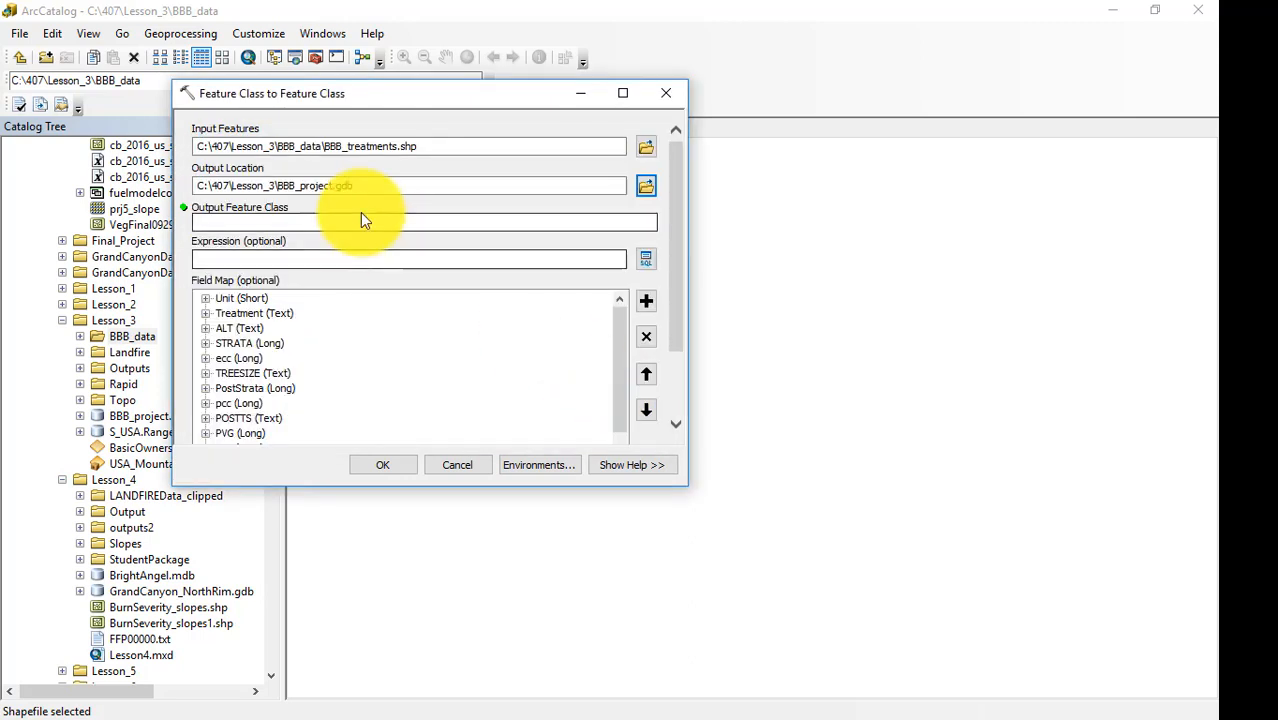
pyautogui.click(456, 221)
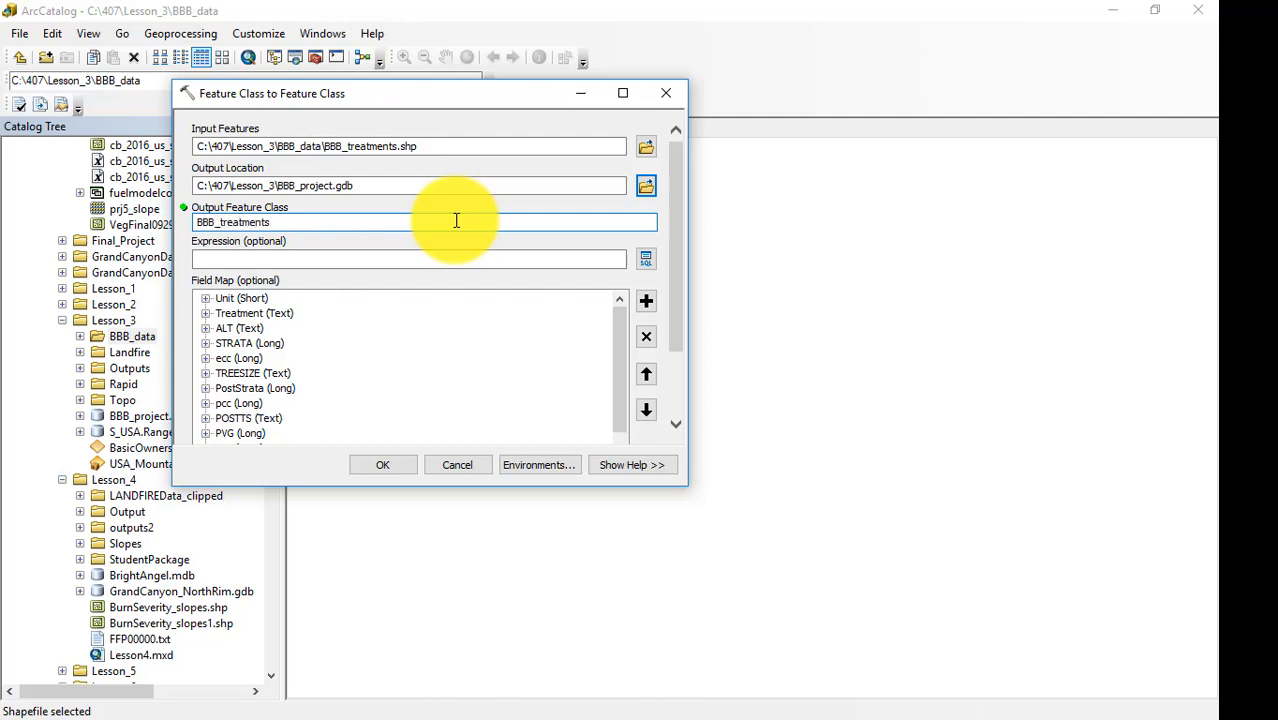
pyautogui.click(386, 460)
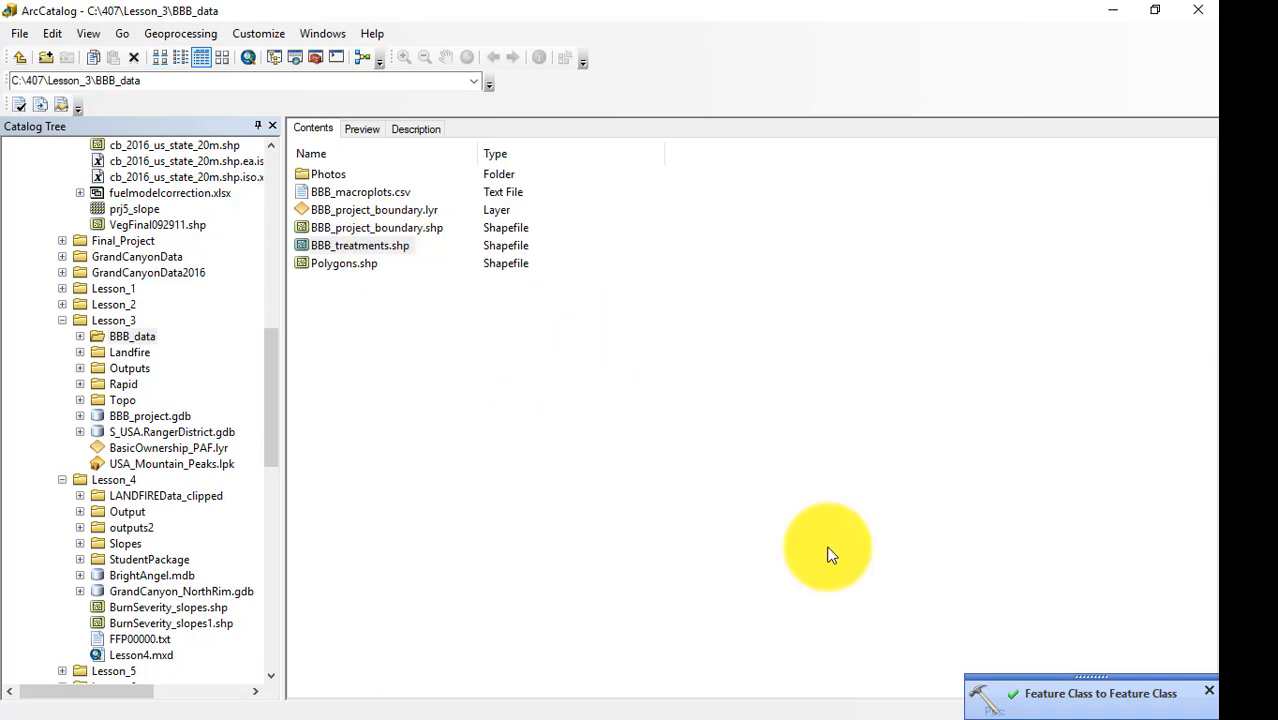
# Export the BBB_project_boundary.shp shapefile into BBB_project.gdb as BBB_project_boundary, and expand the geodatabase in the catalog.
pyautogui.rightClick(377, 227)
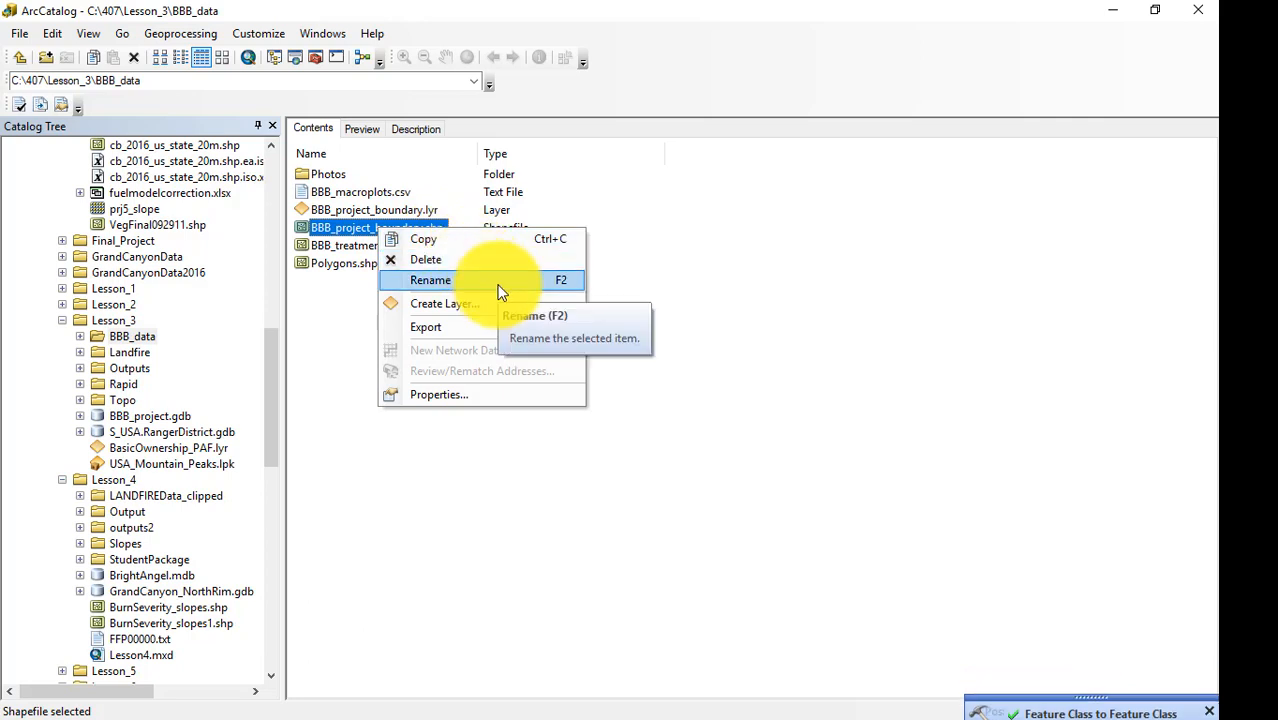
pyautogui.moveTo(449, 323)
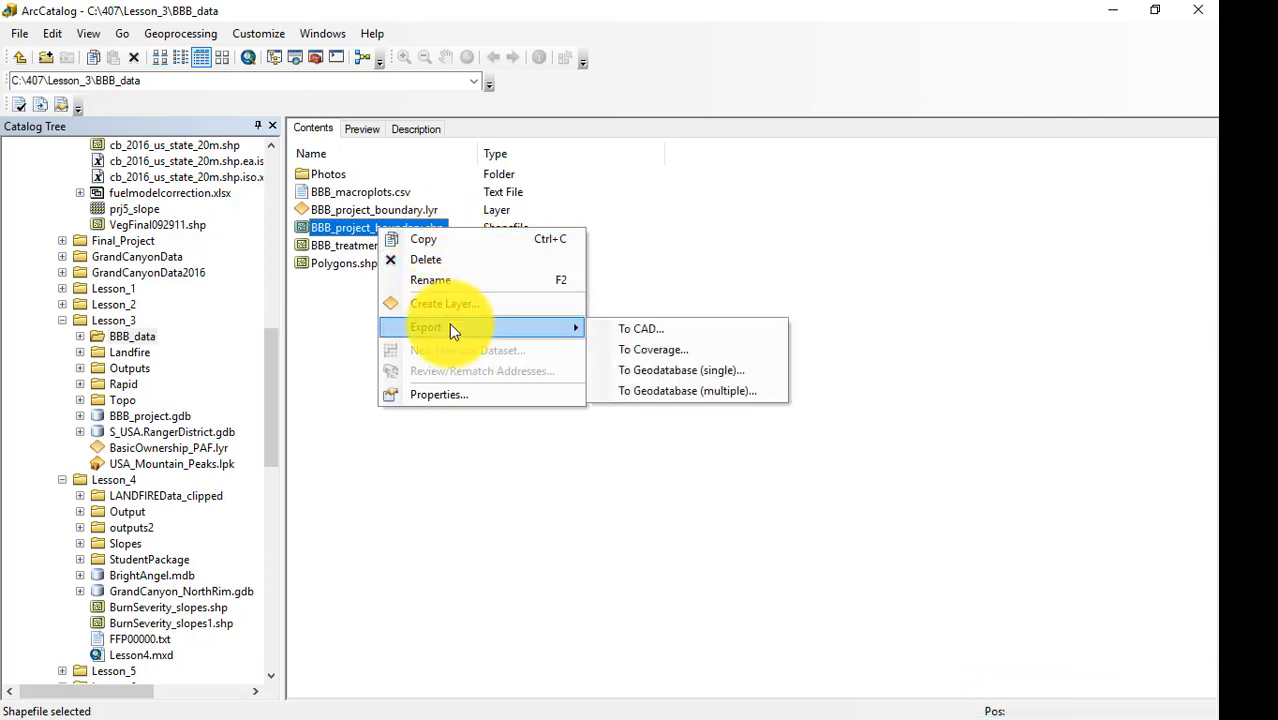
pyautogui.click(663, 372)
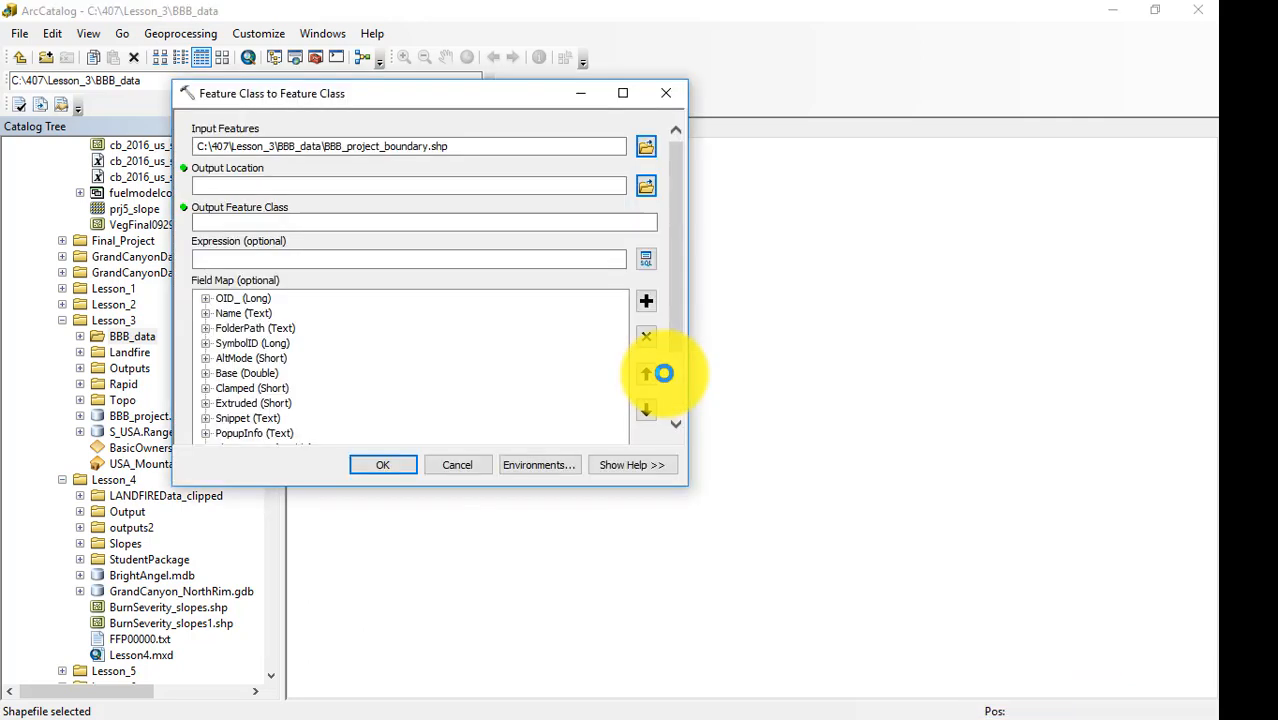
pyautogui.click(645, 188)
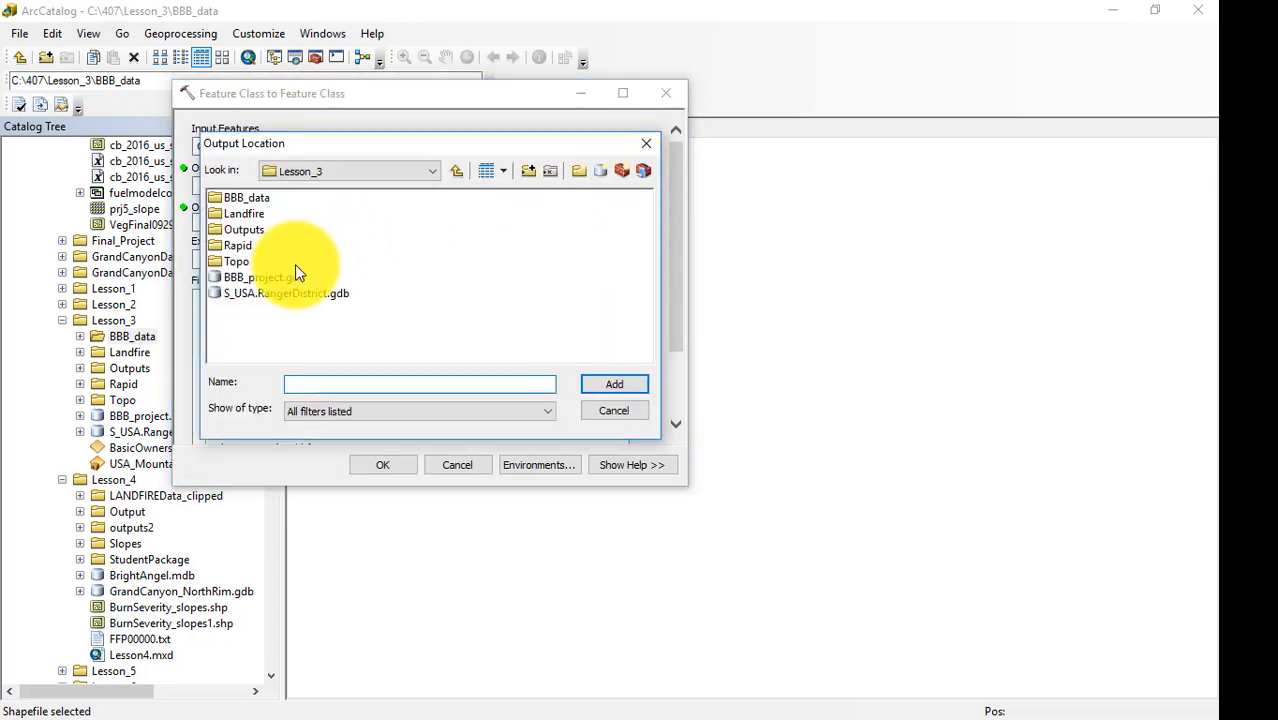
pyautogui.click(263, 284)
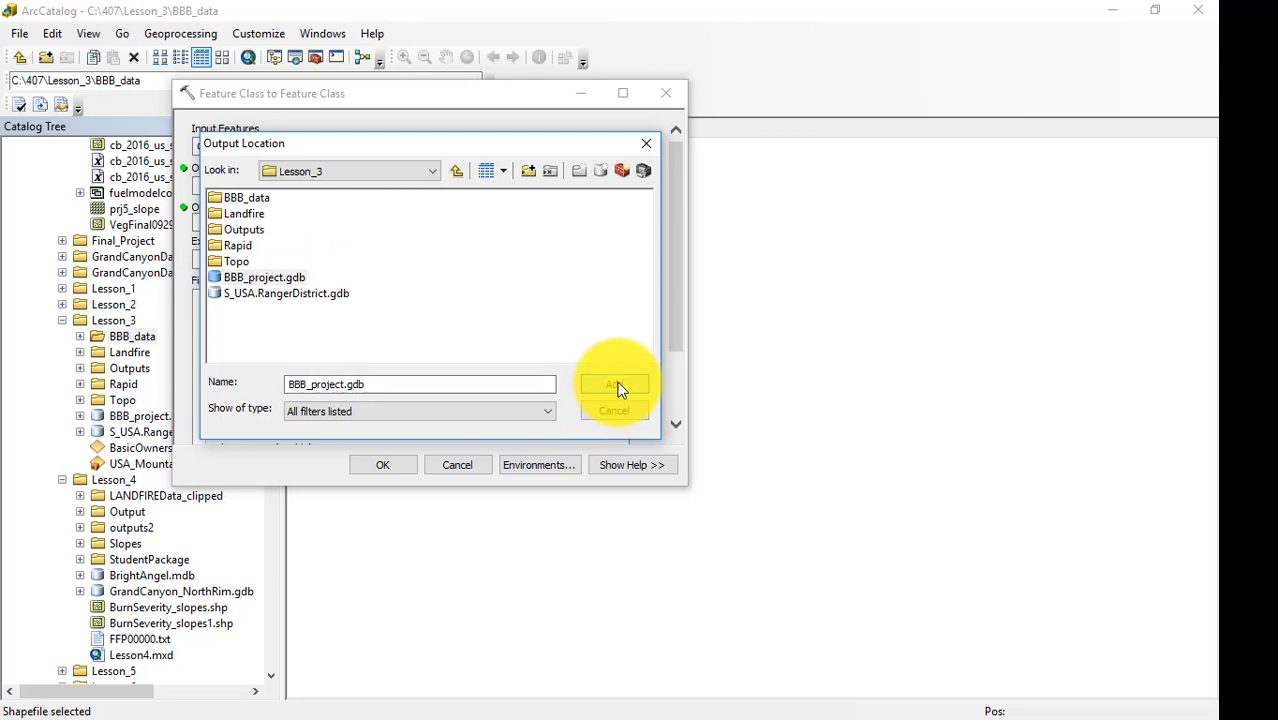
pyautogui.click(613, 386)
pyautogui.click(547, 229)
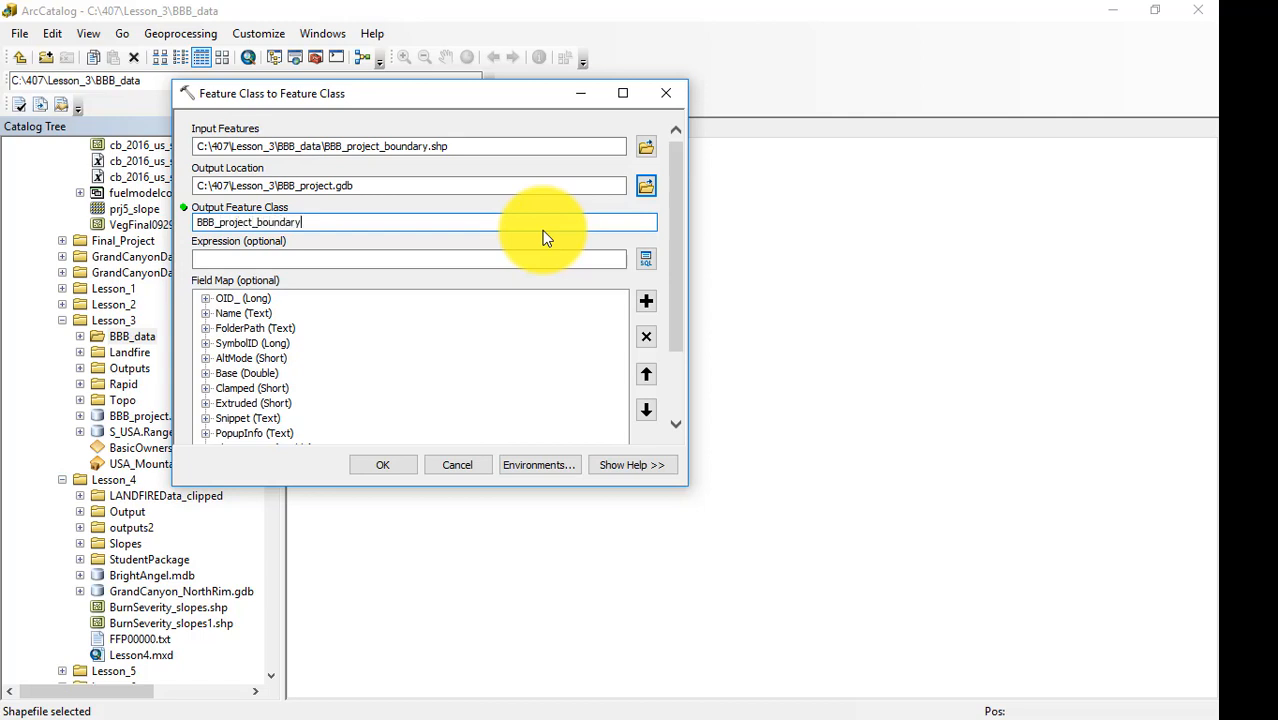
pyautogui.click(390, 465)
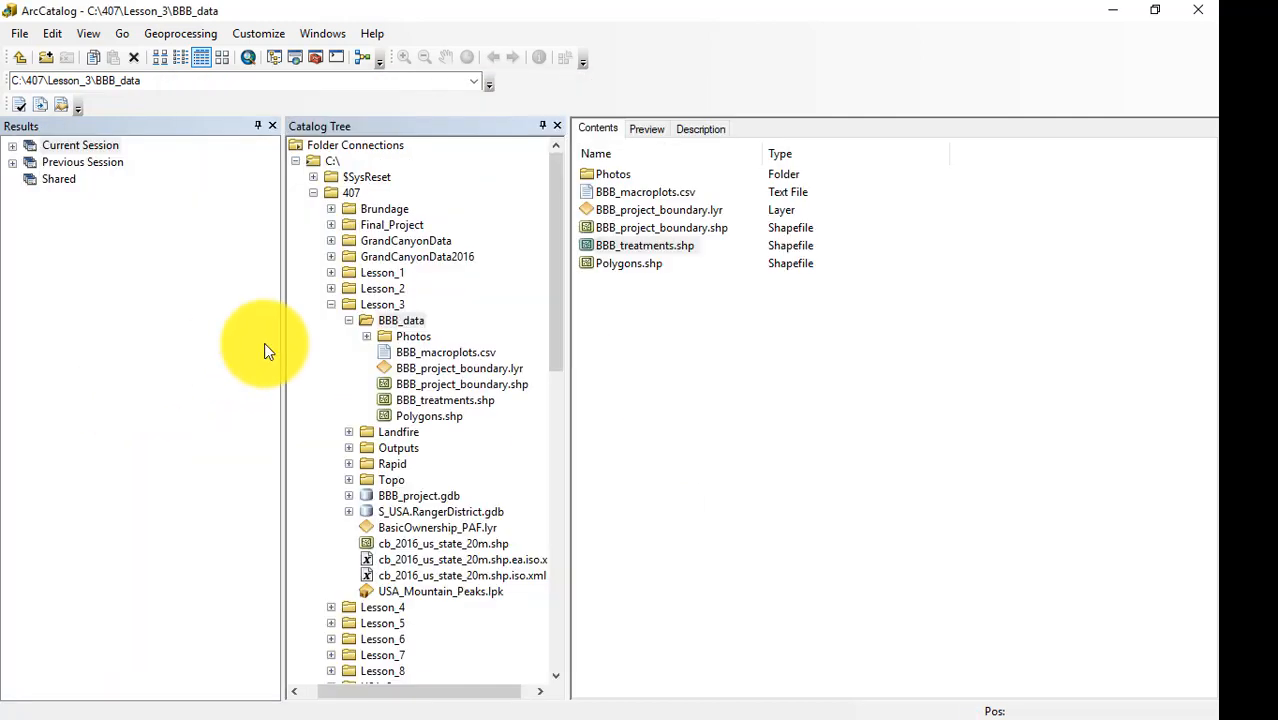
pyautogui.click(349, 496)
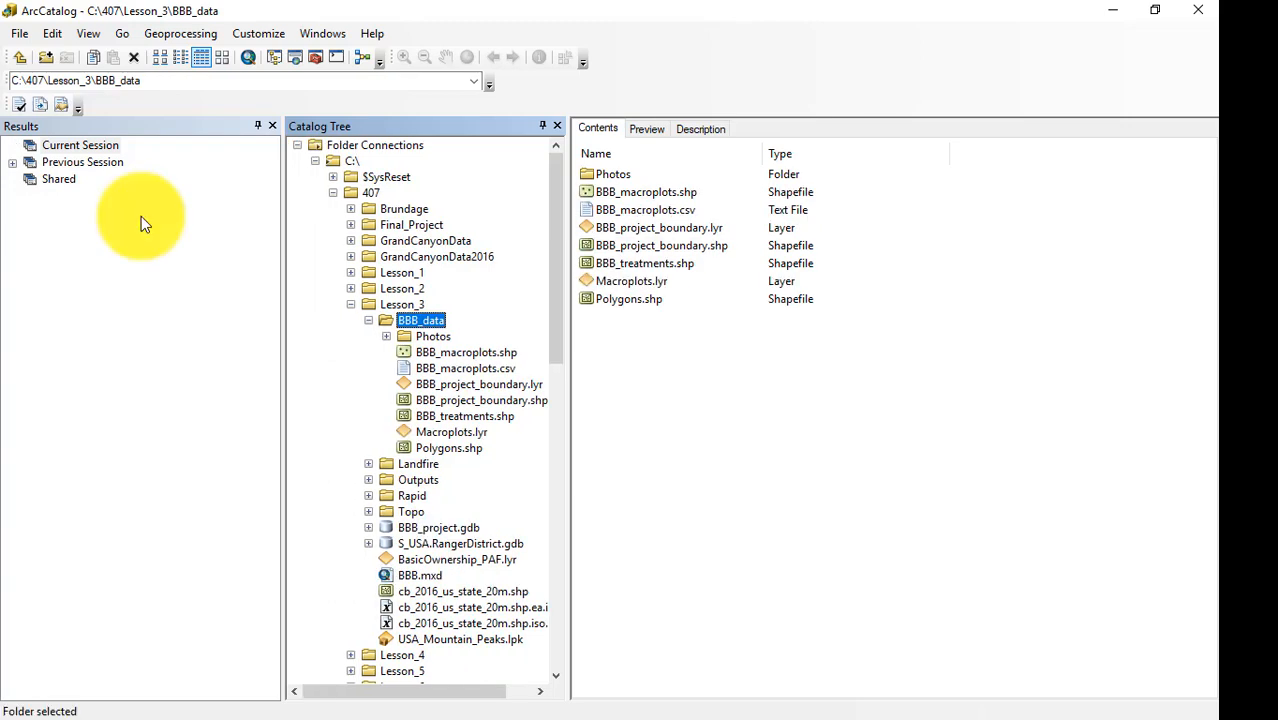
# Export the BBB_macroplots.shp shapefile from BBB_data into BBB_project.gdb as a feature class named BBB_macroplots.
pyautogui.rightClick(641, 196)
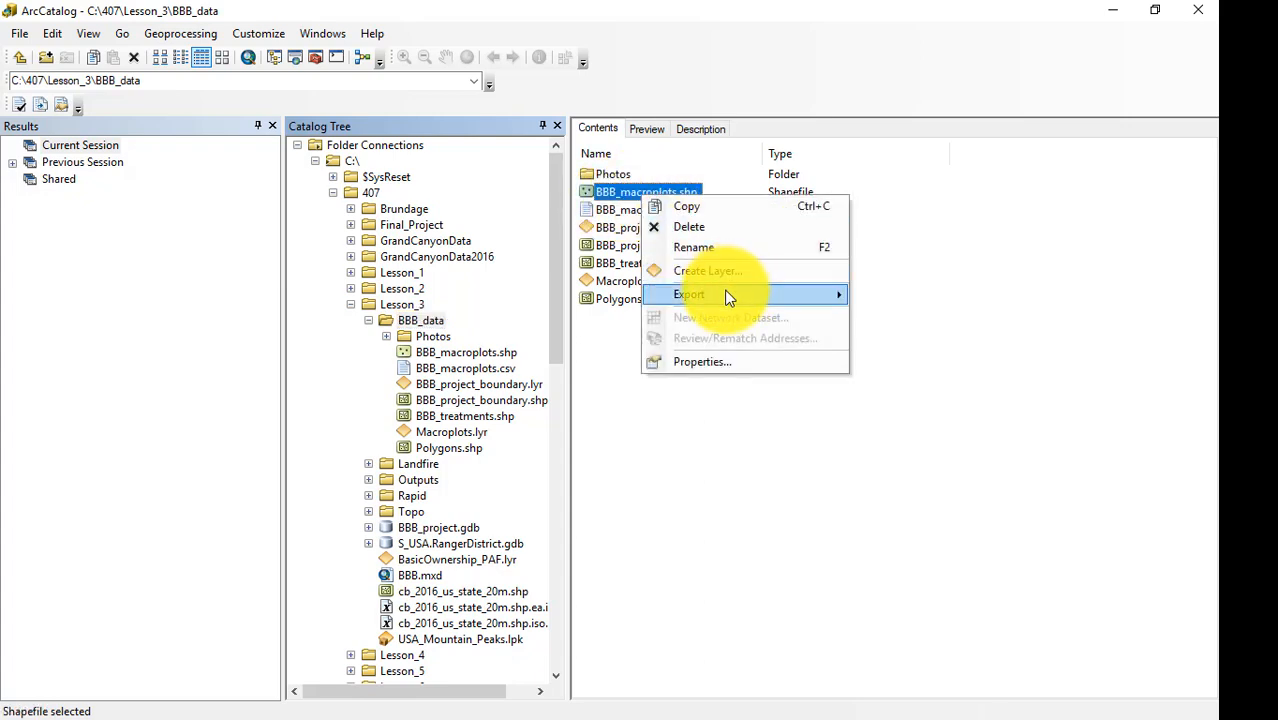
pyautogui.moveTo(729, 296)
pyautogui.click(921, 342)
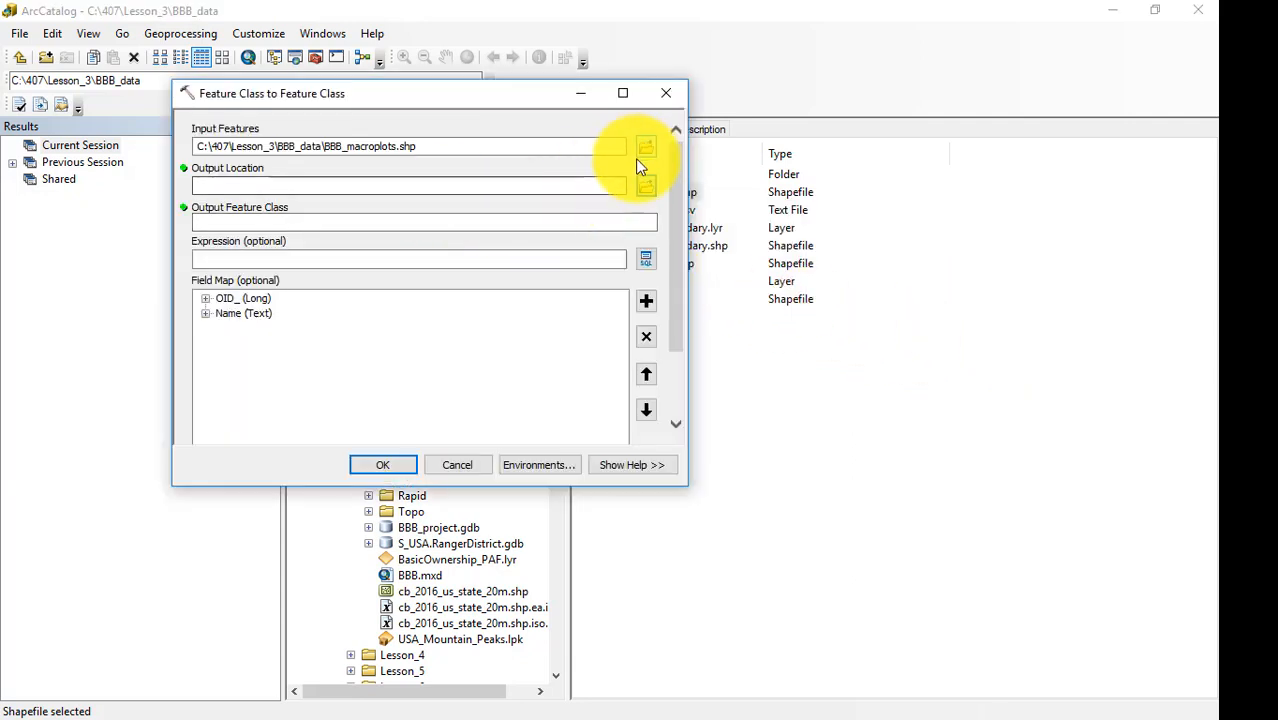
pyautogui.click(648, 188)
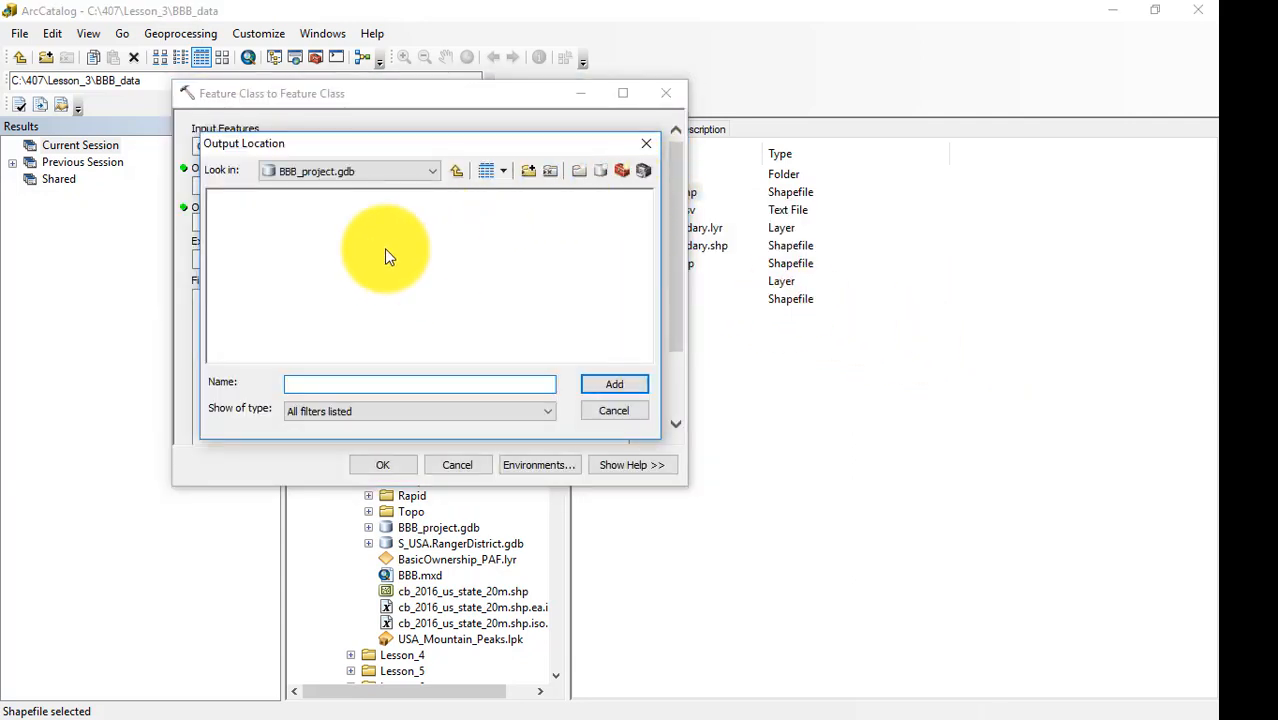
pyautogui.click(455, 177)
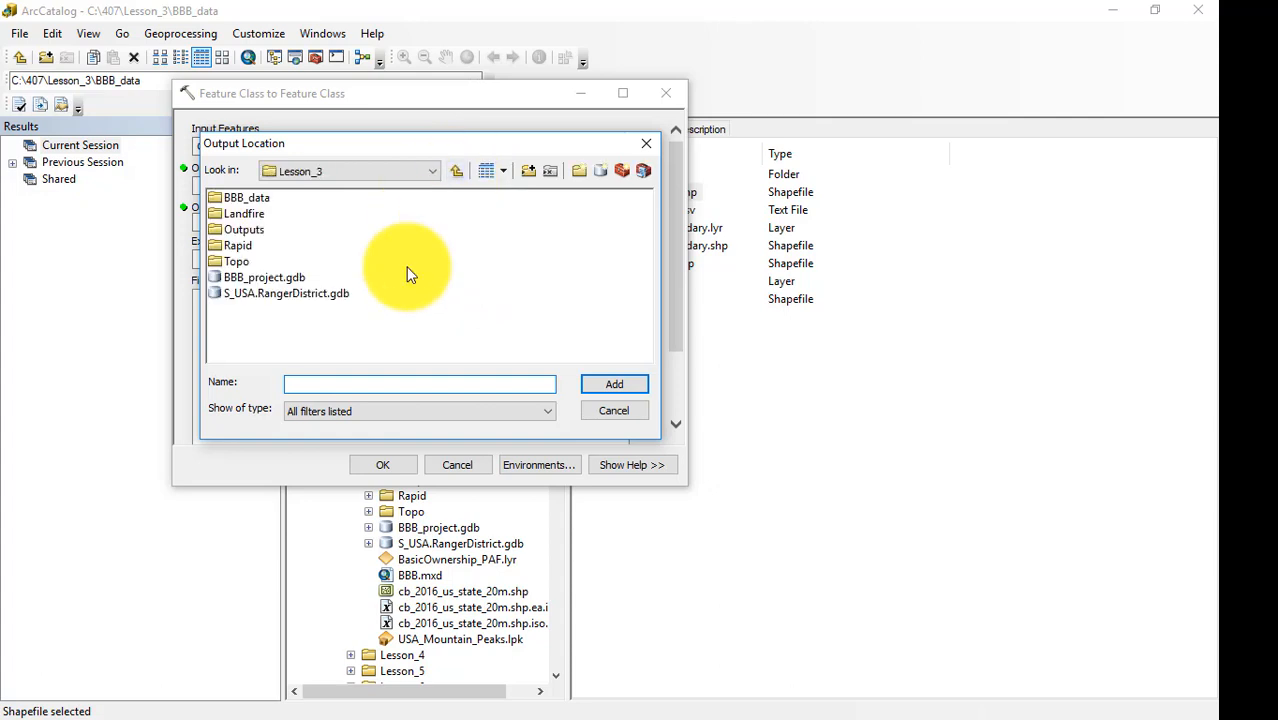
pyautogui.click(265, 278)
pyautogui.click(598, 389)
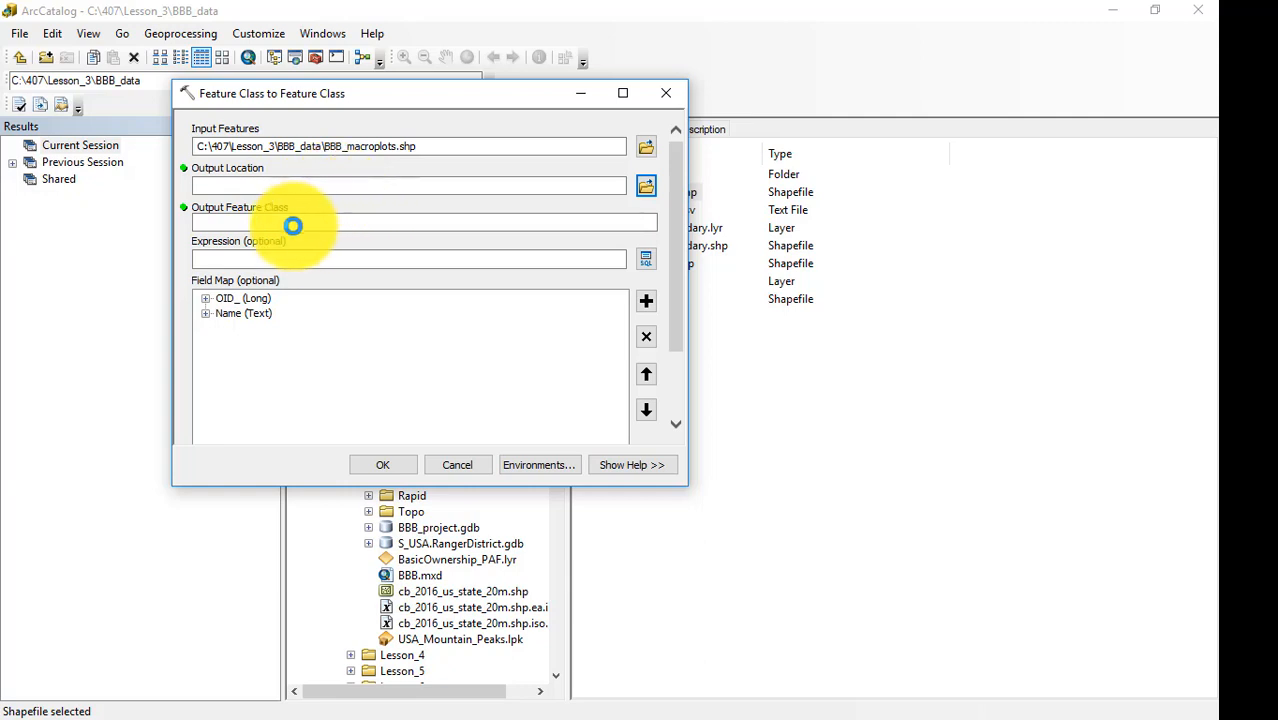
pyautogui.click(330, 225)
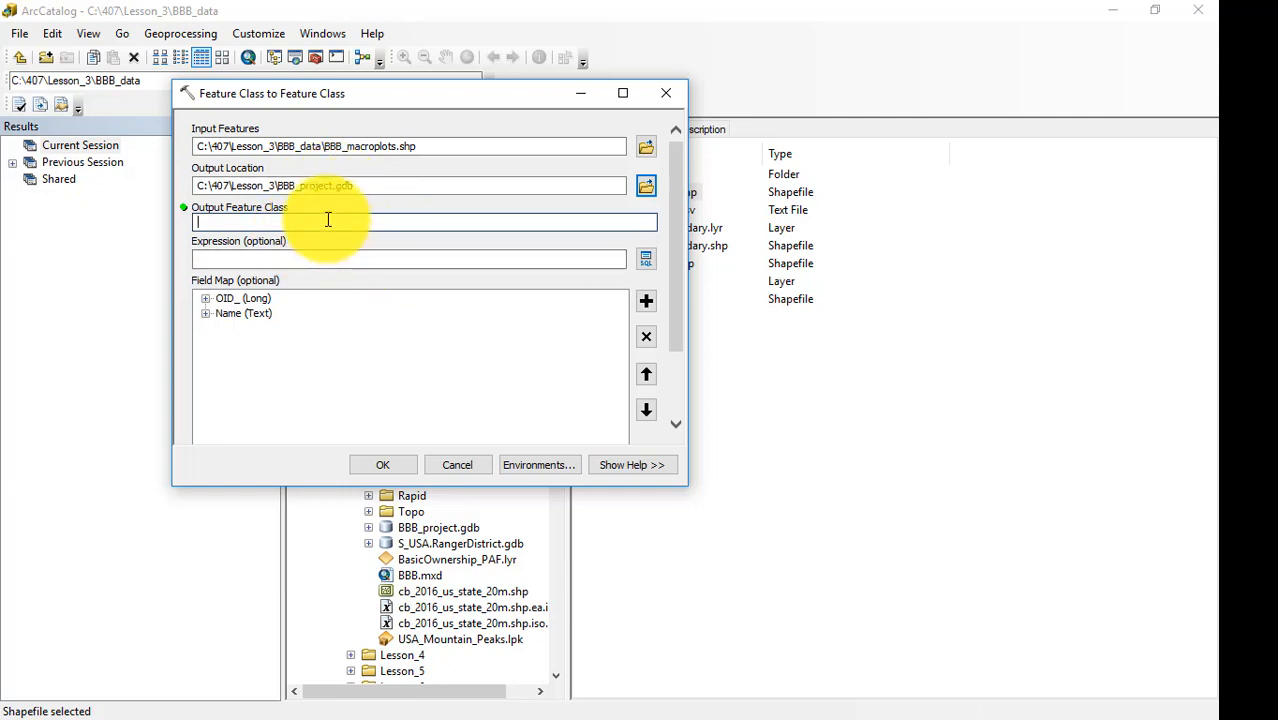
pyautogui.moveTo(325, 146); pyautogui.dragTo(398, 147)
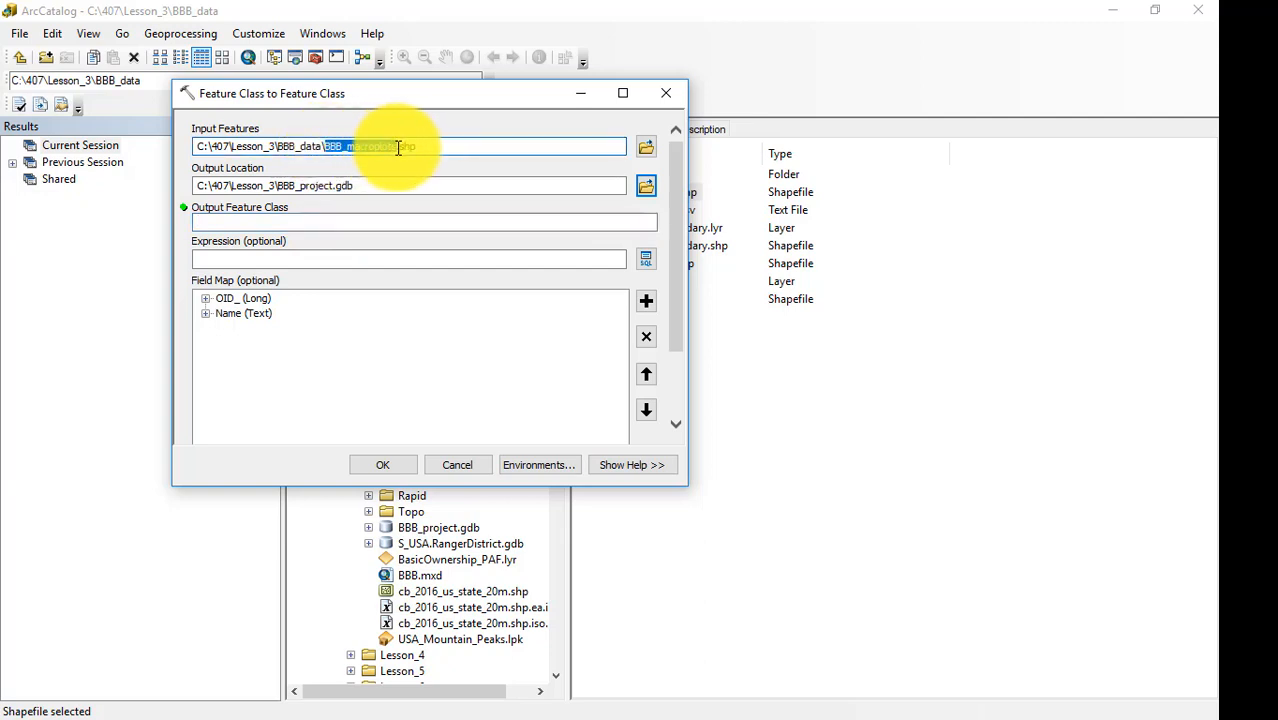
pyautogui.hotkey('ctrl', 'c')
pyautogui.click(302, 220)
pyautogui.hotkey('ctrl', 'v')
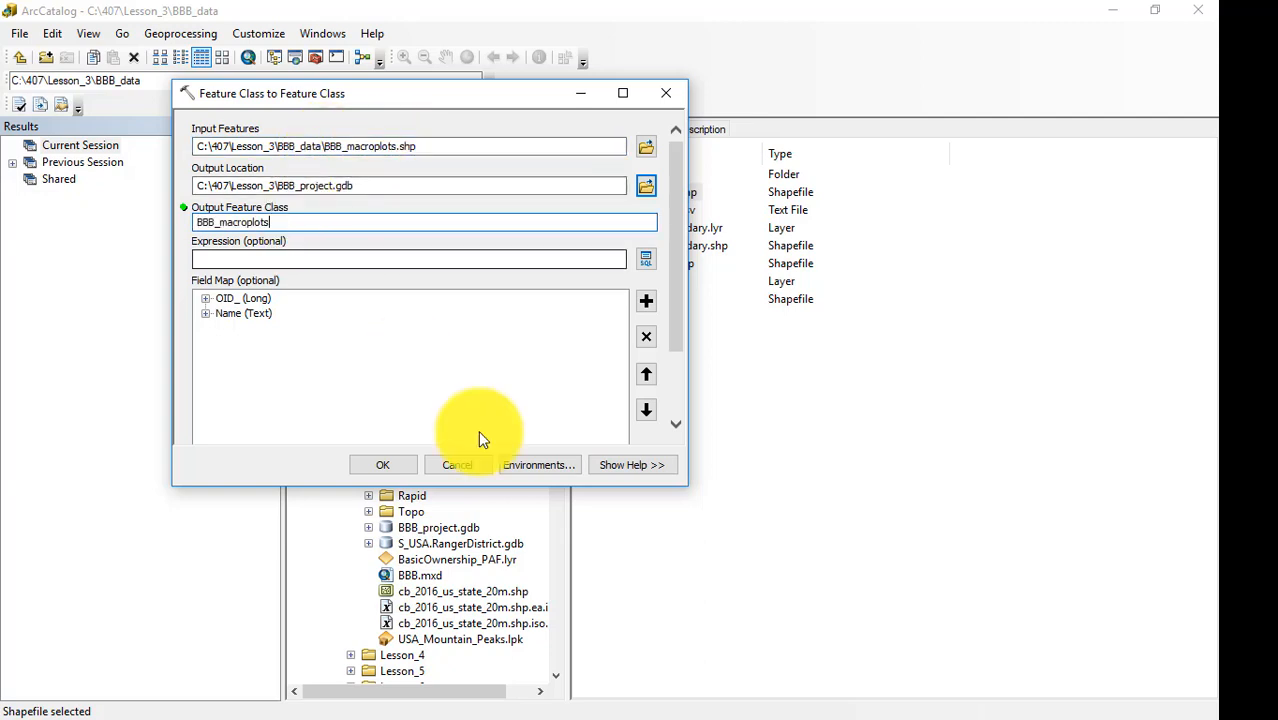
pyautogui.click(393, 466)
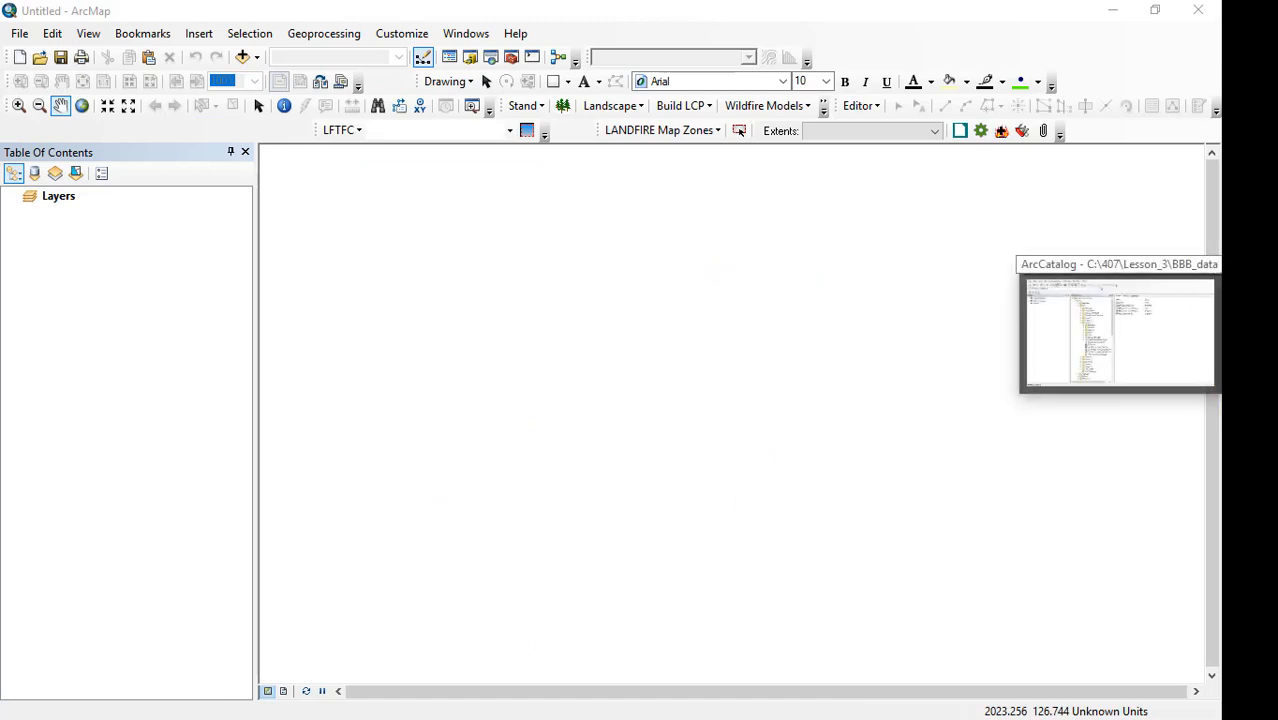
# Switch to ArcMap and save the blank map document as BBB in the Lesson_3 folder.
pyautogui.click(20, 35)
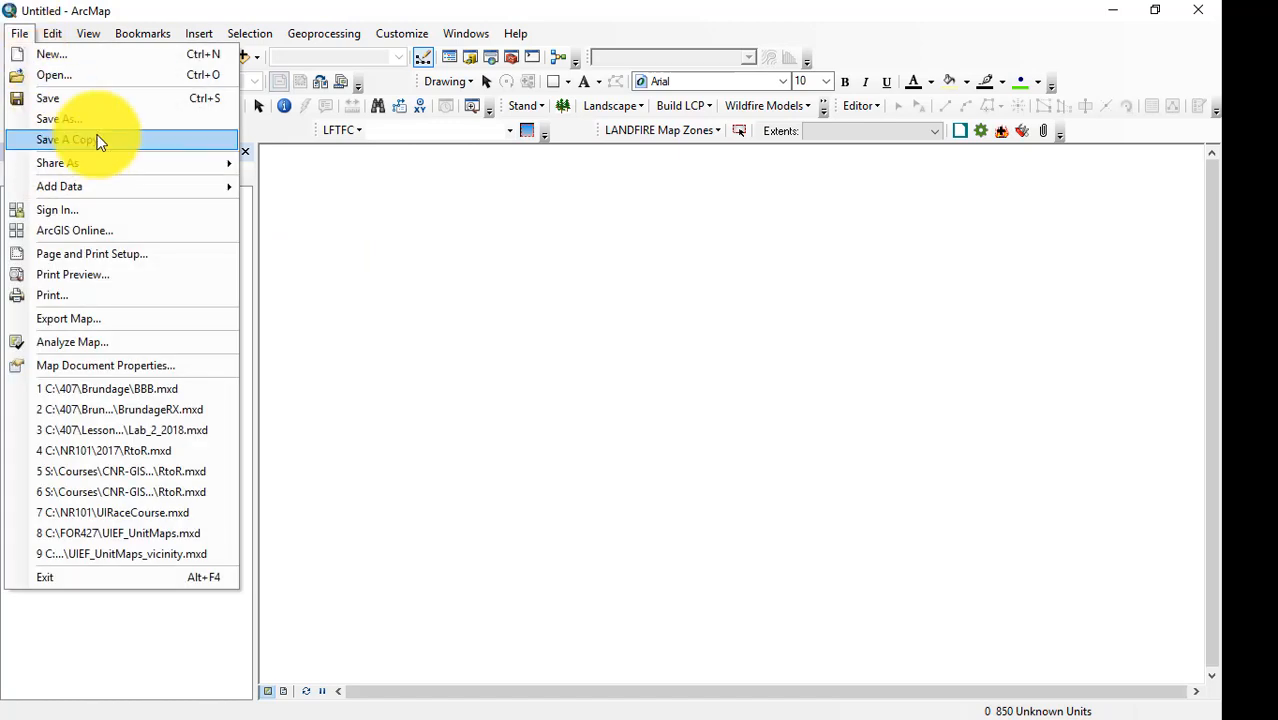
pyautogui.hotkey('ctrl', 's')
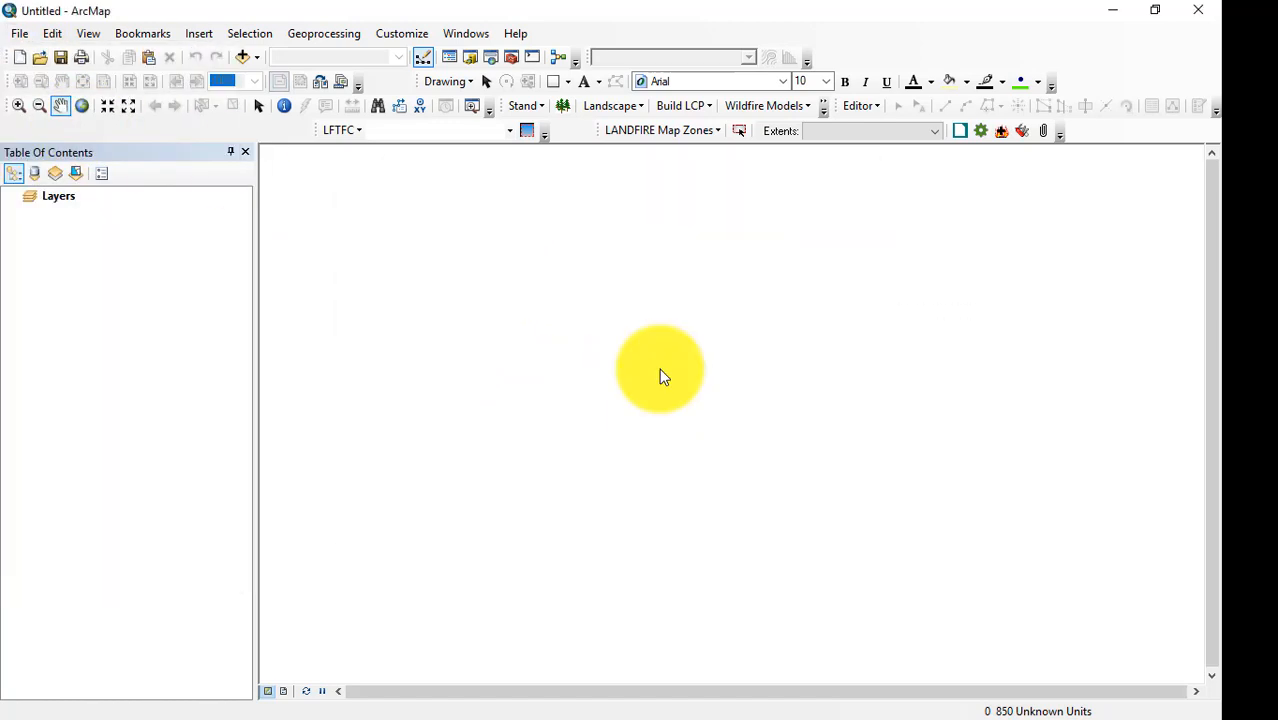
# Start adding data to the map's Layers data frame.
pyautogui.click(256, 58)
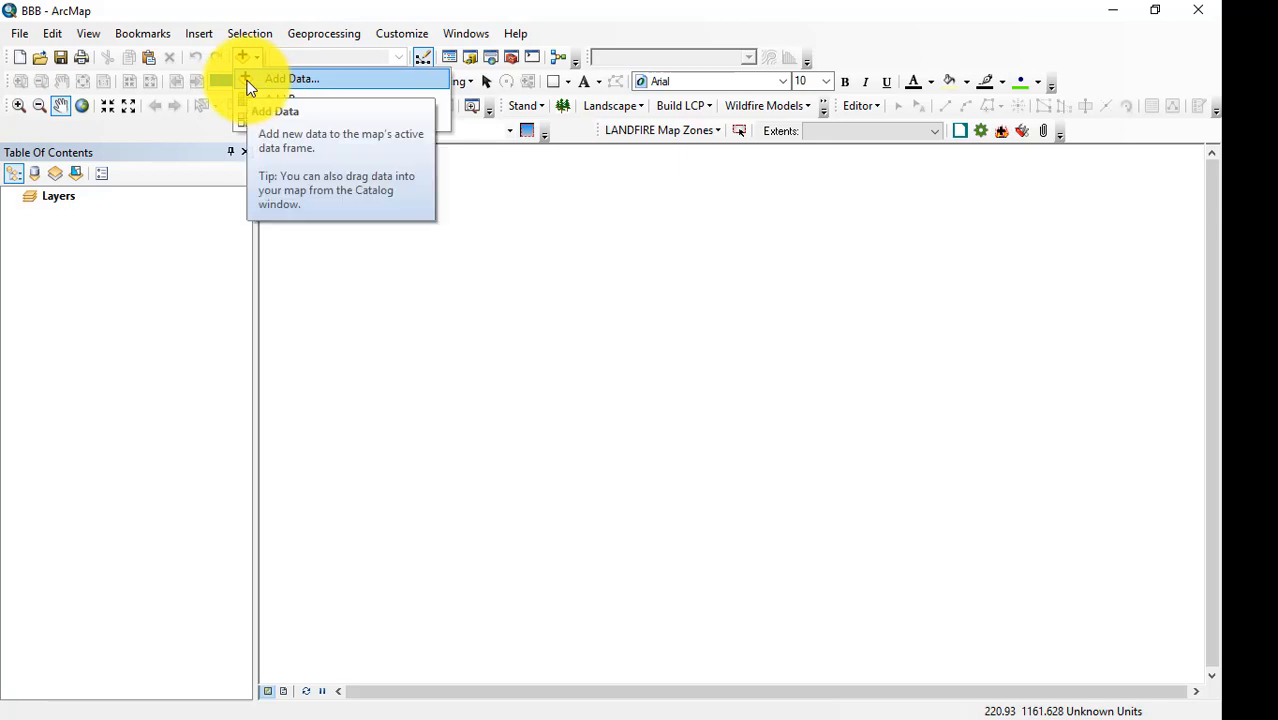
pyautogui.click(259, 82)
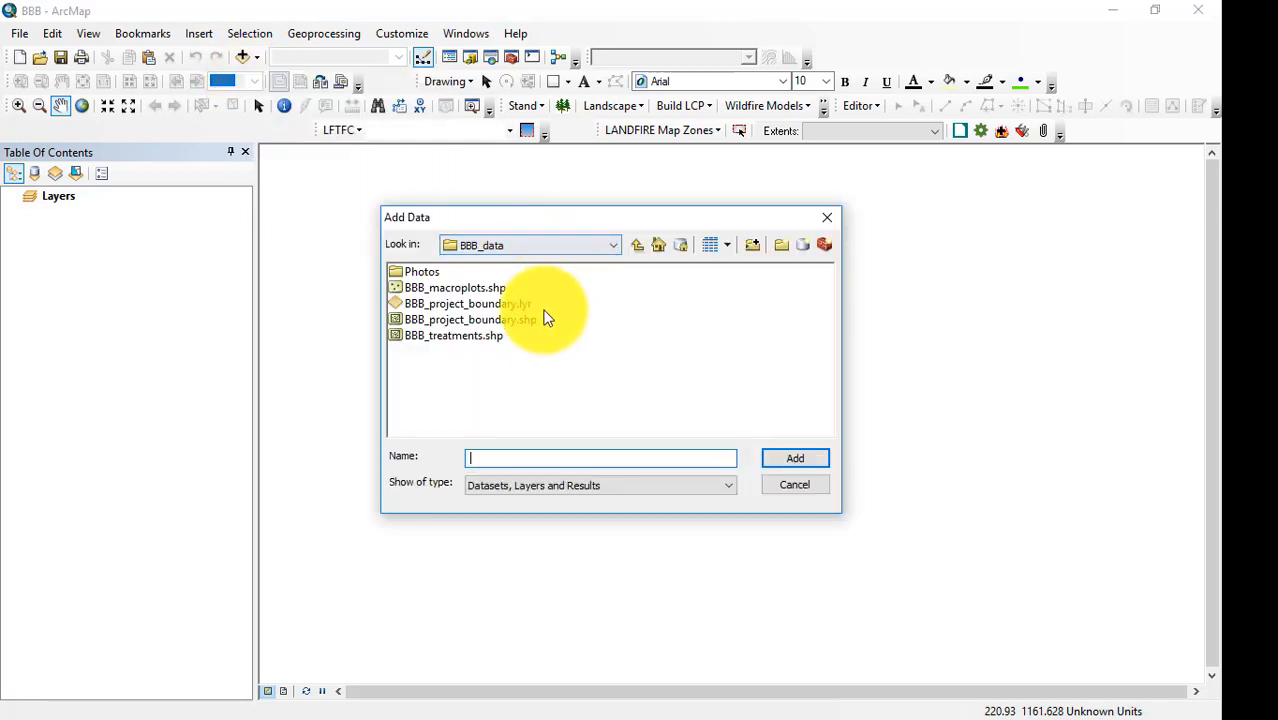
pyautogui.click(615, 248)
pyautogui.click(615, 247)
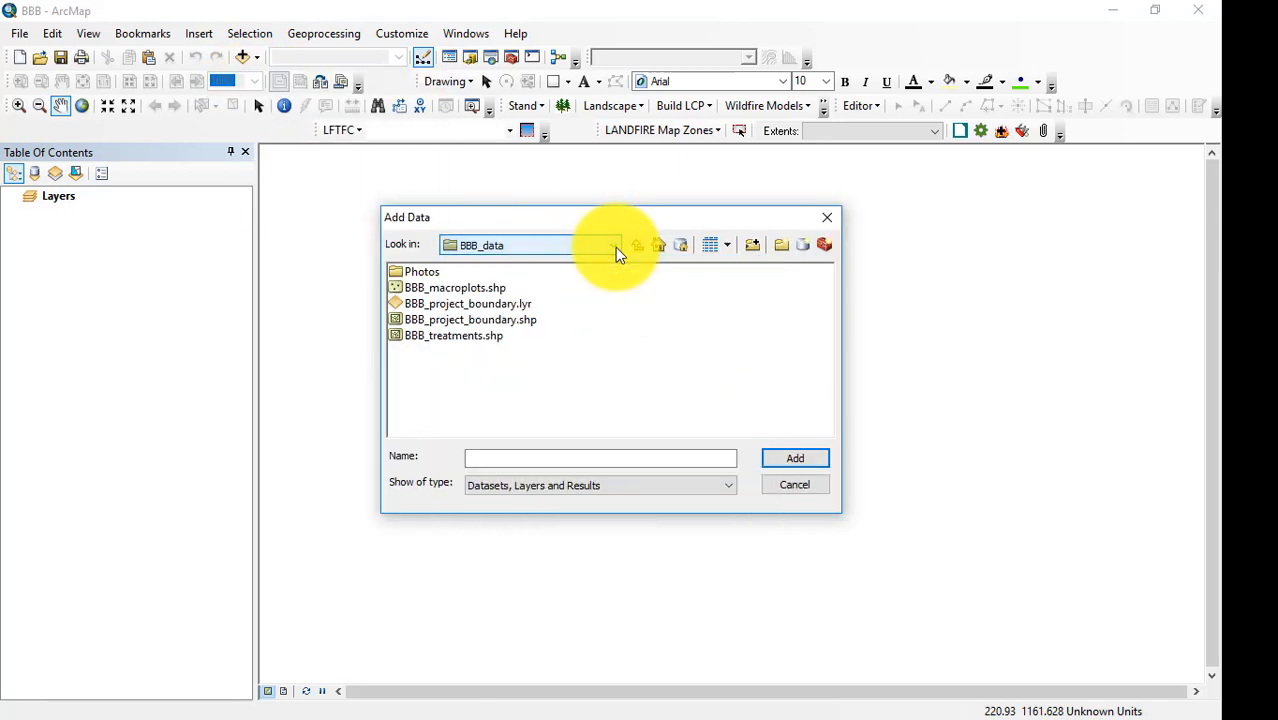
pyautogui.click(754, 250)
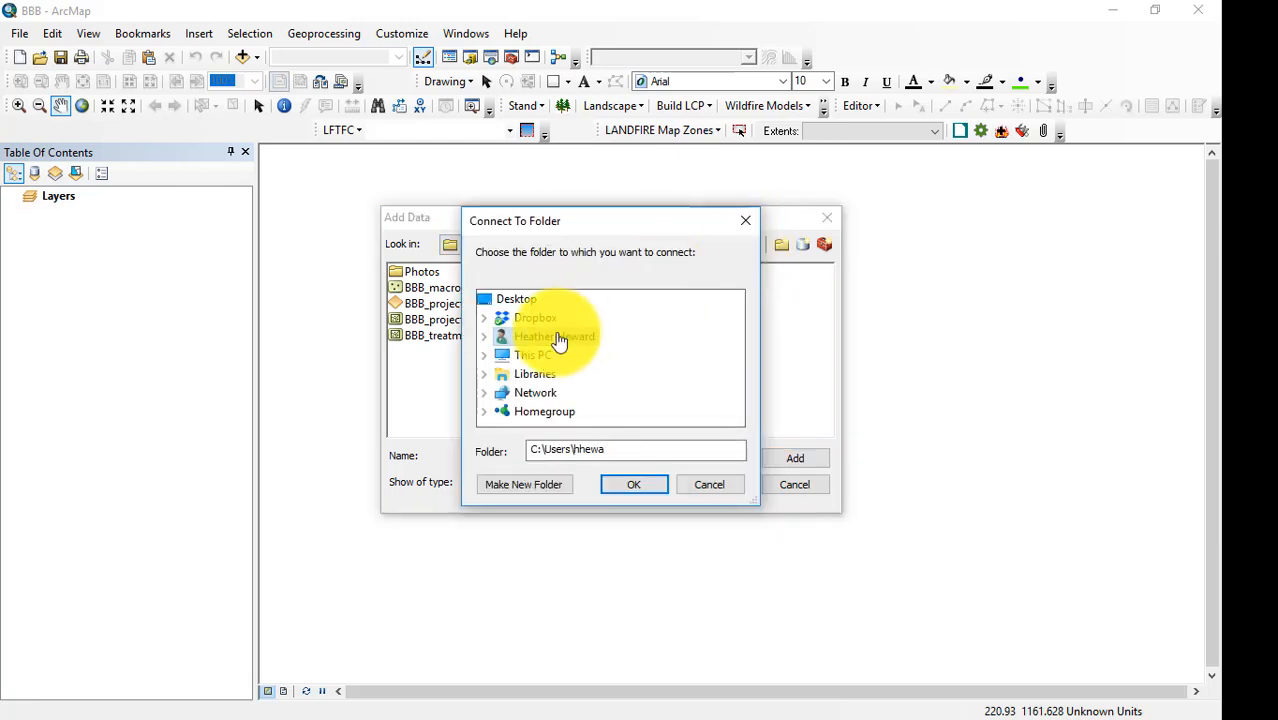
pyautogui.click(742, 222)
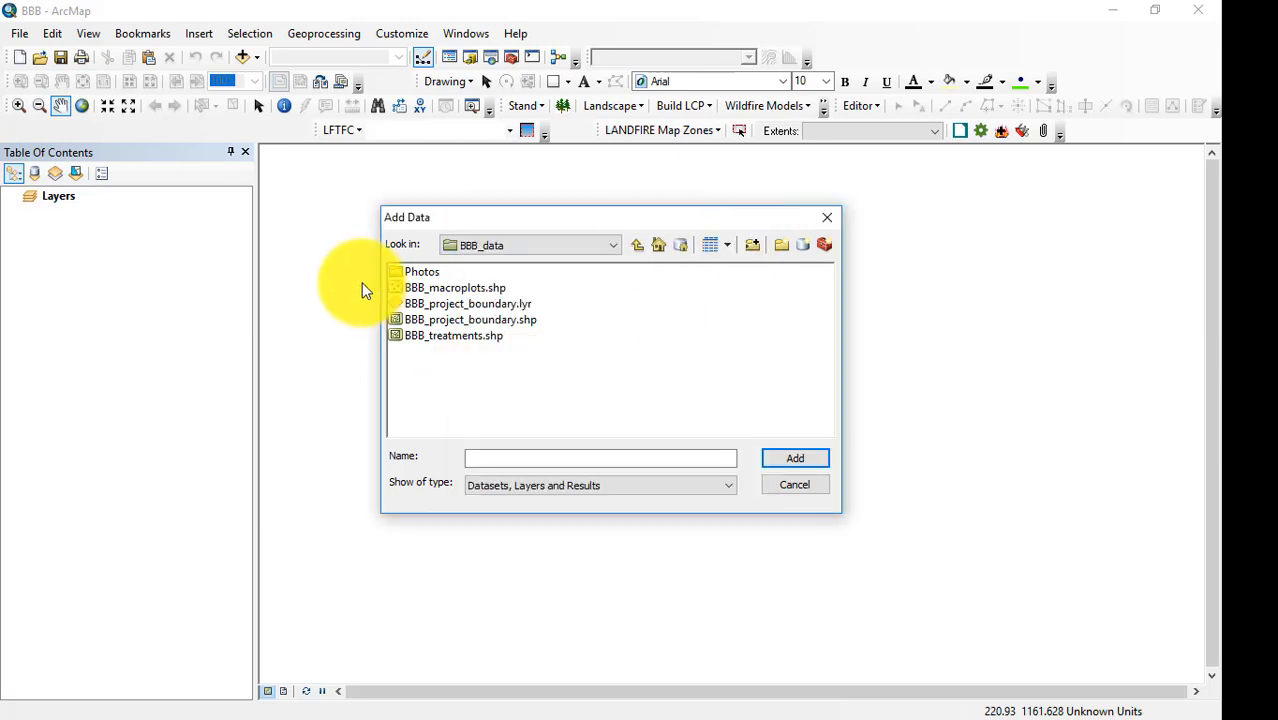
pyautogui.click(613, 245)
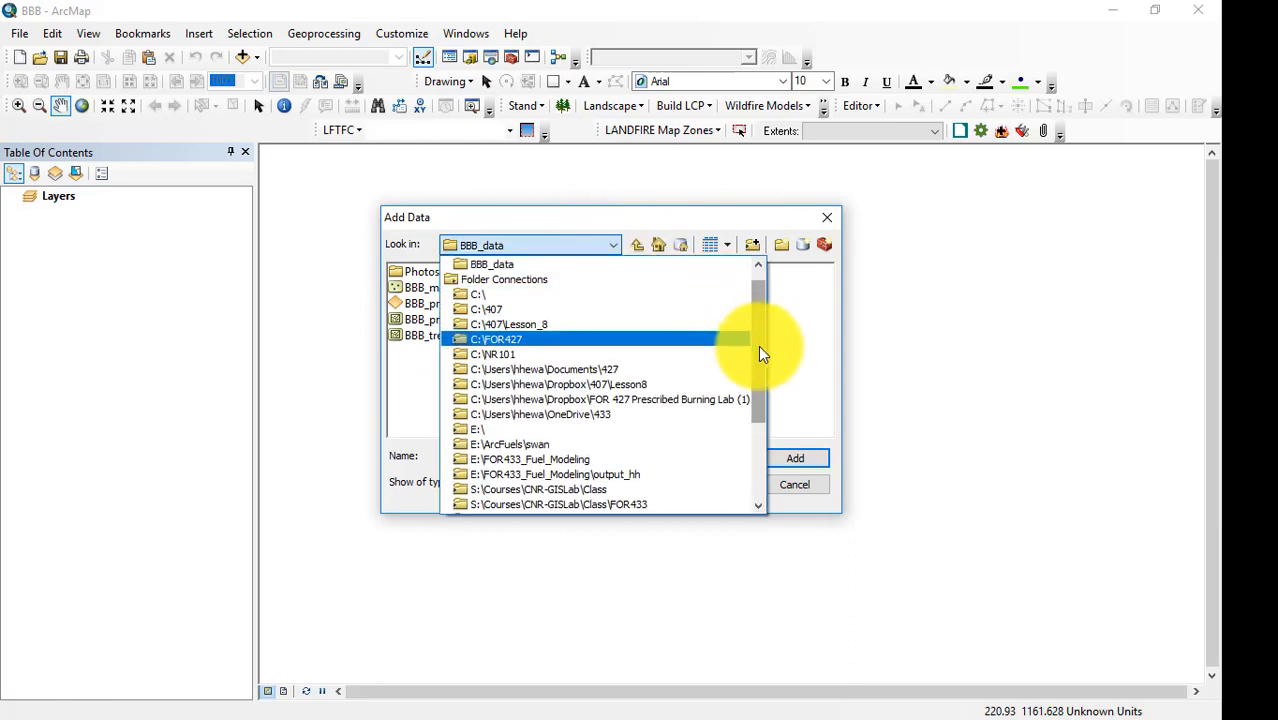
pyautogui.moveTo(758, 345); pyautogui.dragTo(752, 280)
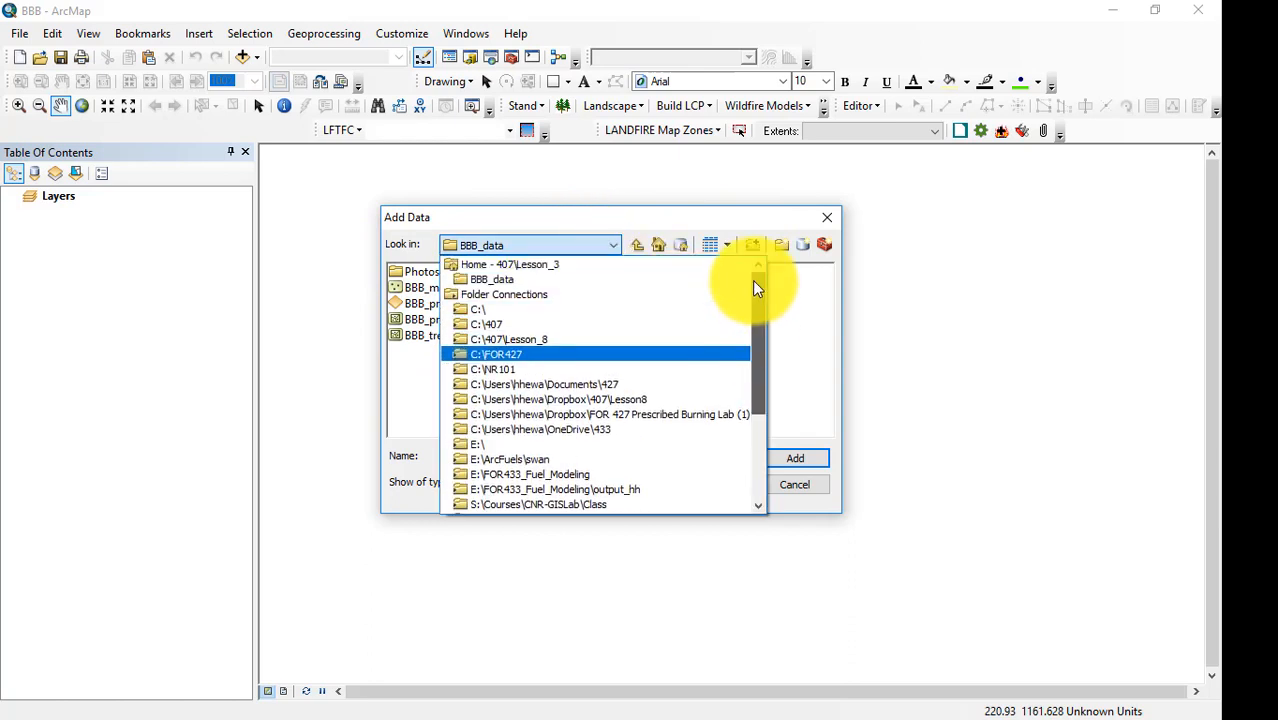
pyautogui.click(492, 278)
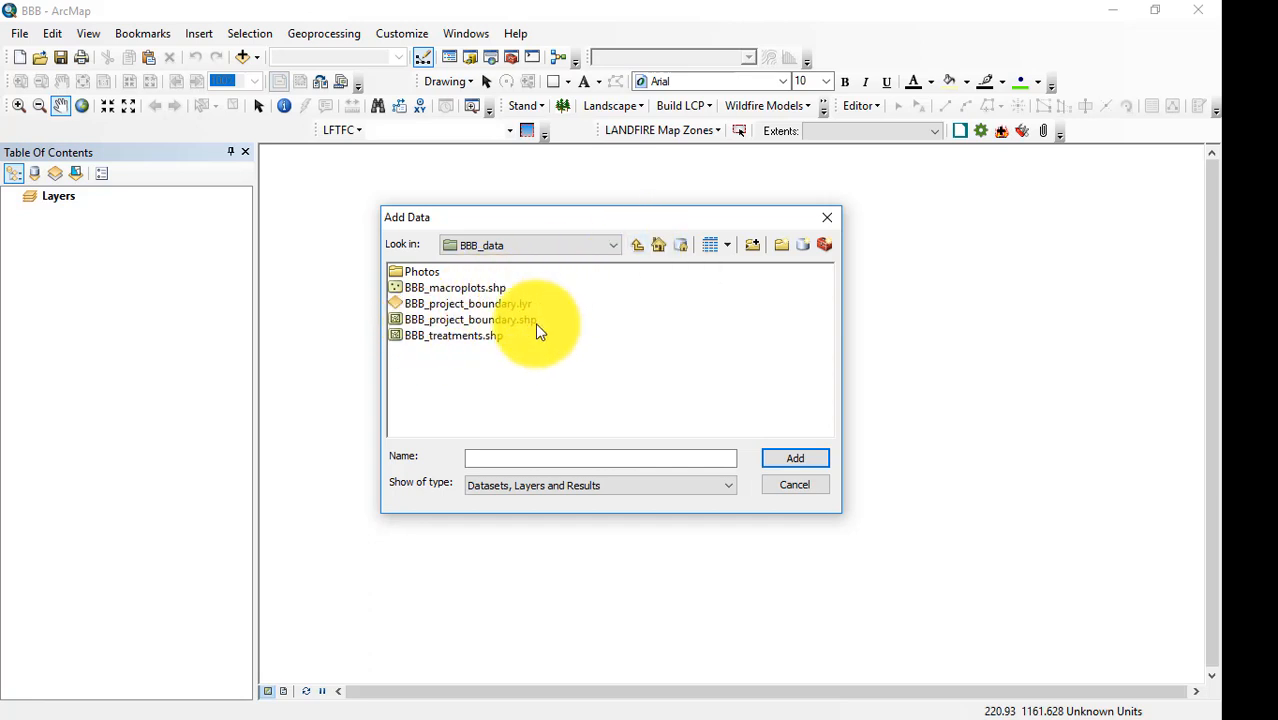
pyautogui.click(616, 250)
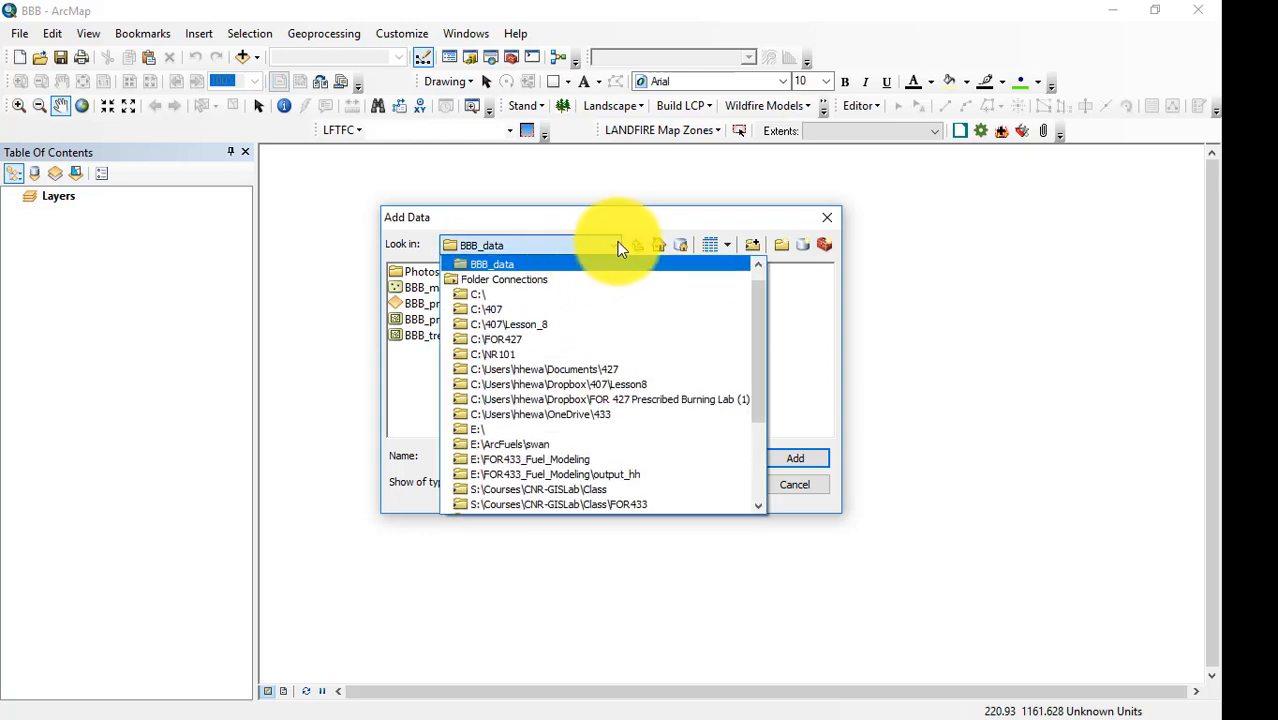
pyautogui.click(626, 243)
# Add the BBB_macroplots, BBB_project_boundary and BBB_treatments feature classes from BBB_project.gdb in the Lesson_3 folder to the map.
pyautogui.click(637, 250)
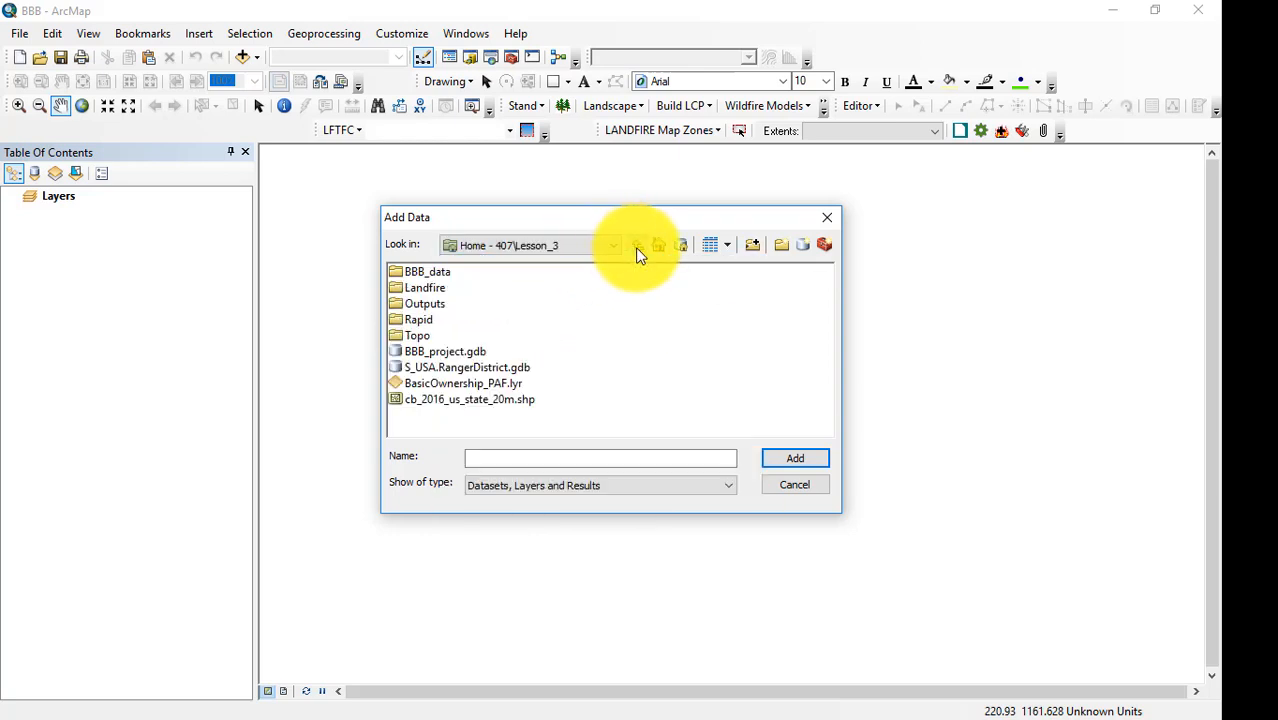
pyautogui.doubleClick(430, 351)
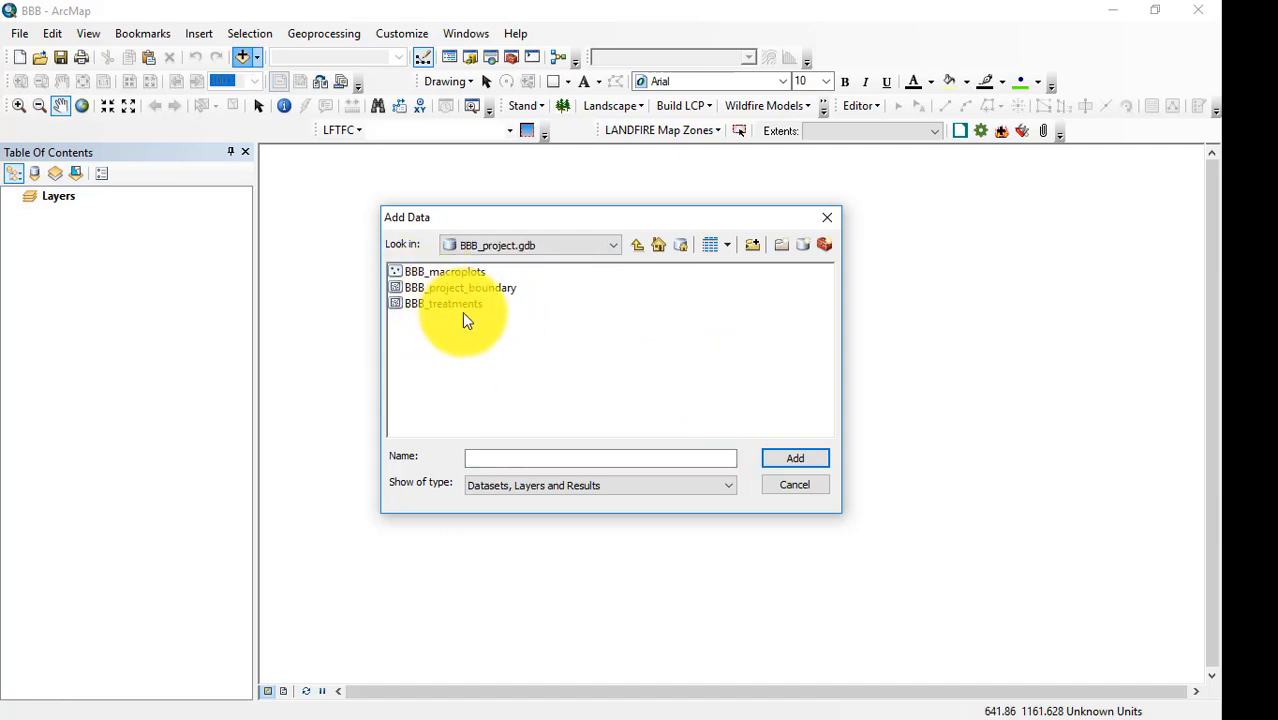
pyautogui.click(440, 273)
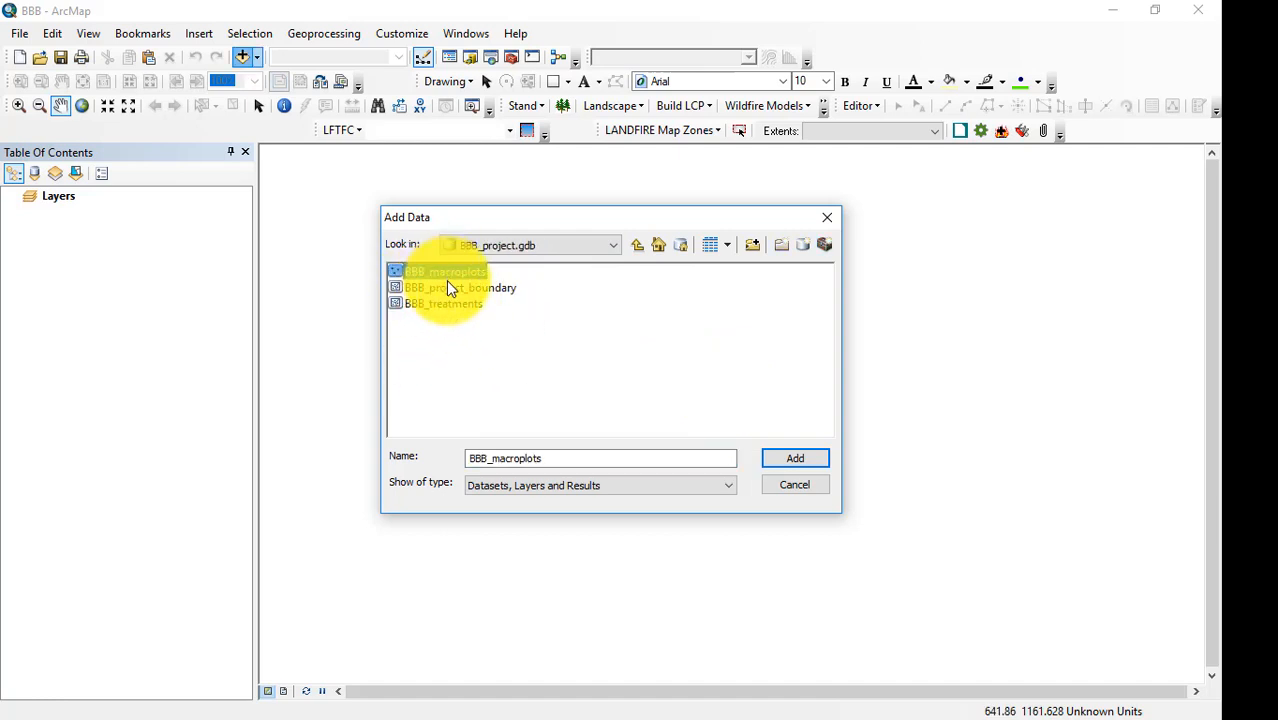
pyautogui.keyDown('ctrl'); pyautogui.click(449, 287); pyautogui.keyUp('ctrl')
pyautogui.keyDown('ctrl'); pyautogui.click(449, 302); pyautogui.keyUp('ctrl')
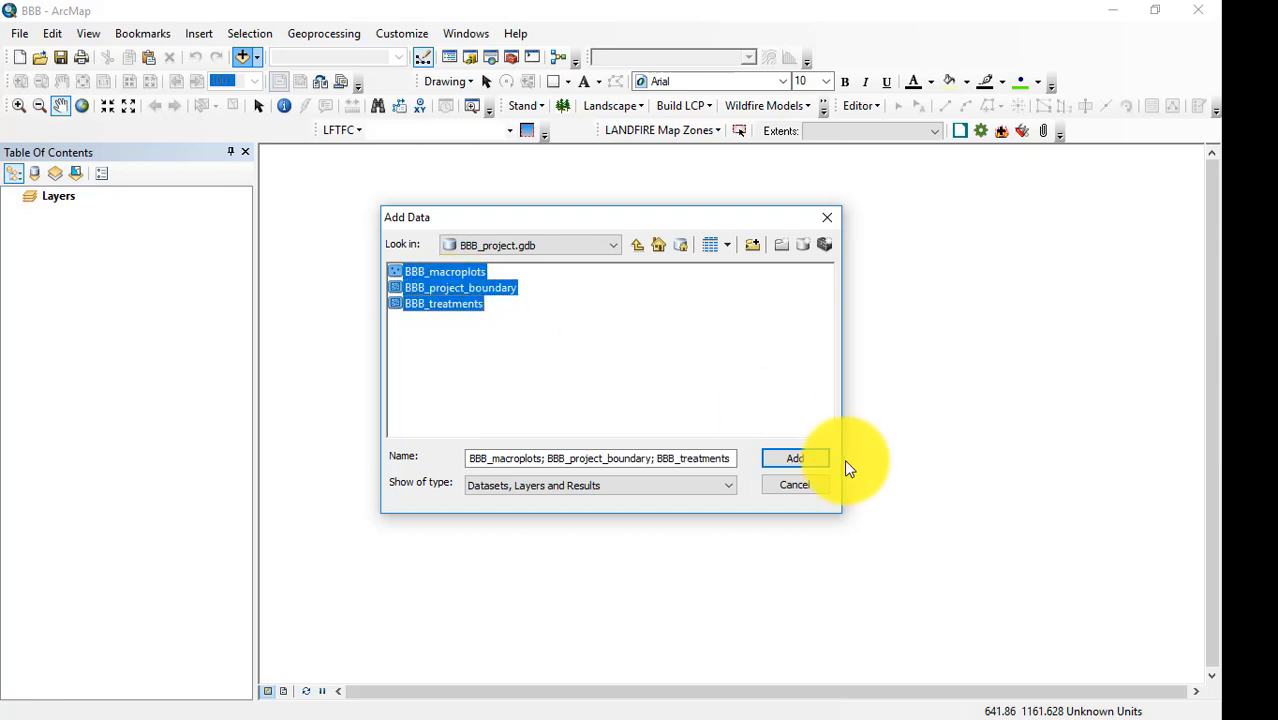
pyautogui.click(808, 462)
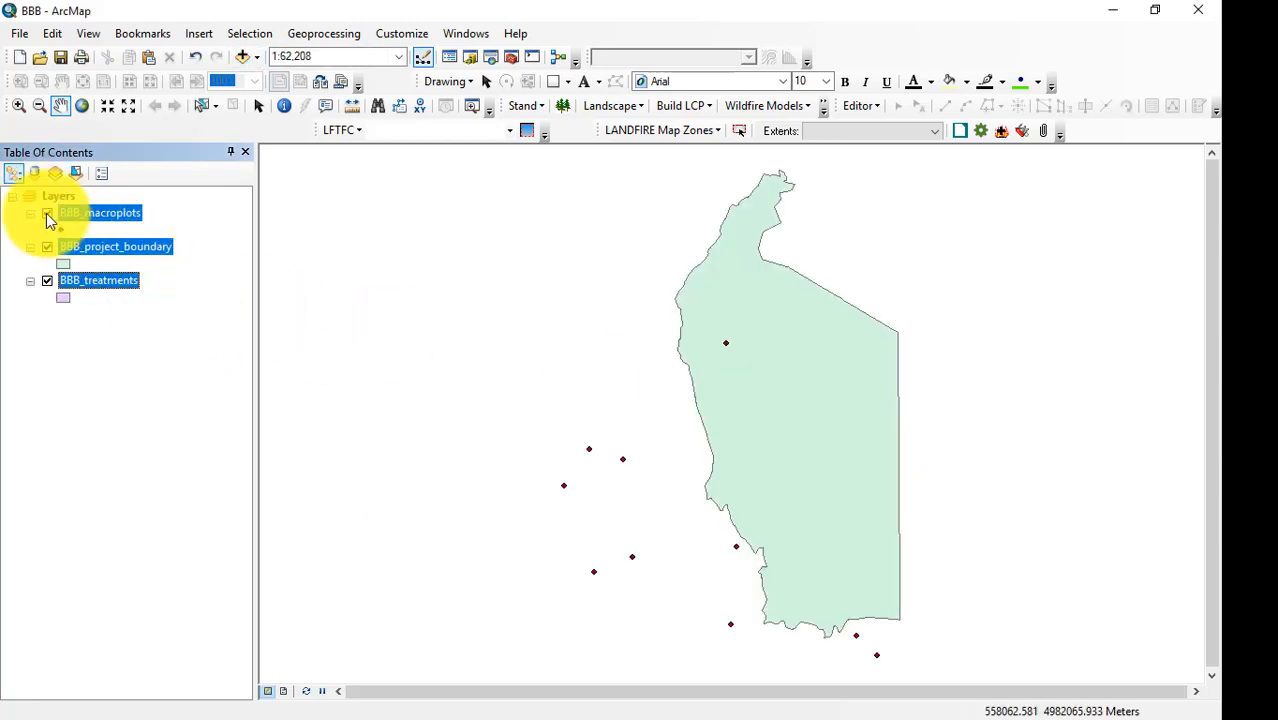
# Change the BBB_project_boundary layer's symbol to Hollow with an outline width of 2.
pyautogui.click(123, 228)
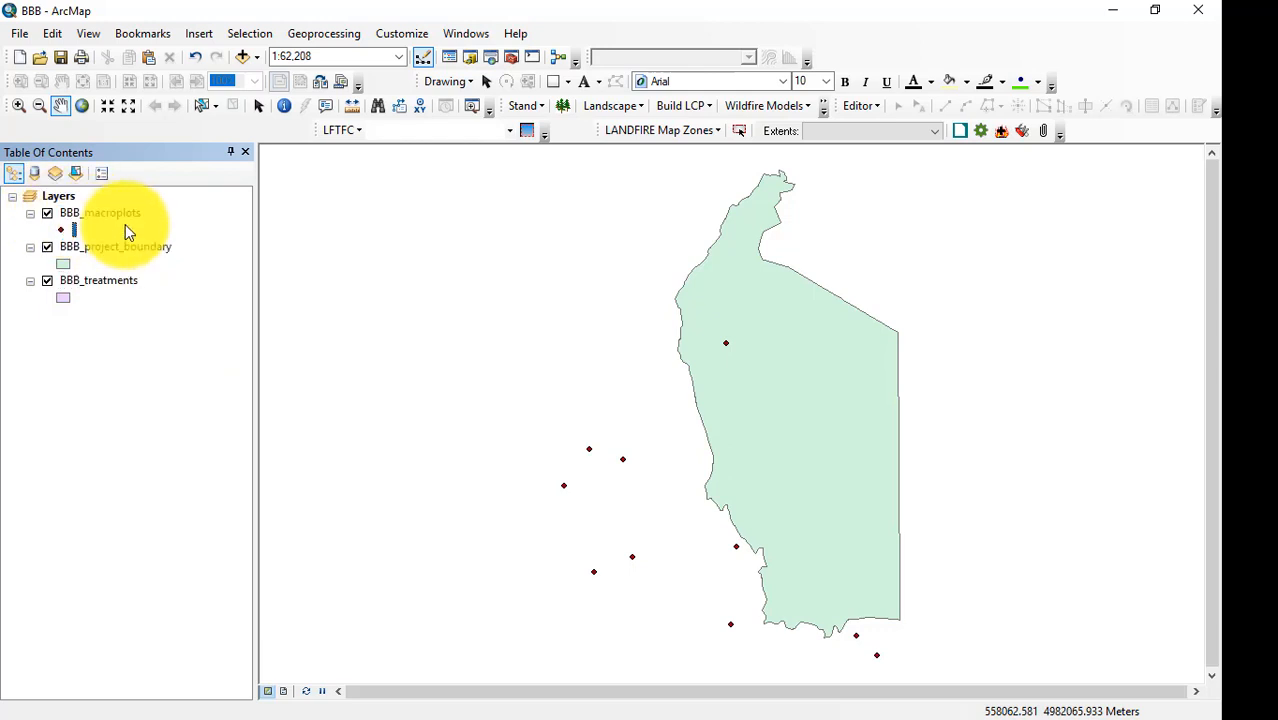
pyautogui.click(118, 247)
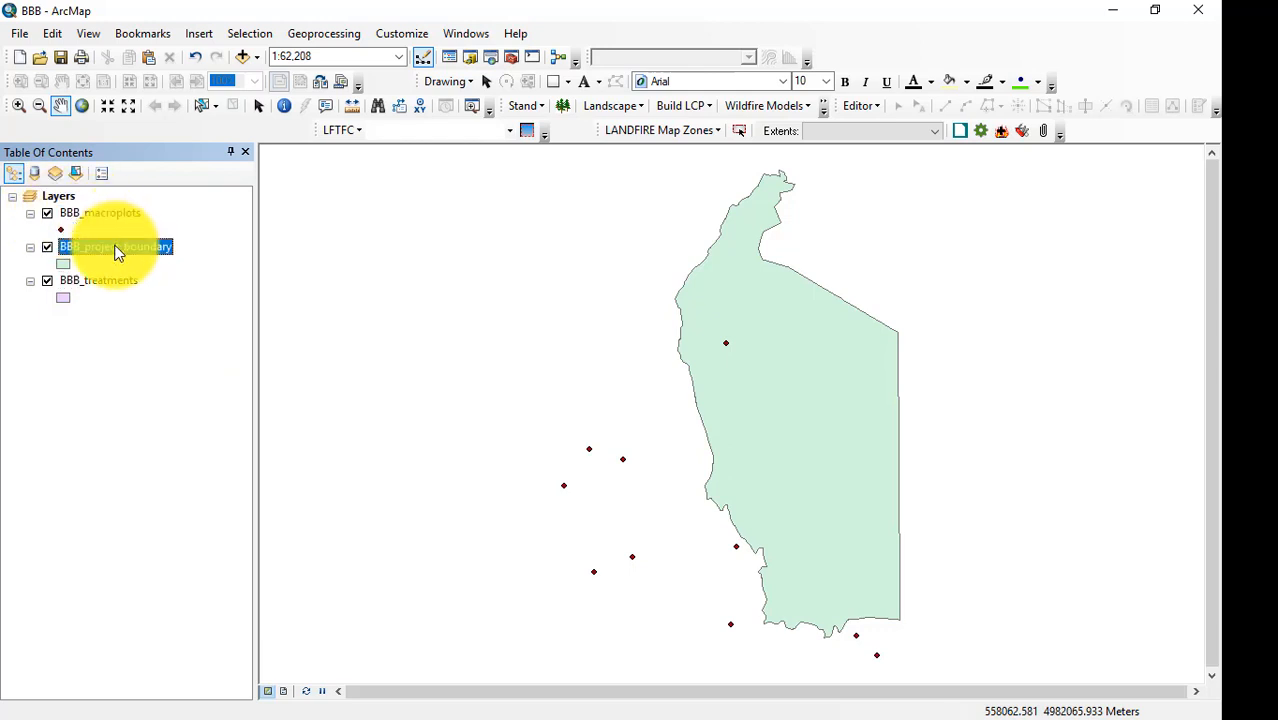
pyautogui.click(62, 264)
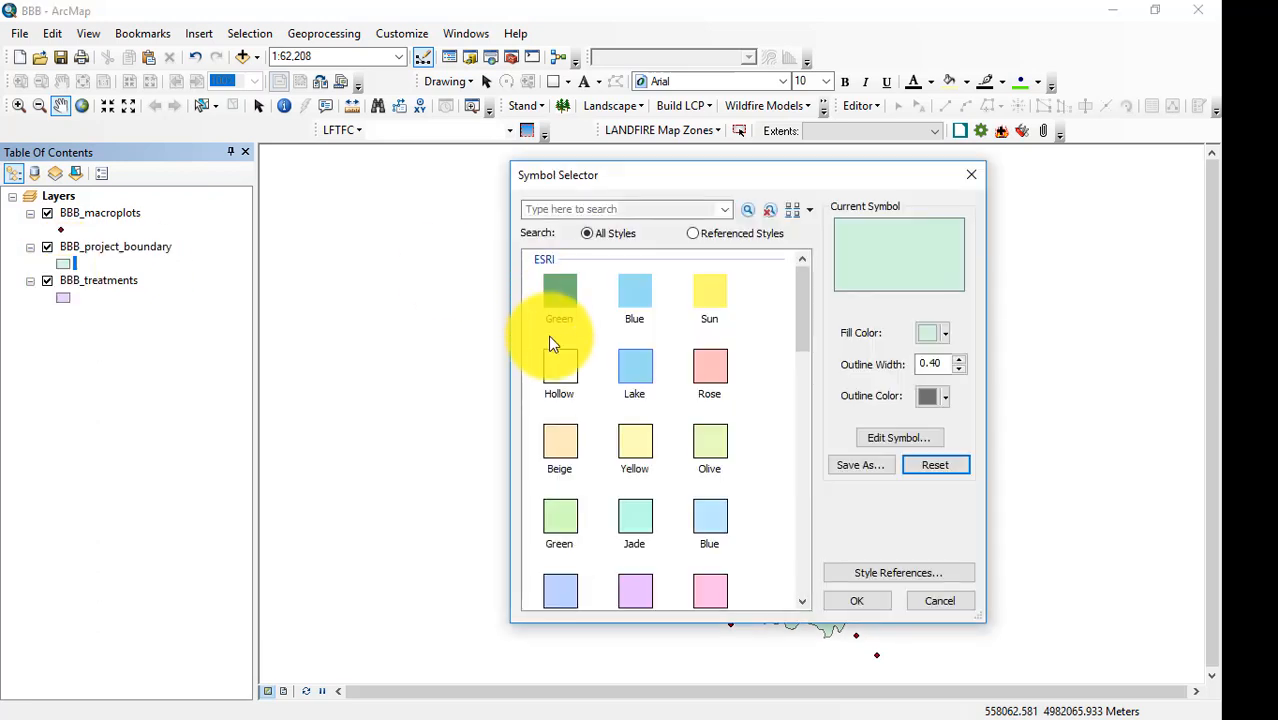
pyautogui.click(561, 368)
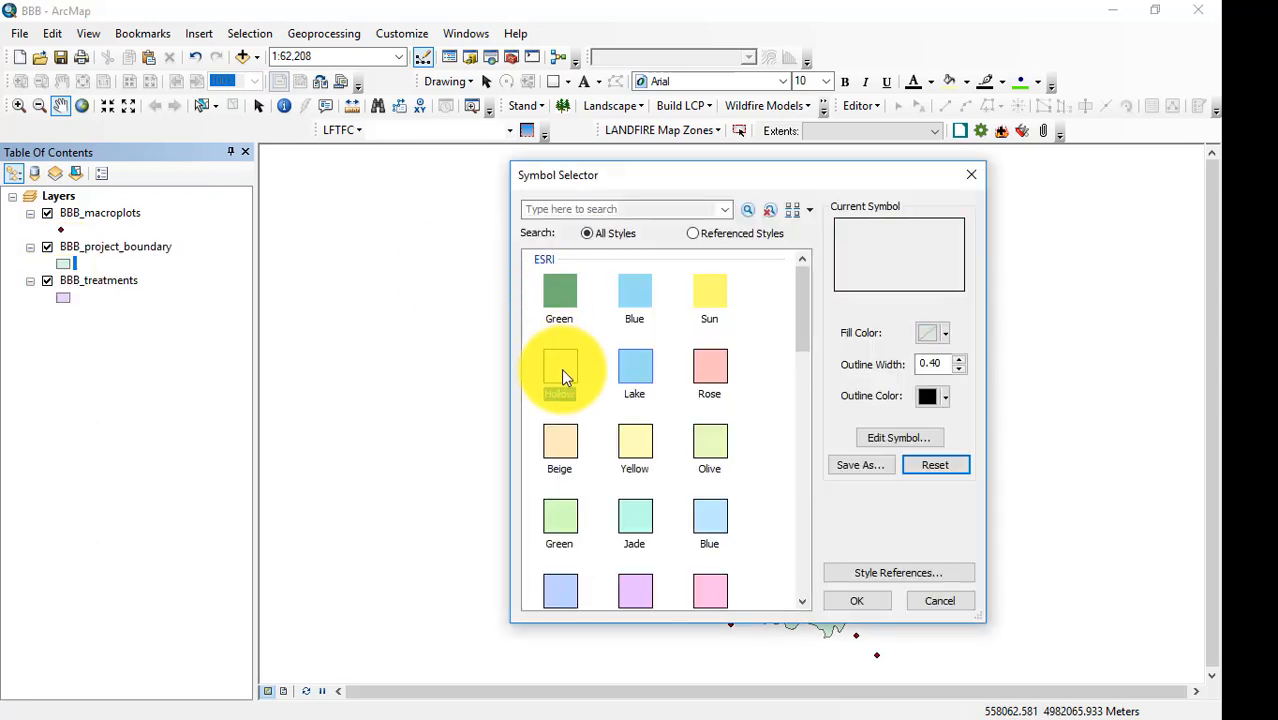
pyautogui.click(948, 364)
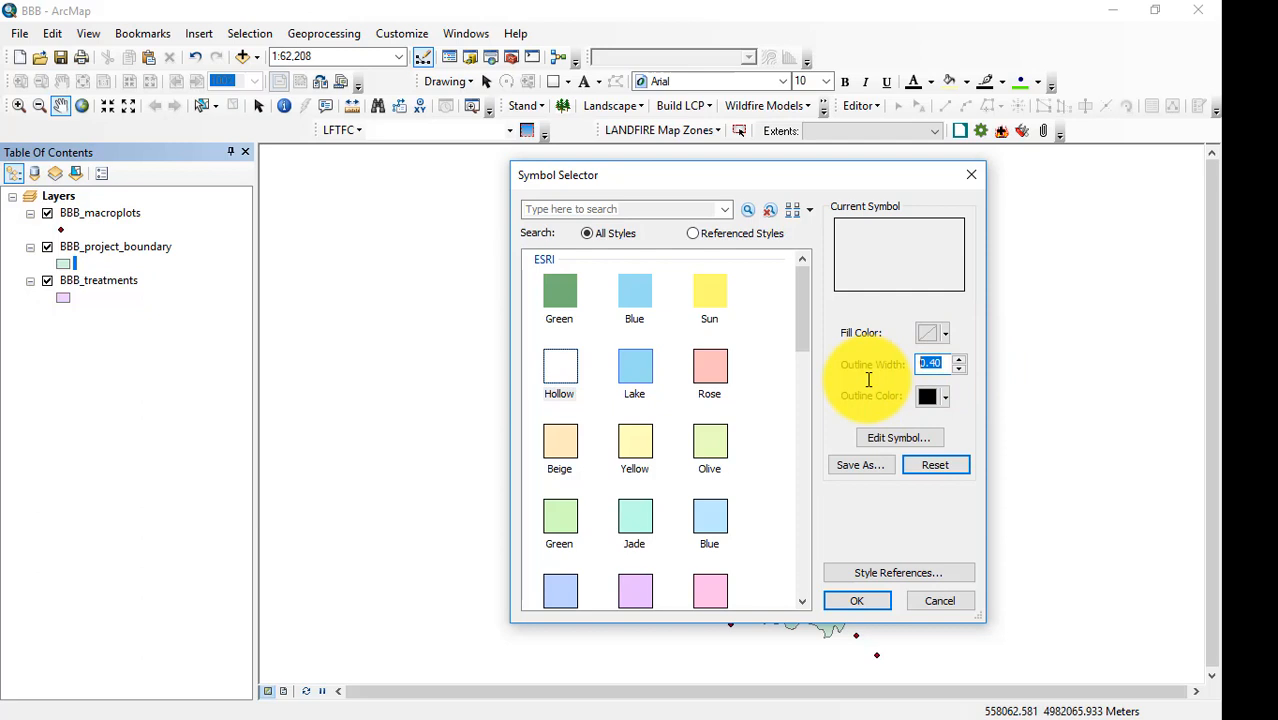
pyautogui.write('2')
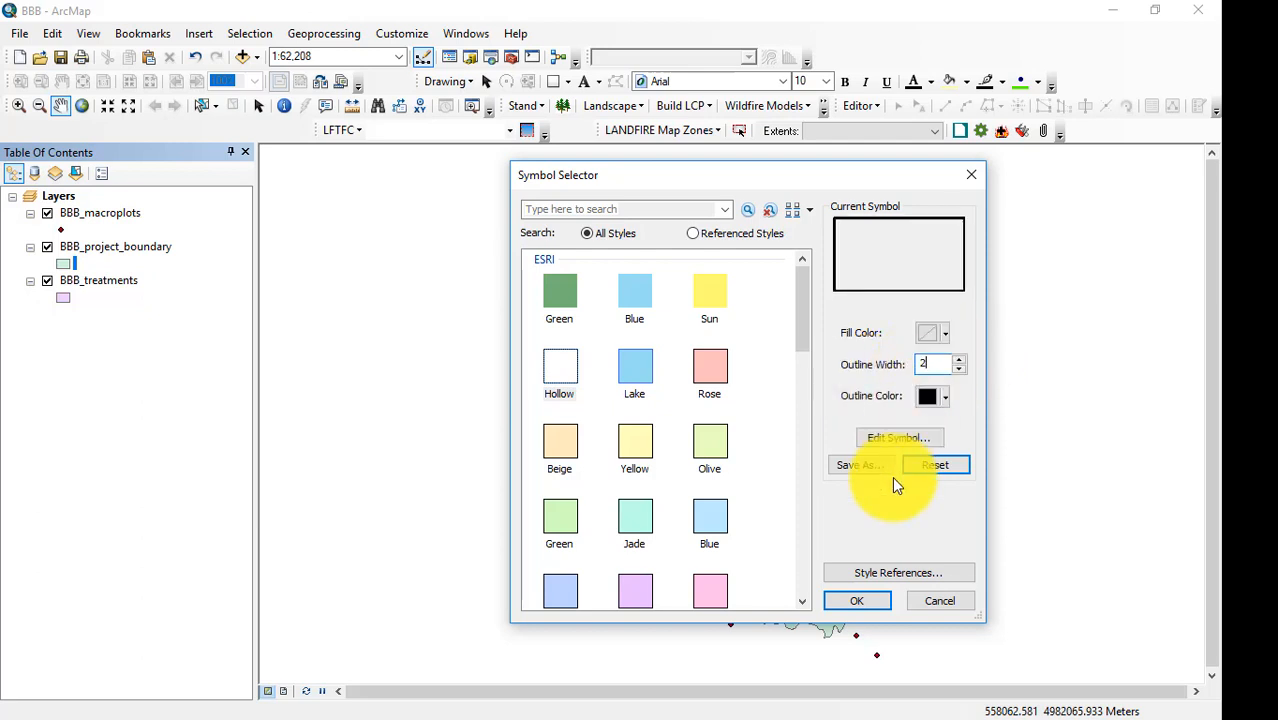
pyautogui.click(857, 600)
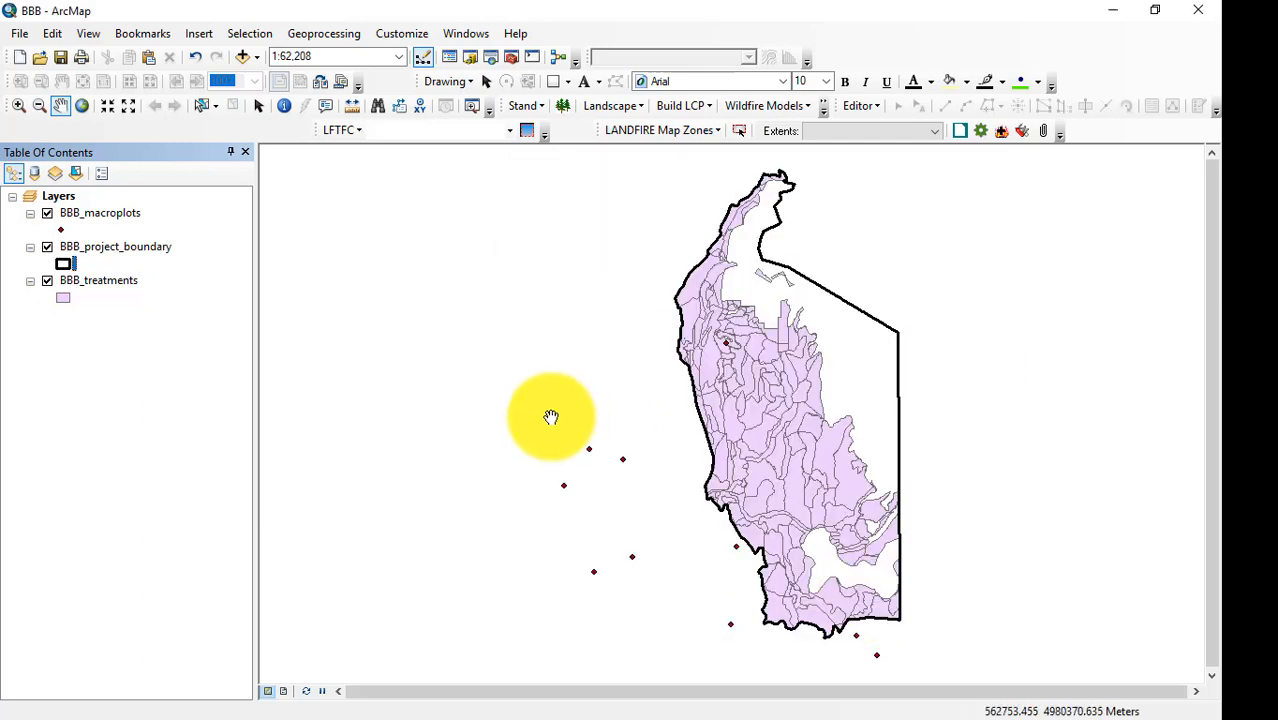
# Open the symbology settings in the BBB_treatments layer's properties.
pyautogui.rightClick(87, 281)
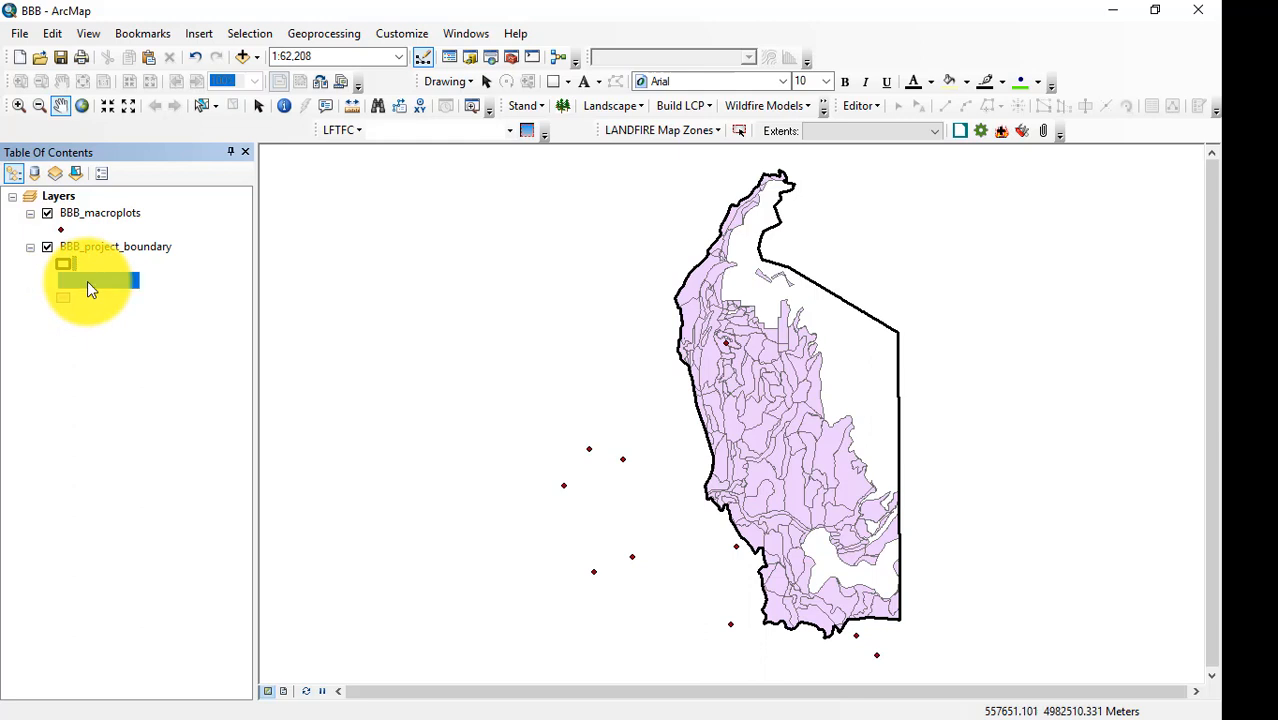
pyautogui.click(165, 673)
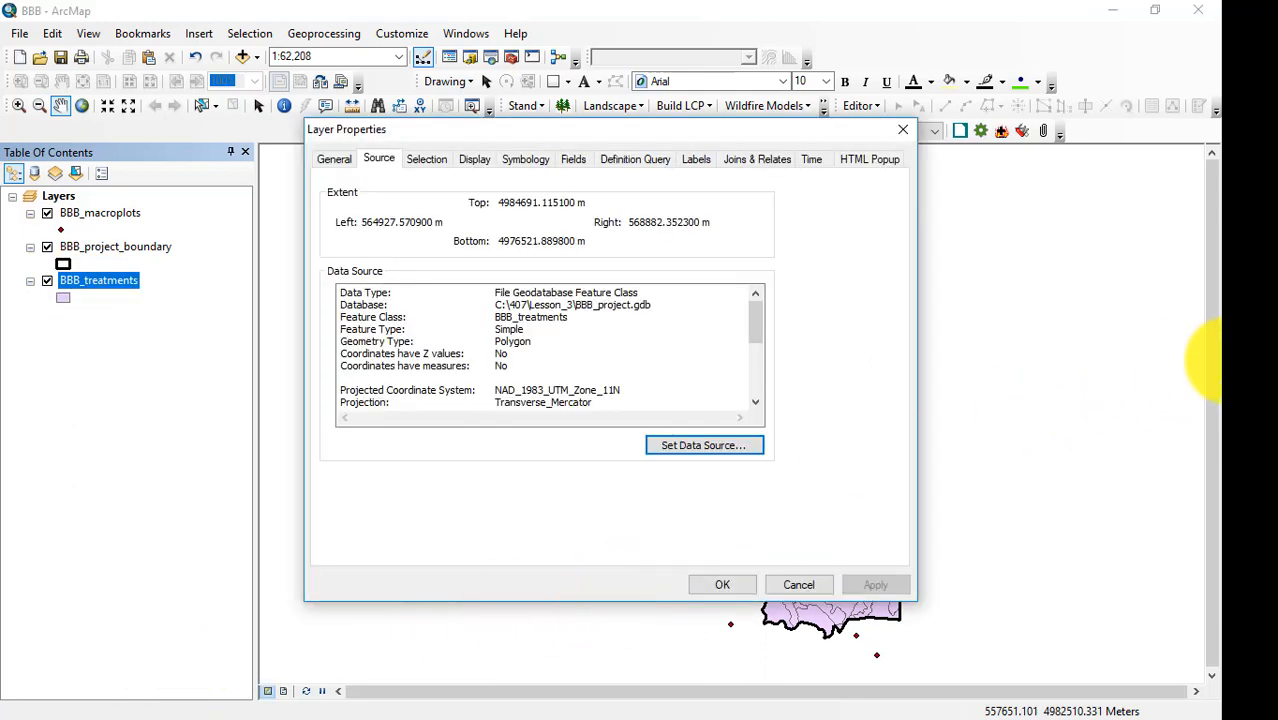
pyautogui.click(518, 162)
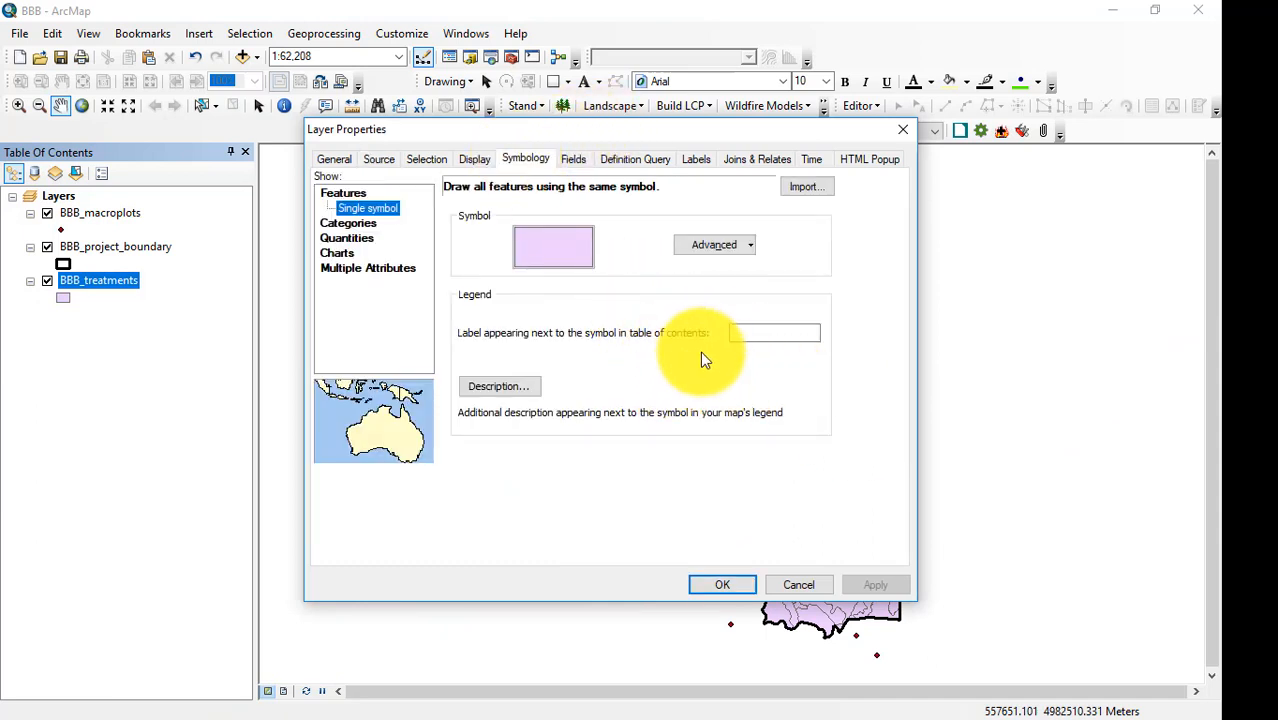
# Switch to Acrobat Reader, examine the vegetation treatments map and legend on page 37 of BBB_EnvironmentalAssessment.pdf, and return to ArcMap.
pyautogui.hotkey('alt', 'Tab')
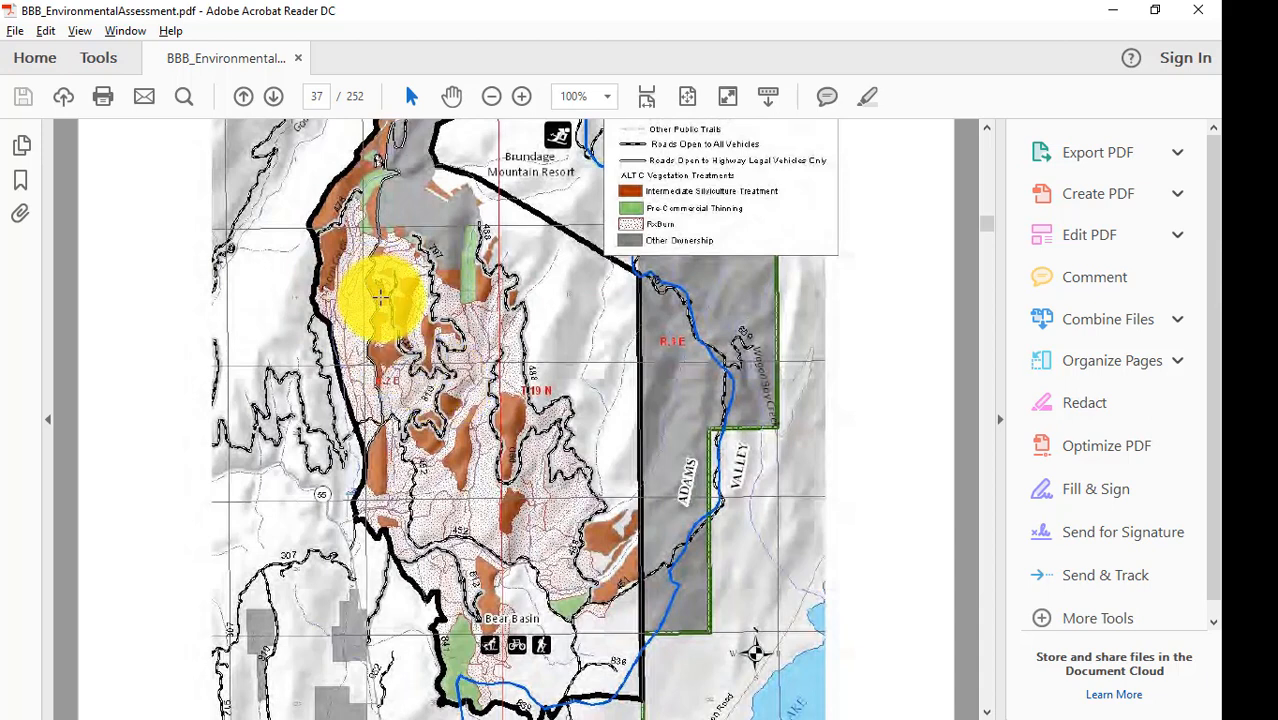
pyautogui.scroll(-3, 598, 386)
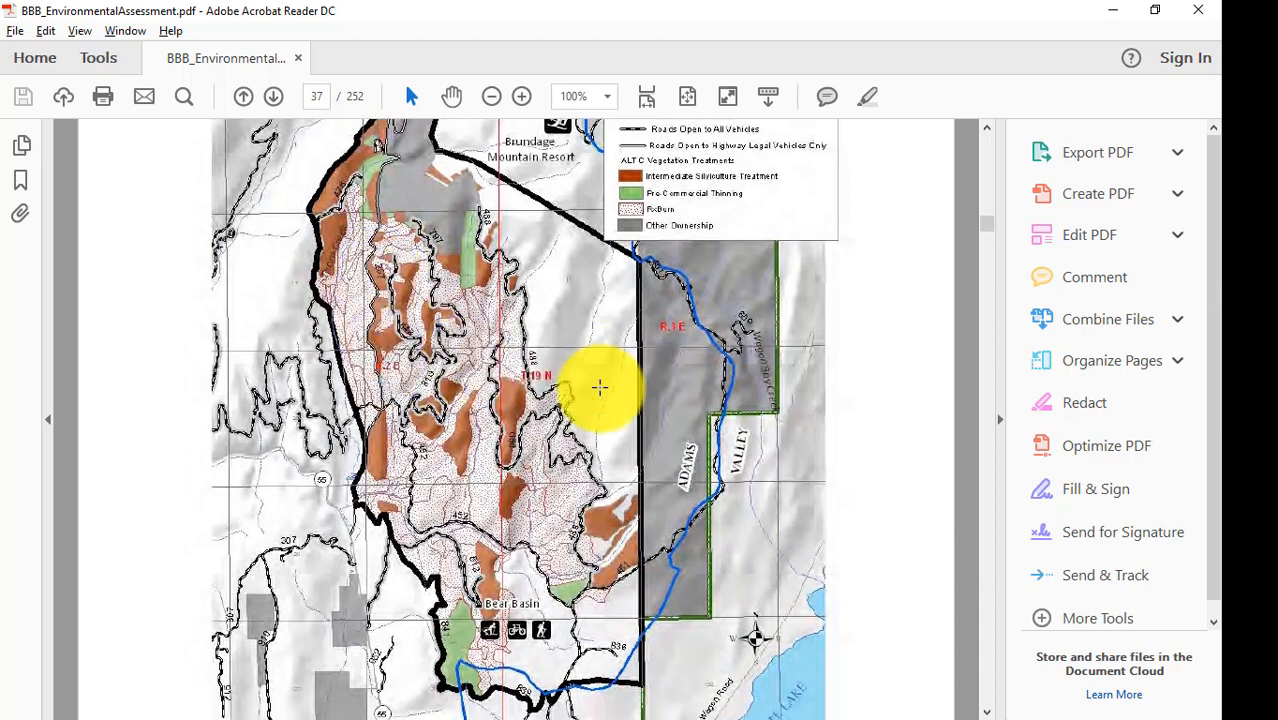
pyautogui.scroll(-2, 598, 386)
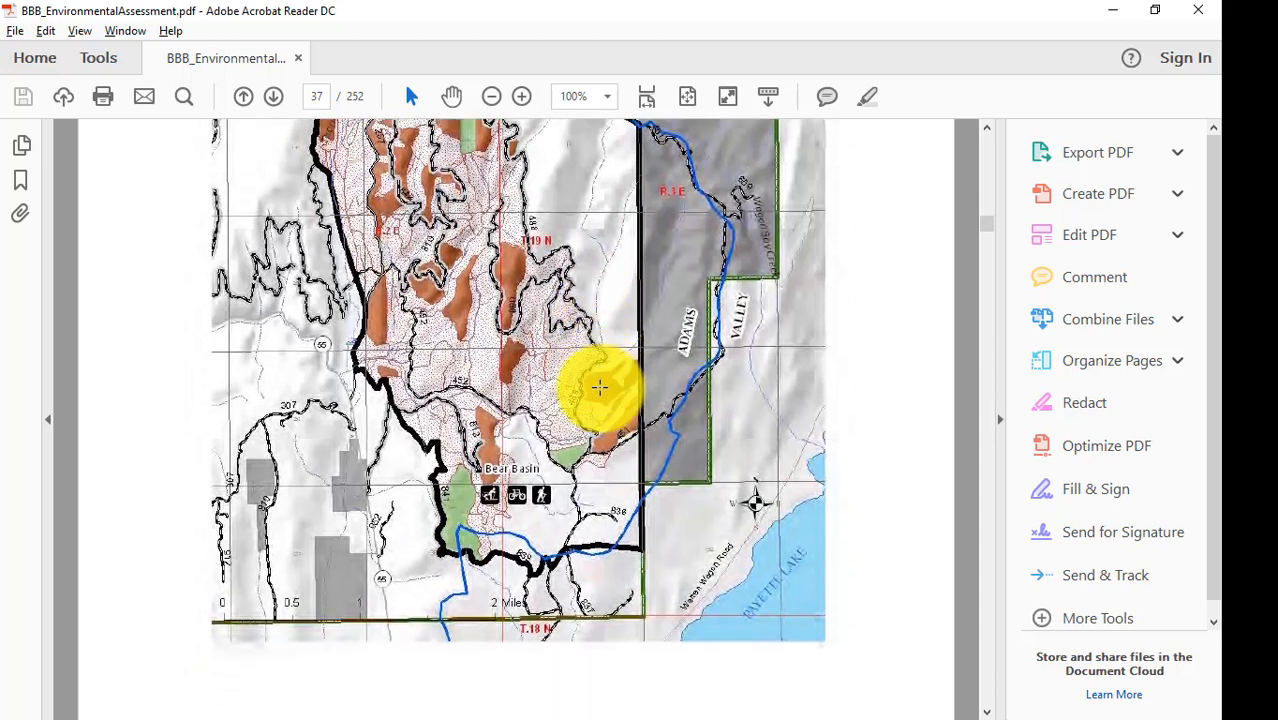
pyautogui.scroll(3, 598, 386)
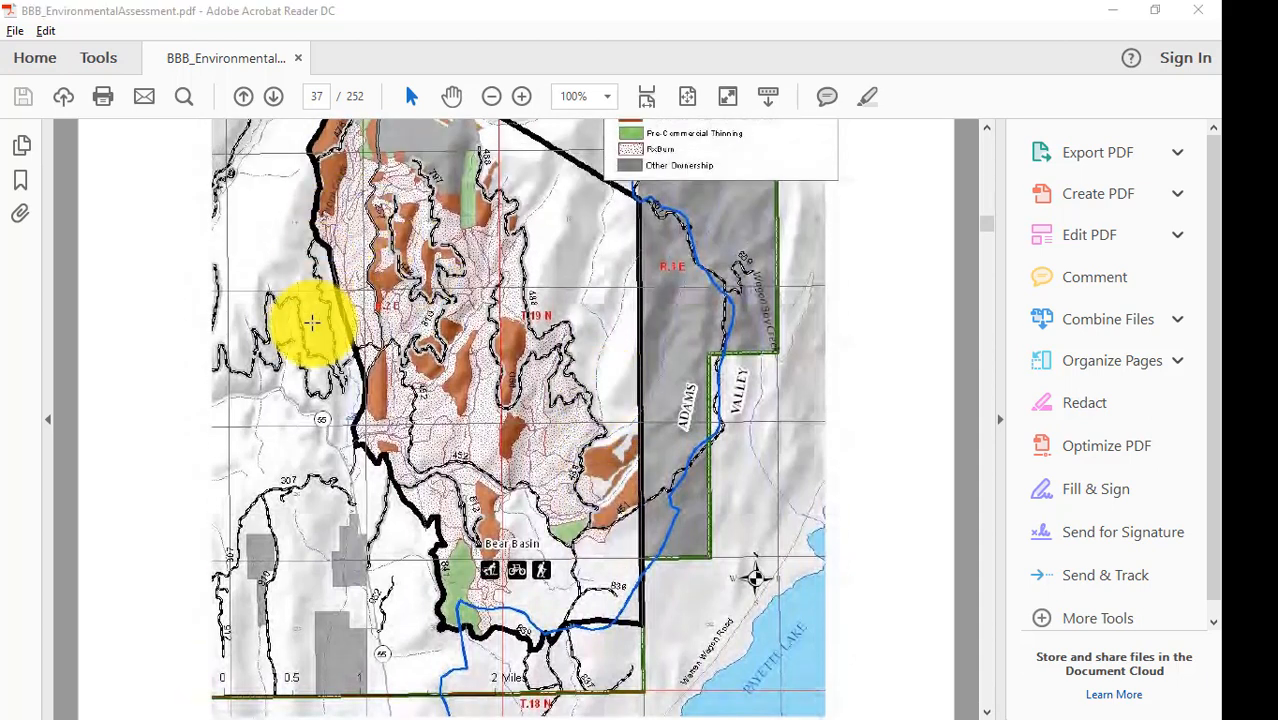
pyautogui.hotkey('alt', 'Tab')
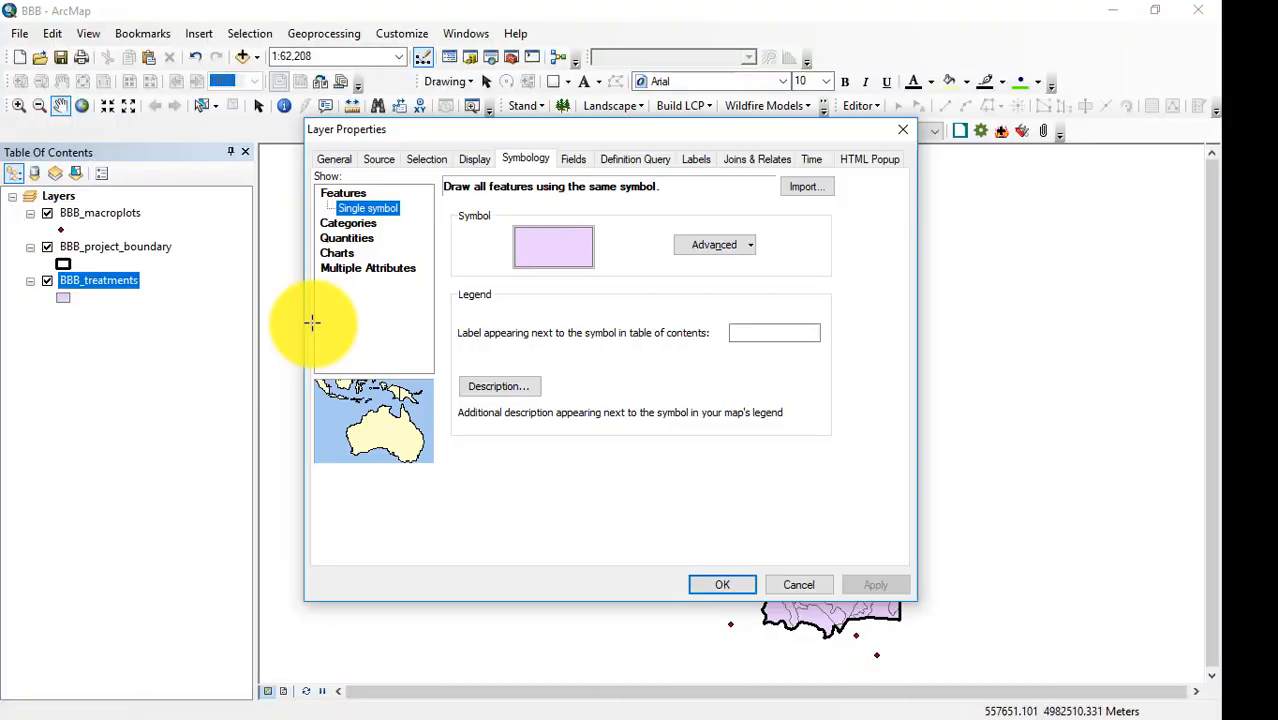
# Symbolize BBB_treatments by unique values of the DisplayC field, adding all values and turning off the all other values class.
pyautogui.click(343, 225)
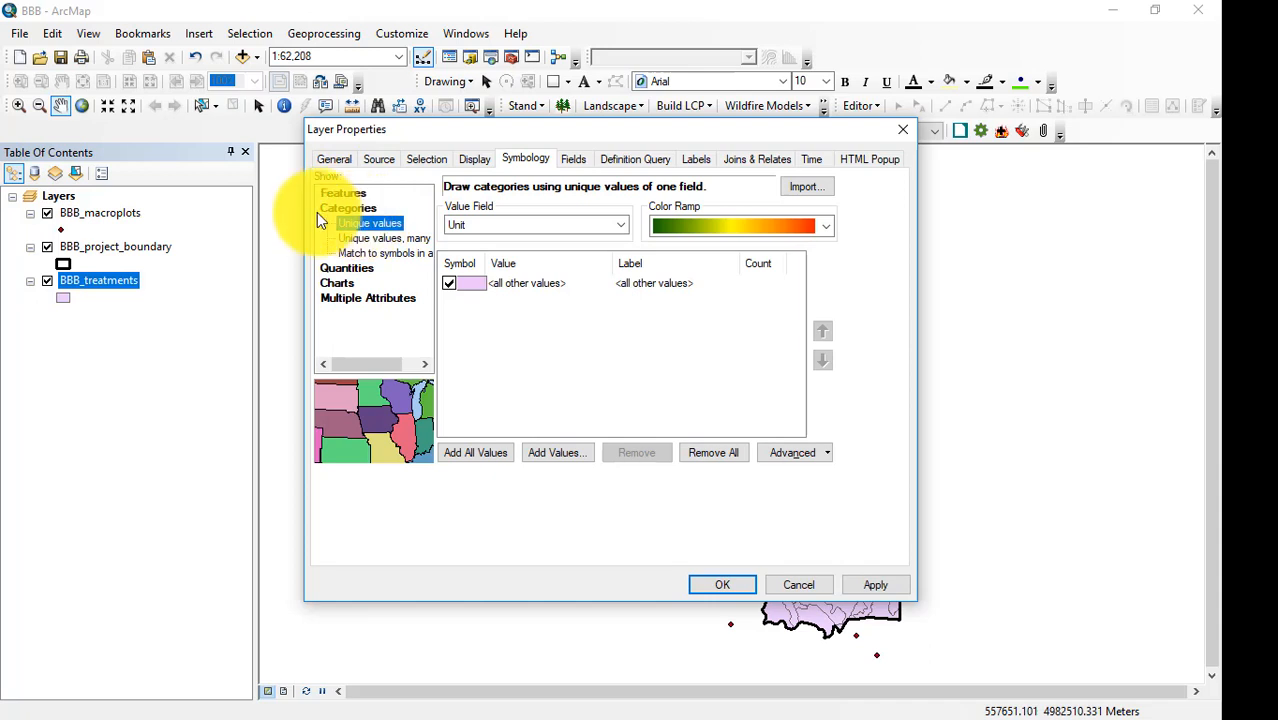
pyautogui.click(616, 228)
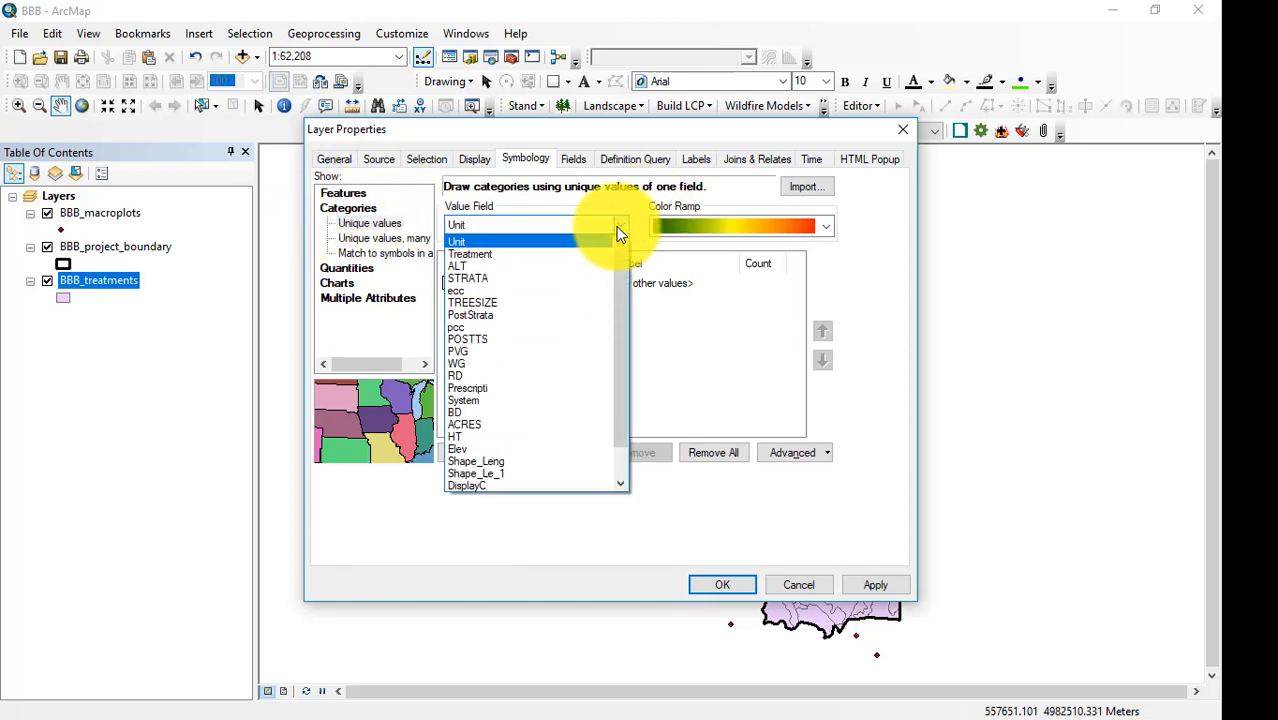
pyautogui.click(477, 485)
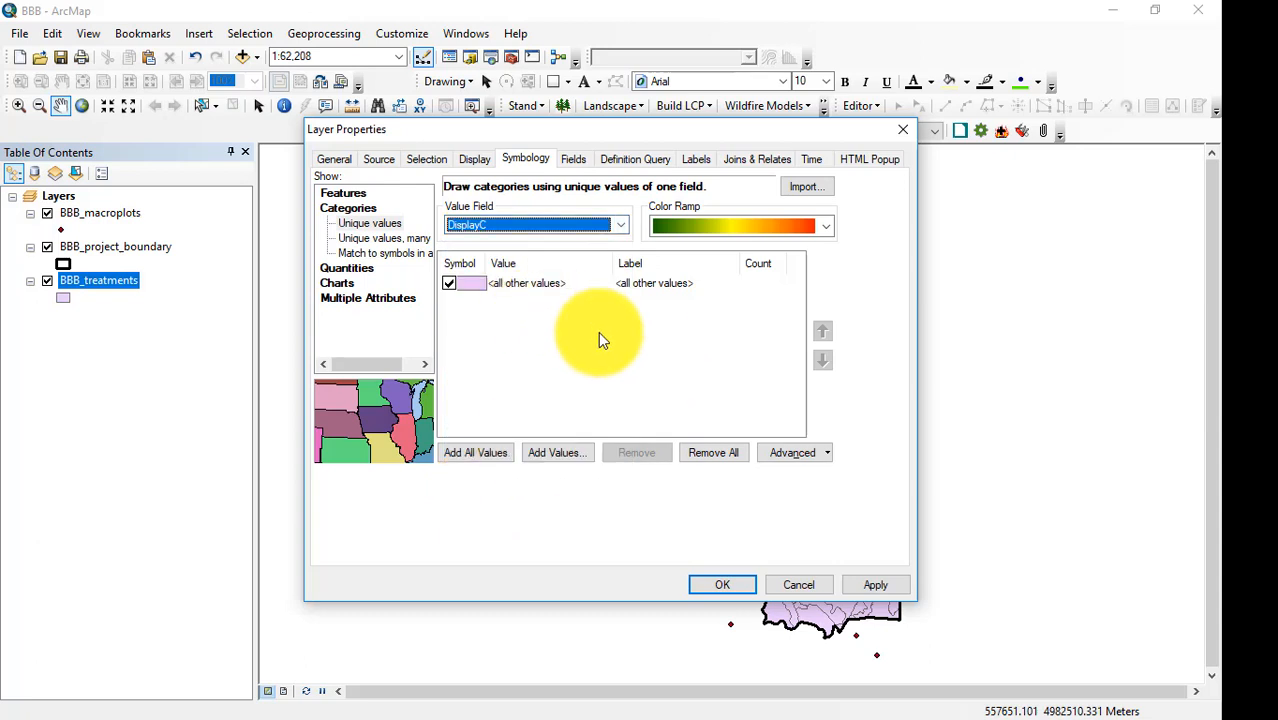
pyautogui.click(469, 455)
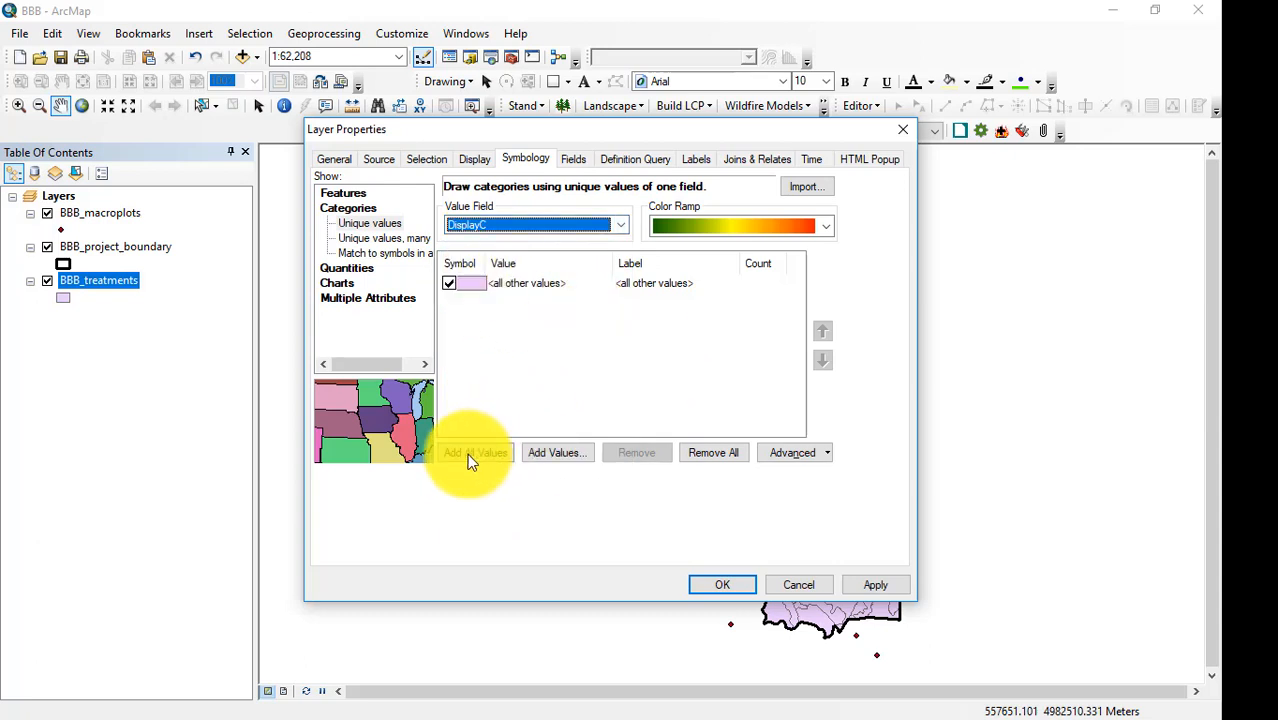
pyautogui.click(449, 283)
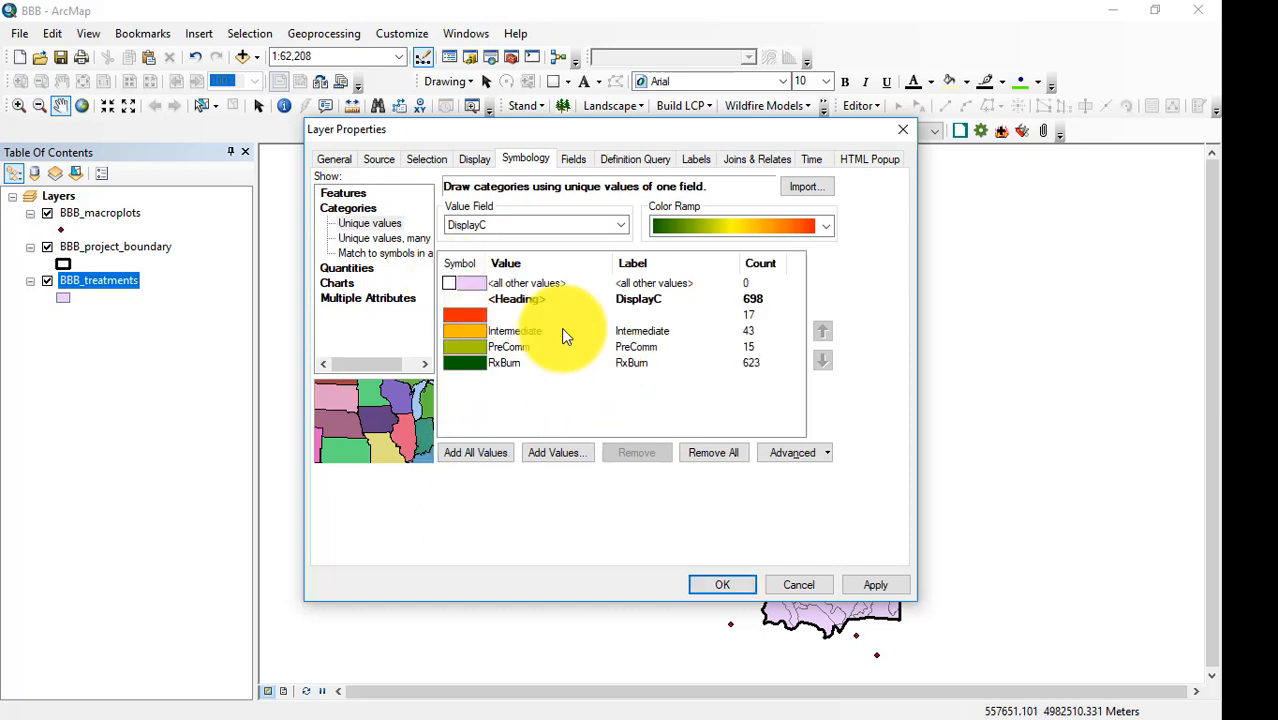
# Give the unnamed blank-value class of BBB_treatments a medium gray fill and a dark gray outline.
pyautogui.click(472, 318)
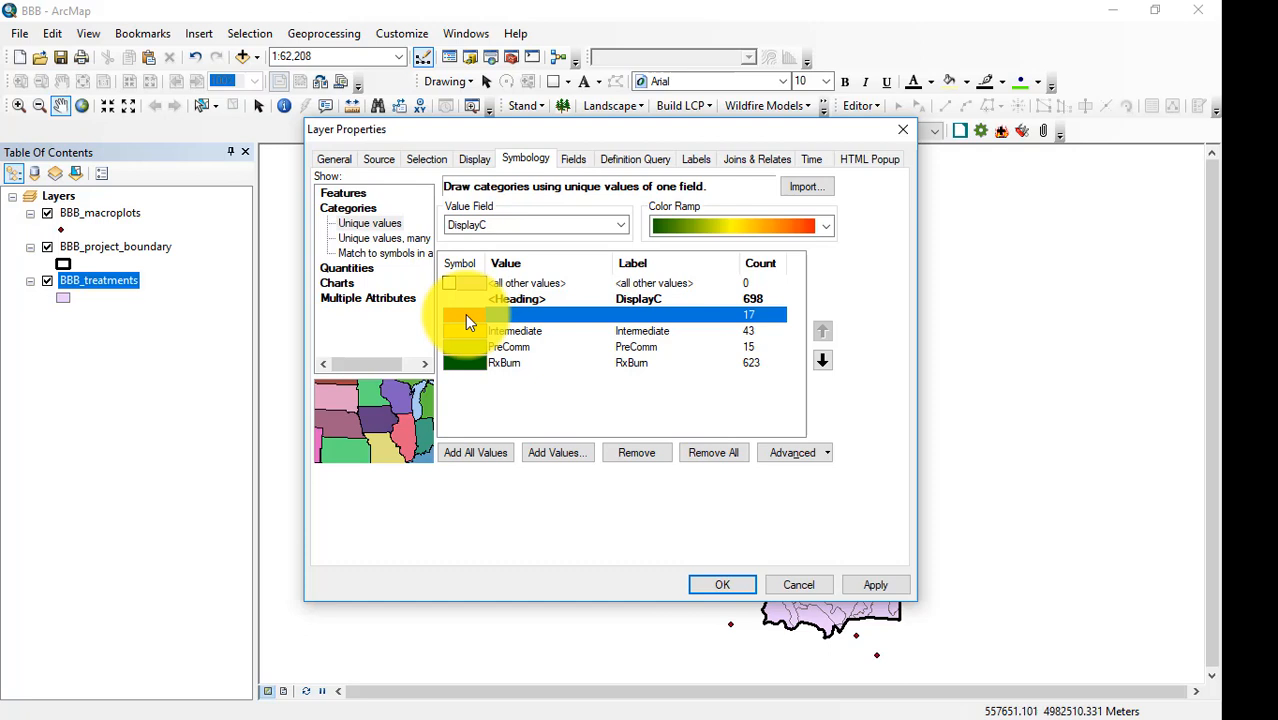
pyautogui.doubleClick(466, 314)
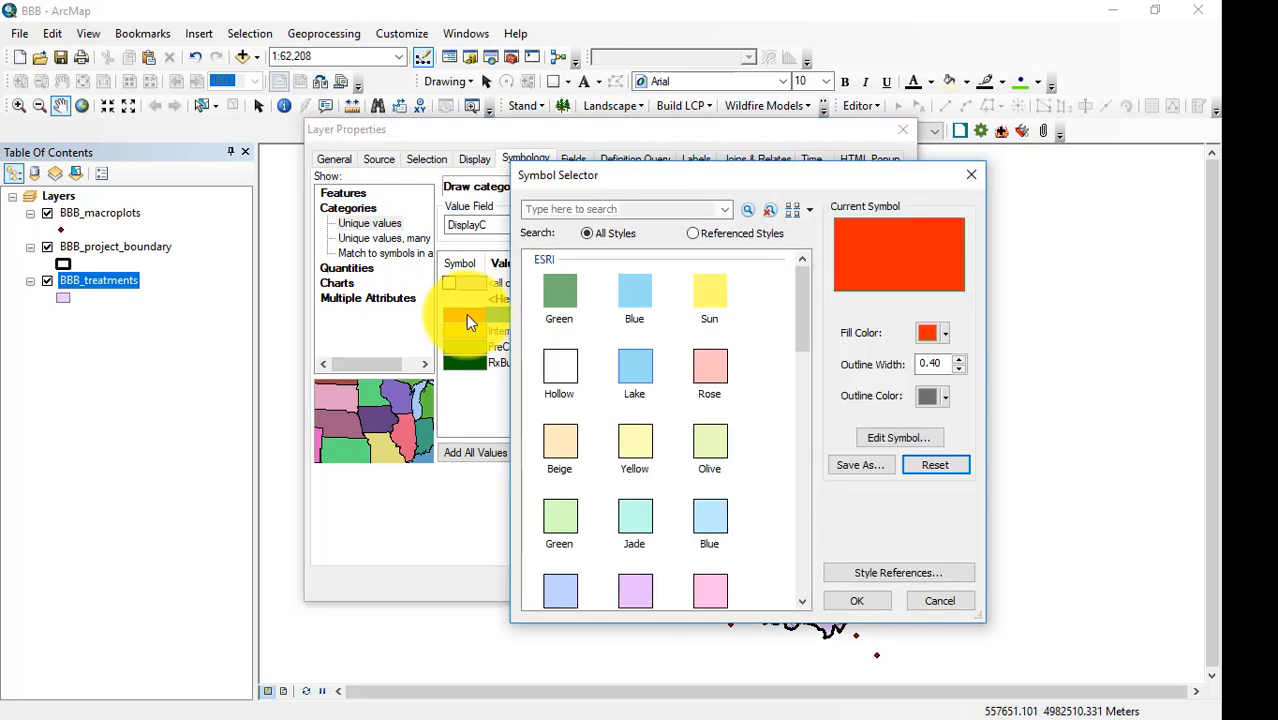
pyautogui.click(945, 334)
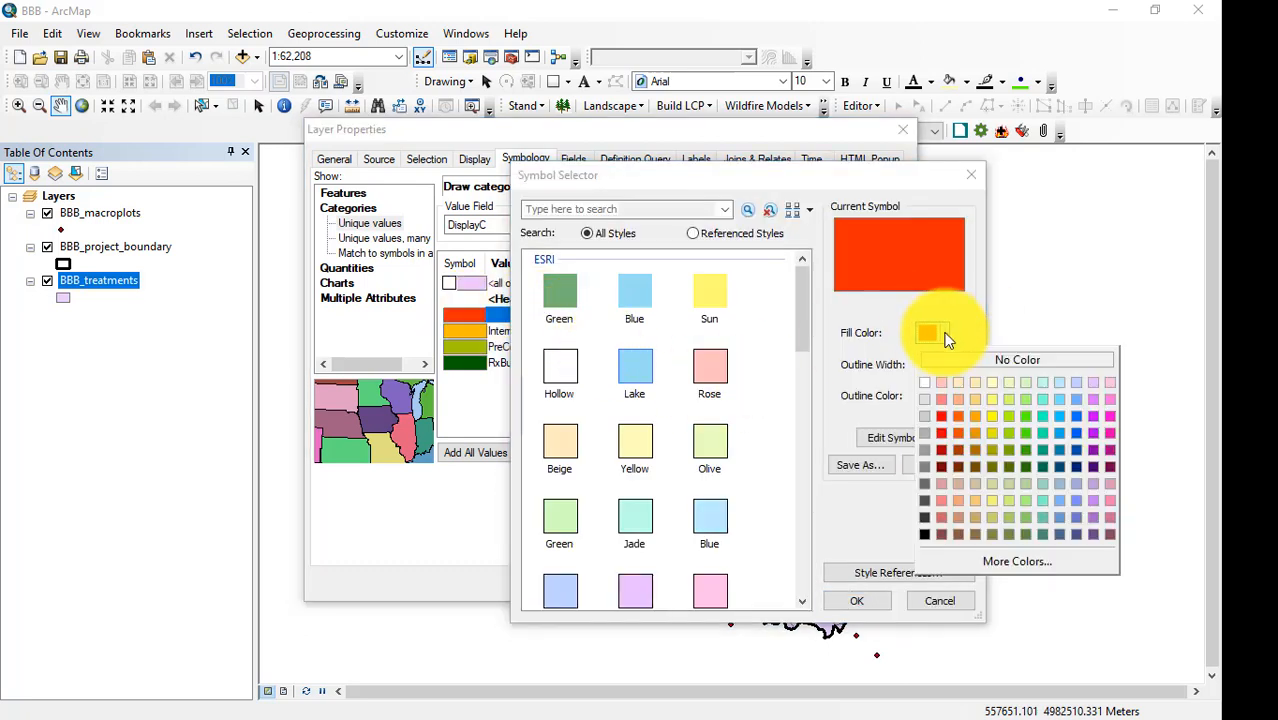
pyautogui.click(919, 433)
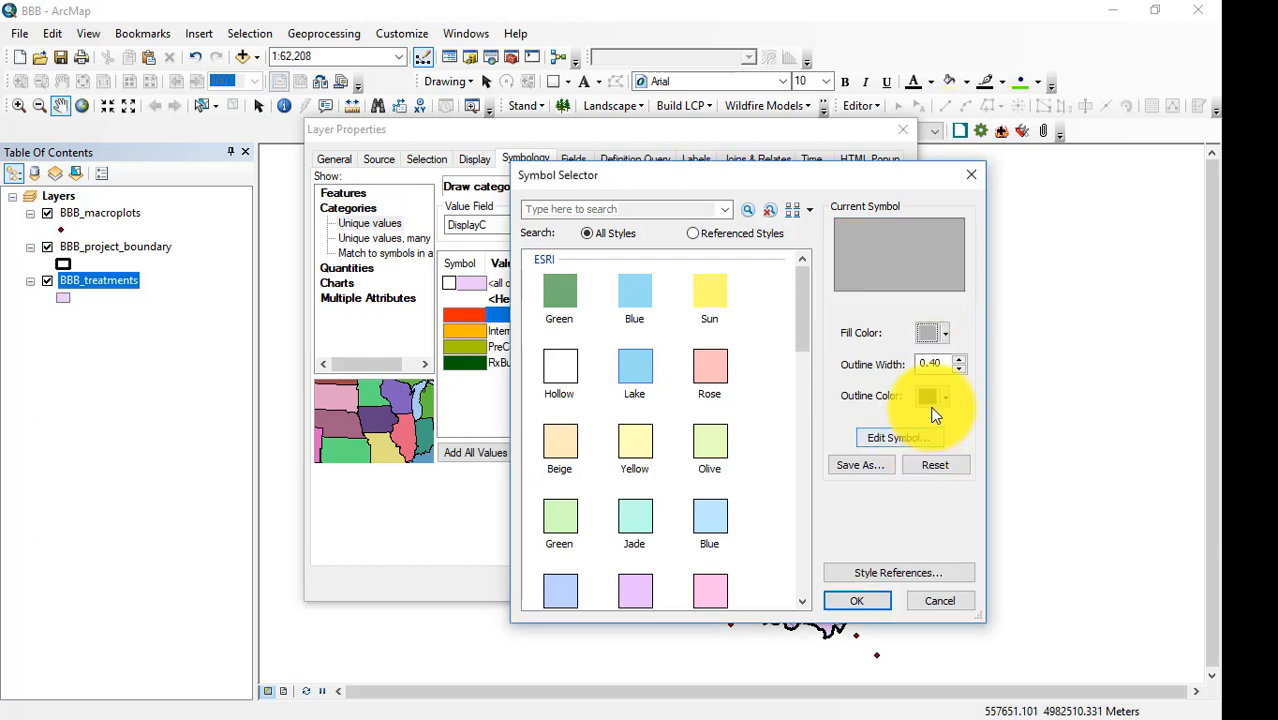
pyautogui.click(945, 397)
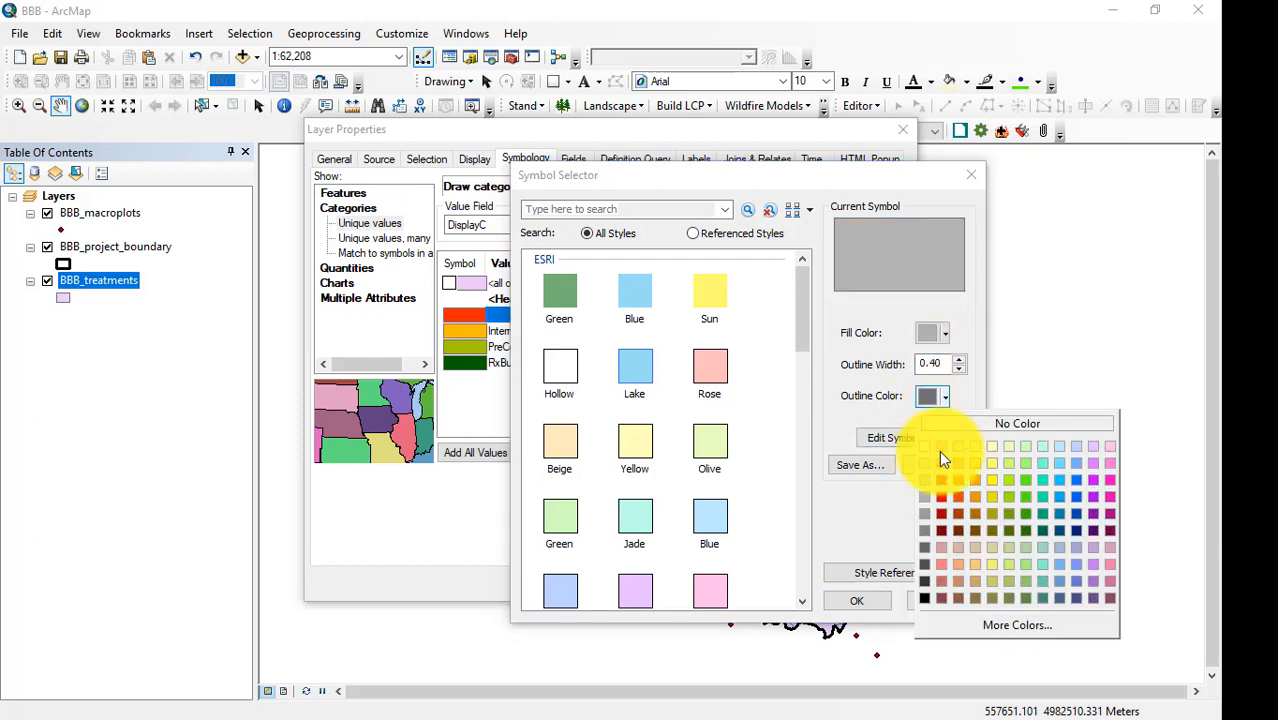
pyautogui.click(924, 546)
pyautogui.click(850, 600)
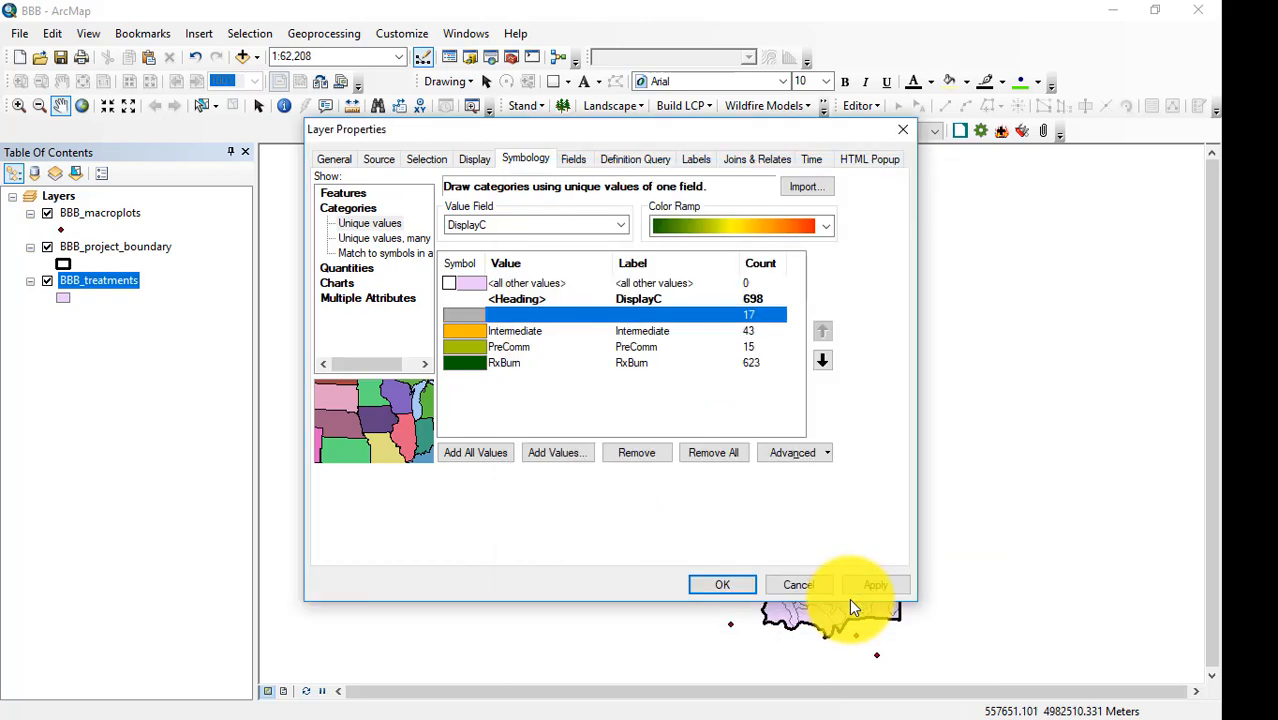
# Check the Intermediate treatment colour in the environmental assessment PDF and set the Intermediate class's fill to a matching orange-brown.
pyautogui.click(502, 316)
pyautogui.click(461, 333)
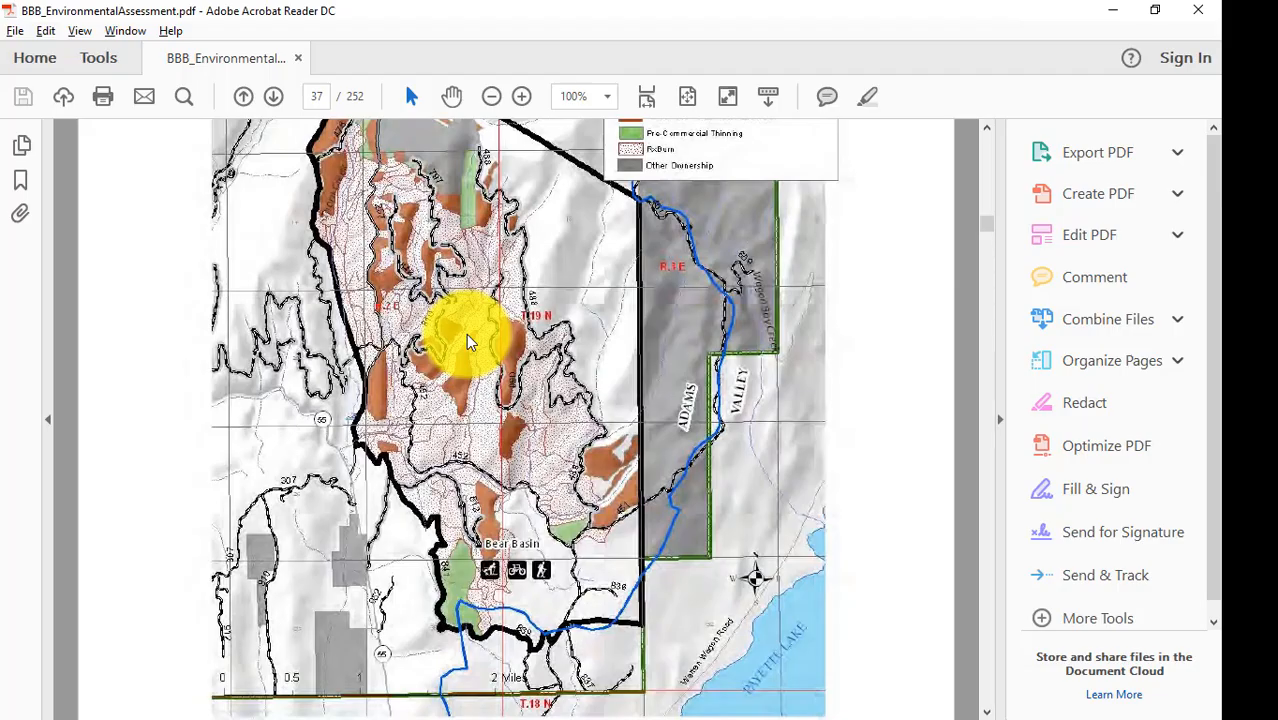
pyautogui.scroll(1, 716, 237)
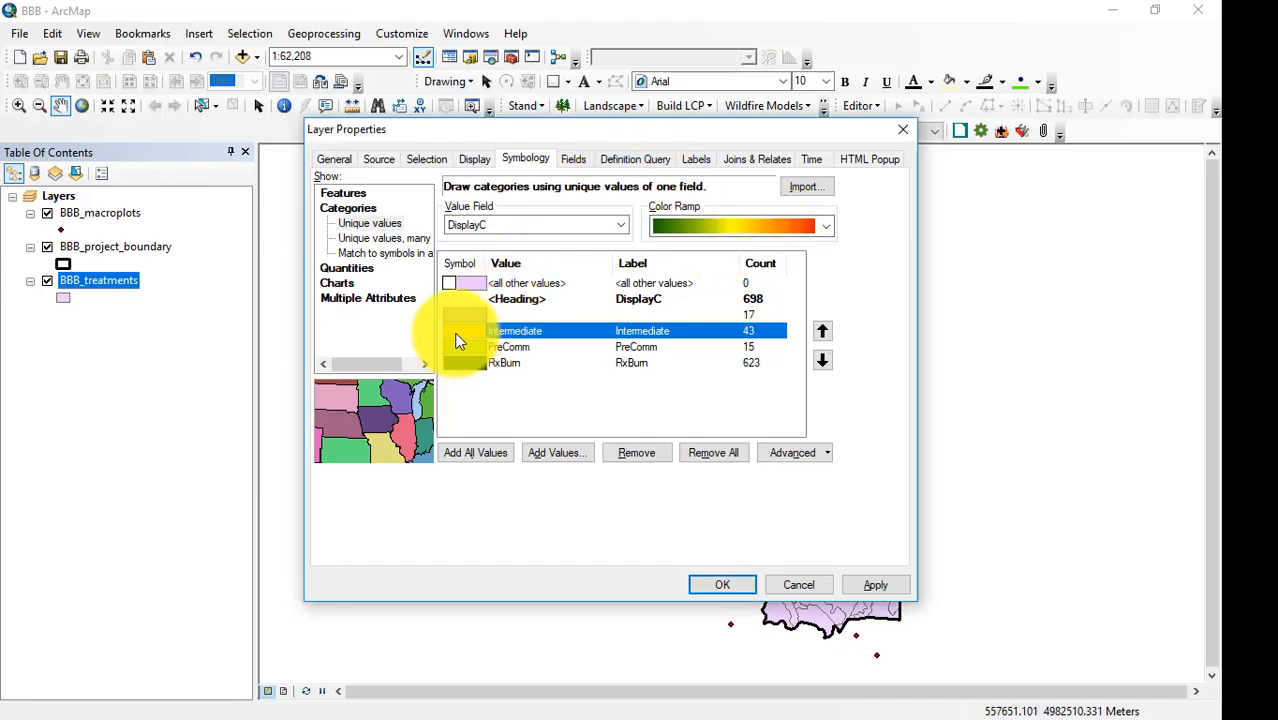
pyautogui.doubleClick(463, 332)
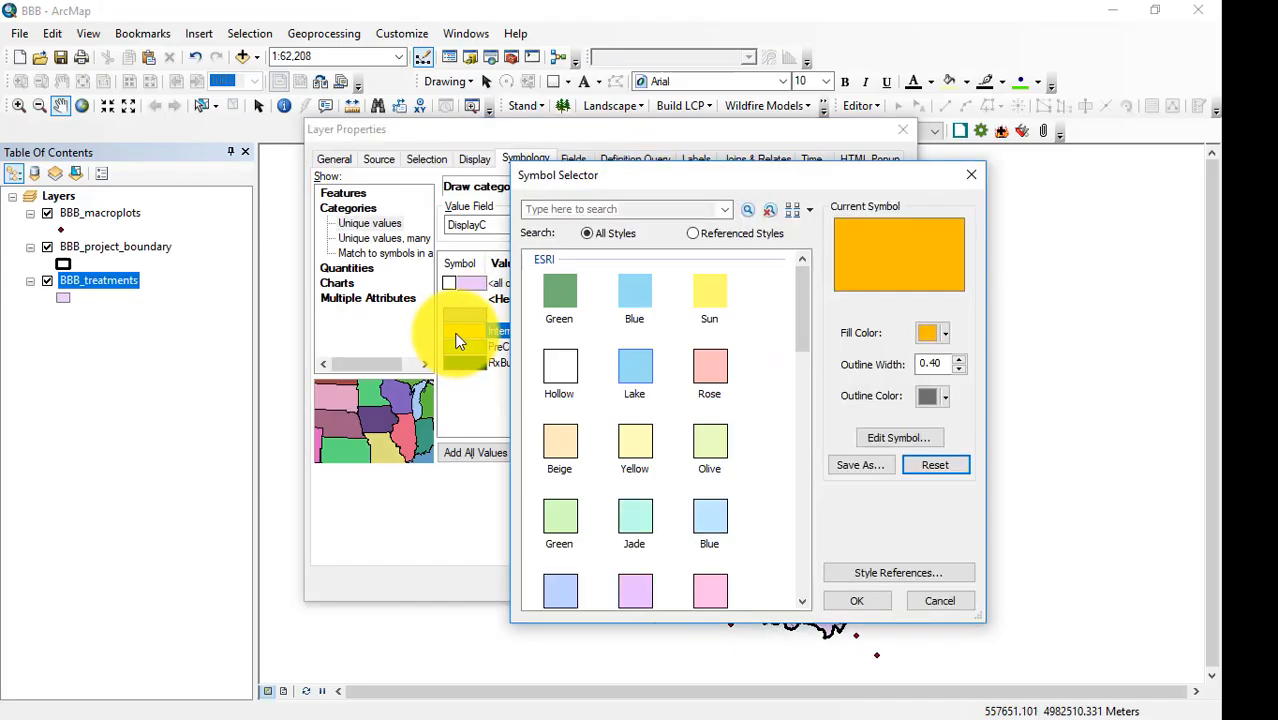
pyautogui.click(945, 334)
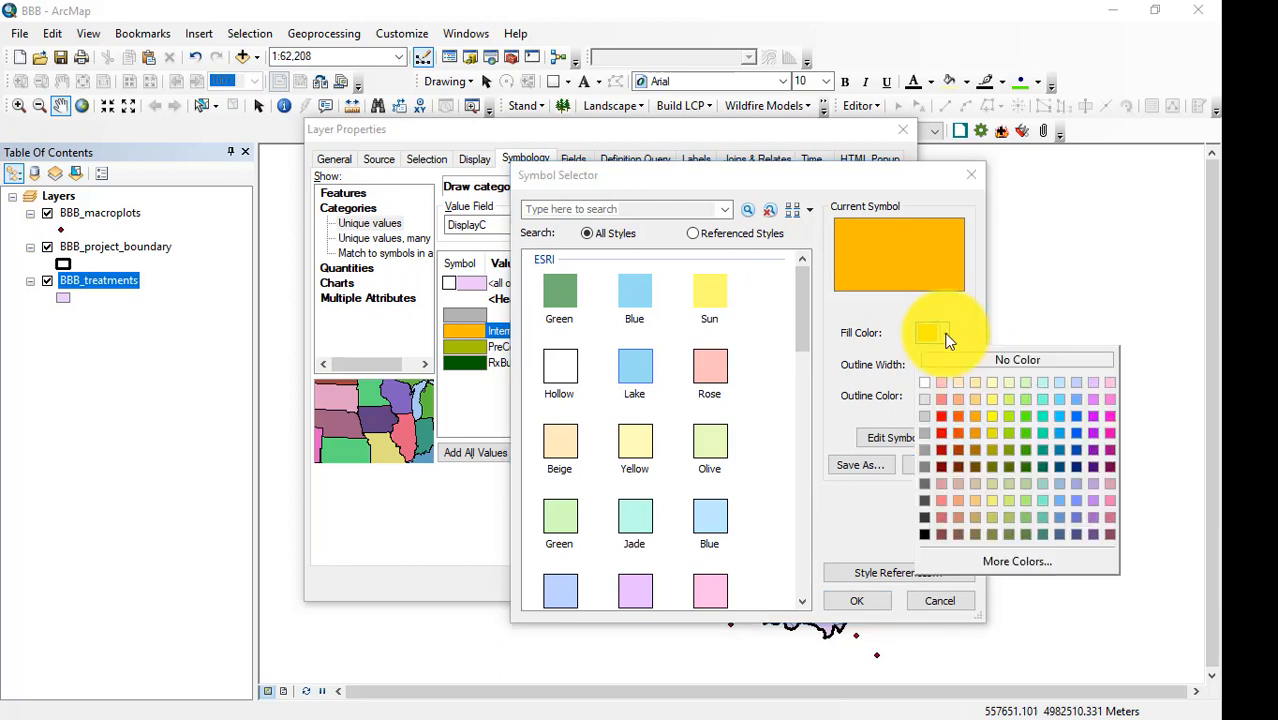
pyautogui.click(977, 457)
pyautogui.click(855, 601)
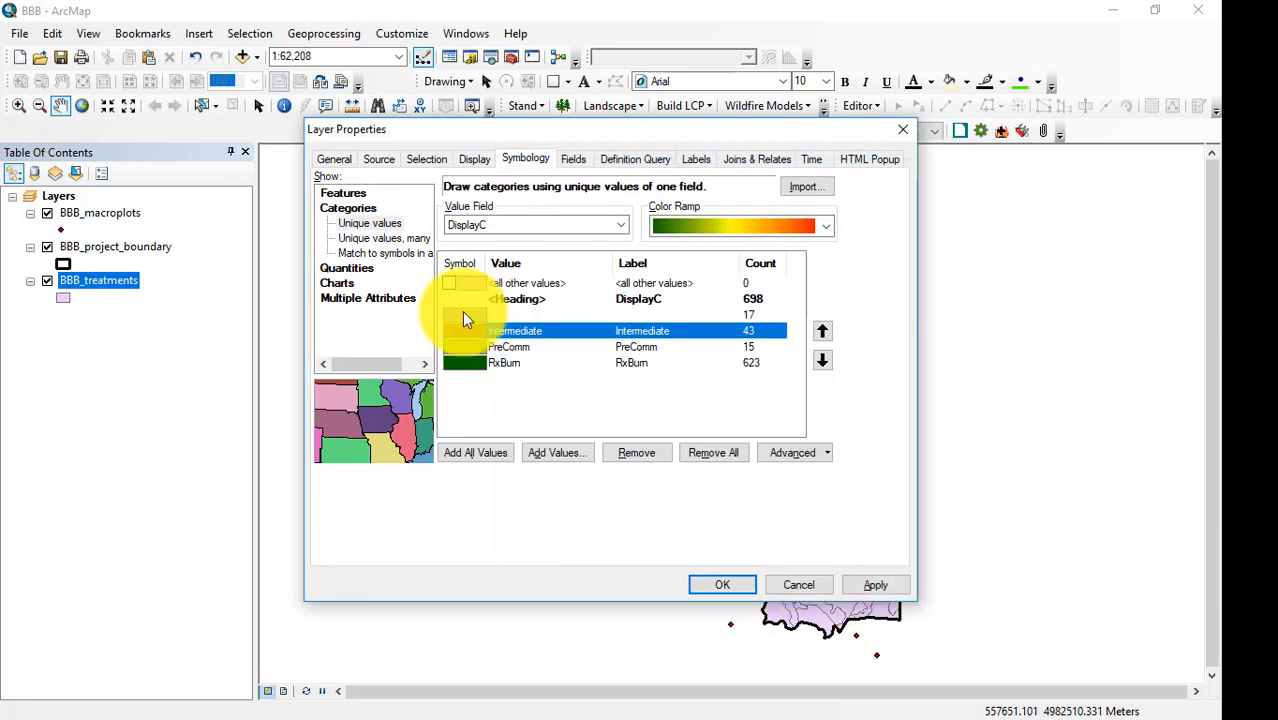
# Set the PreComm class's fill colour to a muted medium green.
pyautogui.doubleClick(472, 347)
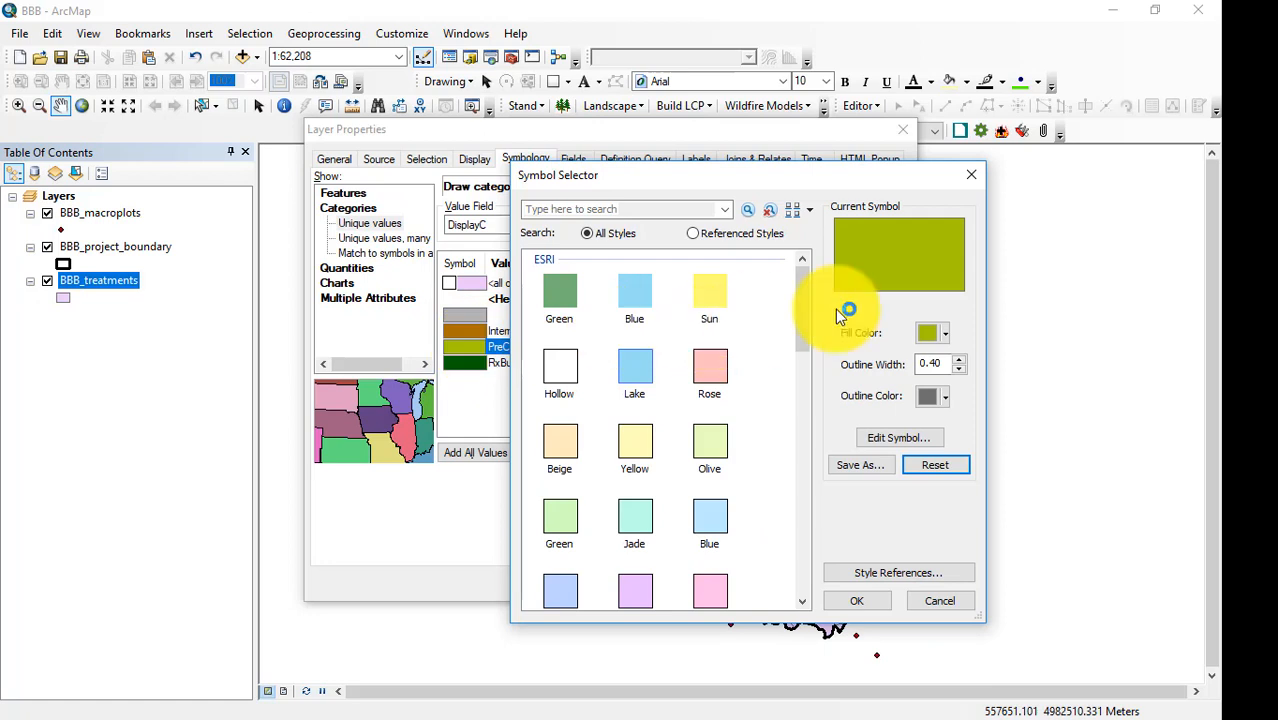
pyautogui.click(947, 336)
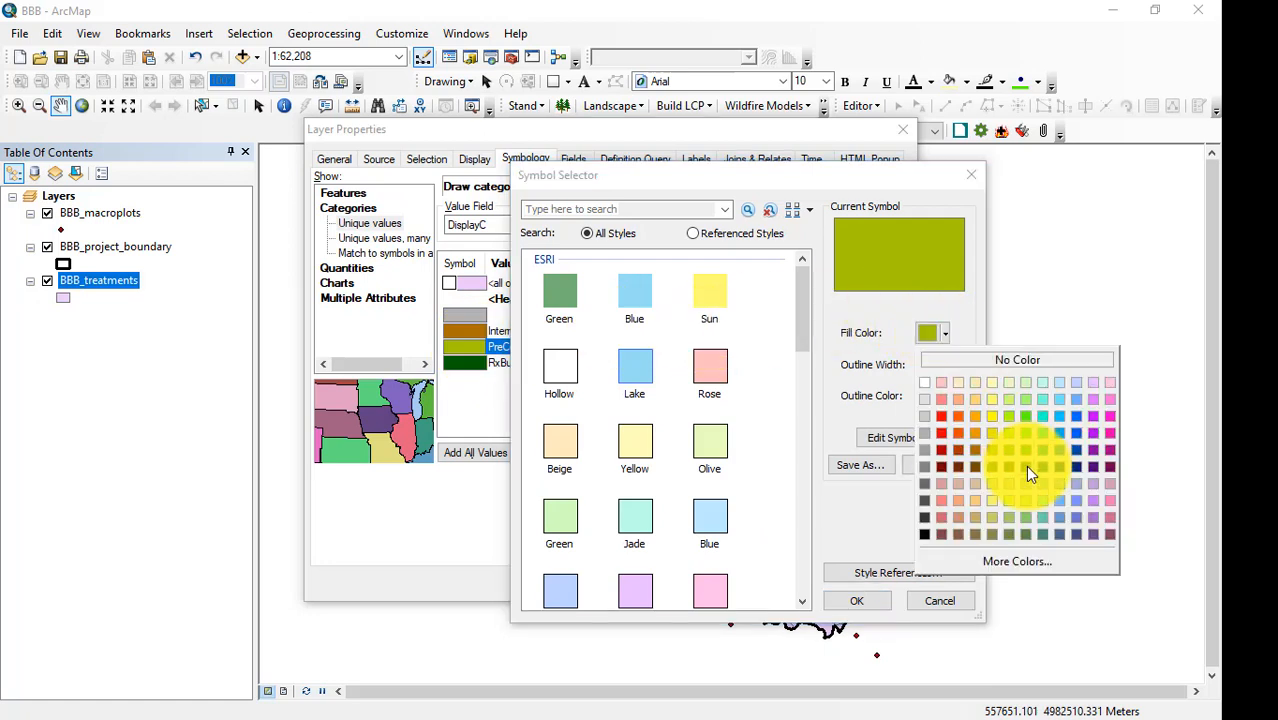
pyautogui.click(1025, 516)
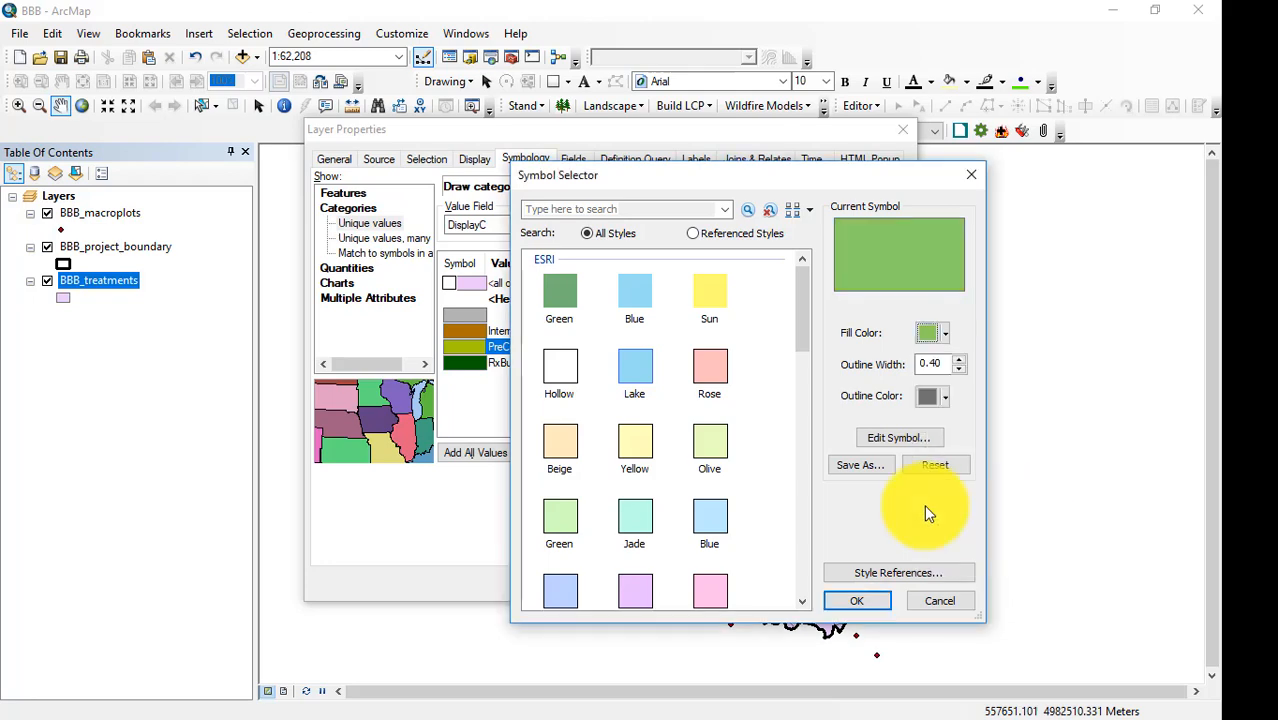
pyautogui.click(855, 600)
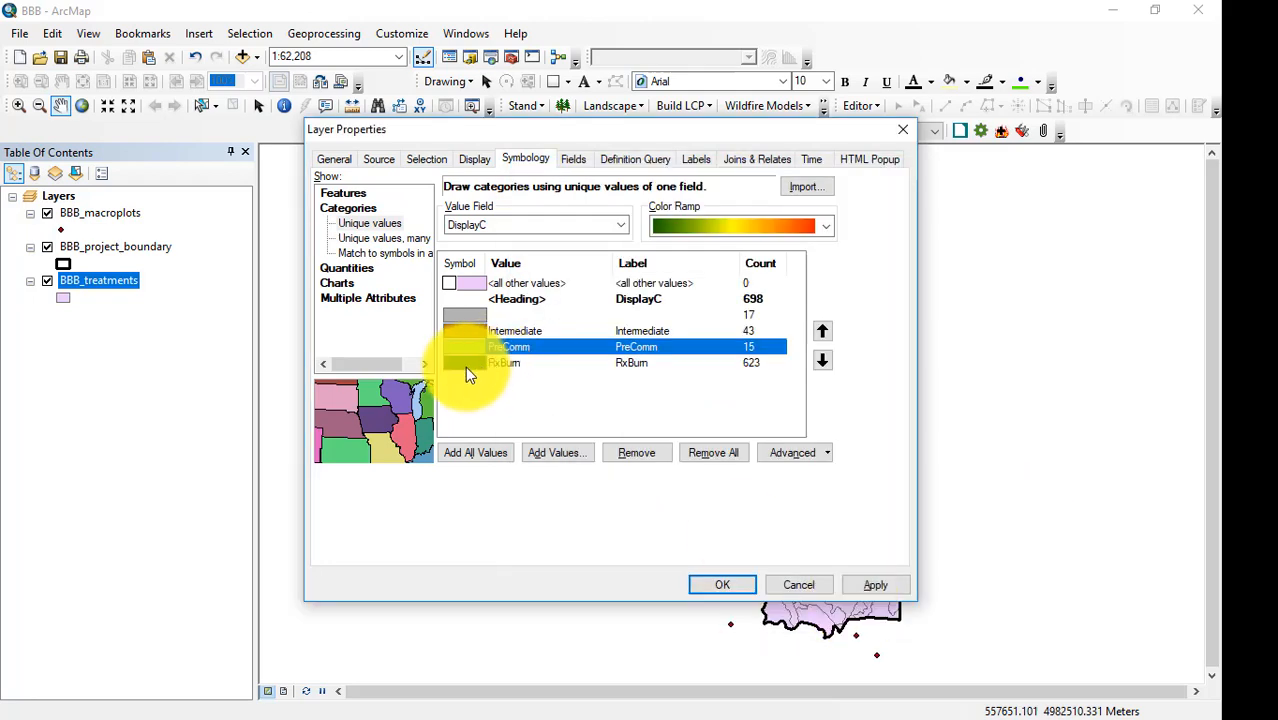
# Give the RxBurn class the Cropland dot pattern with an orange-red fill colour and dark gray outline, and apply the layer's symbology.
pyautogui.doubleClick(465, 366)
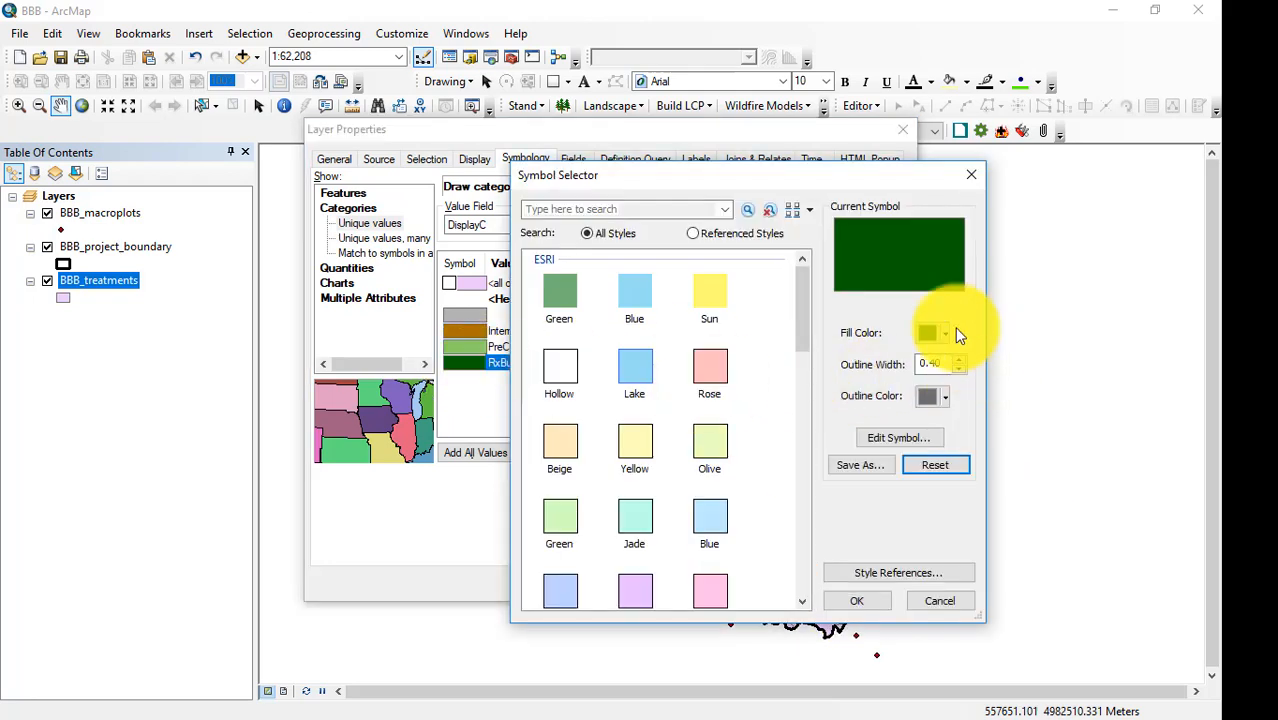
pyautogui.scroll(-3, 681, 447)
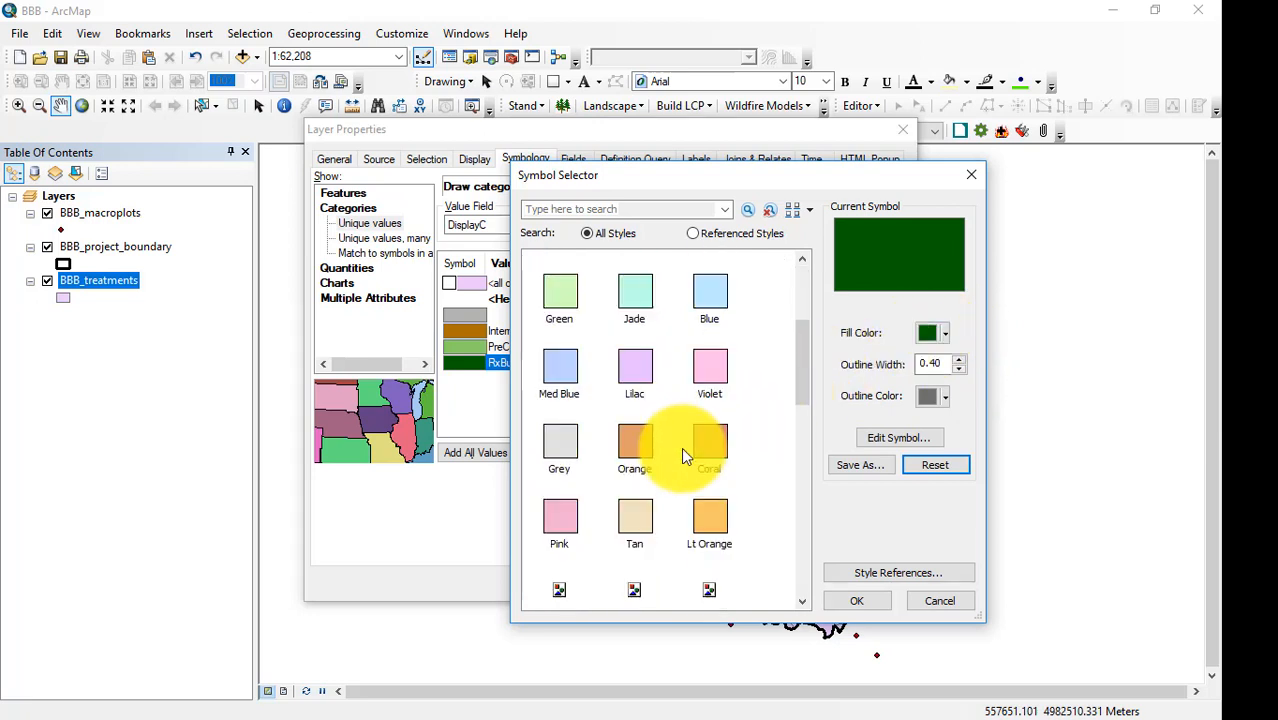
pyautogui.scroll(-6, 681, 447)
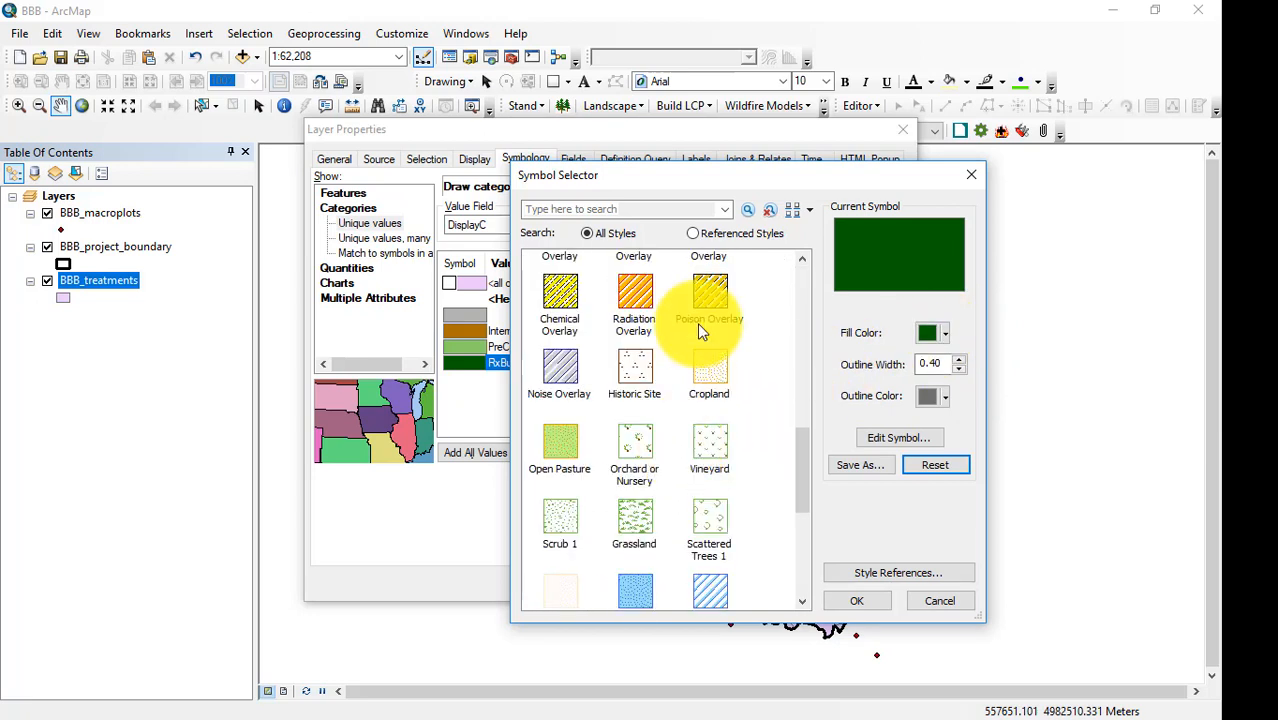
pyautogui.click(710, 362)
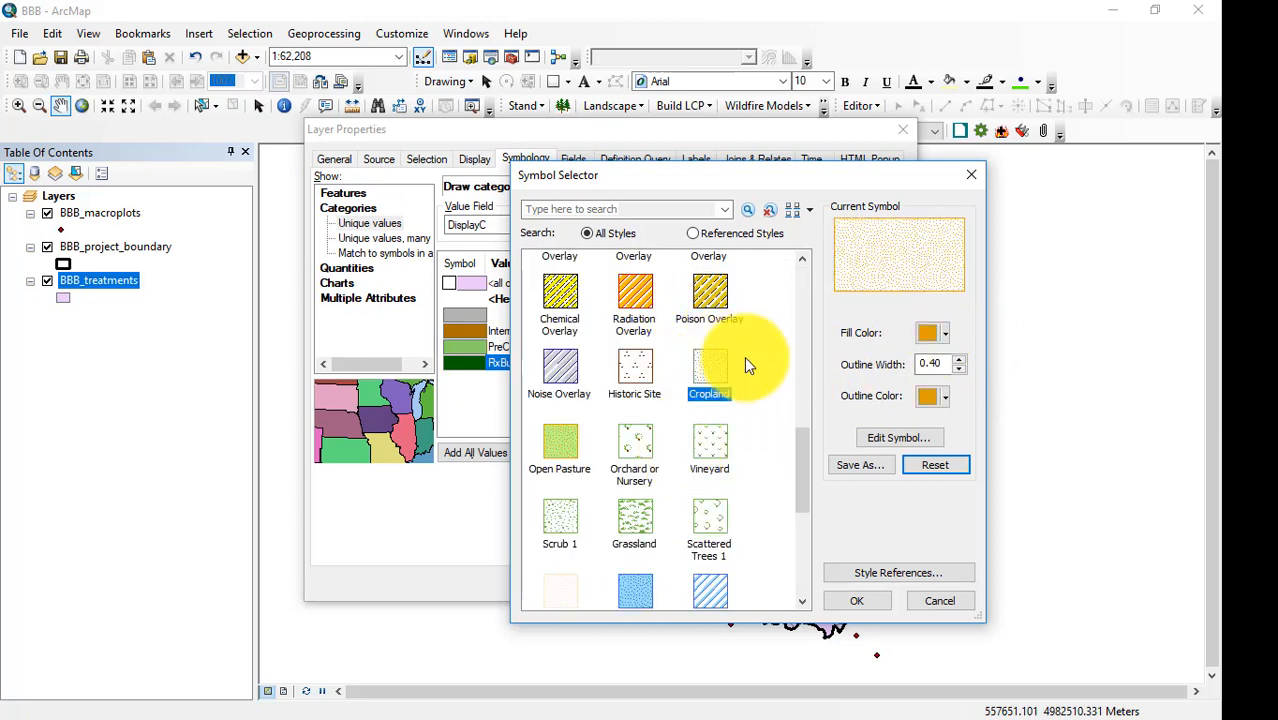
pyautogui.click(946, 400)
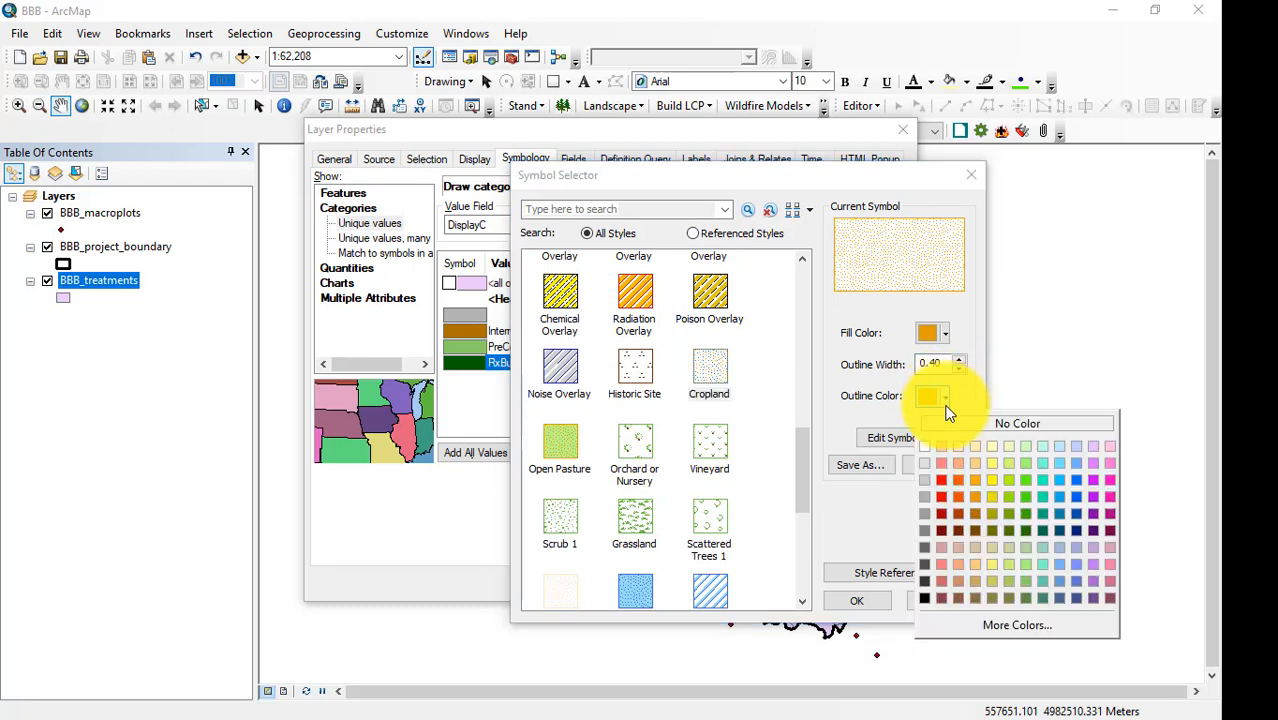
pyautogui.click(925, 559)
pyautogui.click(945, 335)
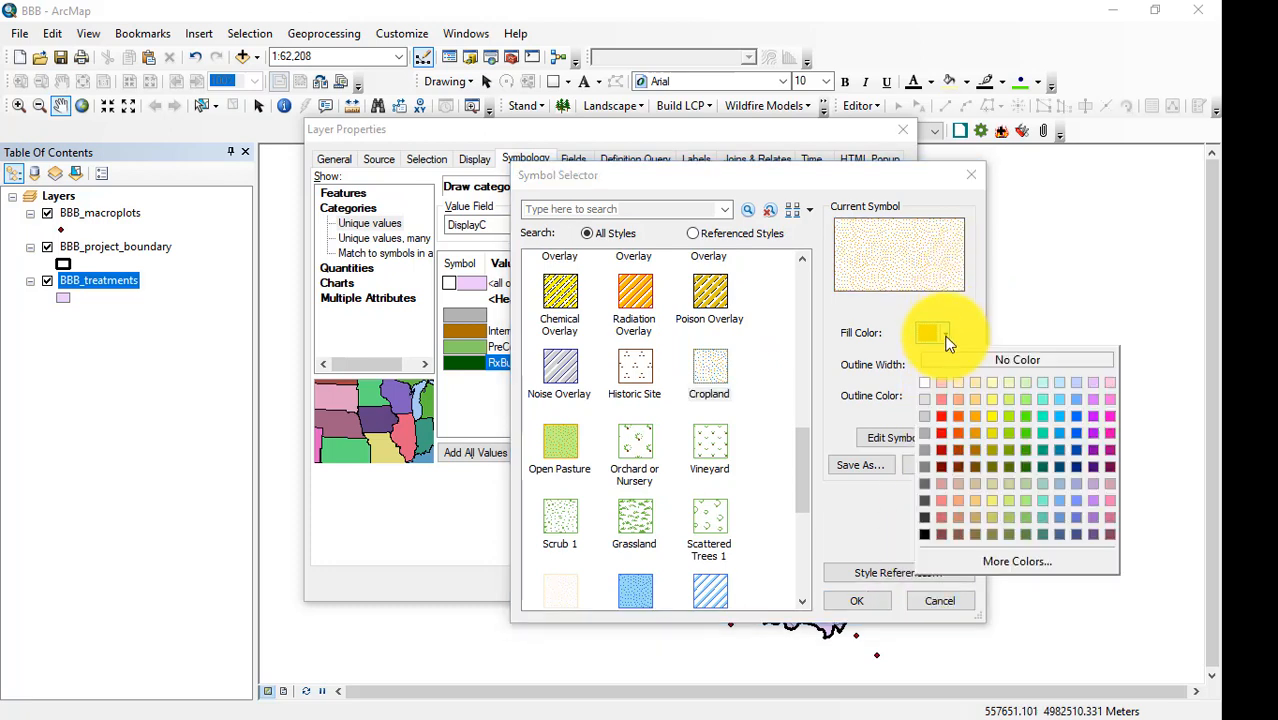
pyautogui.click(960, 442)
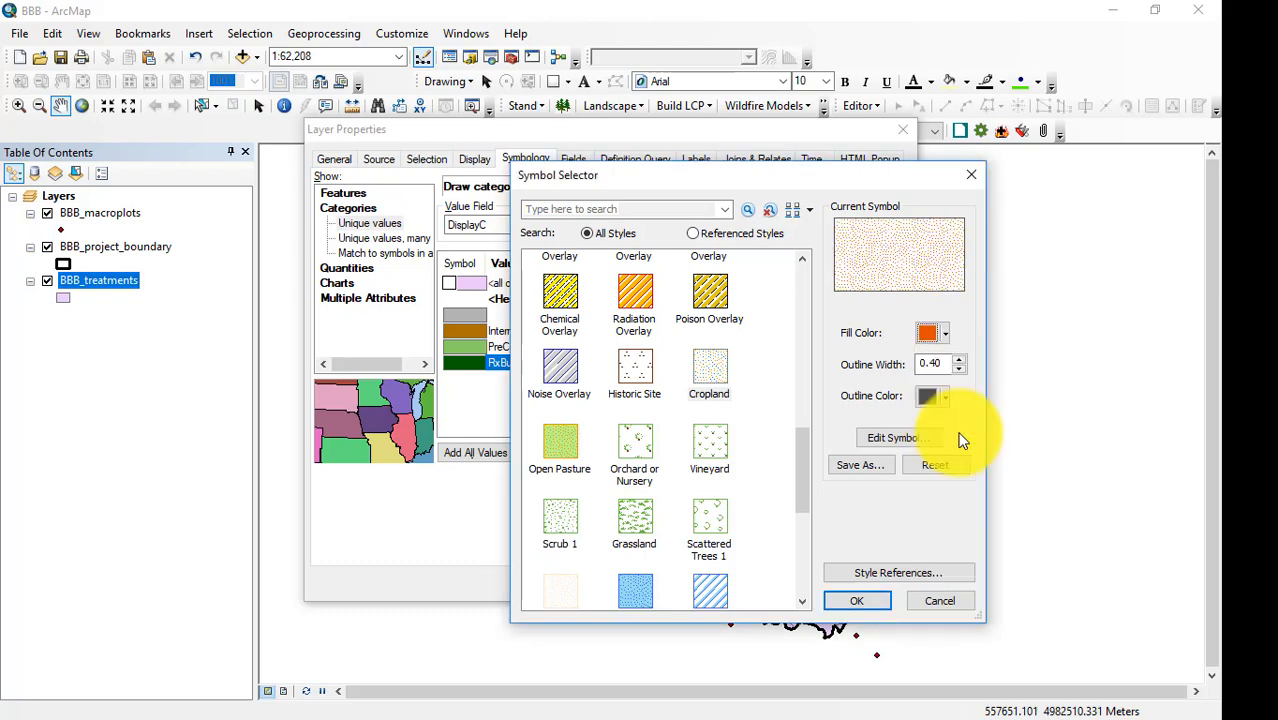
pyautogui.click(868, 601)
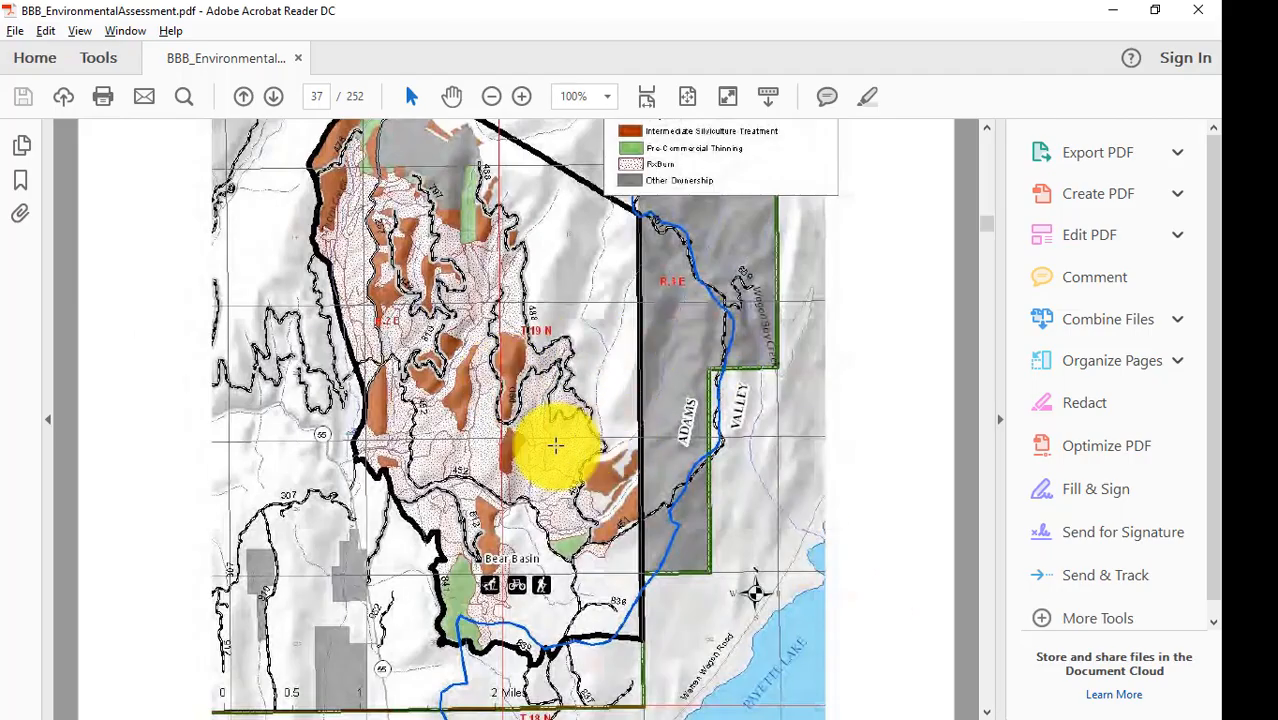
pyautogui.hotkey('alt', 'Tab')
pyautogui.click(724, 587)
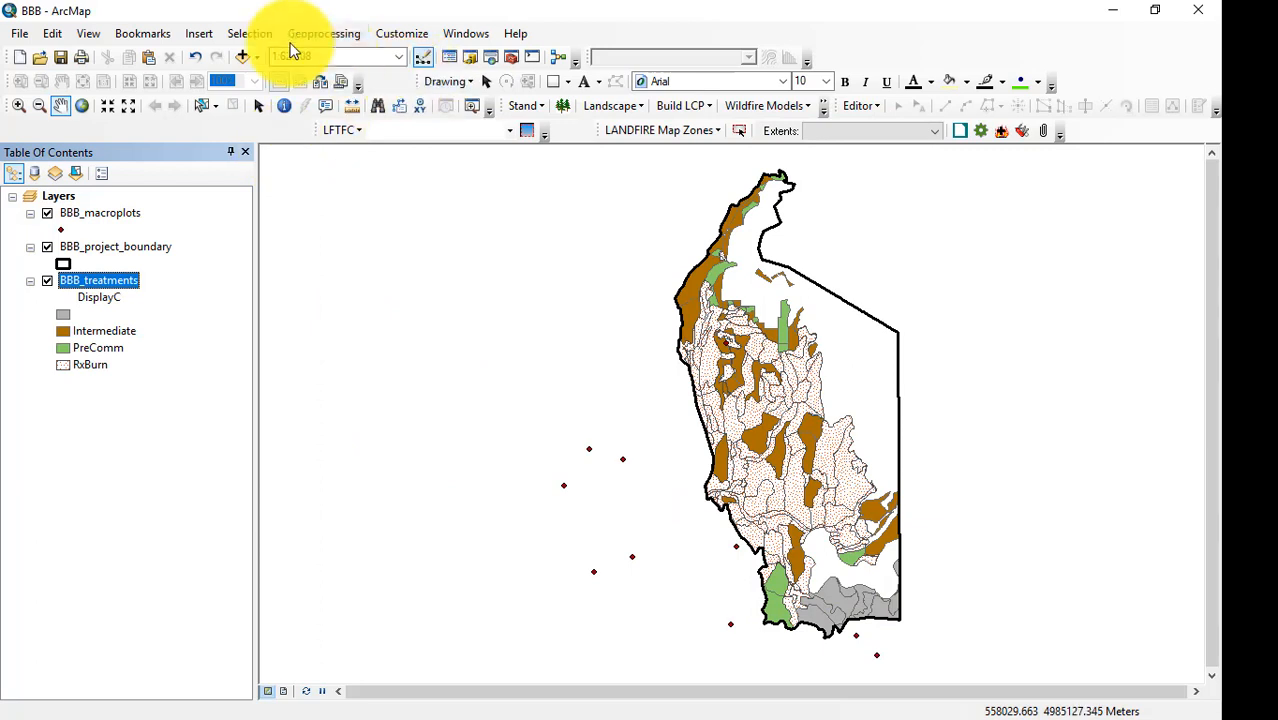
# Add the RangerDistrict feature class from S_USA.RangerDistrict.gdb in the Lesson_3 folder to the map.
pyautogui.click(244, 57)
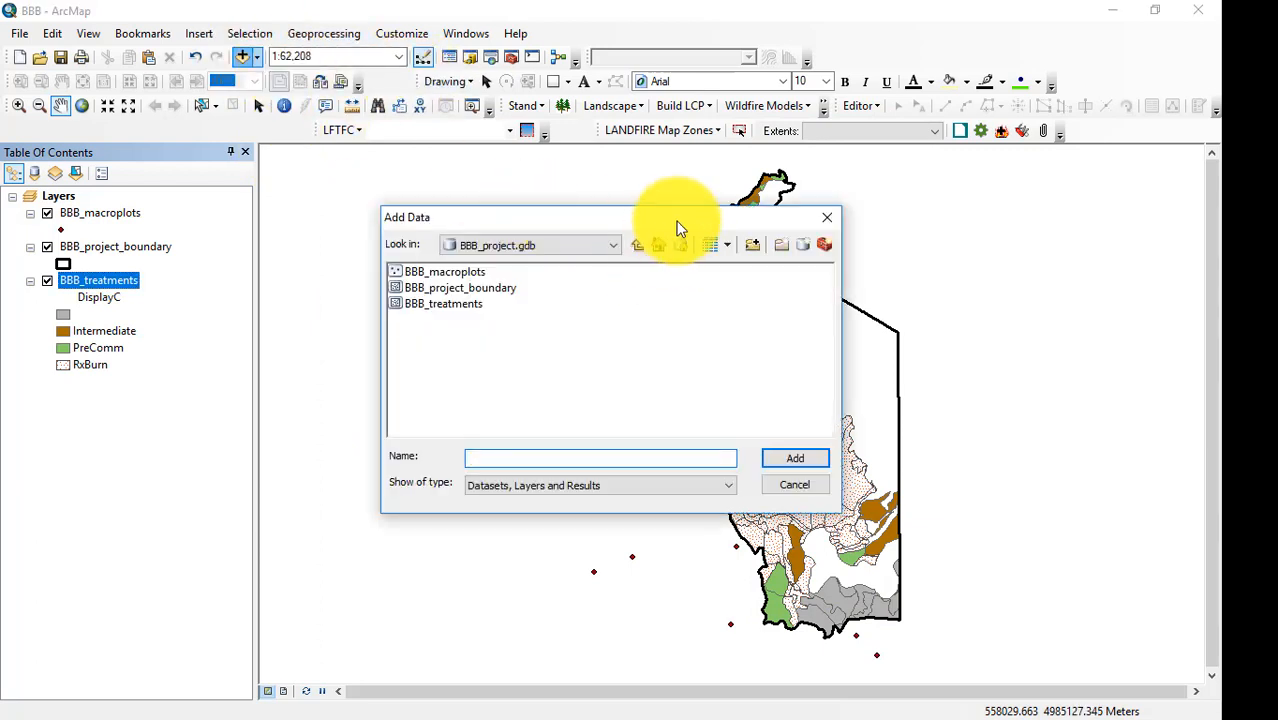
pyautogui.click(638, 246)
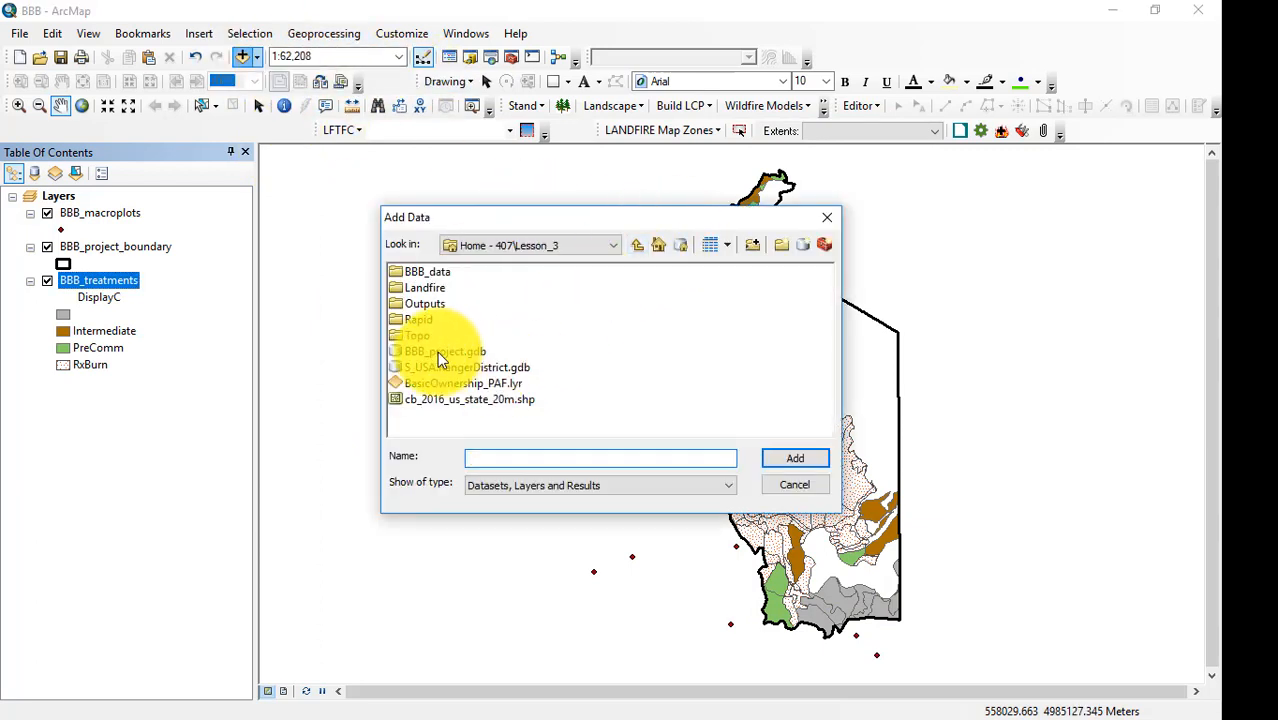
pyautogui.doubleClick(459, 369)
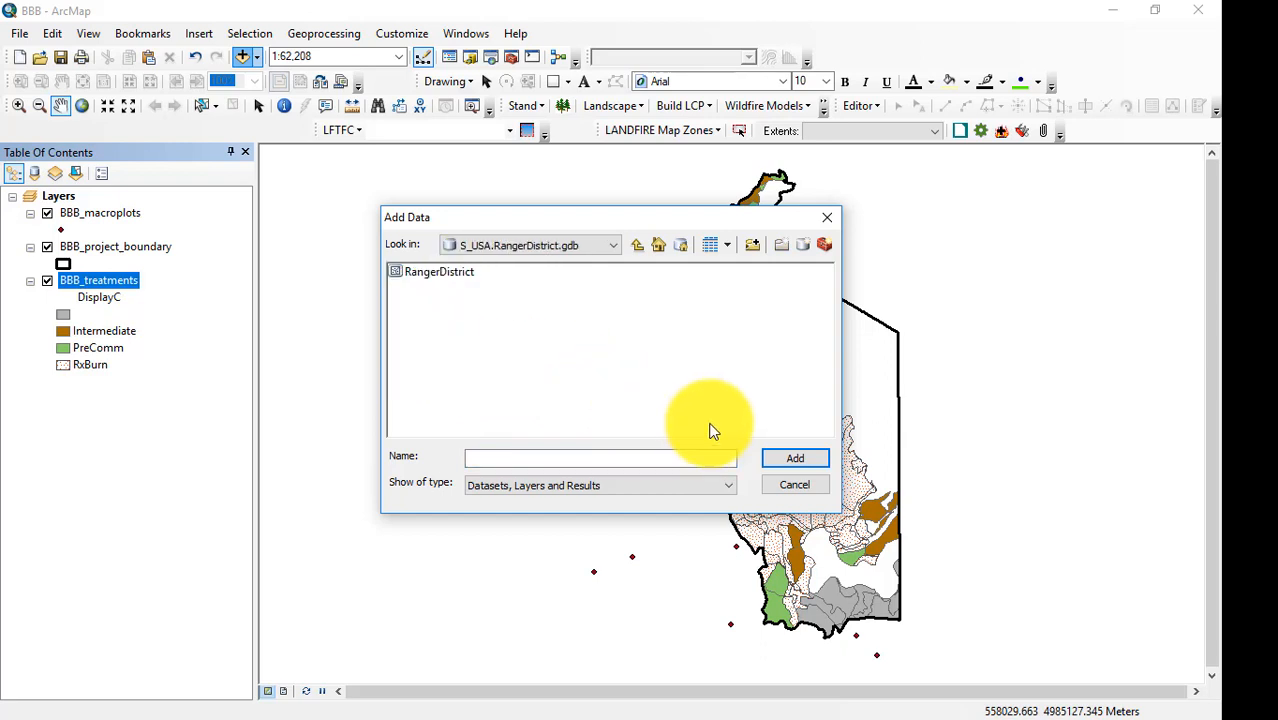
pyautogui.click(440, 272)
pyautogui.click(796, 460)
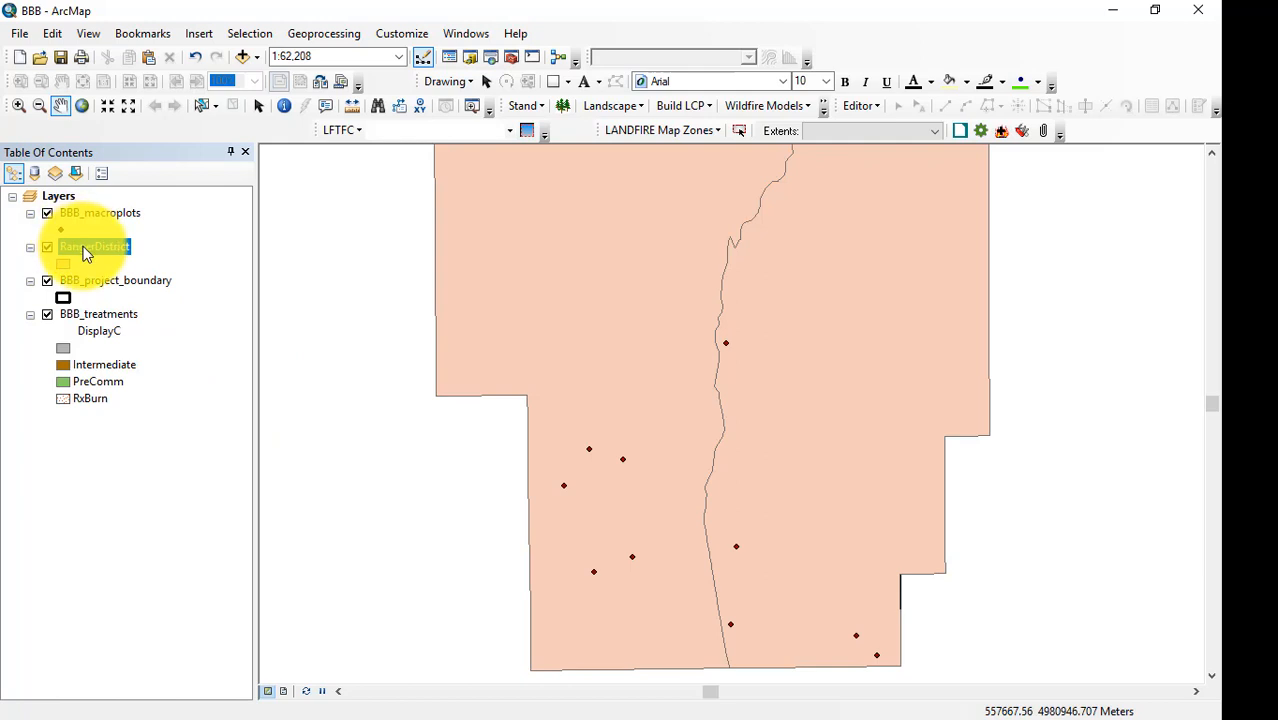
pyautogui.click(126, 108)
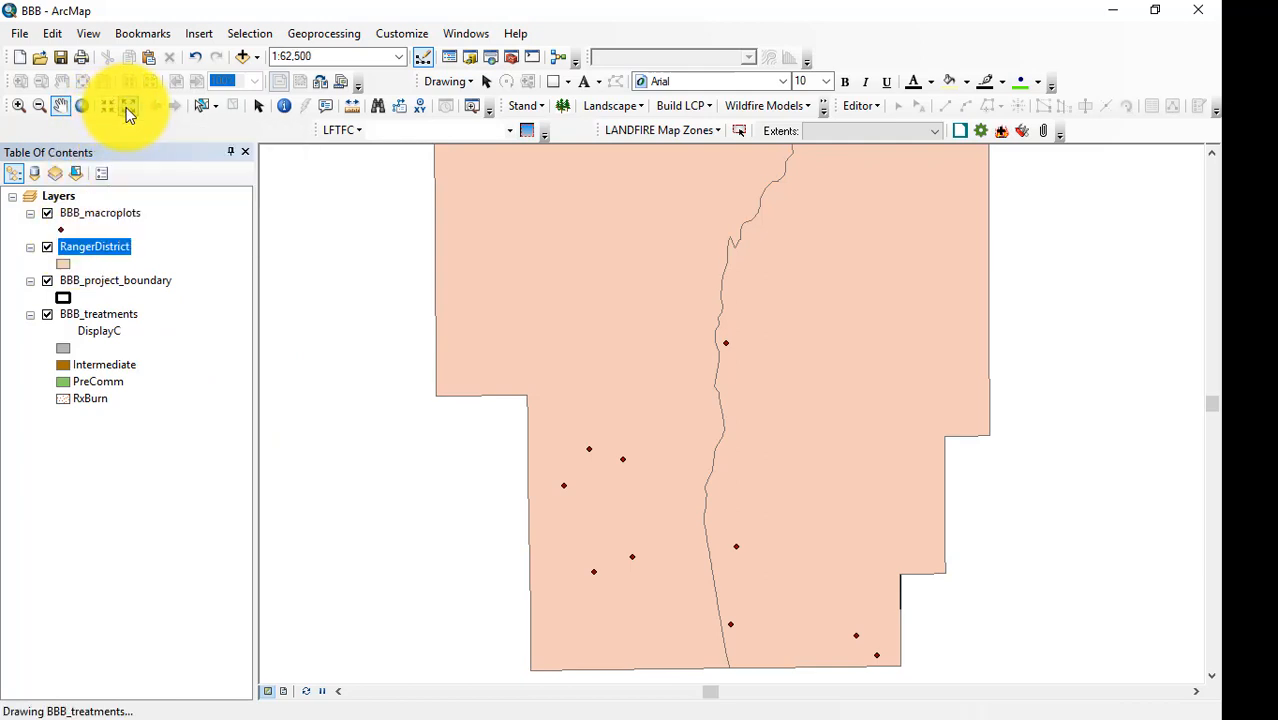
pyautogui.click(131, 107)
pyautogui.click(131, 107)
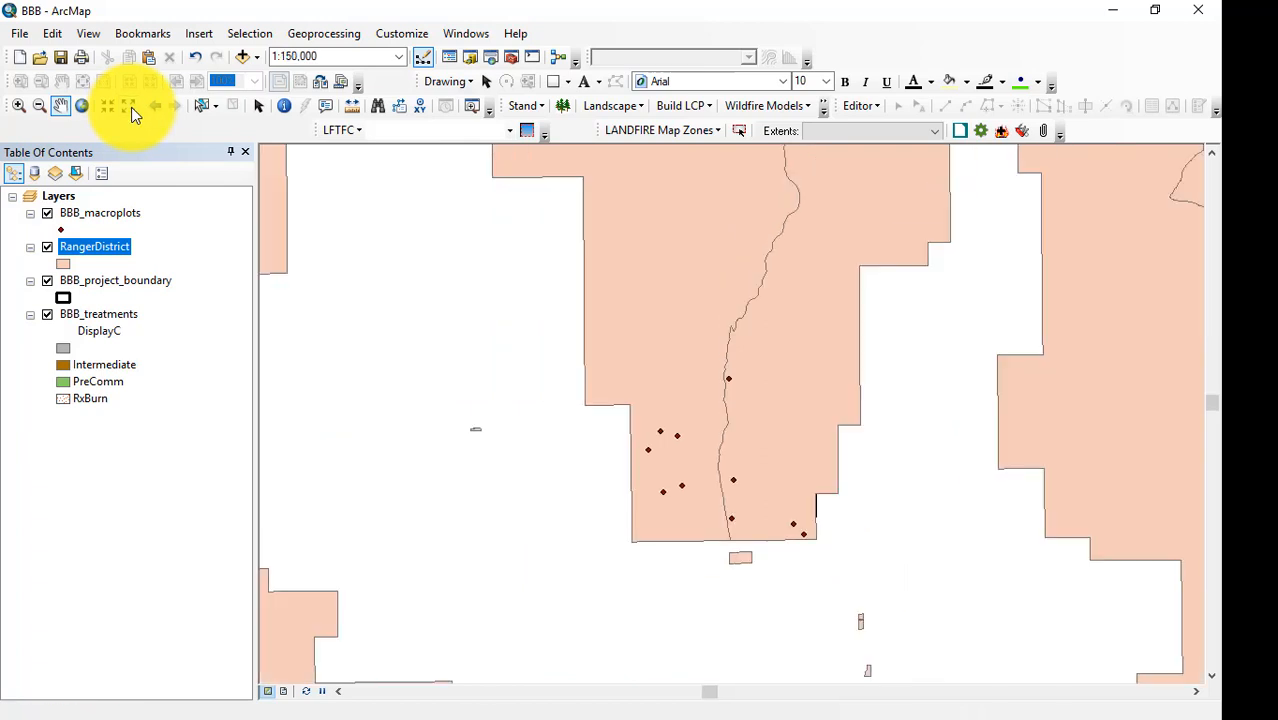
# Open the RangerDistrict layer's attribute table and sort its records by FORESTNAME.
pyautogui.click(131, 107)
pyautogui.click(132, 107)
pyautogui.click(133, 107)
pyautogui.click(133, 107)
pyautogui.click(133, 107)
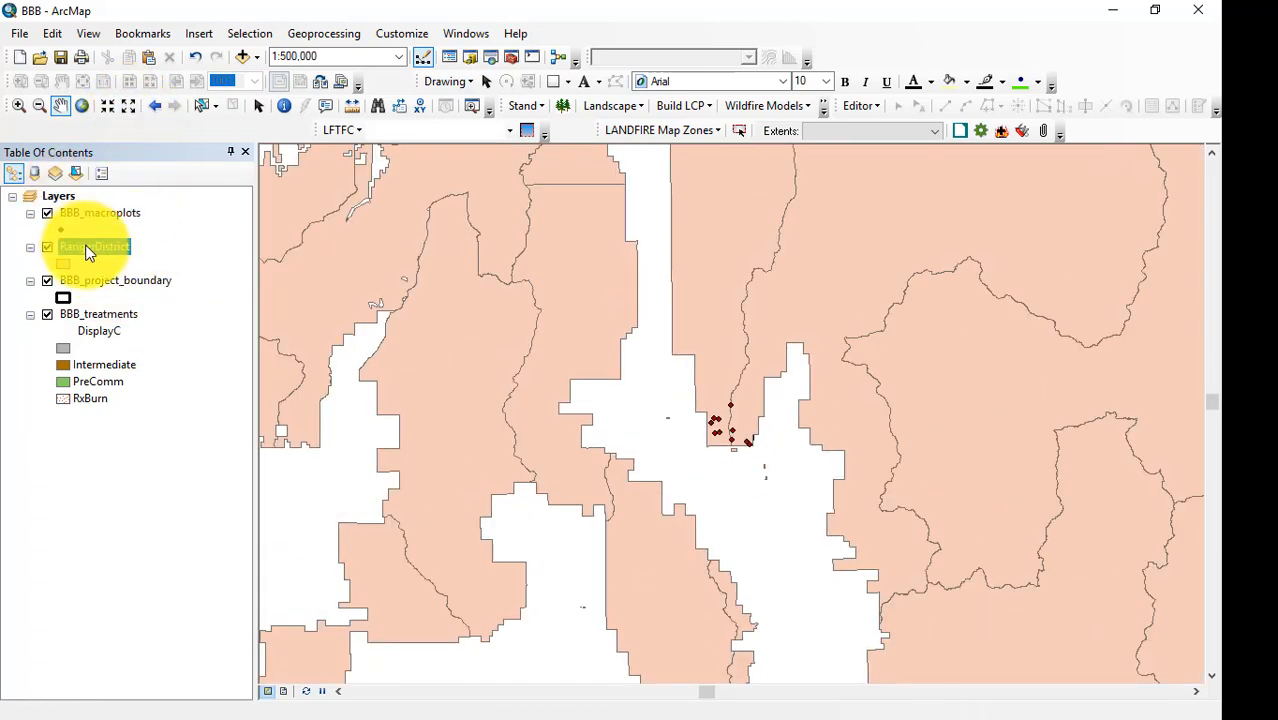
pyautogui.rightClick(88, 250)
pyautogui.click(183, 301)
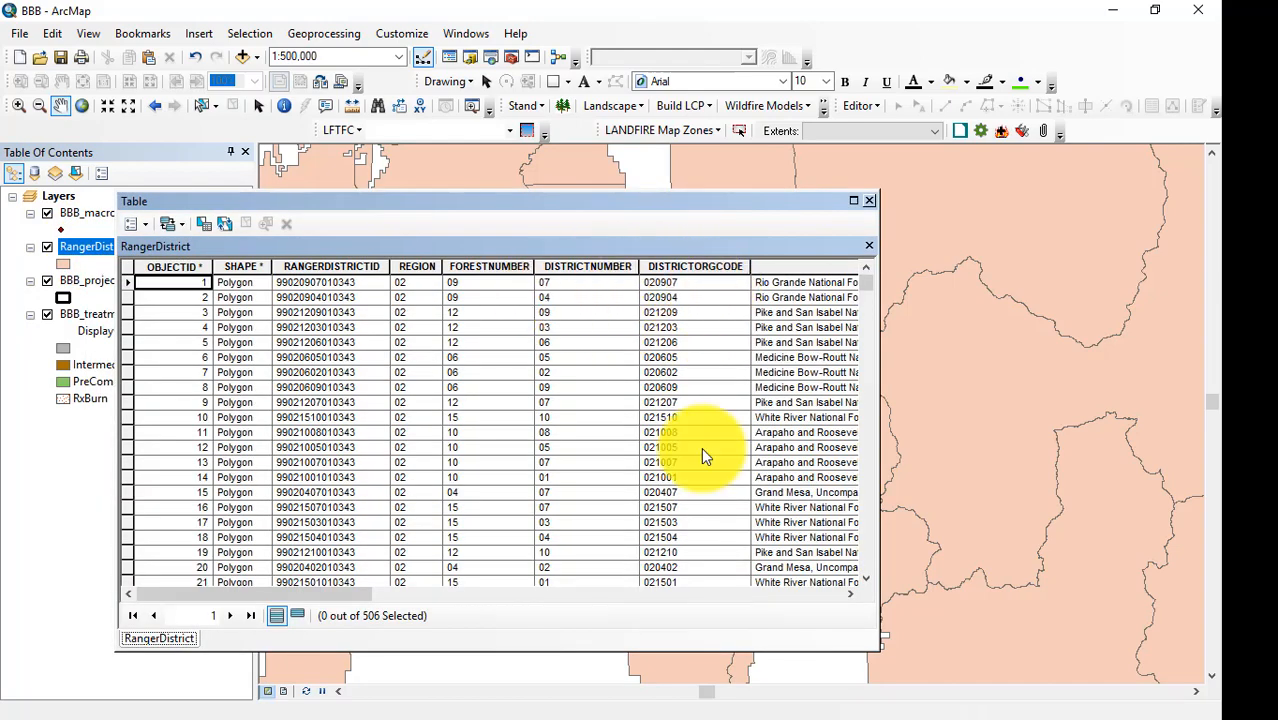
pyautogui.moveTo(362, 592); pyautogui.dragTo(496, 592)
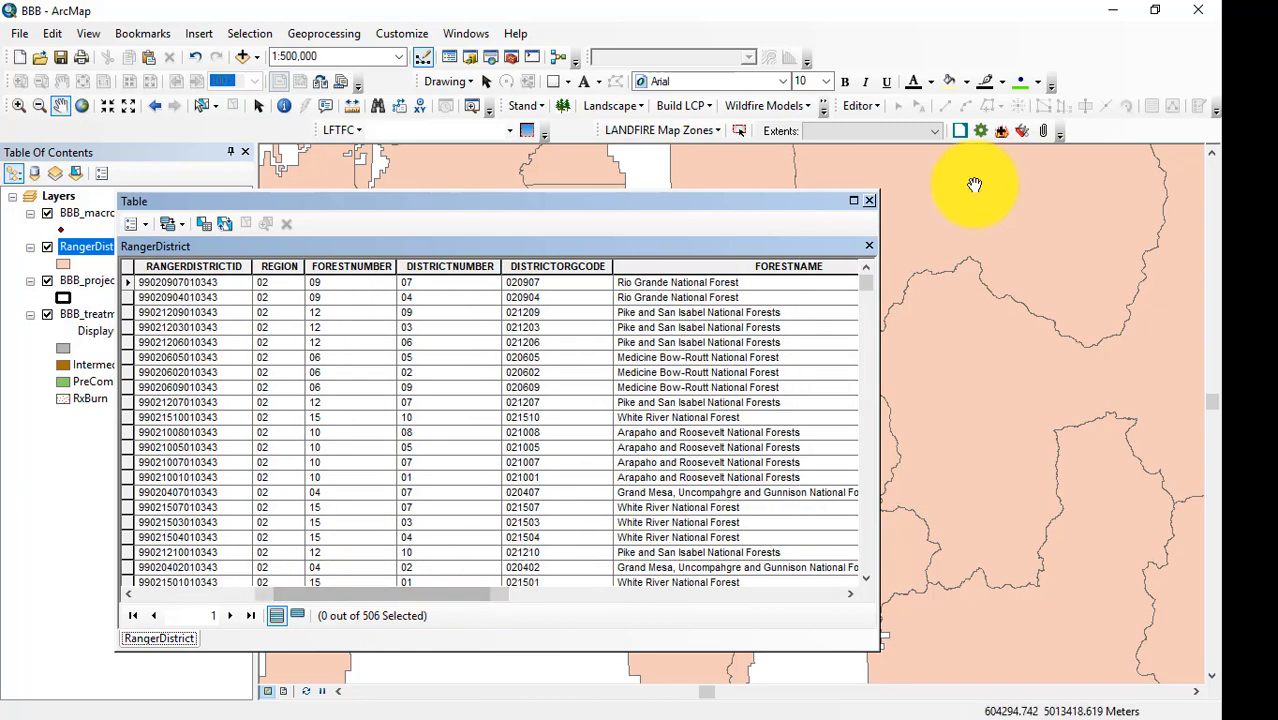
pyautogui.click(755, 265)
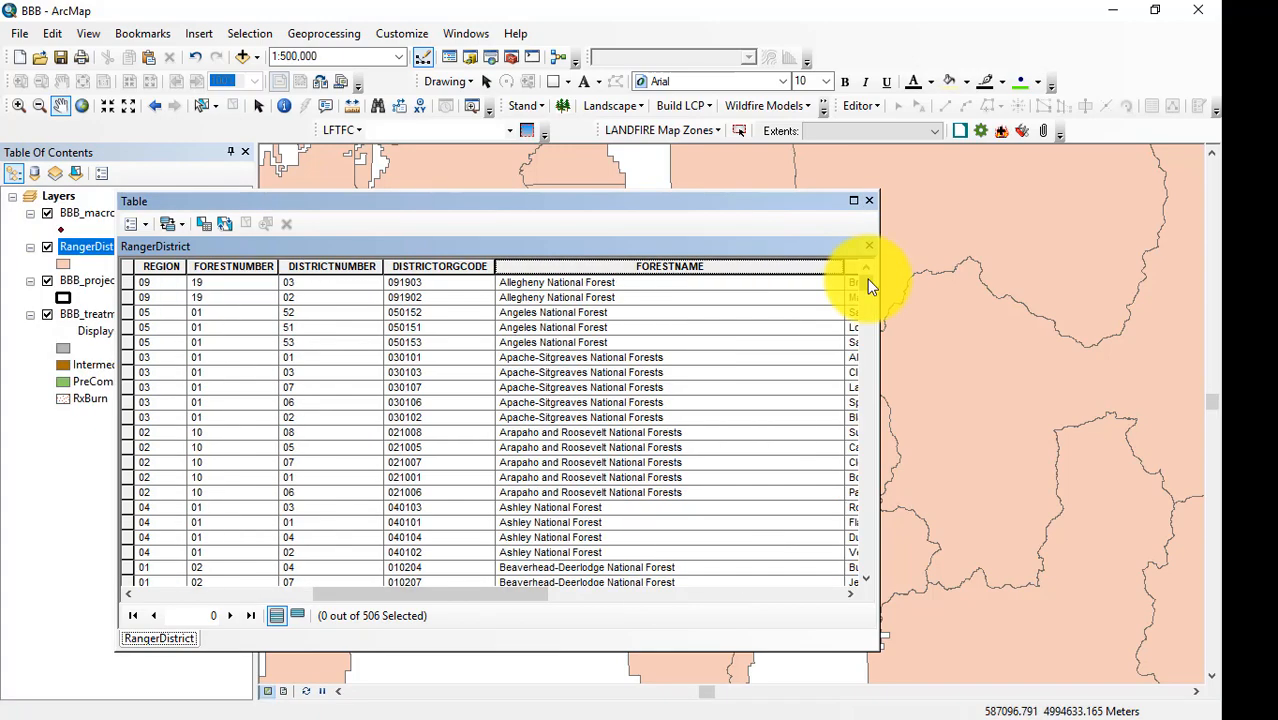
# Select all Payette National Forest records in the RangerDistrict table and close the table.
pyautogui.moveTo(867, 280); pyautogui.dragTo(871, 491)
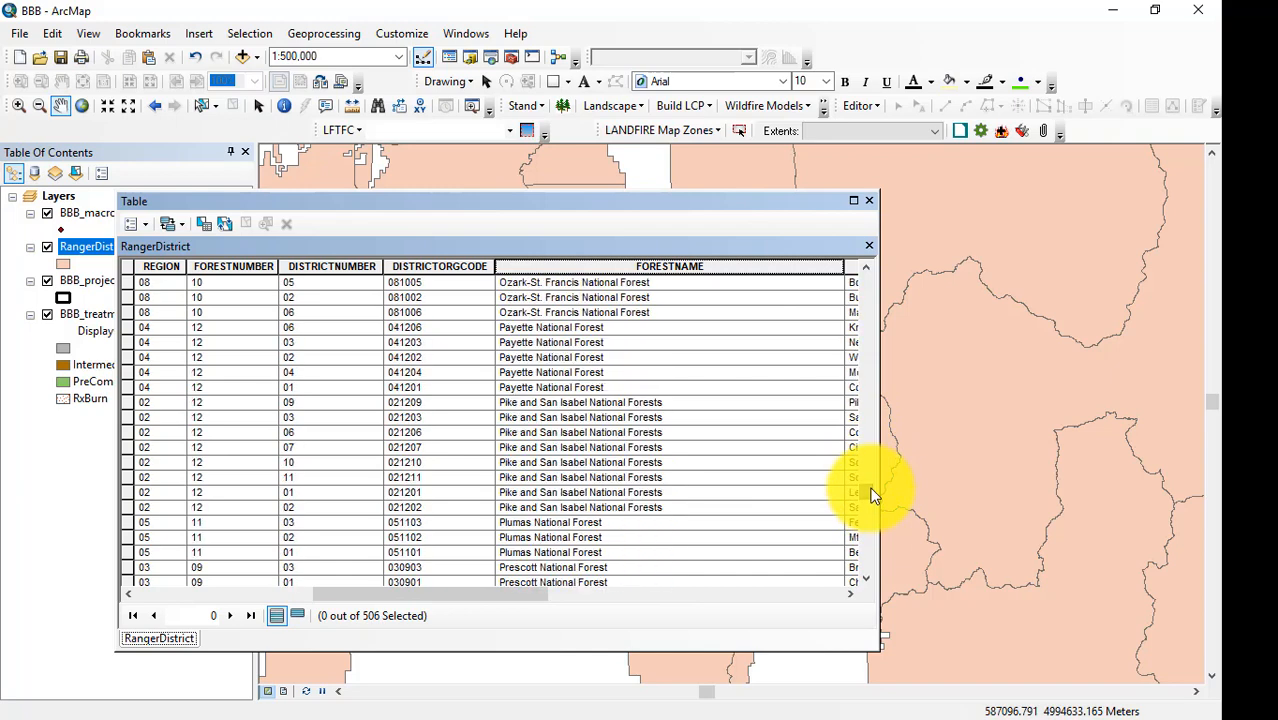
pyautogui.moveTo(124, 323); pyautogui.dragTo(126, 388)
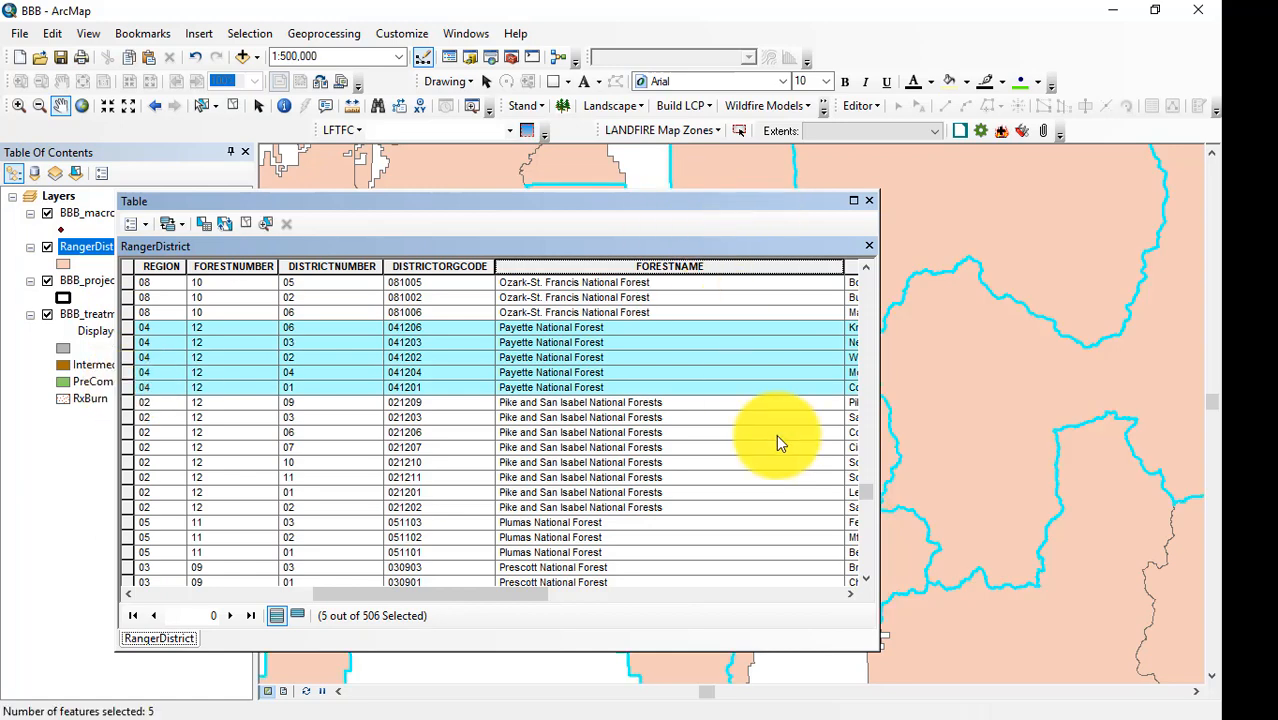
pyautogui.click(870, 201)
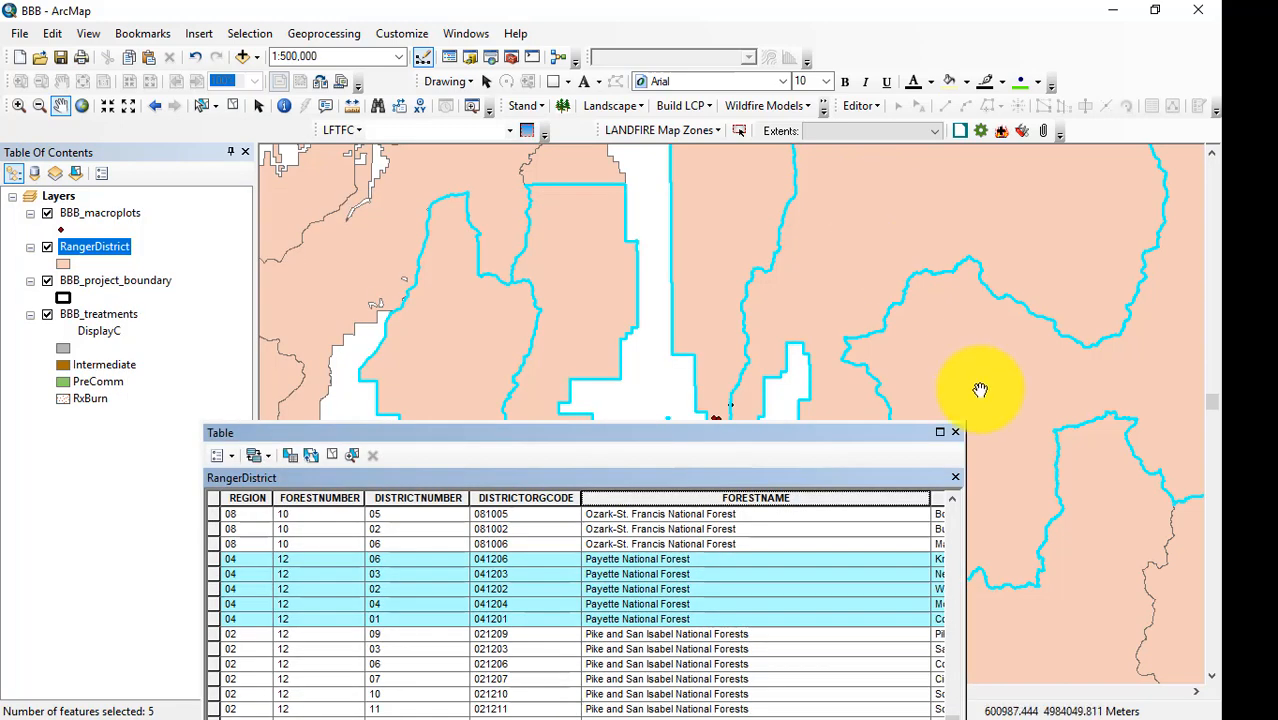
pyautogui.click(957, 434)
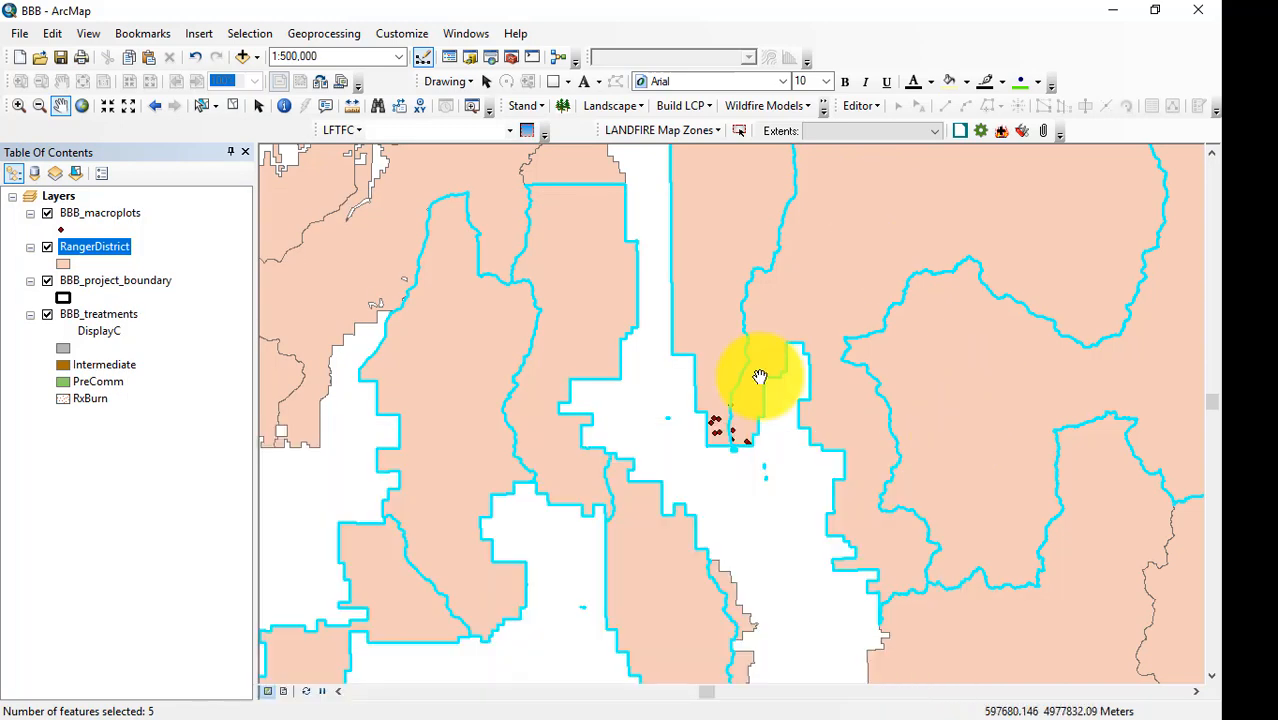
# Create a new layer from the selected RangerDistrict features.
pyautogui.rightClick(91, 252)
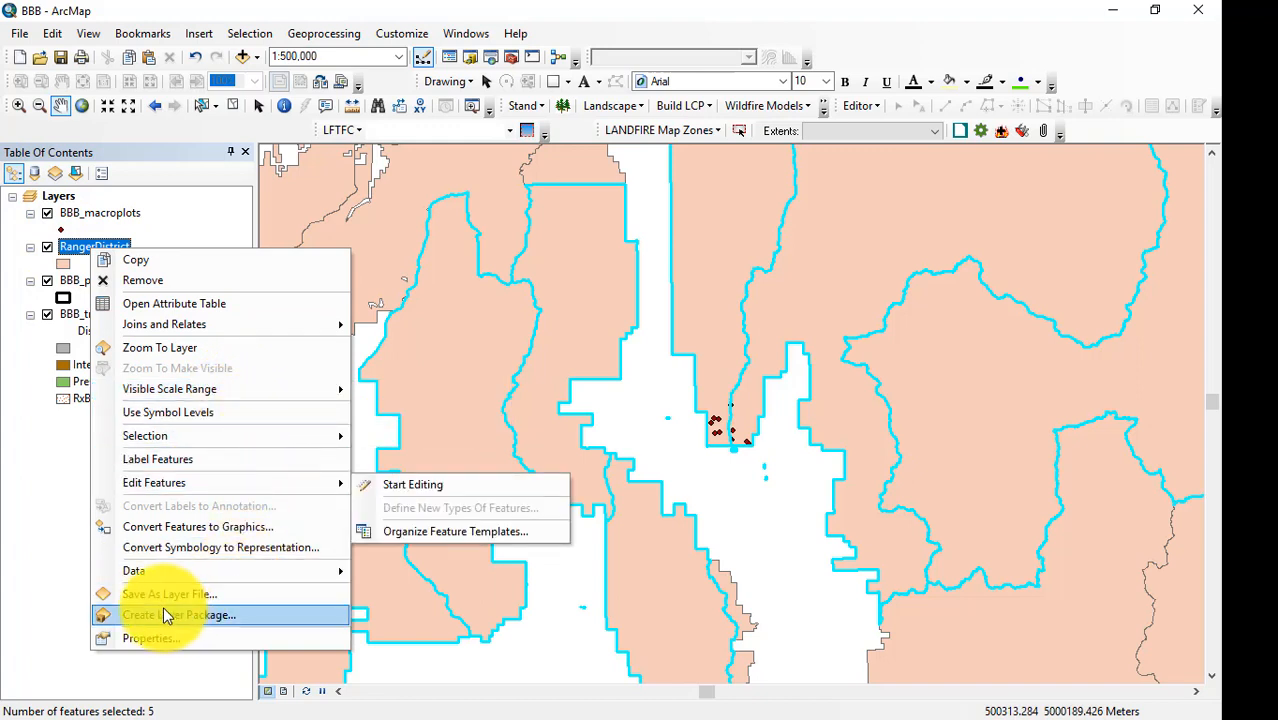
pyautogui.moveTo(214, 439)
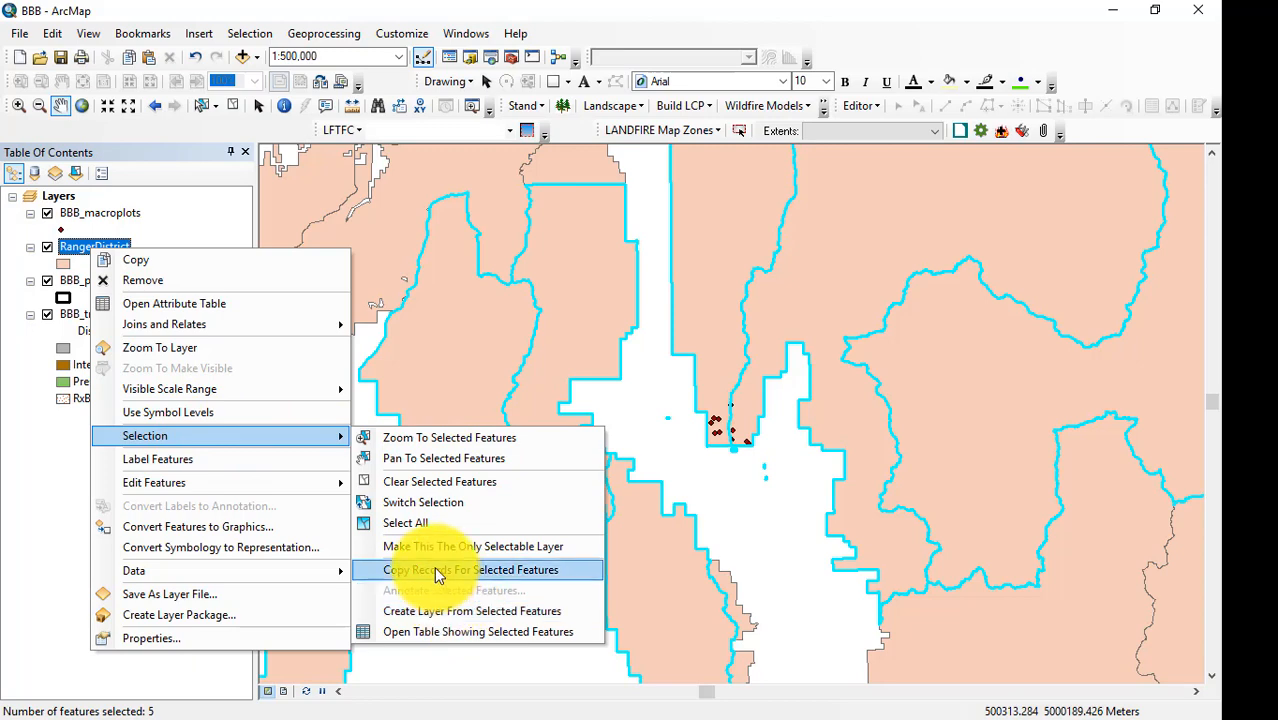
pyautogui.click(446, 611)
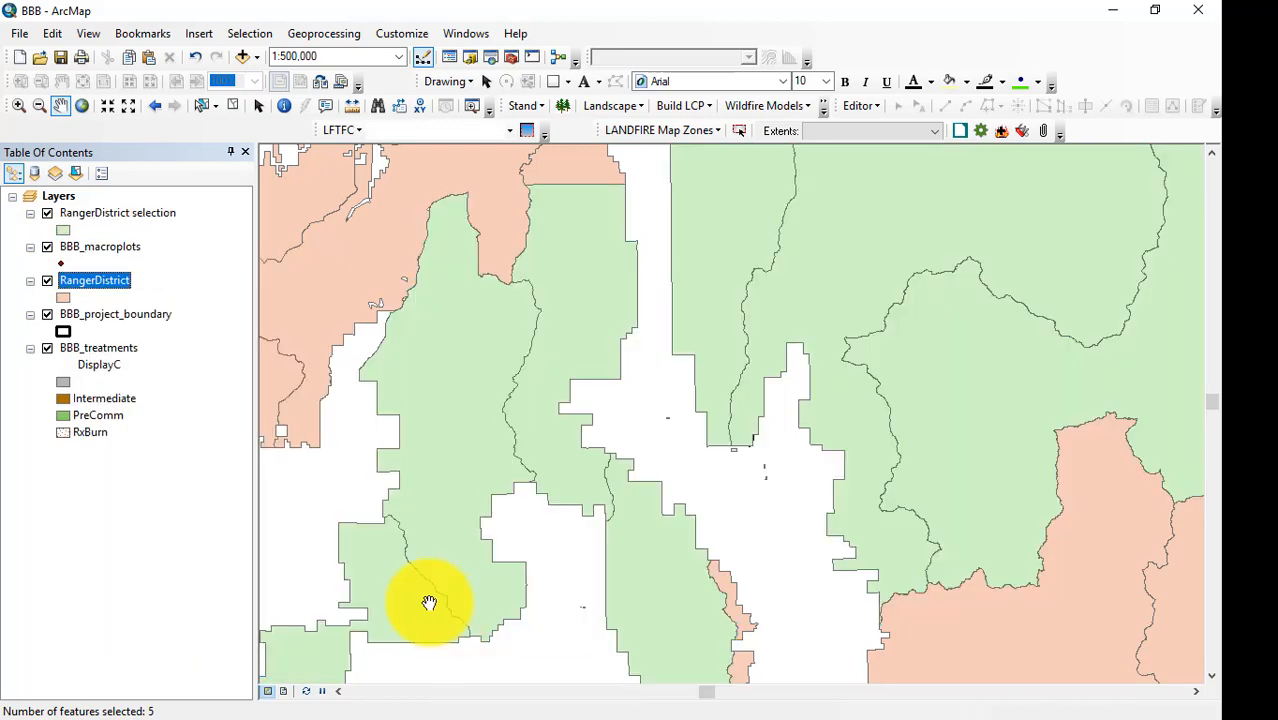
# Rename the RangerDistrict selection layer as PayetteNationalForest and remove the original RangerDistrict layer from the map.
pyautogui.click(91, 215)
pyautogui.click(104, 218)
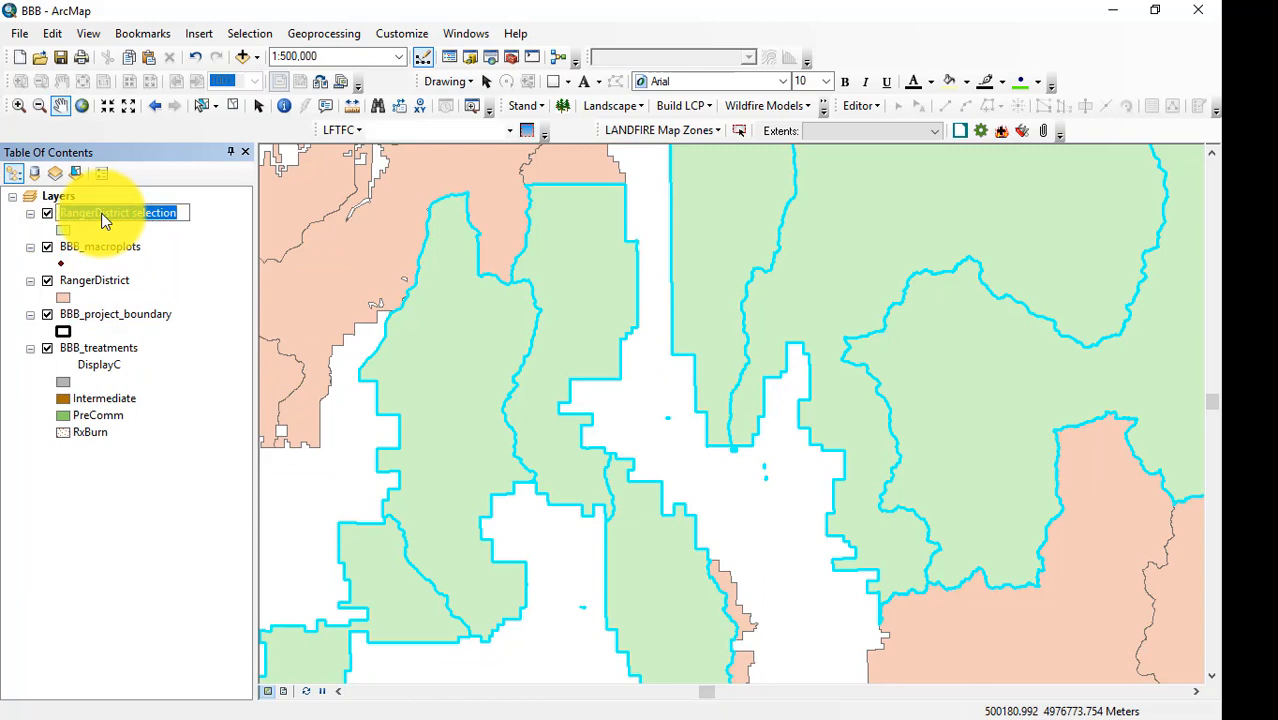
pyautogui.write('PayetteNationalForest')
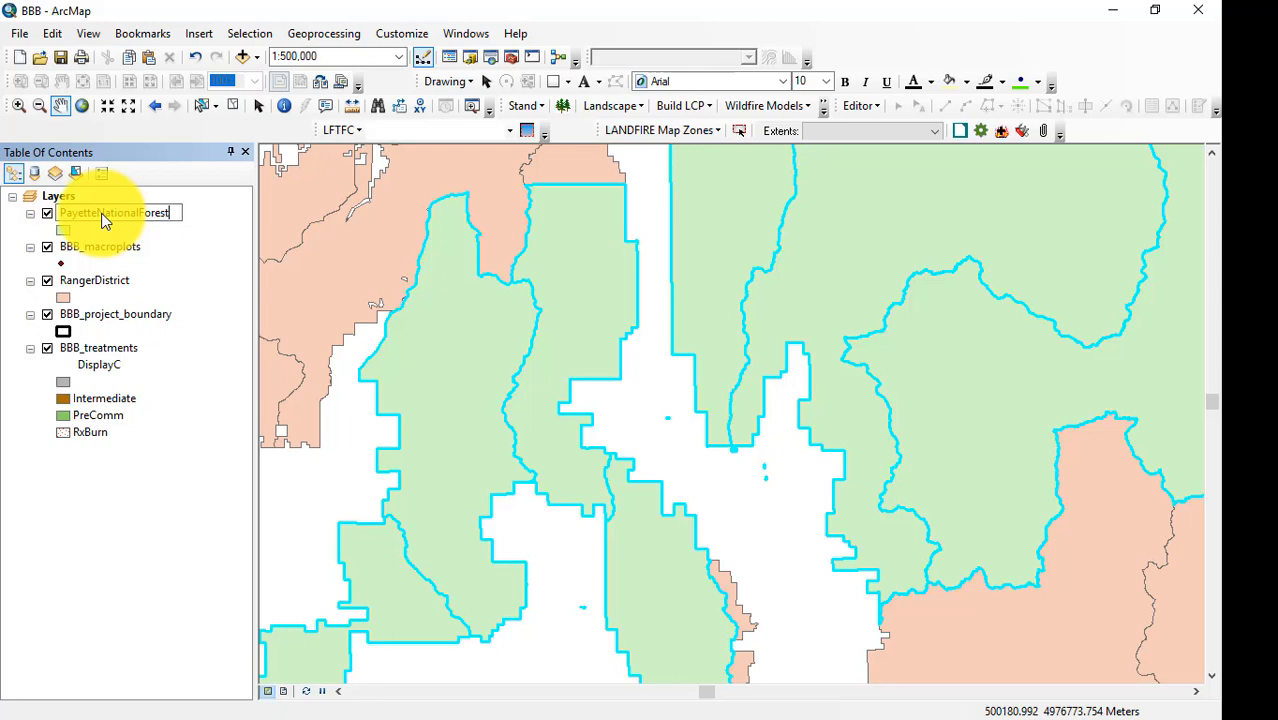
pyautogui.press('Return')
pyautogui.rightClick(103, 281)
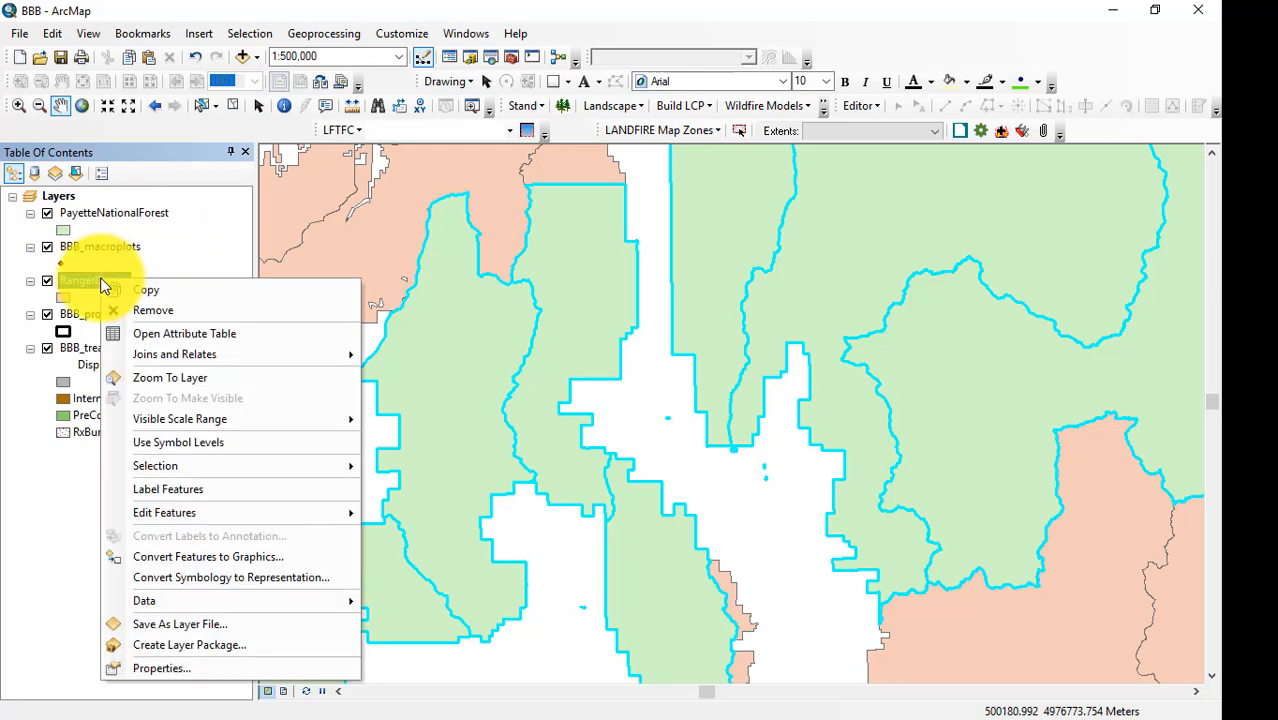
pyautogui.click(162, 309)
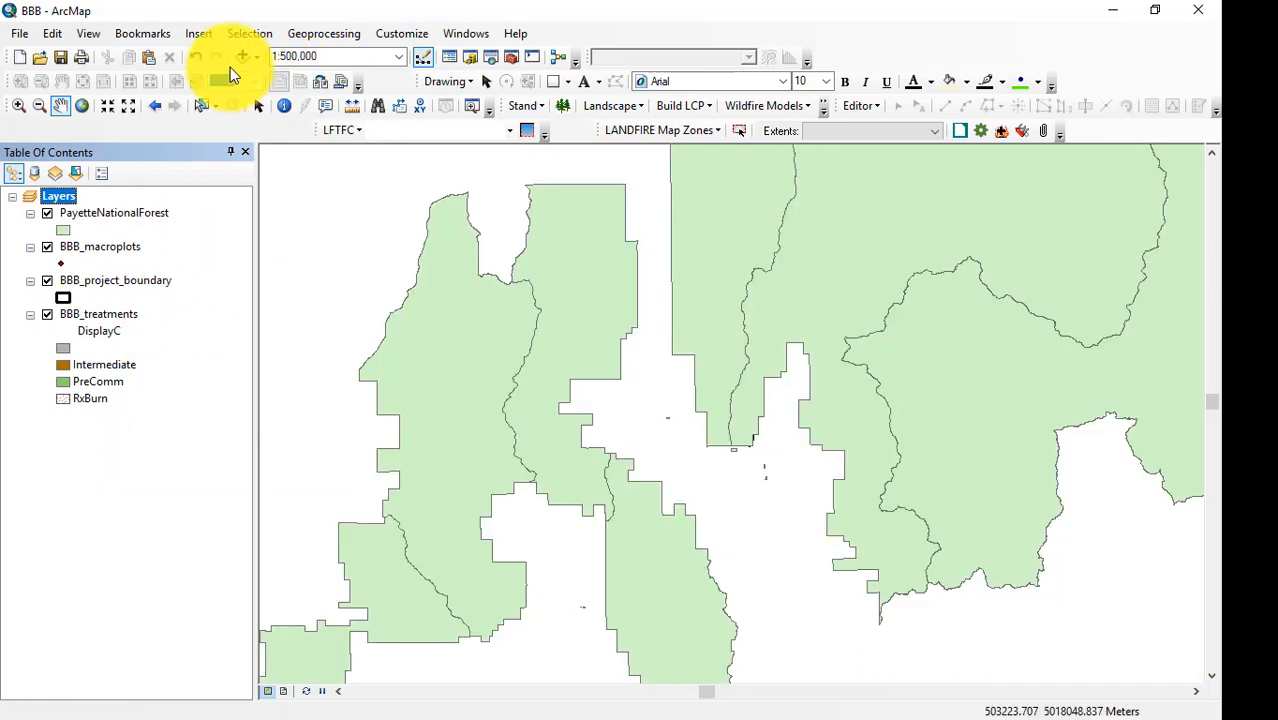
# Add the cb_2016_us_state_20m.shp shapefile from the Lesson_3 folder to the map.
pyautogui.click(243, 56)
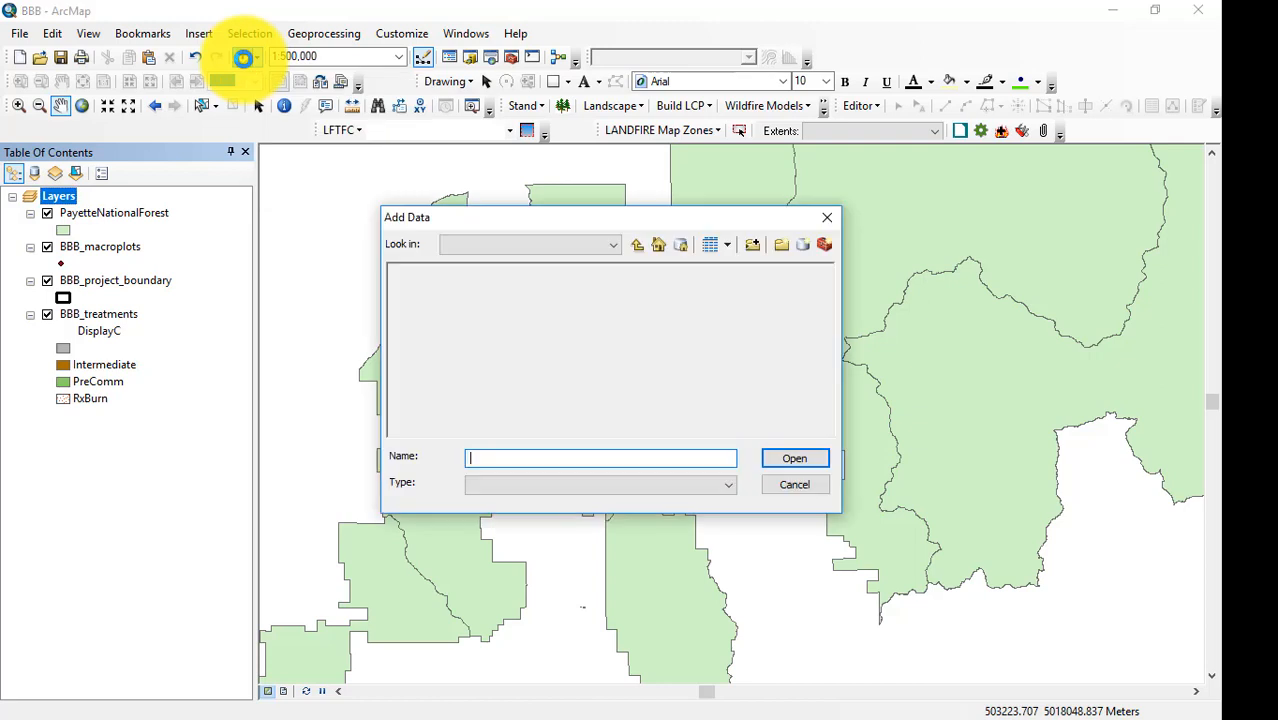
pyautogui.click(637, 244)
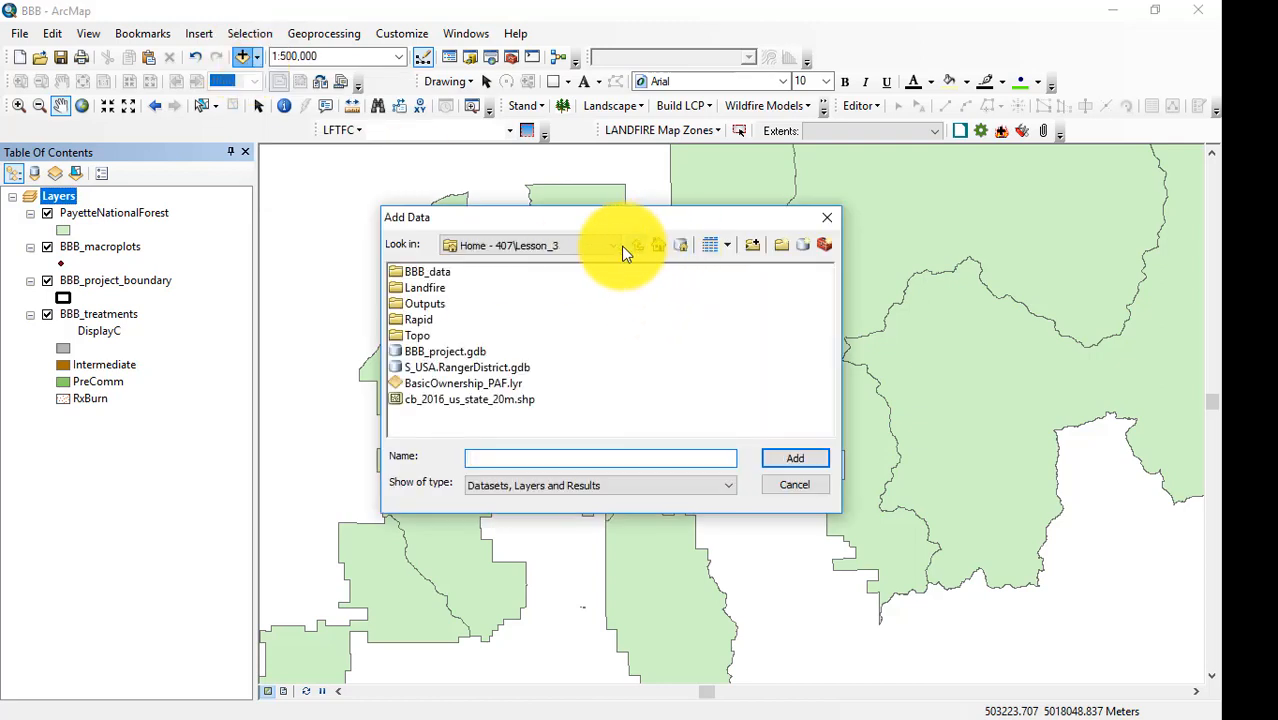
pyautogui.click(455, 400)
pyautogui.click(797, 458)
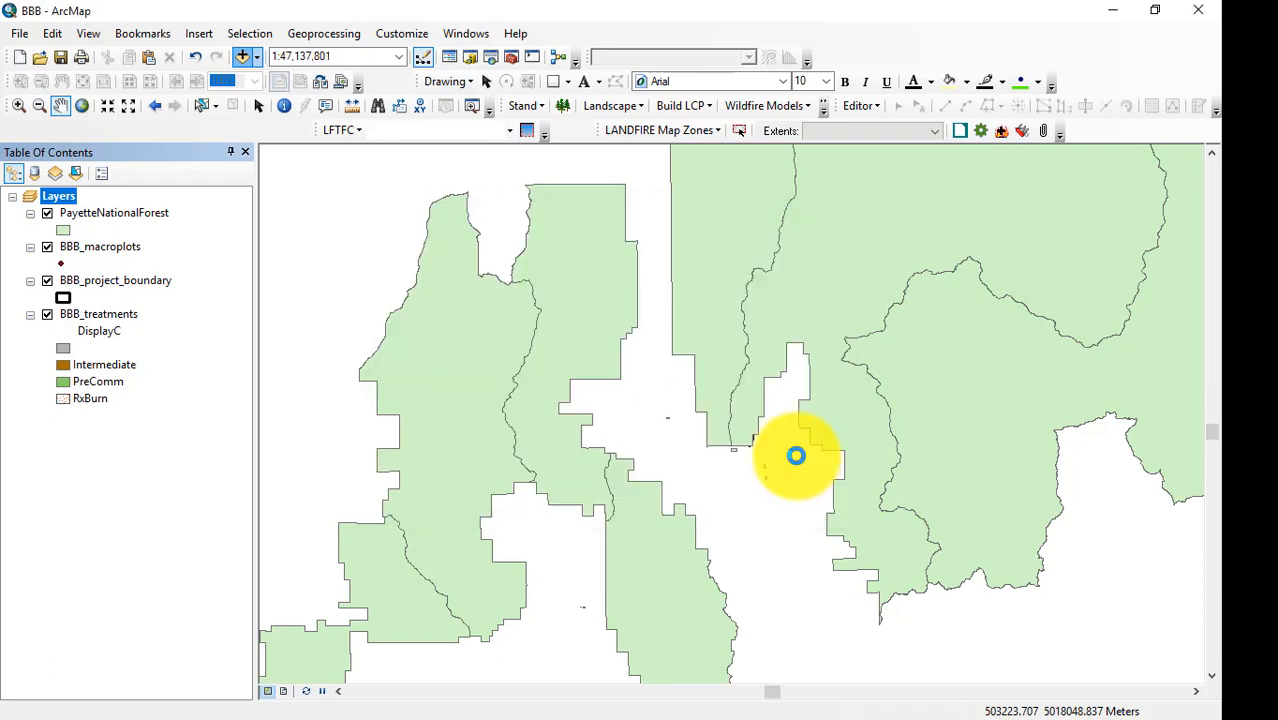
# Select the Idaho record in the cb_2016_us_state_20m attribute table and close the table.
pyautogui.click(108, 214)
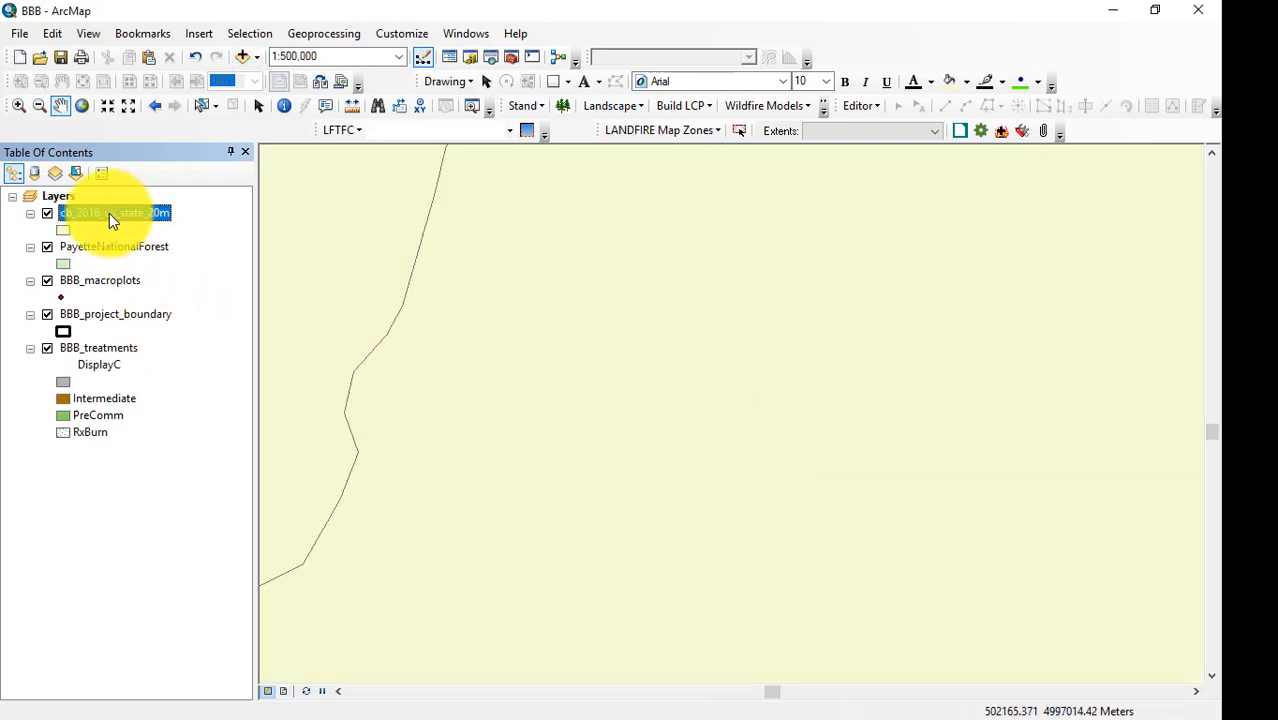
pyautogui.rightClick(108, 215)
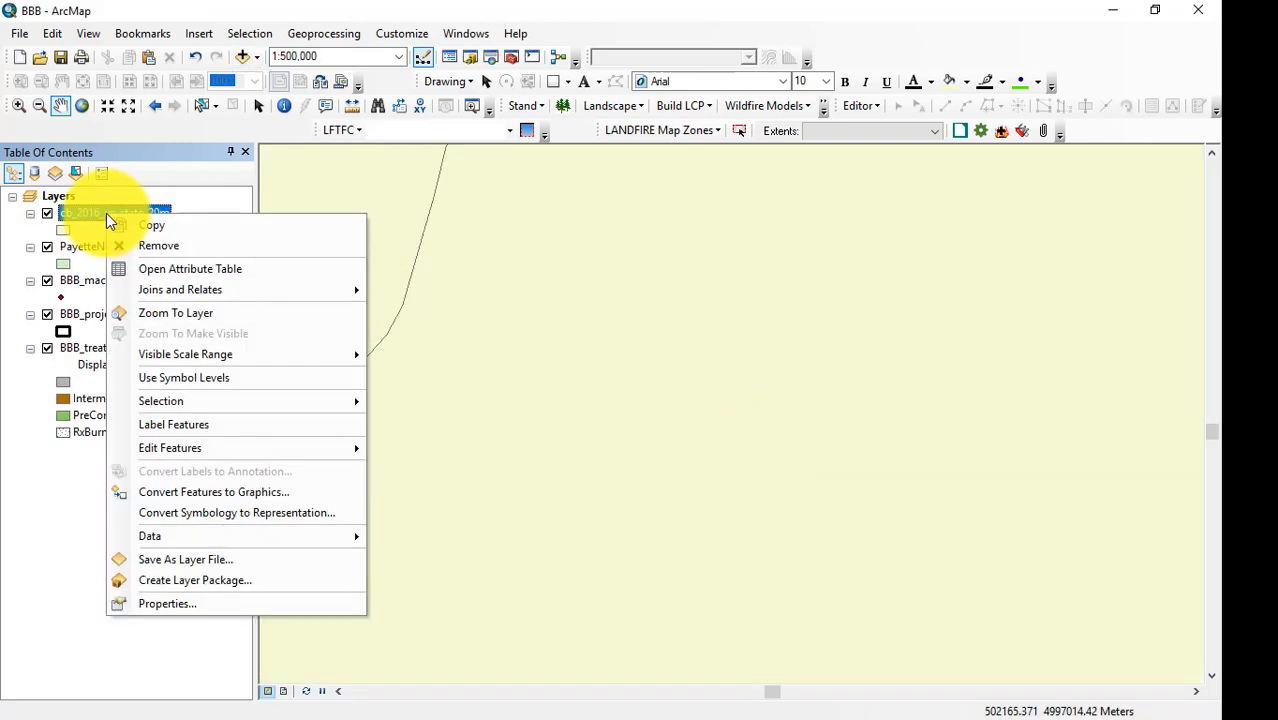
pyautogui.click(180, 271)
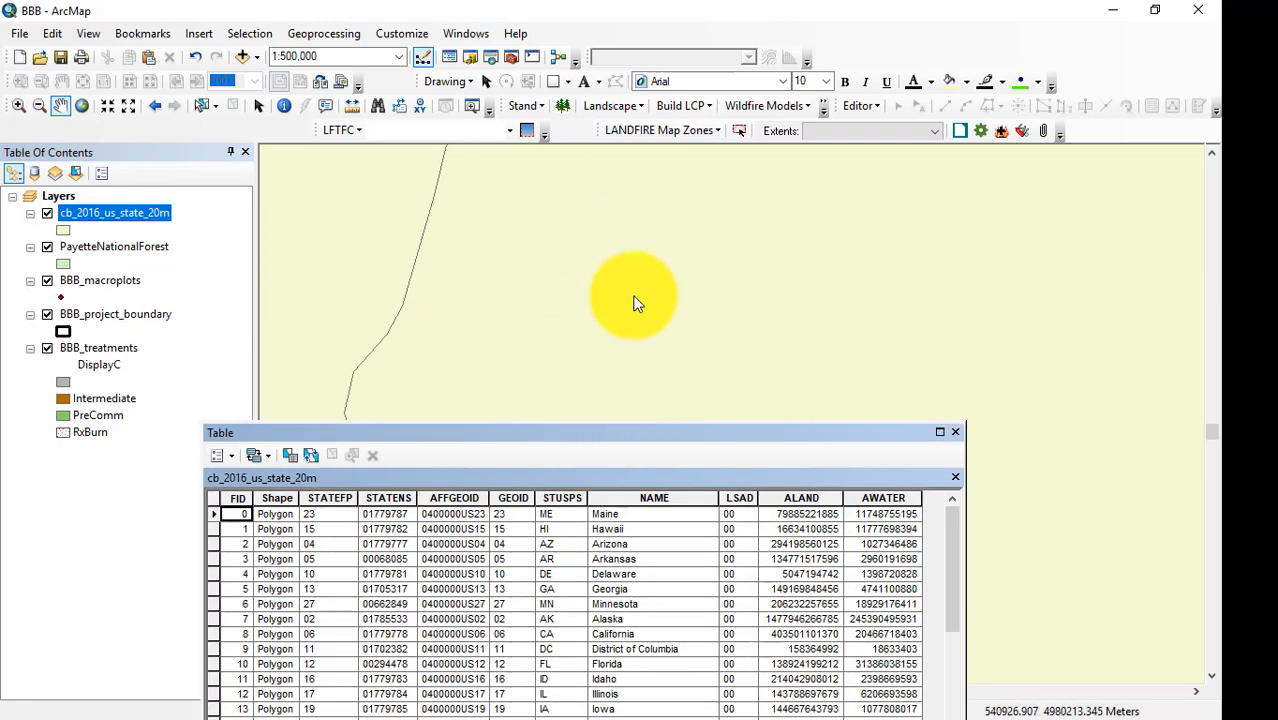
pyautogui.doubleClick(690, 431)
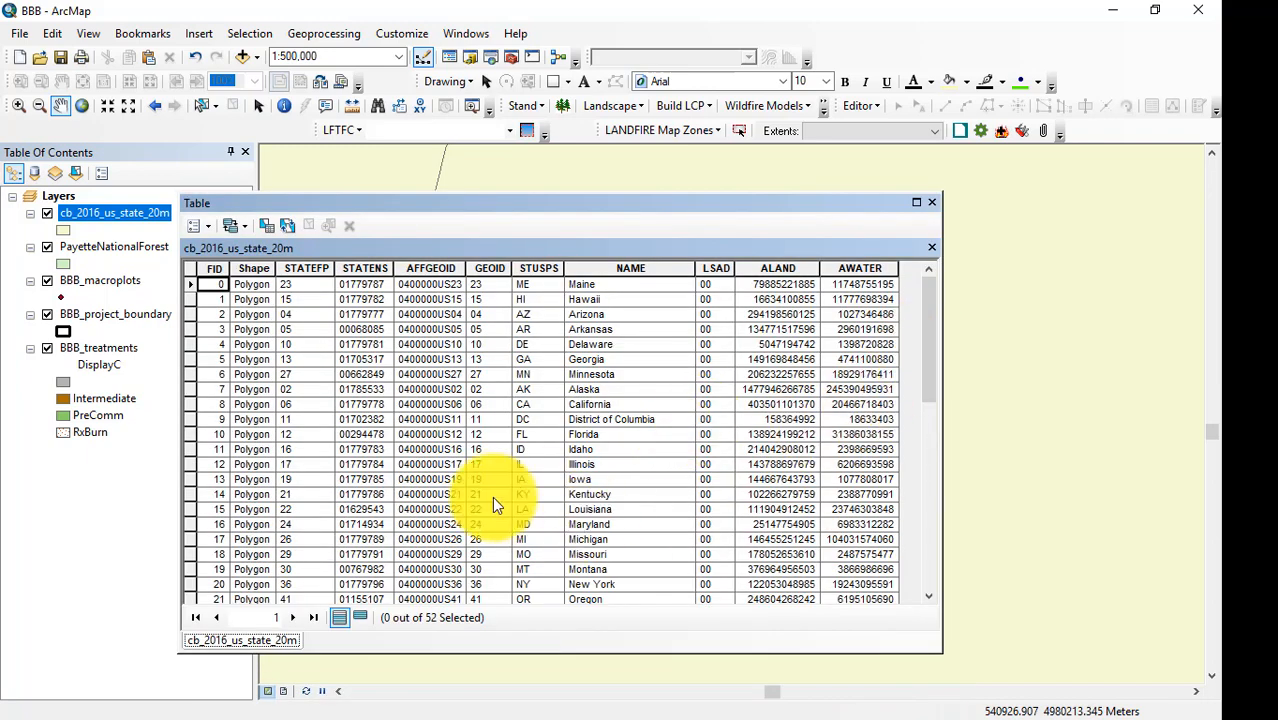
pyautogui.click(190, 449)
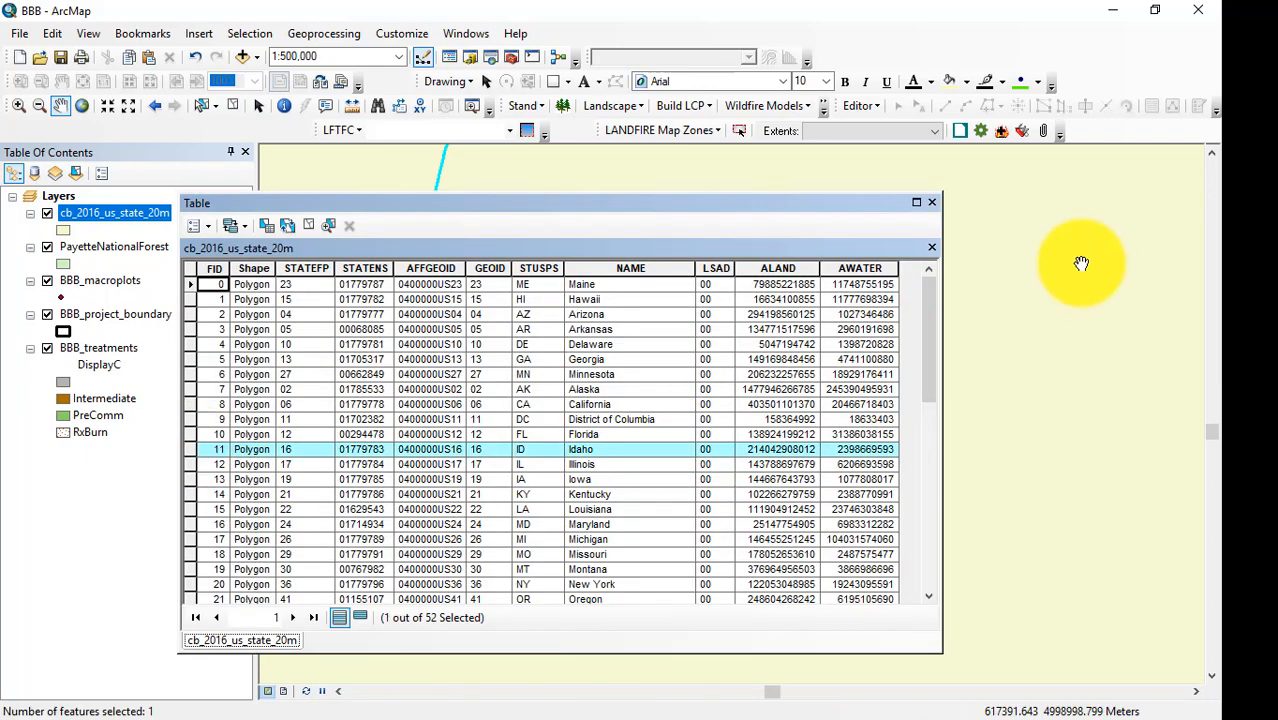
pyautogui.click(932, 205)
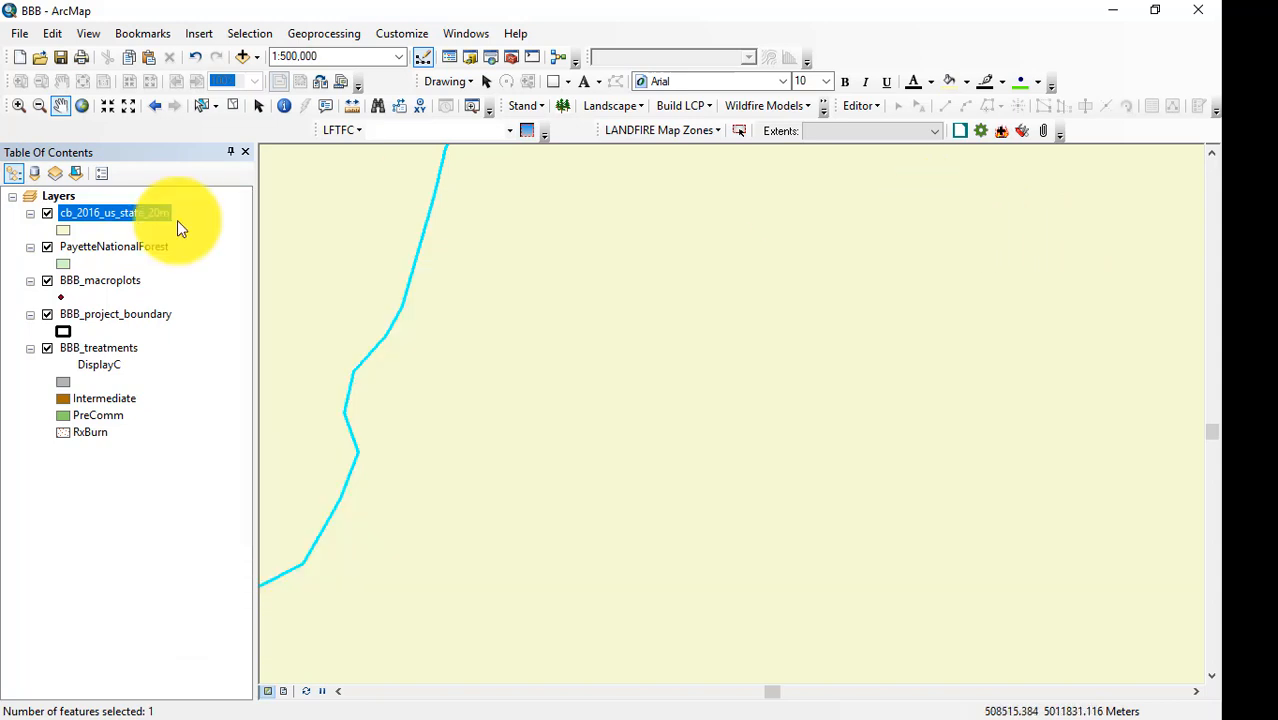
# Create a layer from the selected Idaho feature and remove the original cb_2016_us_state_20m layer.
pyautogui.rightClick(87, 215)
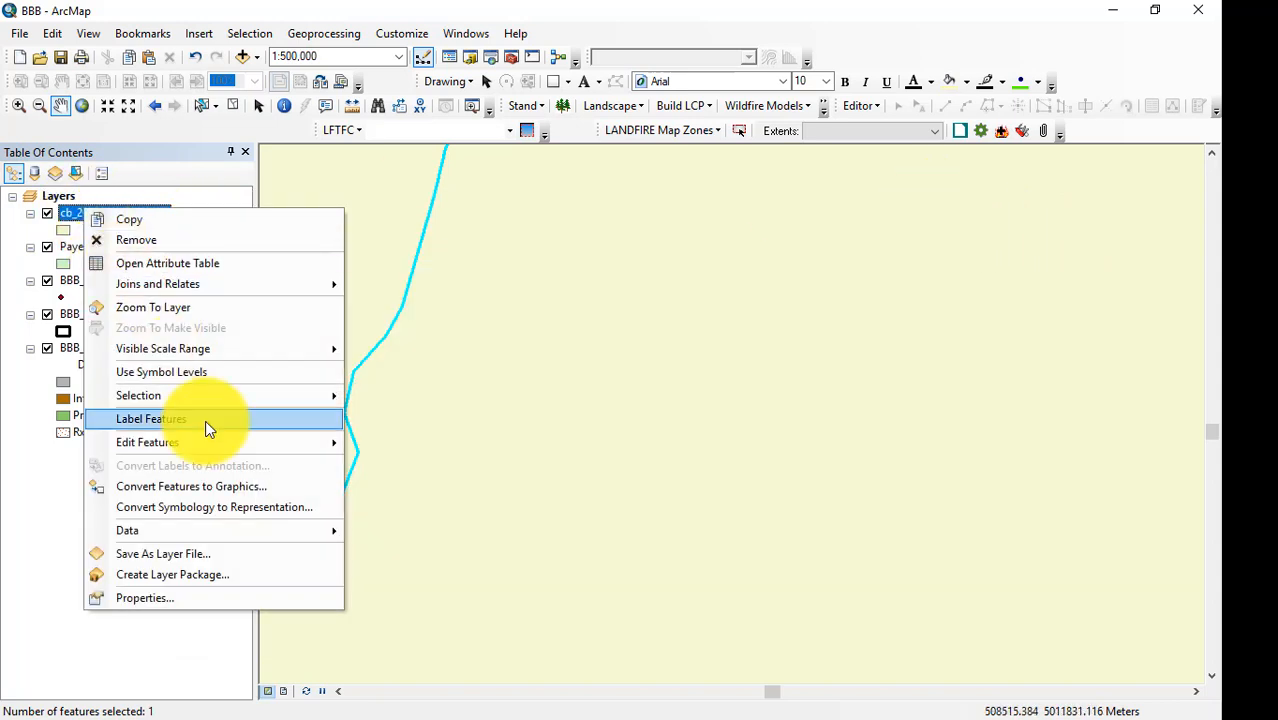
pyautogui.moveTo(195, 397)
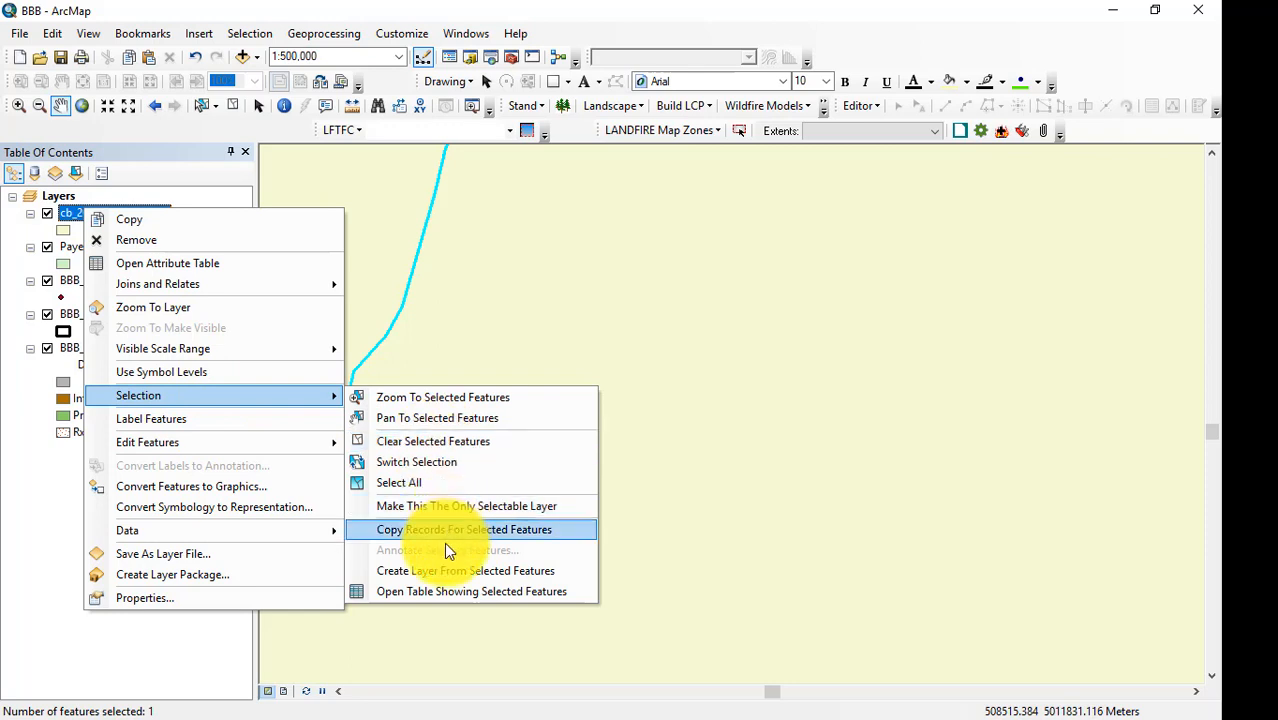
pyautogui.click(442, 571)
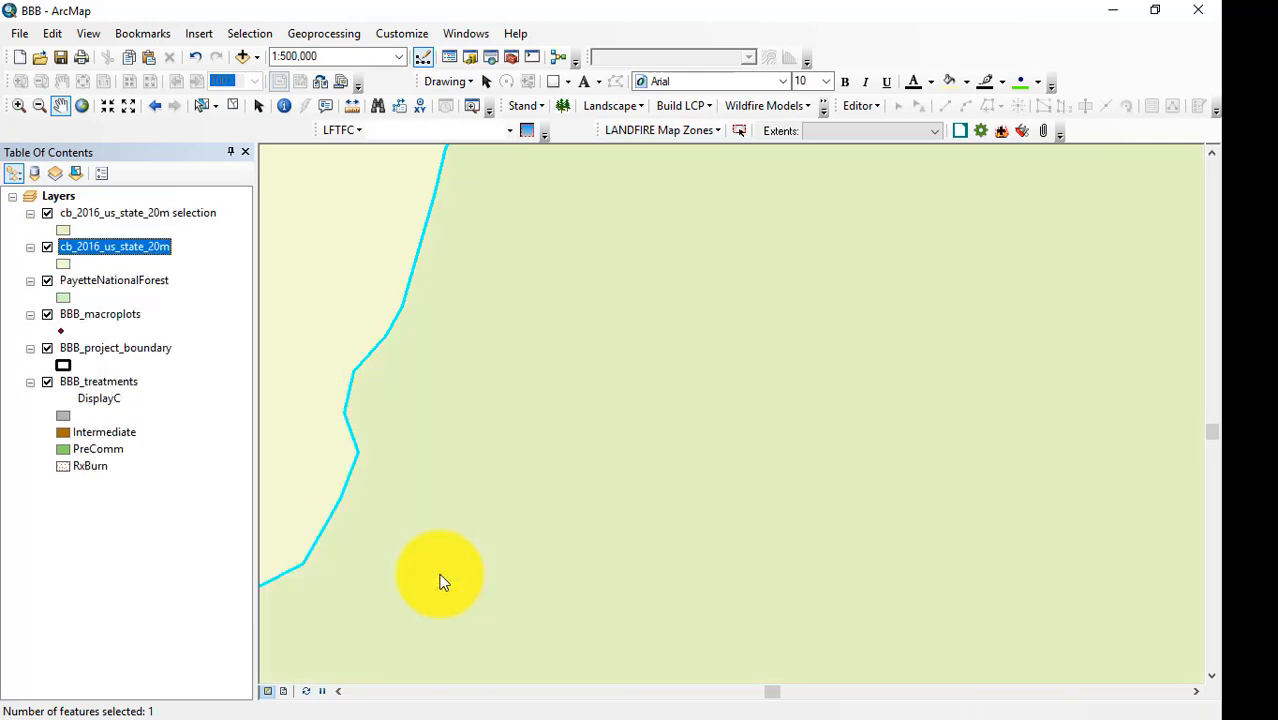
pyautogui.rightClick(119, 246)
pyautogui.click(168, 276)
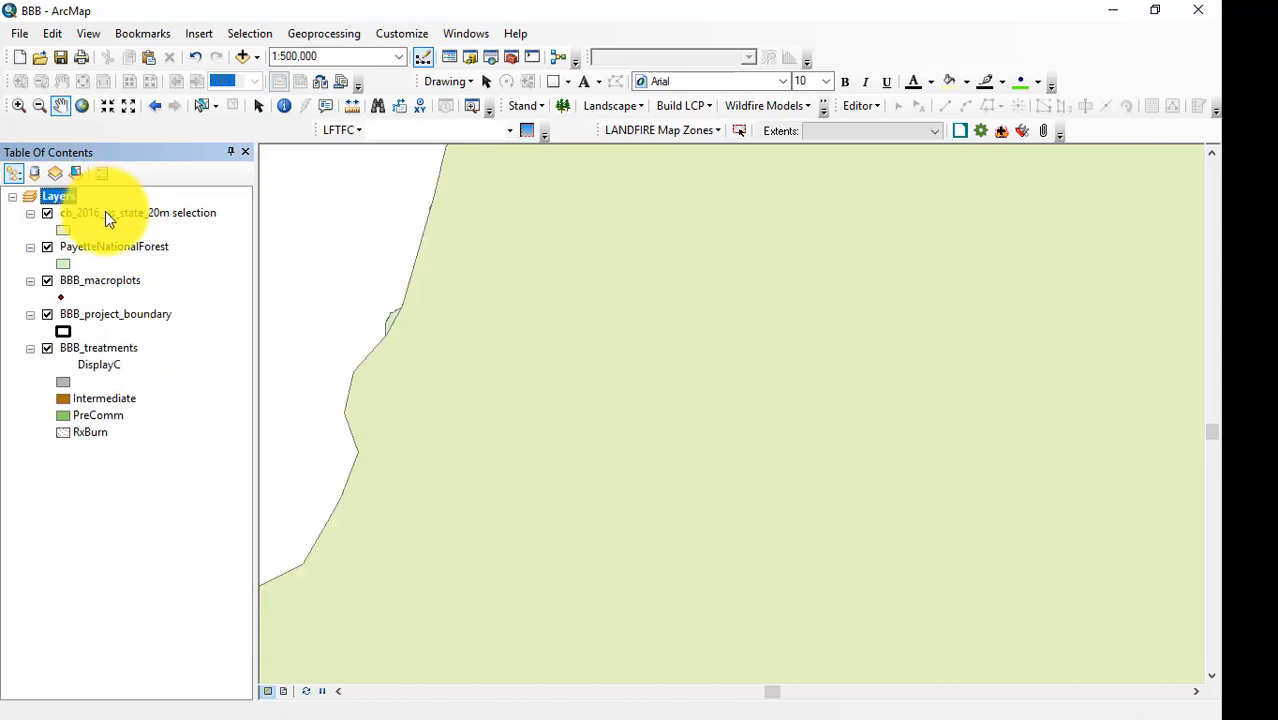
# Rename the state selection layer as Idaho and collapse its symbol entry in the layer list.
pyautogui.click(117, 217)
pyautogui.click(118, 220)
pyautogui.write('I')
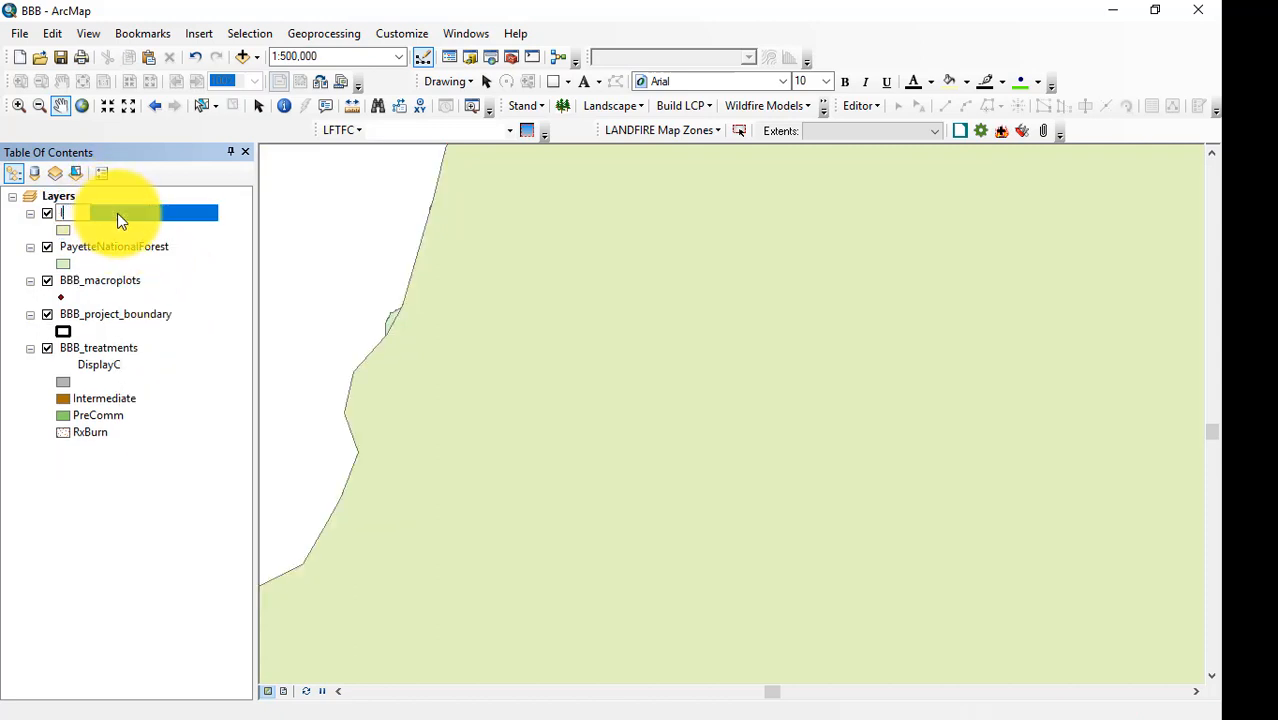
pyautogui.write('daho')
pyautogui.press('Return')
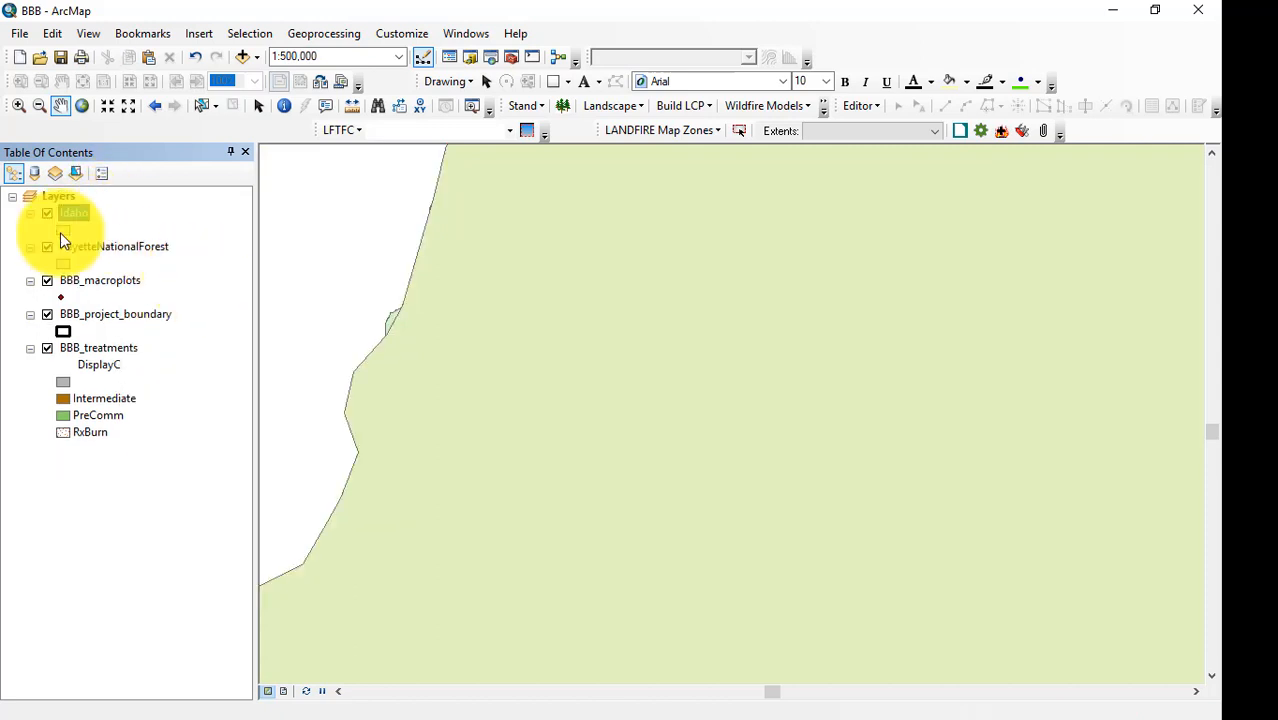
pyautogui.click(30, 213)
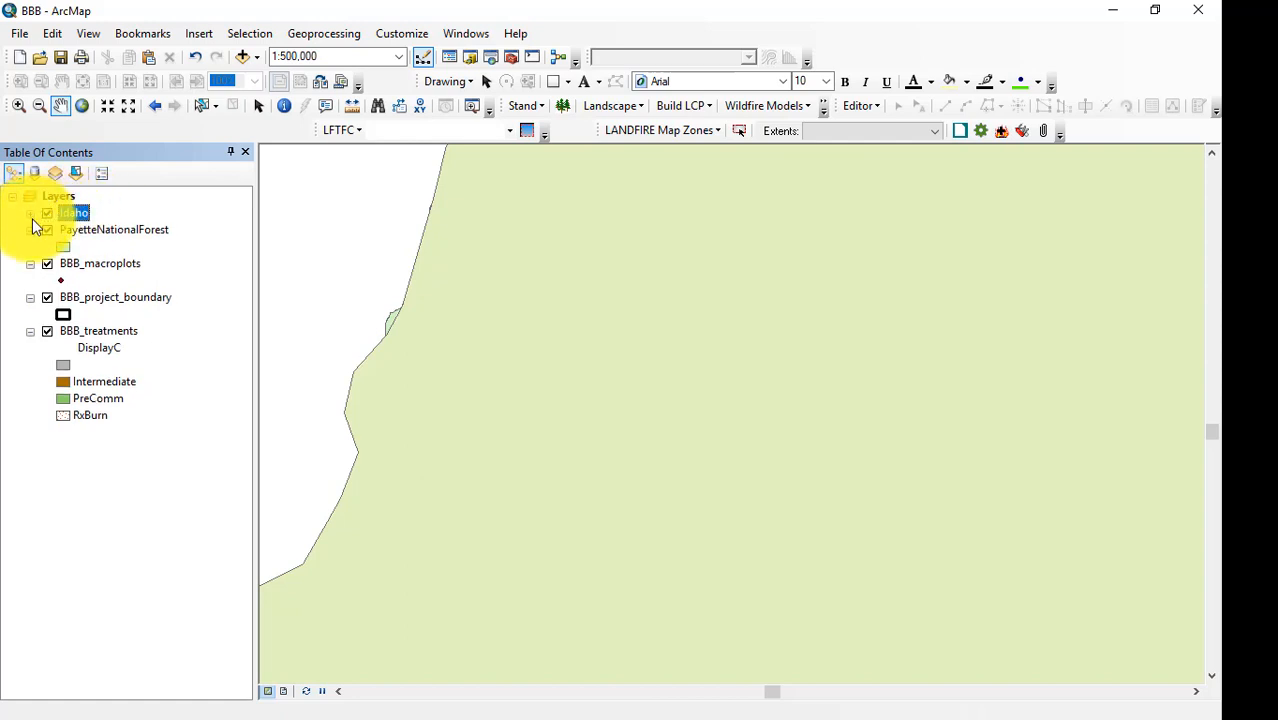
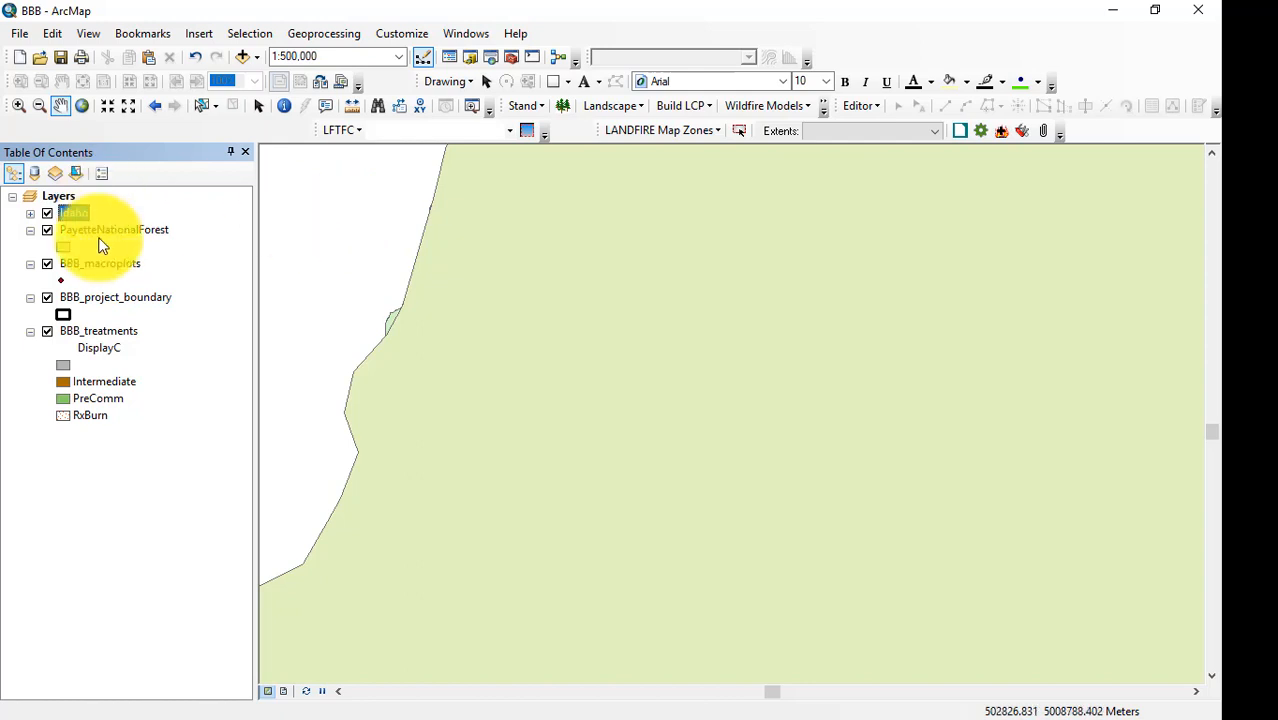
# Turn off the PayetteNationalForest and Idaho layers and zoom the map in on the BBB project boundary.
pyautogui.click(47, 229)
pyautogui.click(47, 213)
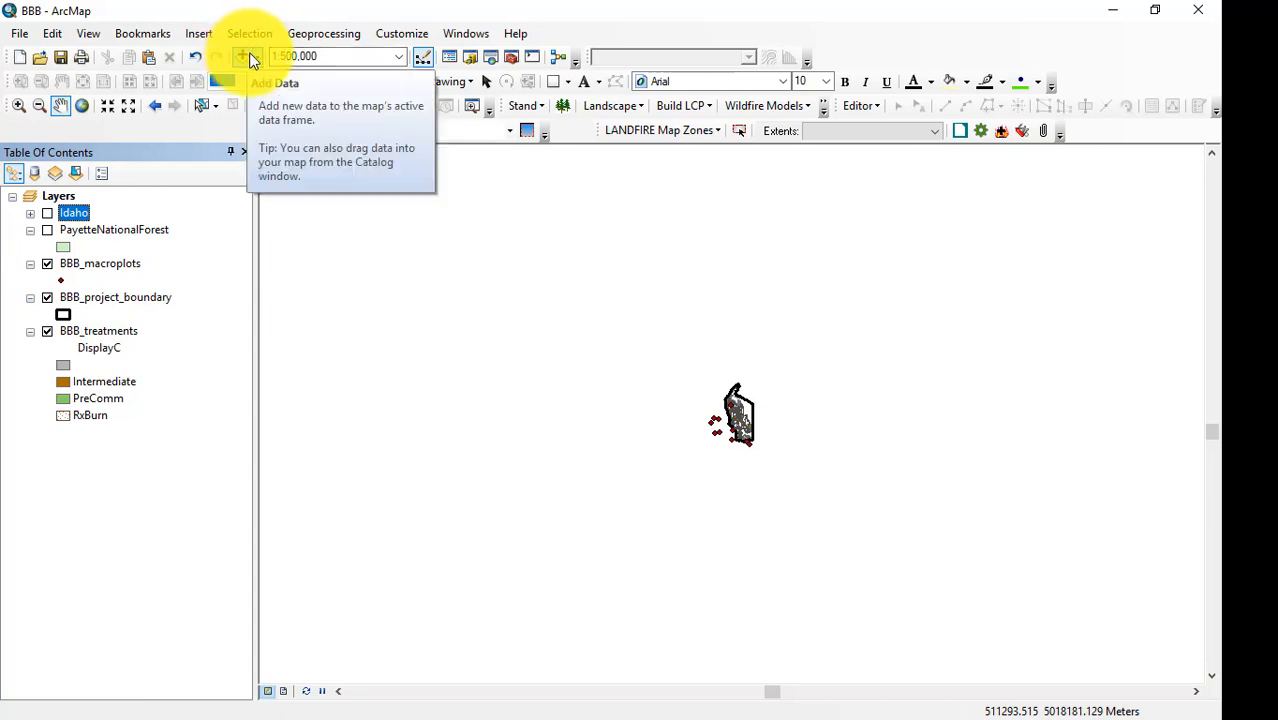
pyautogui.click(19, 105)
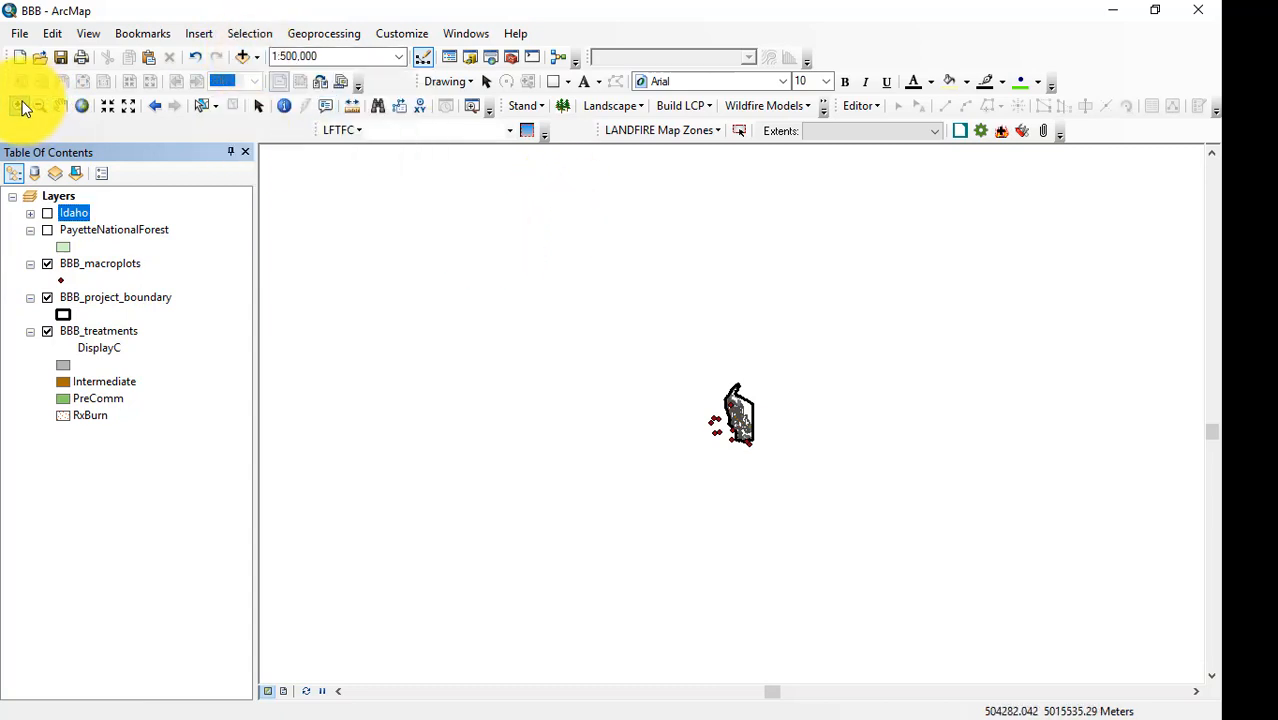
pyautogui.moveTo(699, 368); pyautogui.dragTo(776, 456)
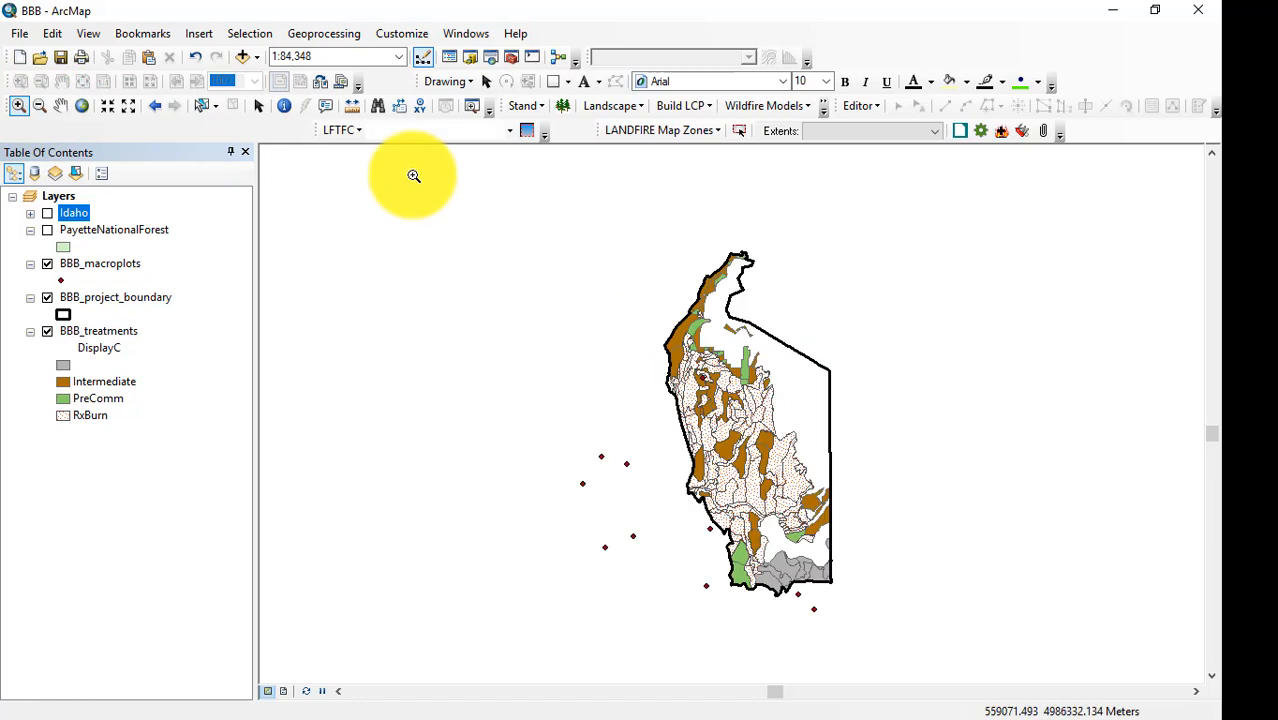
# Add all ten drg24k USGS topo TIFs from the Topo folder to the map, dismissing the coordinate system warning.
pyautogui.click(245, 57)
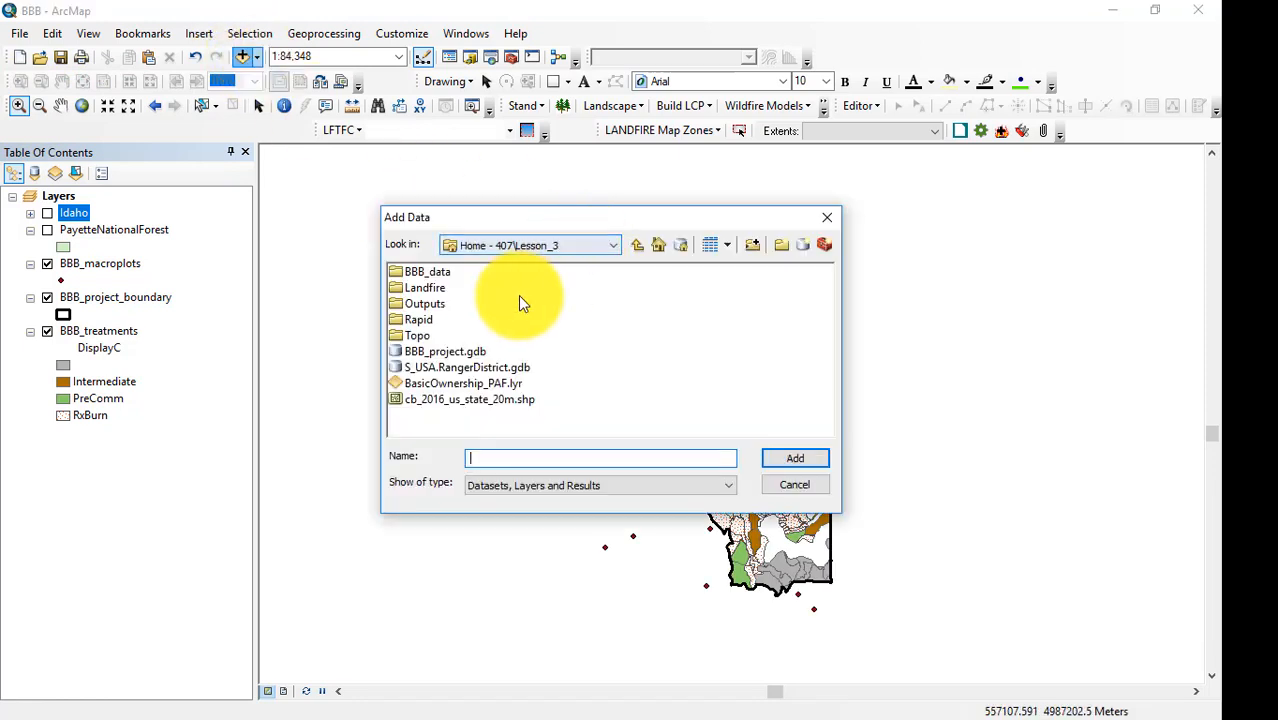
pyautogui.doubleClick(405, 335)
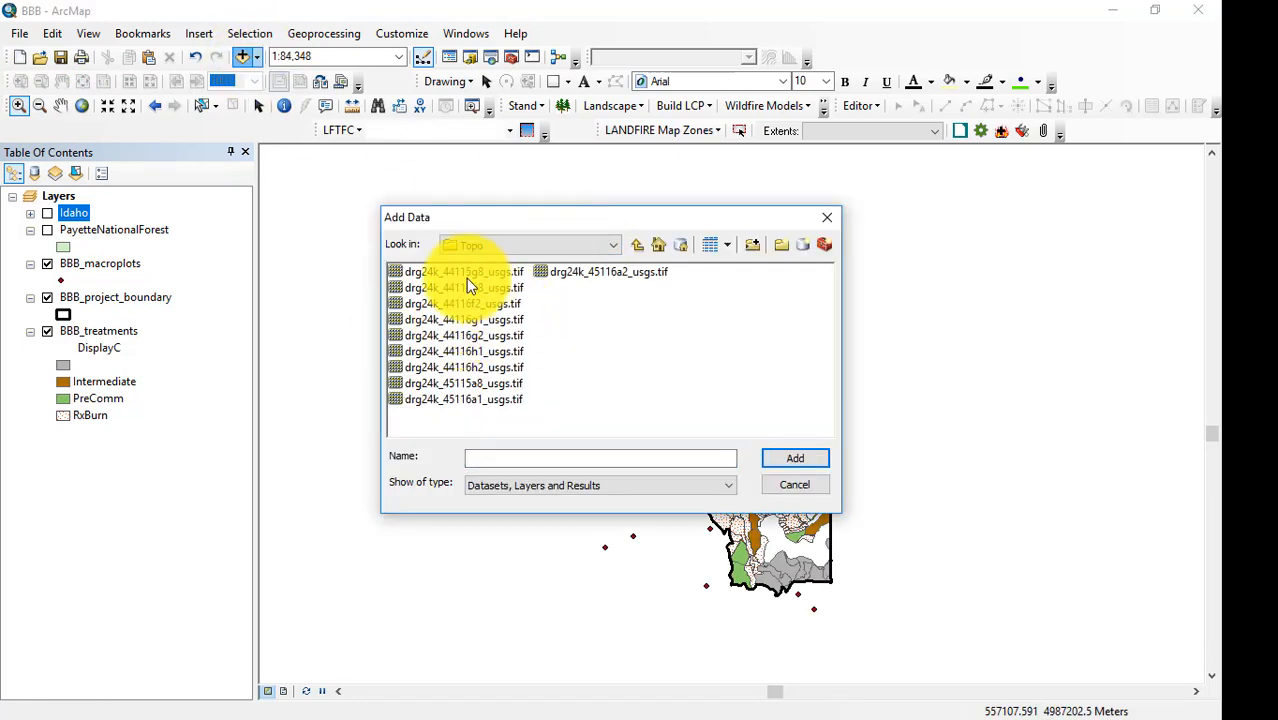
pyautogui.click(466, 273)
pyautogui.keyDown('shift'); pyautogui.click(564, 272); pyautogui.keyUp('shift')
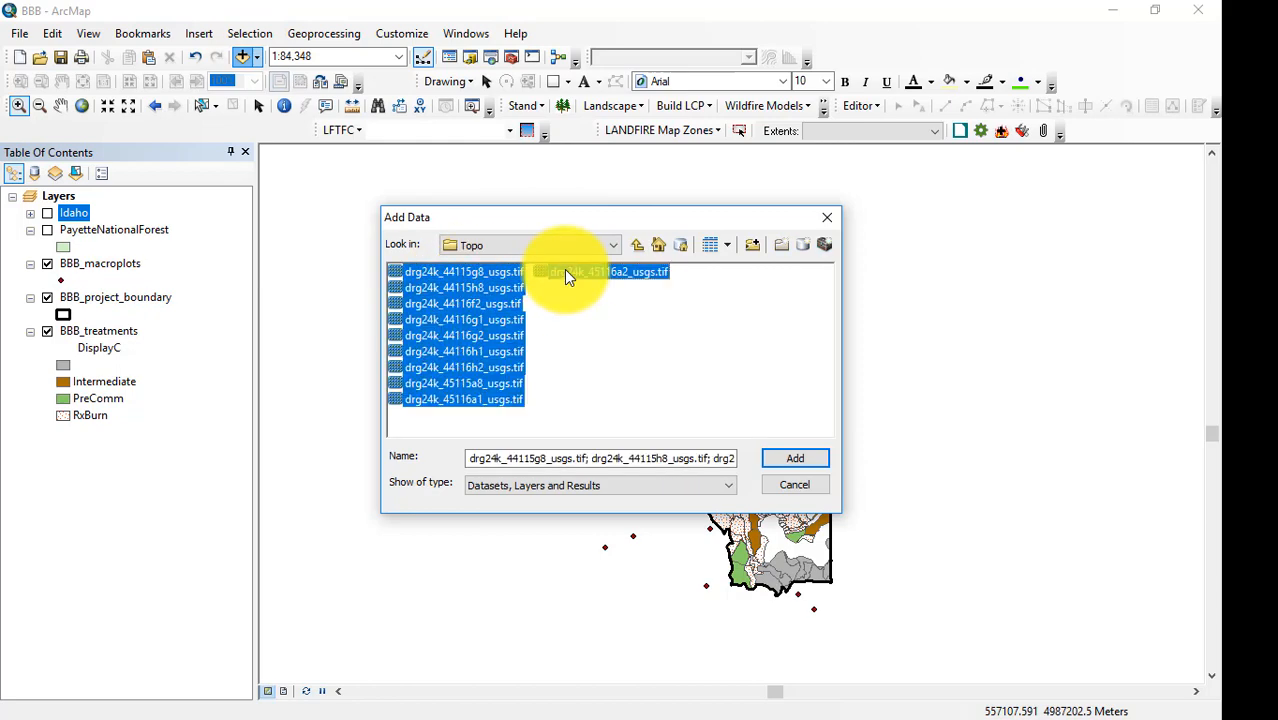
pyautogui.click(807, 458)
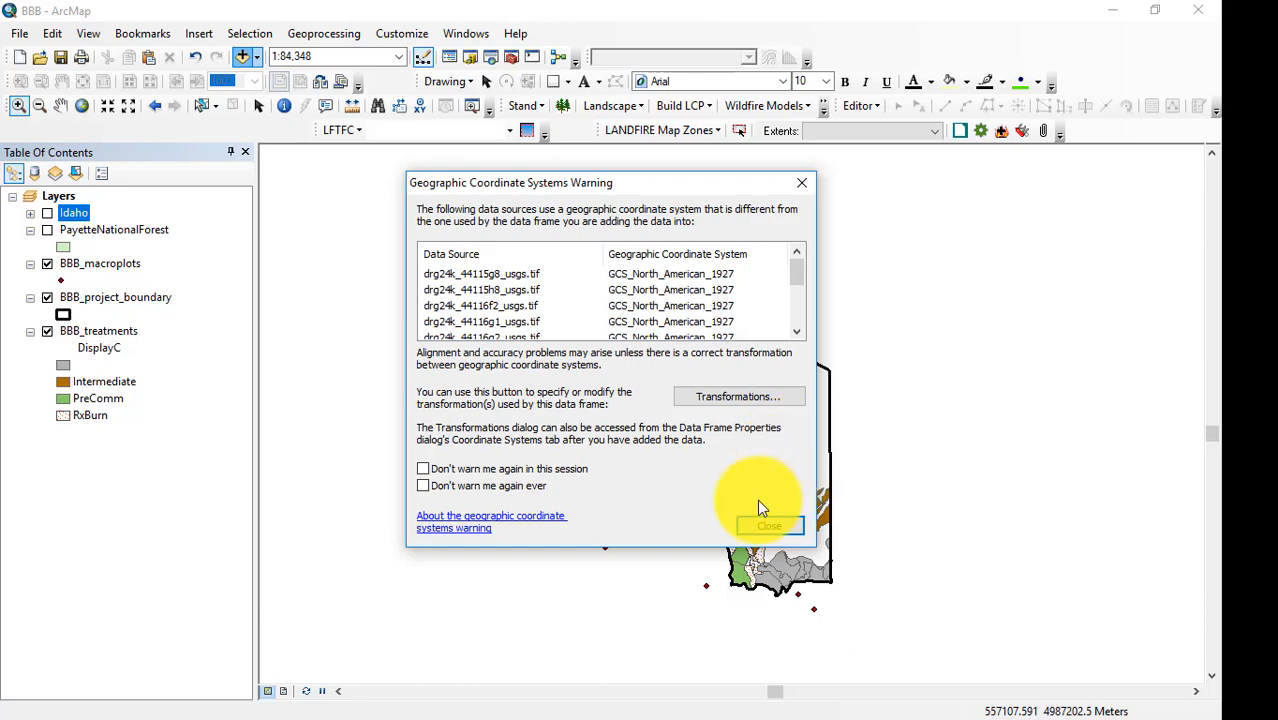
pyautogui.click(771, 526)
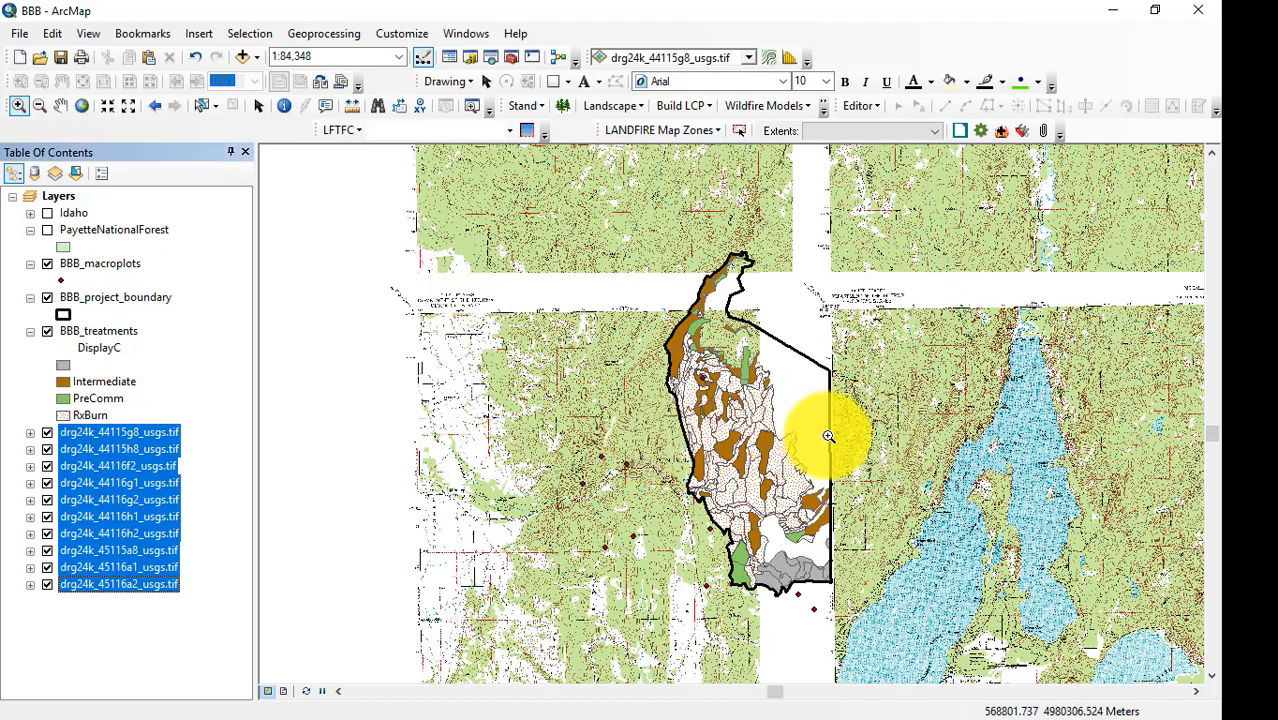
# Set the fill of value 1 in drg24k_44115g8_usgs.tif to No Color and collapse that layer's legend.
pyautogui.click(30, 433)
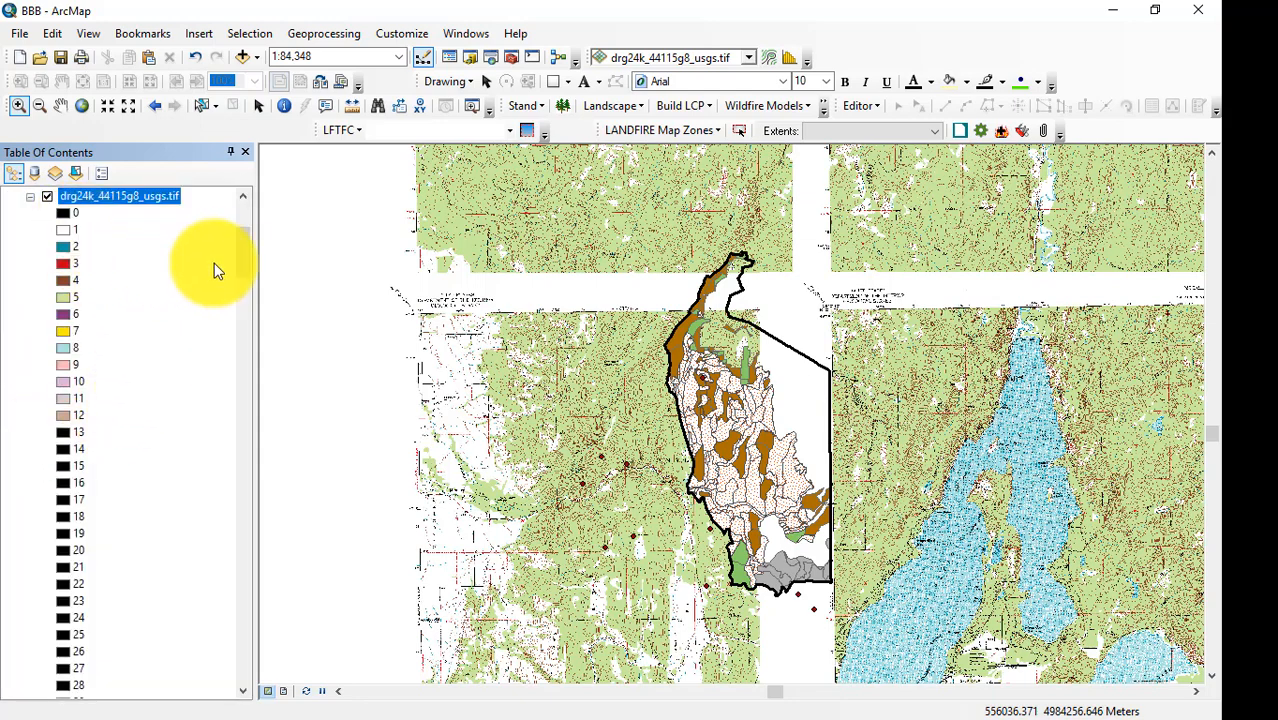
pyautogui.moveTo(243, 259); pyautogui.dragTo(239, 214)
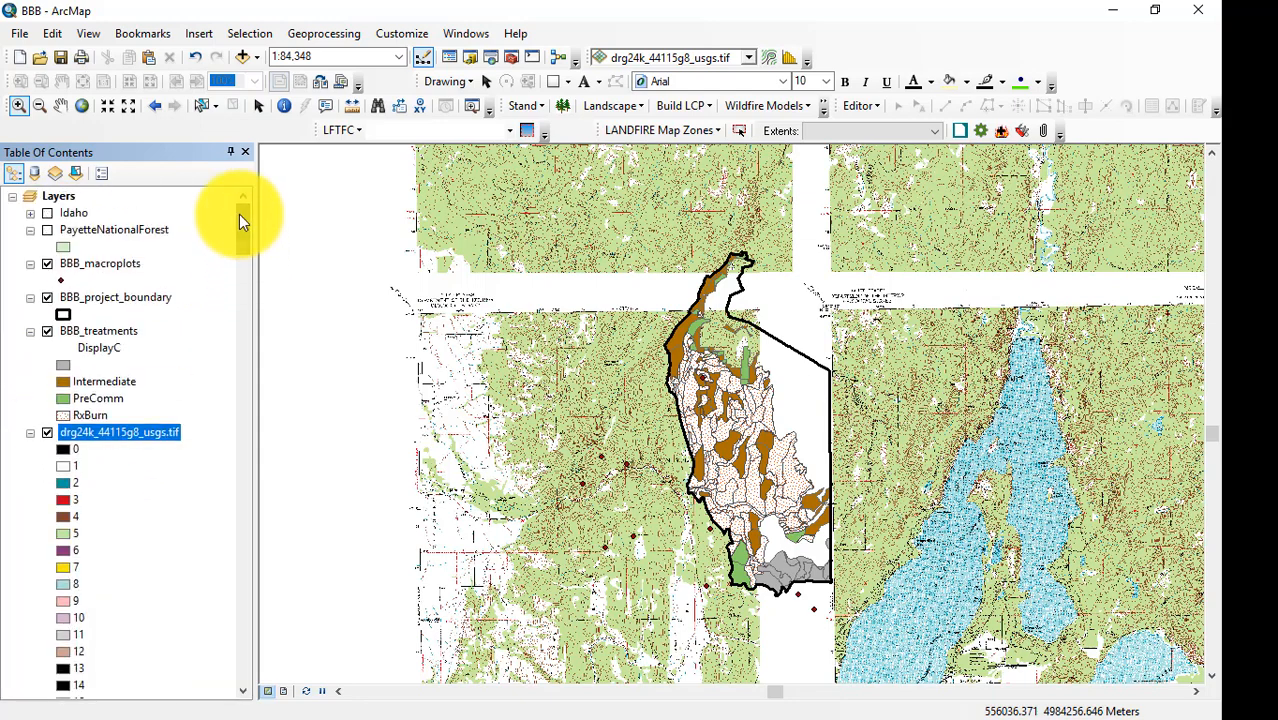
pyautogui.doubleClick(62, 466)
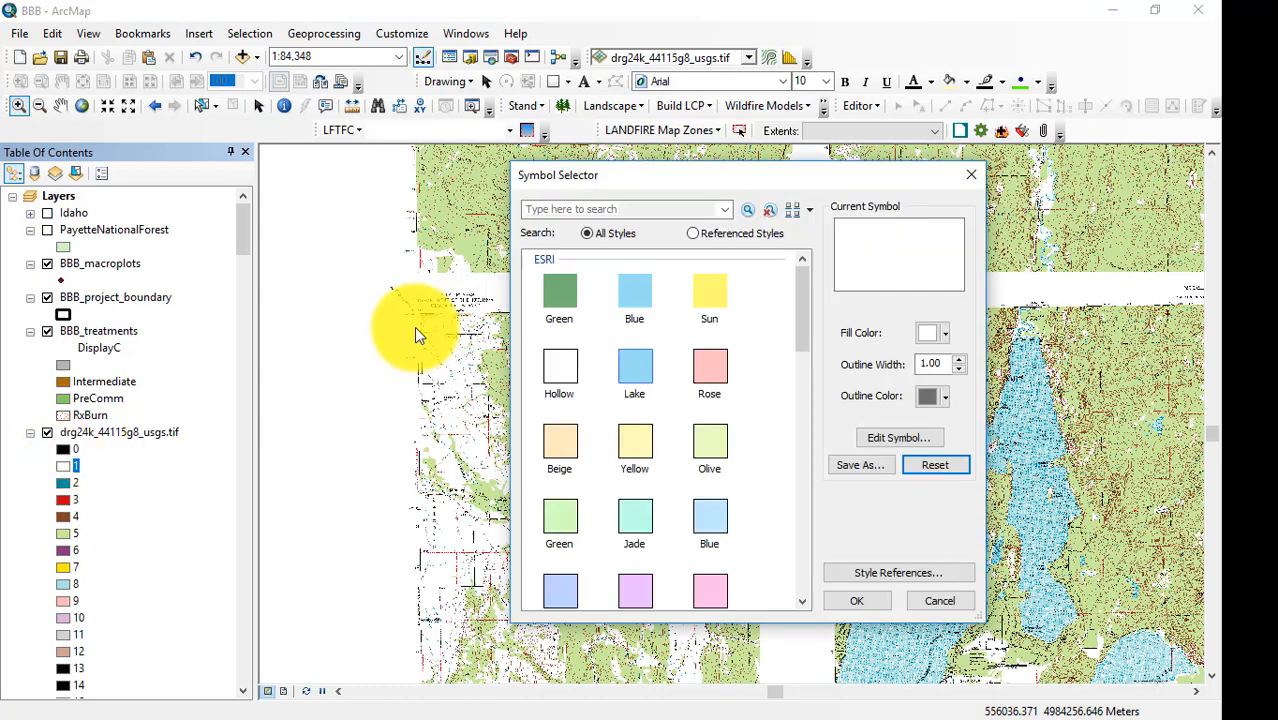
pyautogui.click(944, 334)
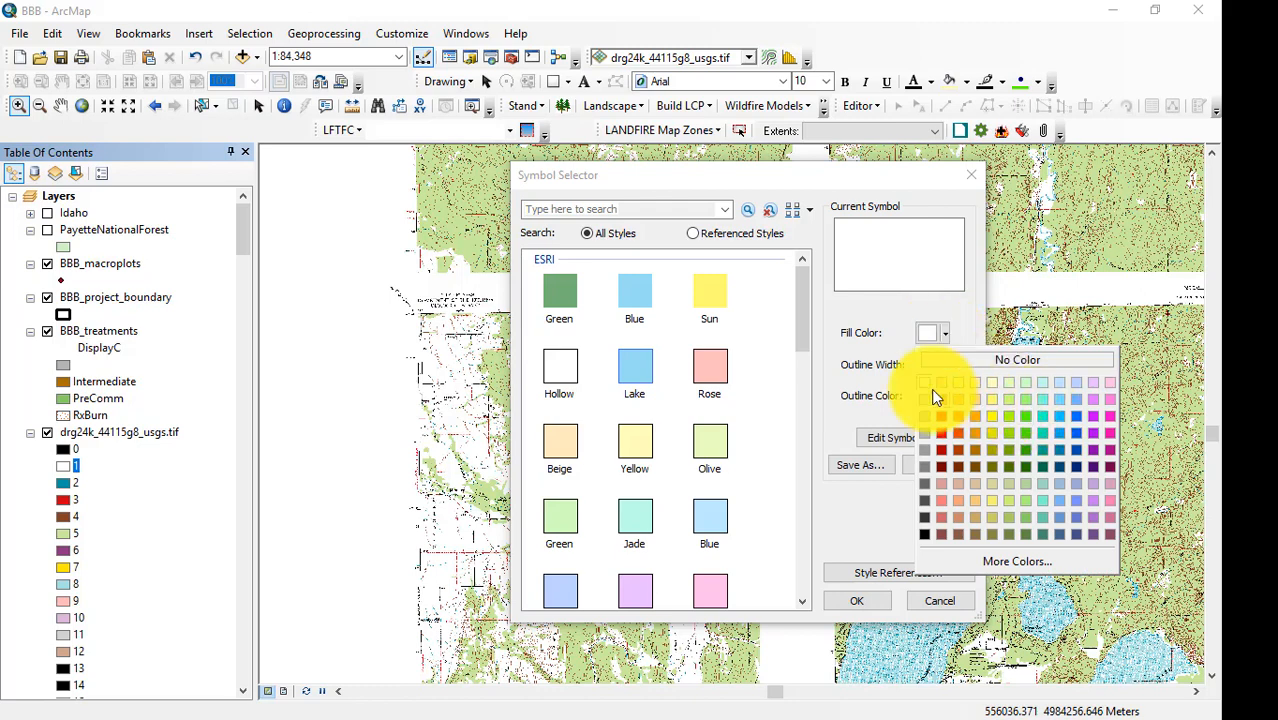
pyautogui.click(993, 360)
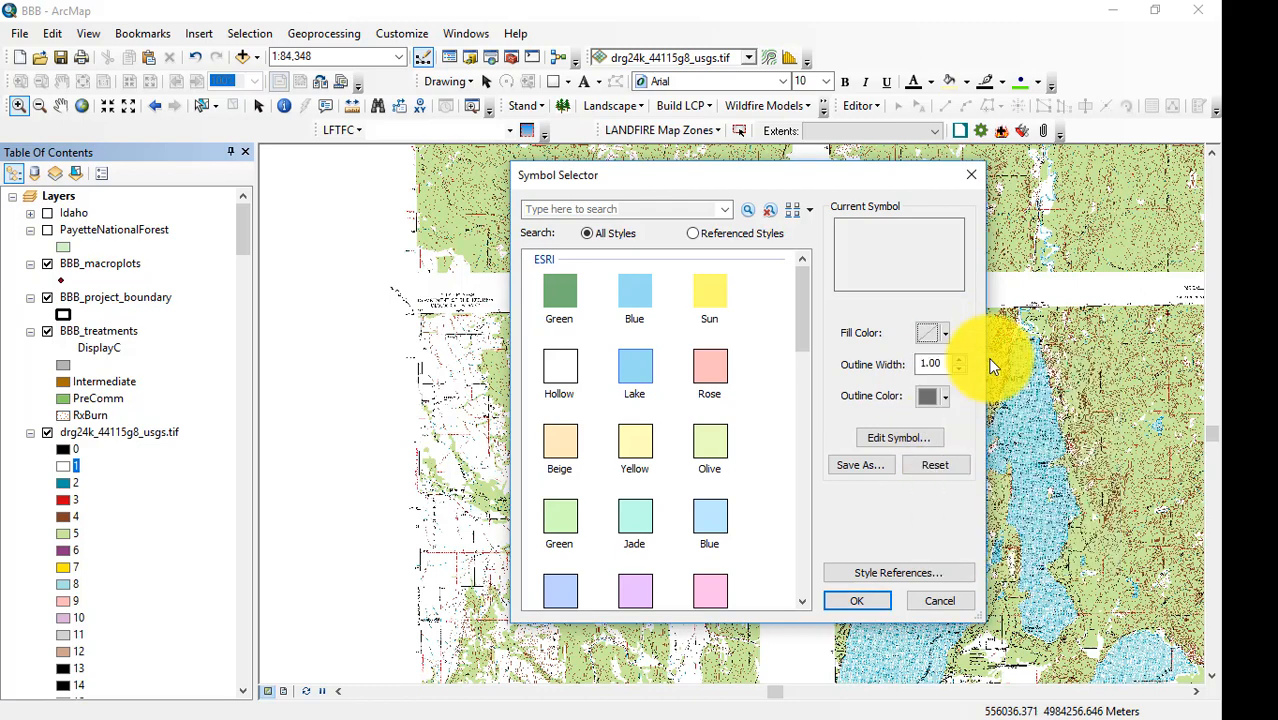
pyautogui.click(879, 603)
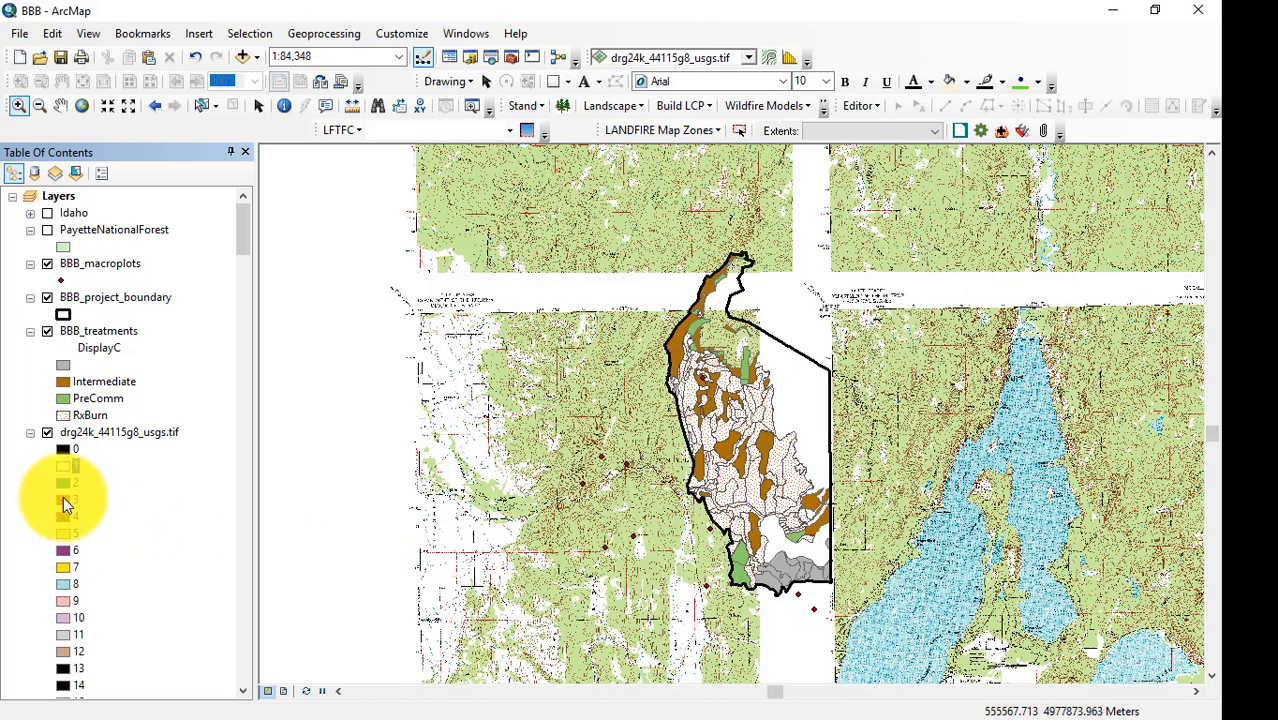
pyautogui.click(30, 433)
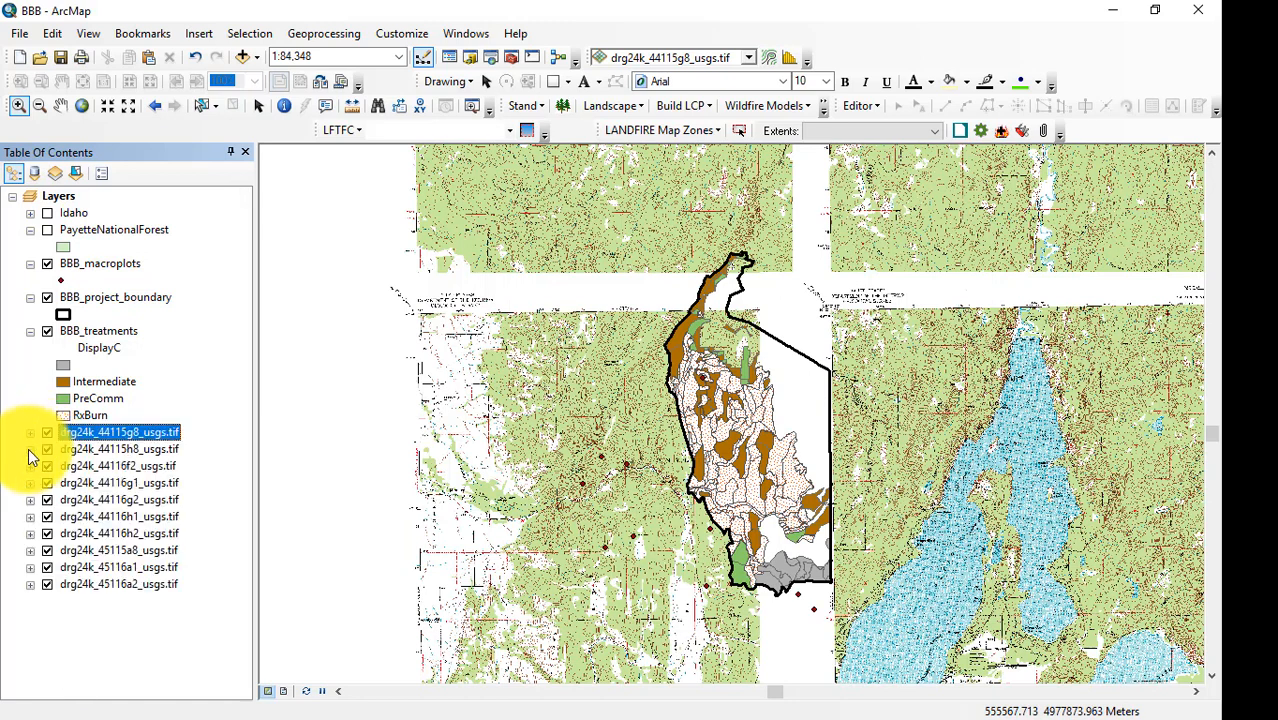
# Set the fill of value 1 in drg24k_44115h8_usgs.tif to No Color.
pyautogui.click(29, 449)
pyautogui.doubleClick(63, 231)
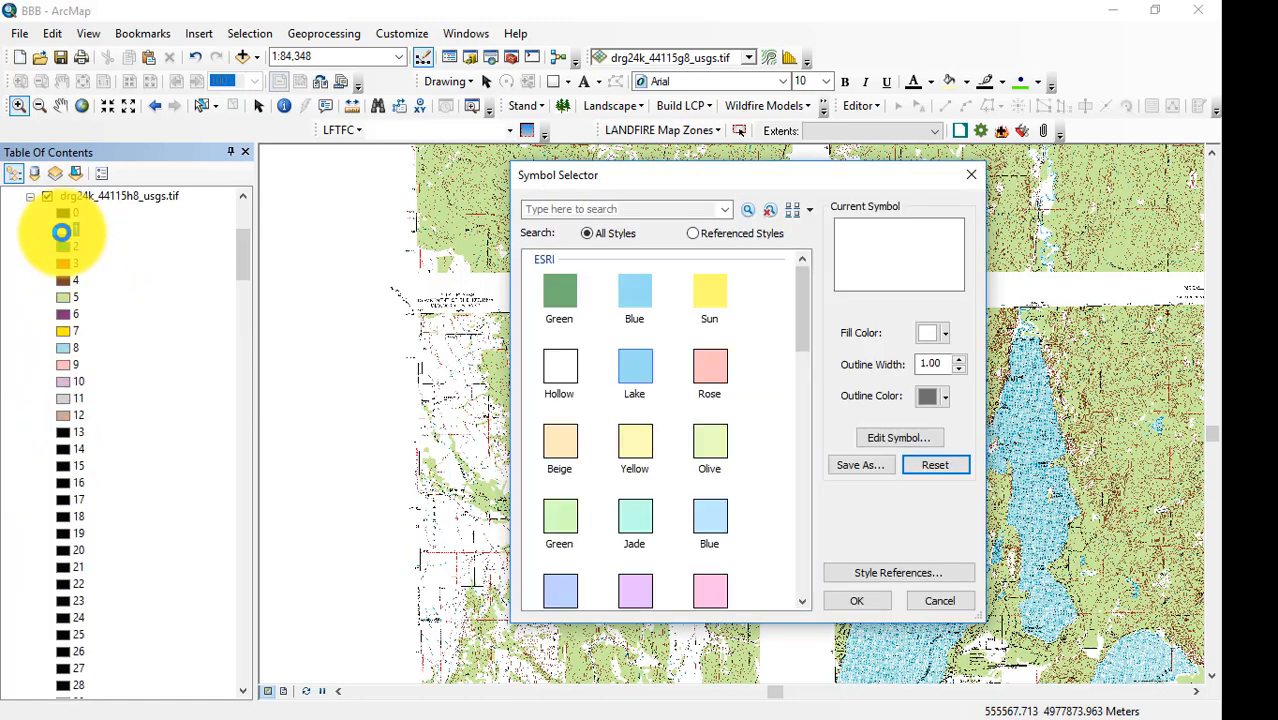
pyautogui.click(948, 341)
pyautogui.click(964, 357)
pyautogui.click(870, 601)
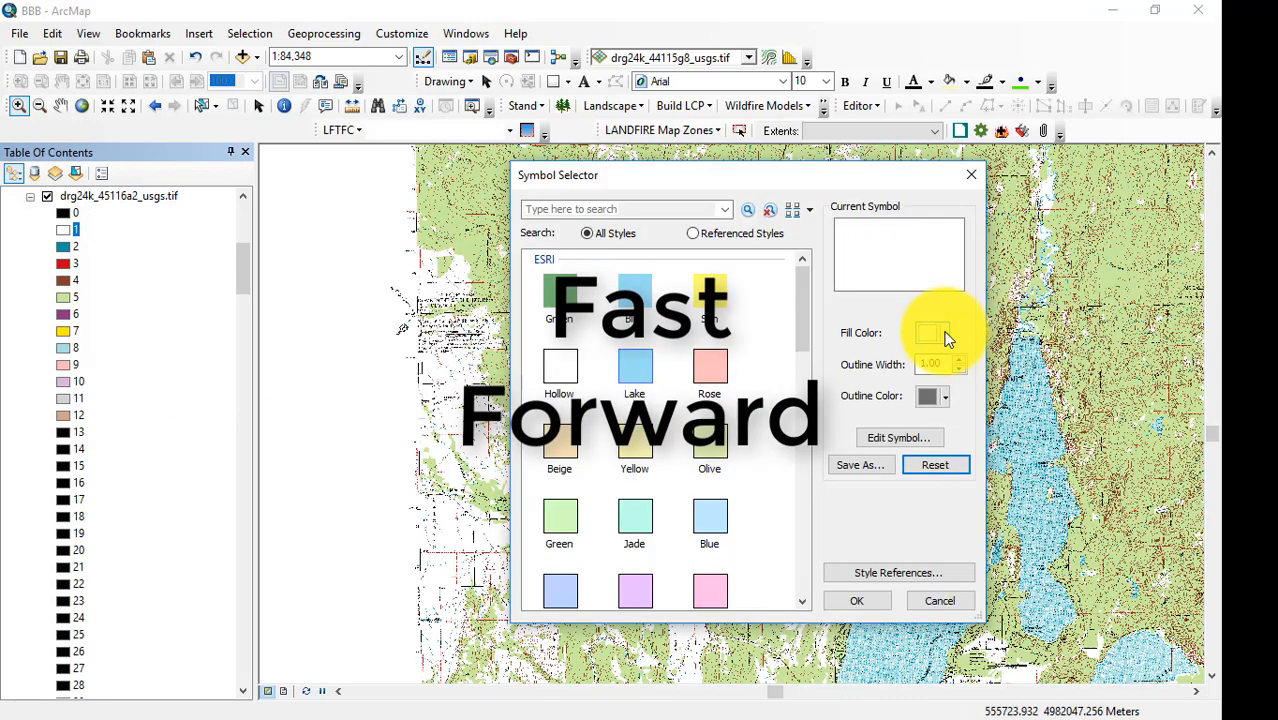
# Set the fill of value 1 in drg24k_45116a2_usgs.tif to No Color and collapse that layer's legend.
pyautogui.click(945, 336)
pyautogui.click(954, 358)
pyautogui.click(863, 603)
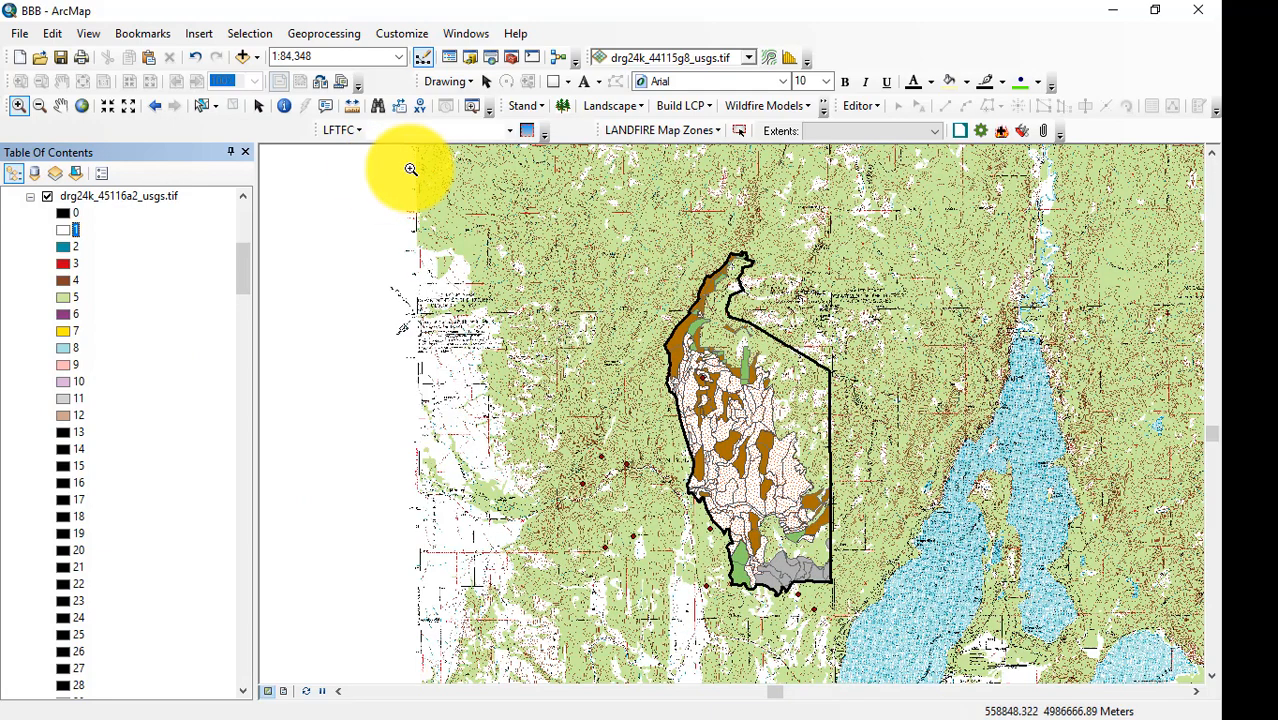
pyautogui.click(30, 196)
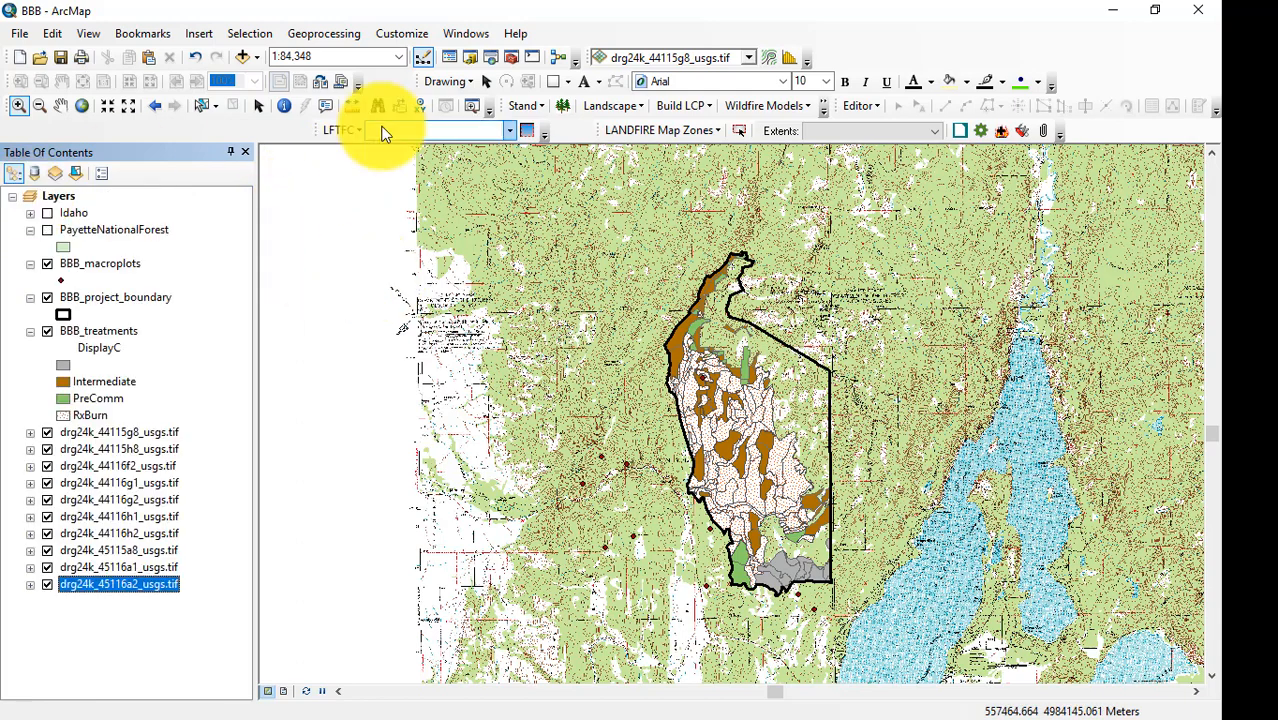
# Add the five Rapid_IDSIS000208 shapefiles dated 20150816 to 20150821 from Lesson_3's Rapid folder and collapse their symbol entries.
pyautogui.click(242, 57)
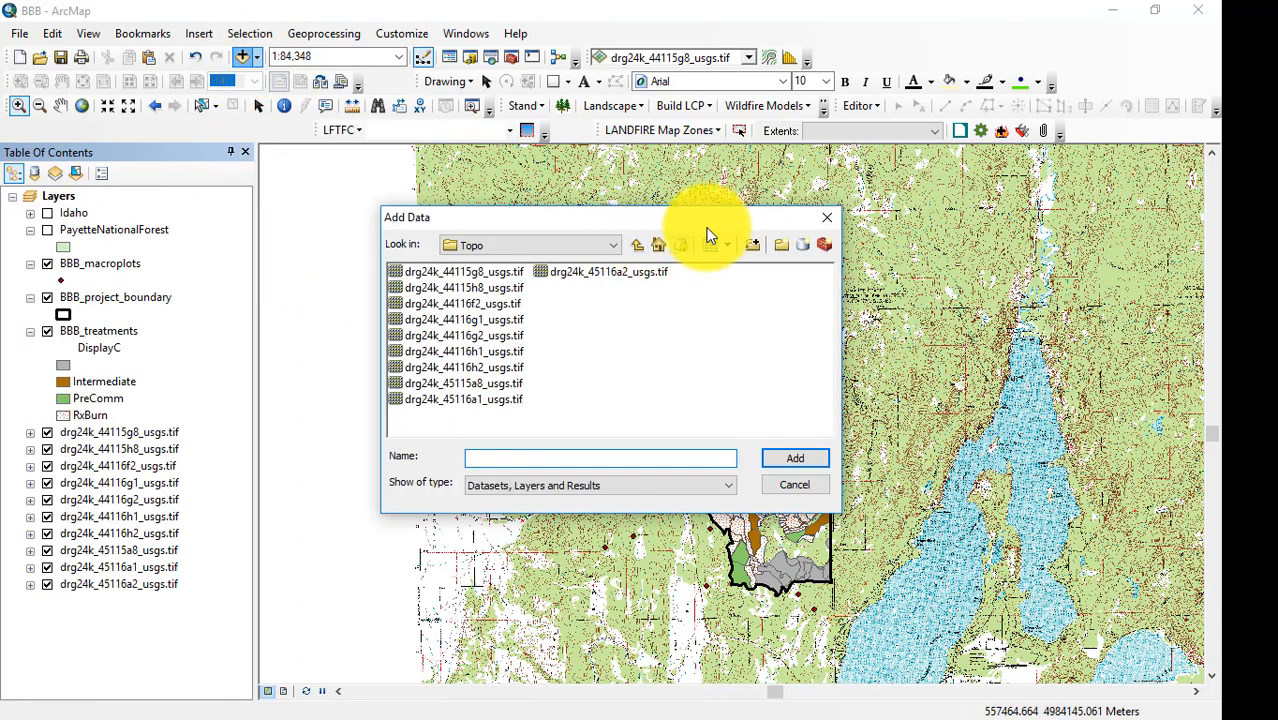
pyautogui.click(636, 246)
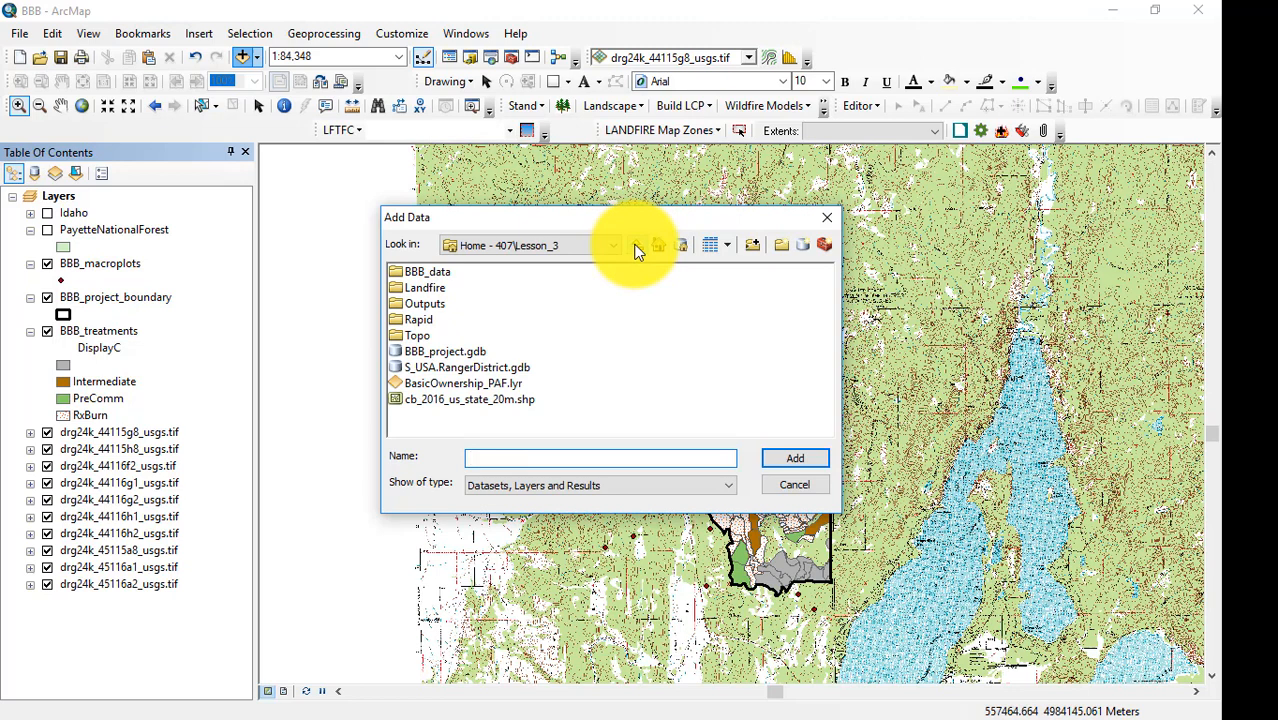
pyautogui.doubleClick(400, 318)
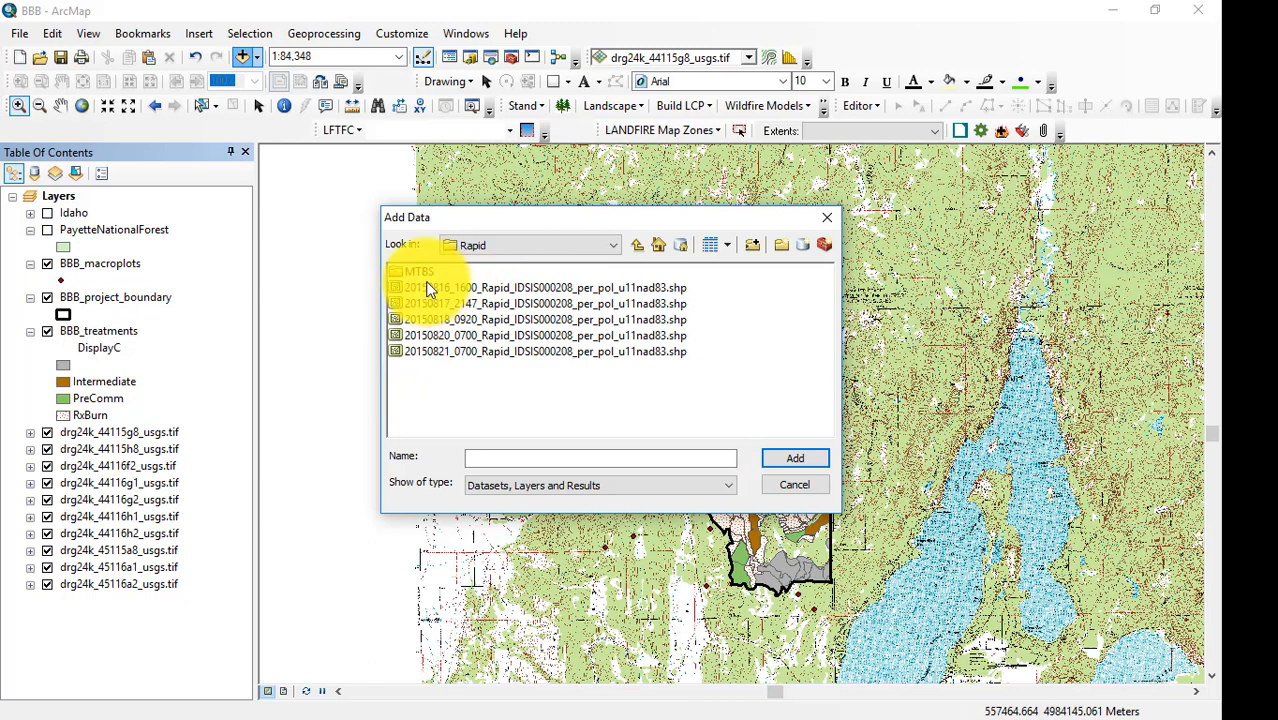
pyautogui.click(427, 288)
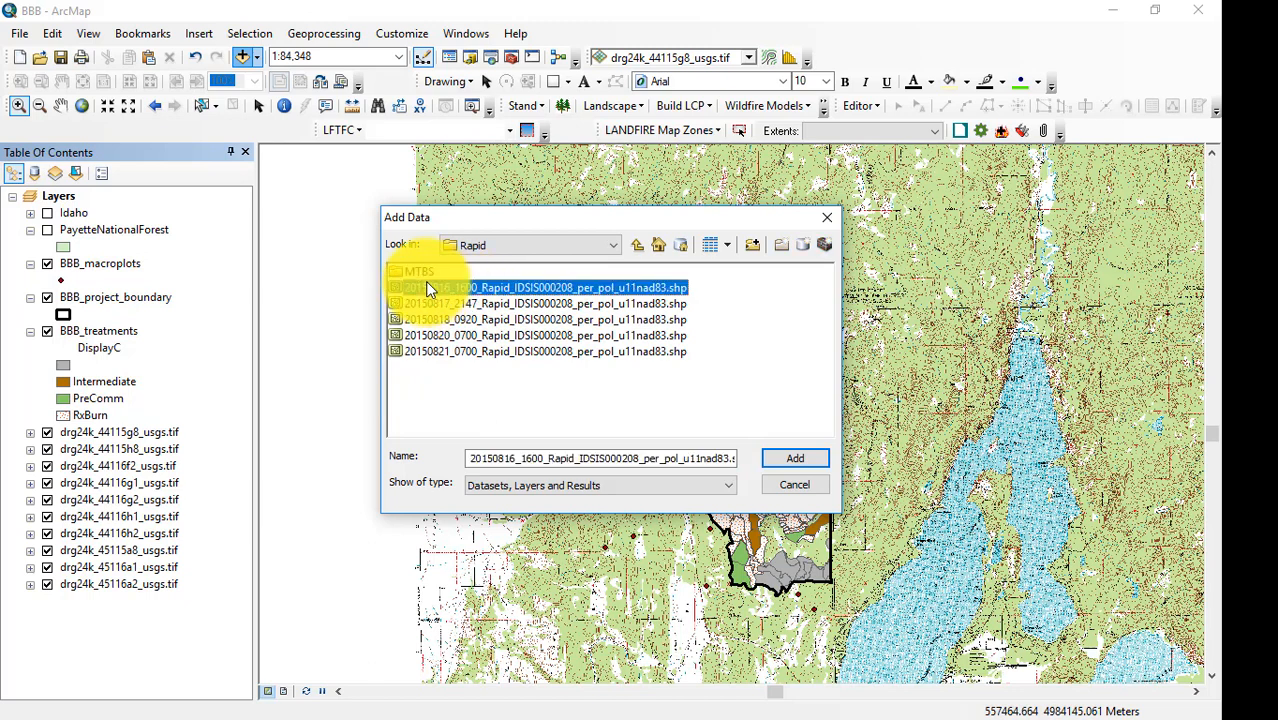
pyautogui.keyDown('shift'); pyautogui.click(447, 349); pyautogui.keyUp('shift')
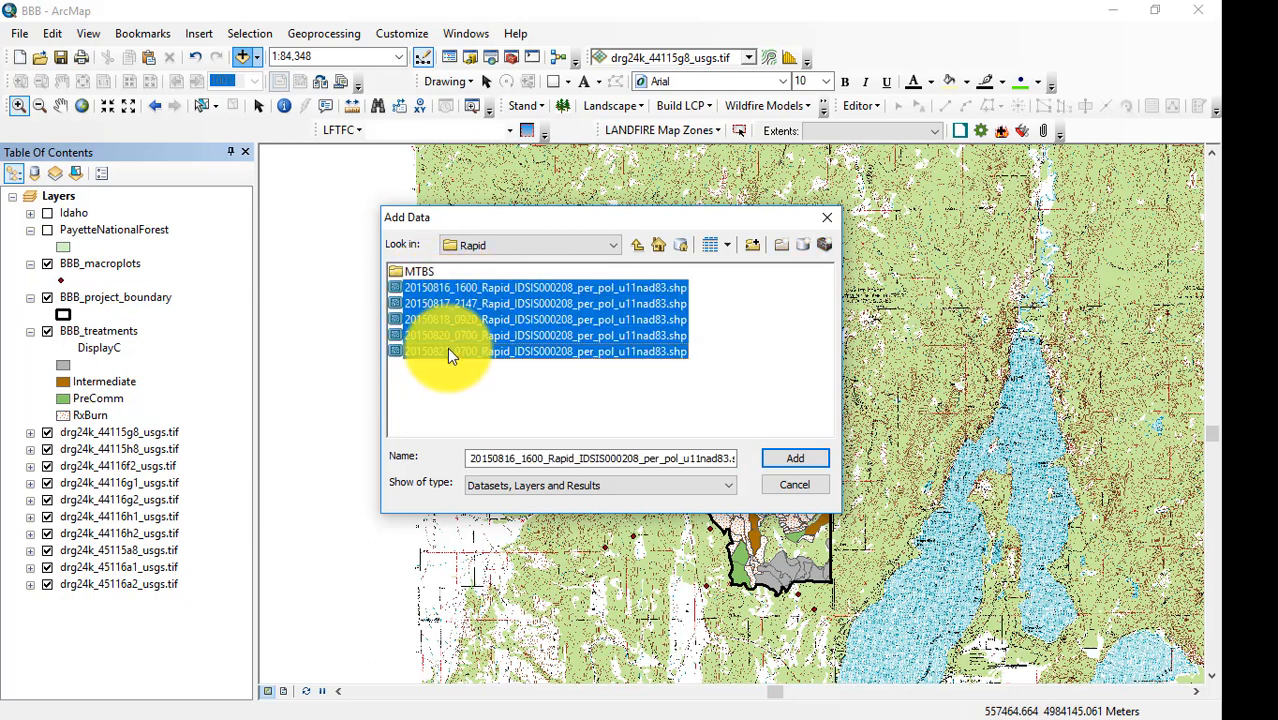
pyautogui.click(790, 458)
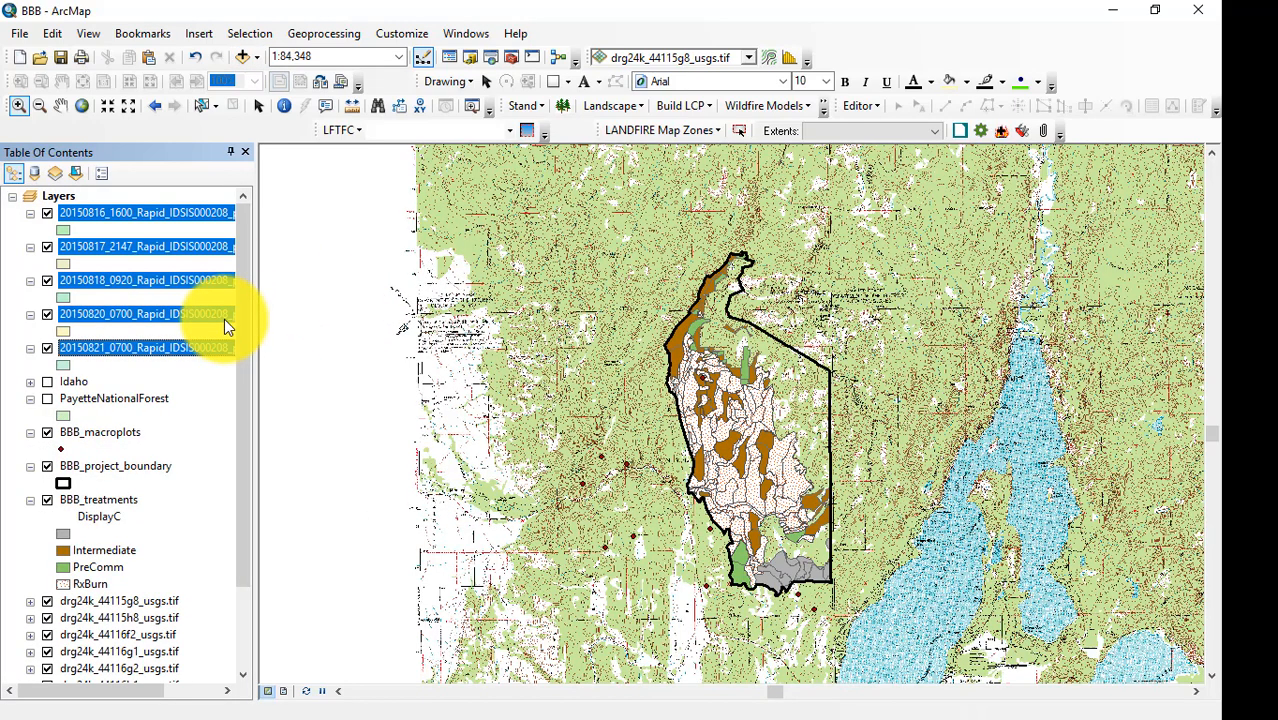
pyautogui.moveTo(224, 319); pyautogui.dragTo(31, 215)
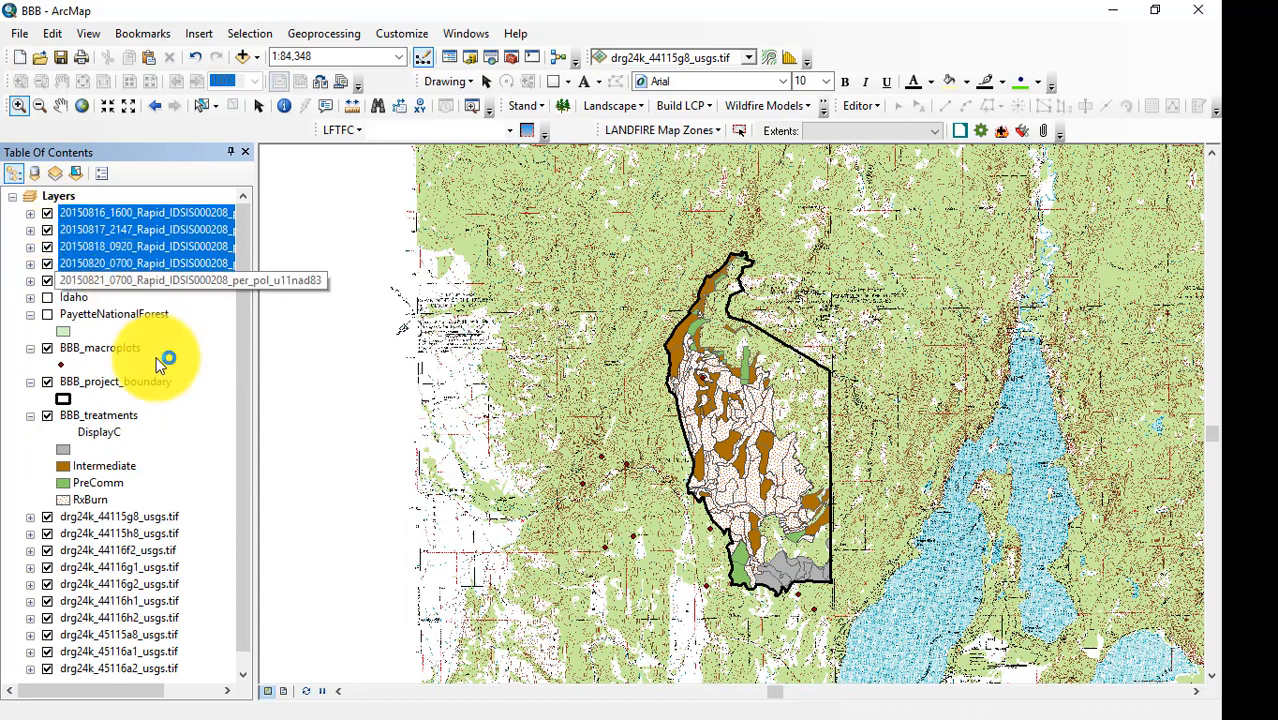
# Create a new group layer in the Layers data frame and name it Topo.
pyautogui.rightClick(59, 195)
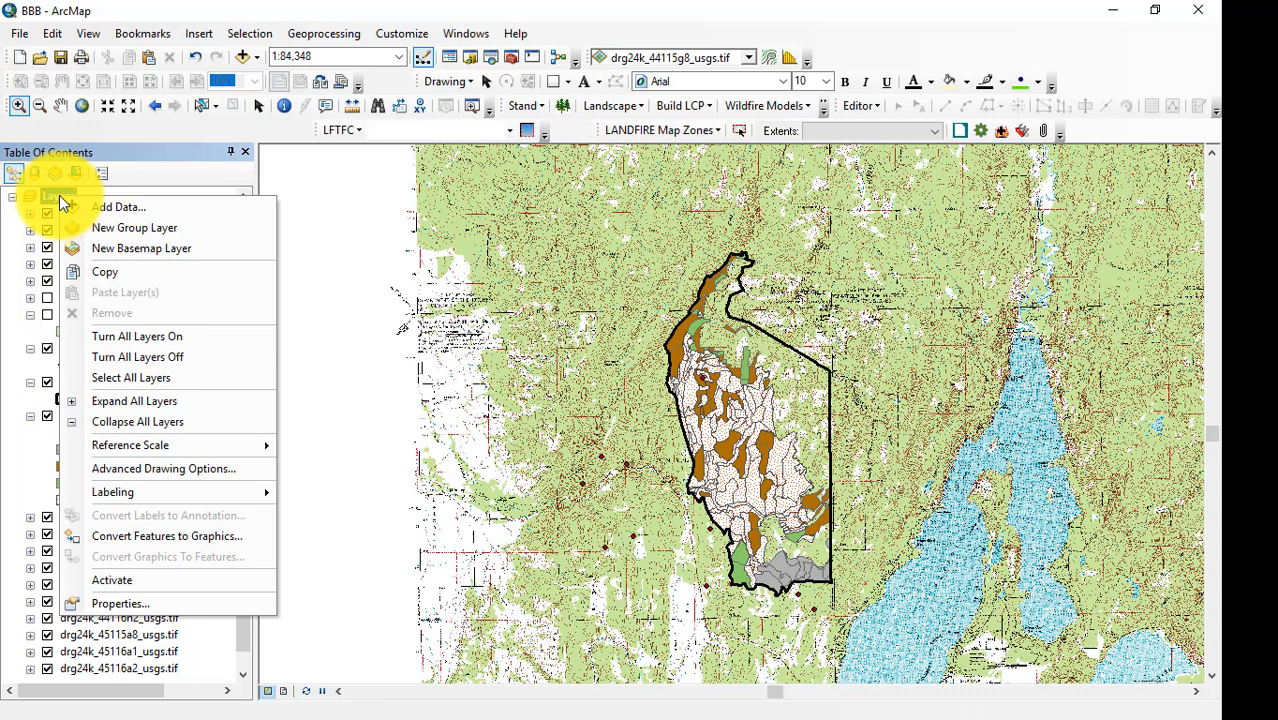
pyautogui.click(136, 231)
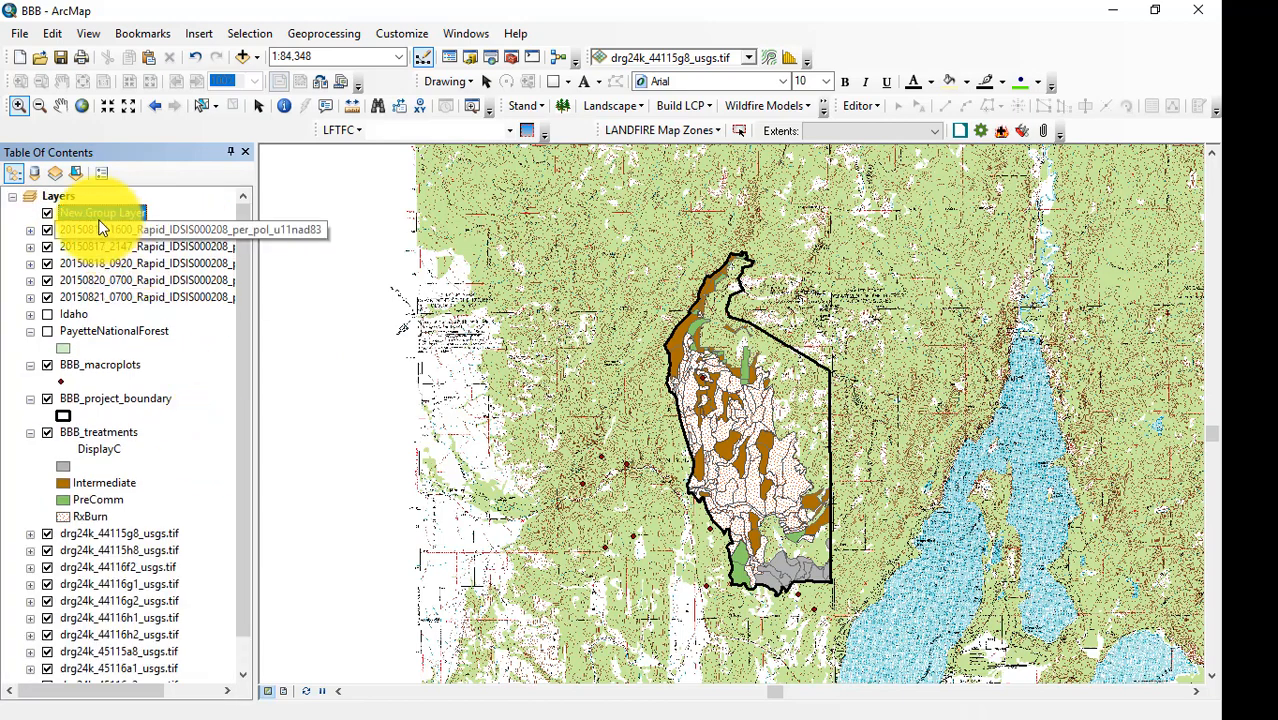
pyautogui.click(98, 215)
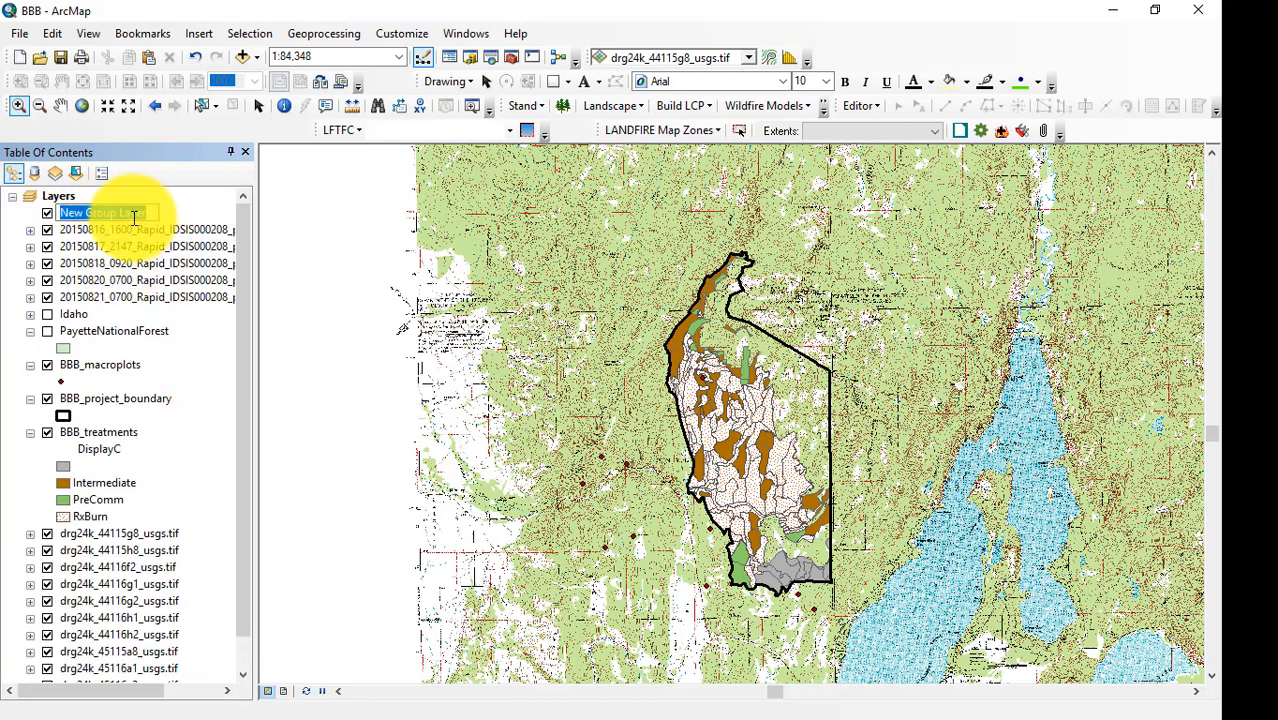
pyautogui.write('Topo')
pyautogui.press('Return')
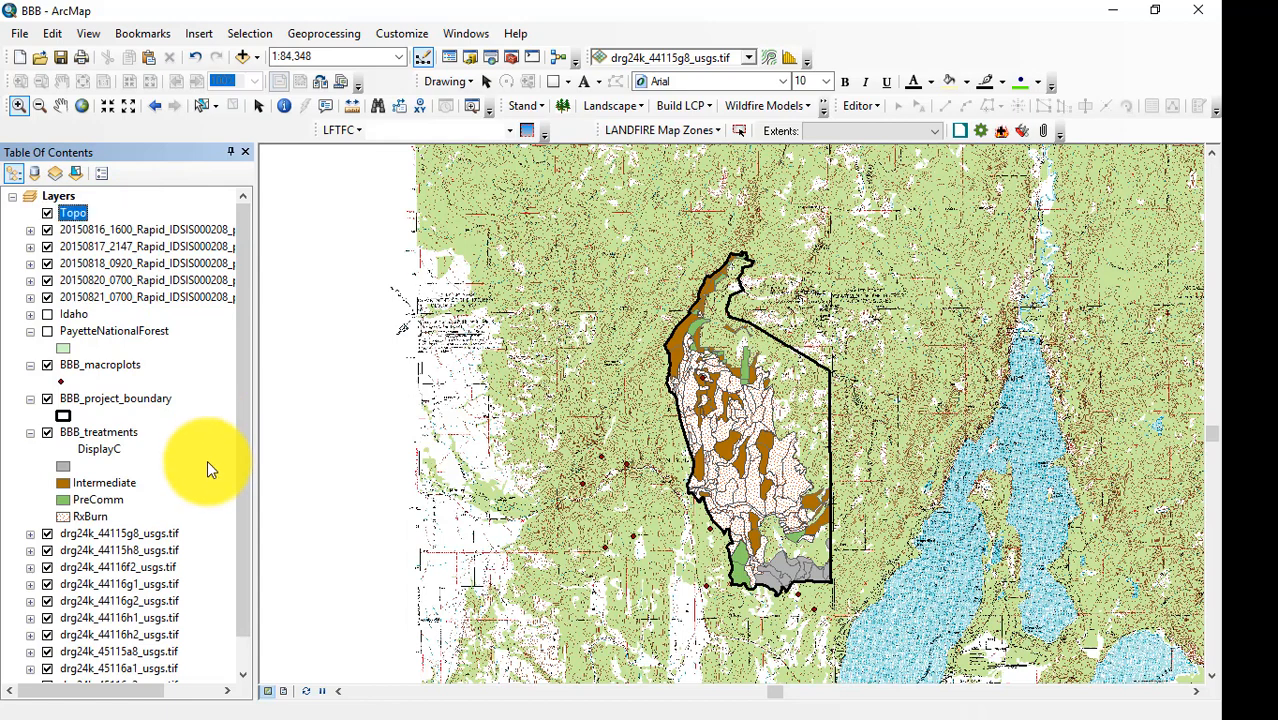
# Move all ten drg24k topo layers, from 44115g8 to 45116a2, into the Topo group layer and collapse the group.
pyautogui.click(140, 533)
pyautogui.moveTo(242, 592); pyautogui.dragTo(244, 630)
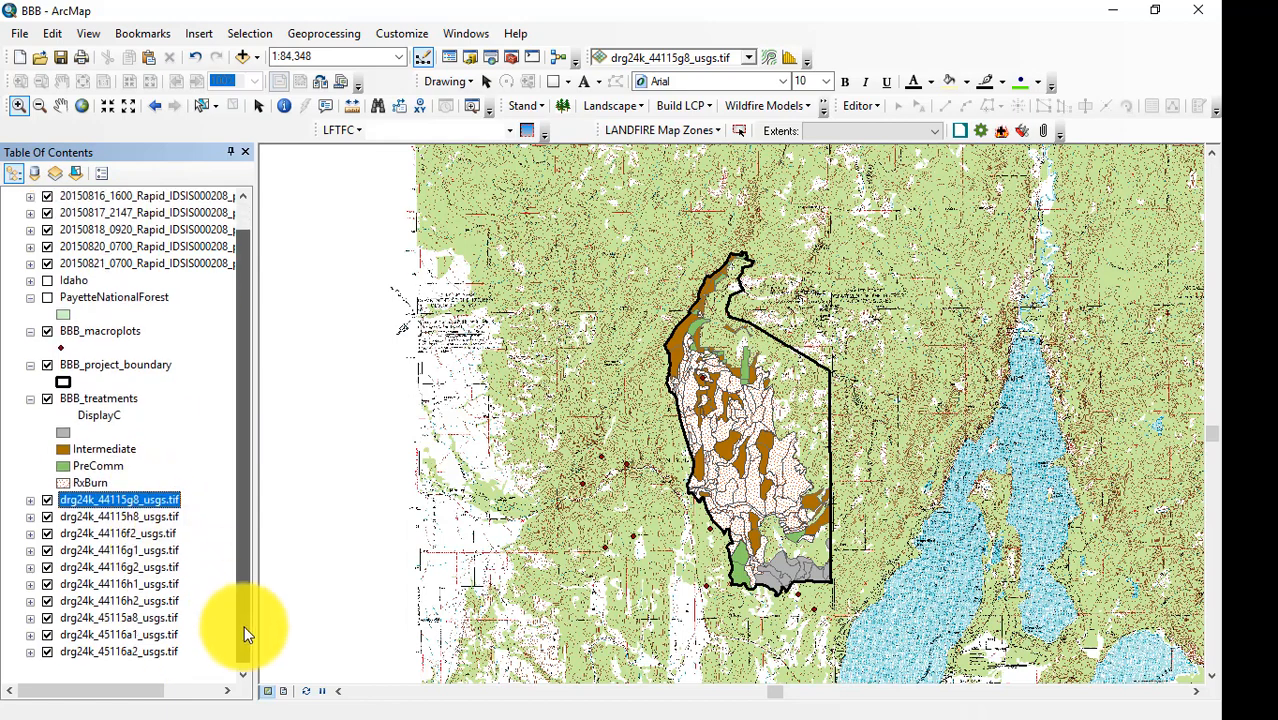
pyautogui.keyDown('shift'); pyautogui.click(105, 652); pyautogui.keyUp('shift')
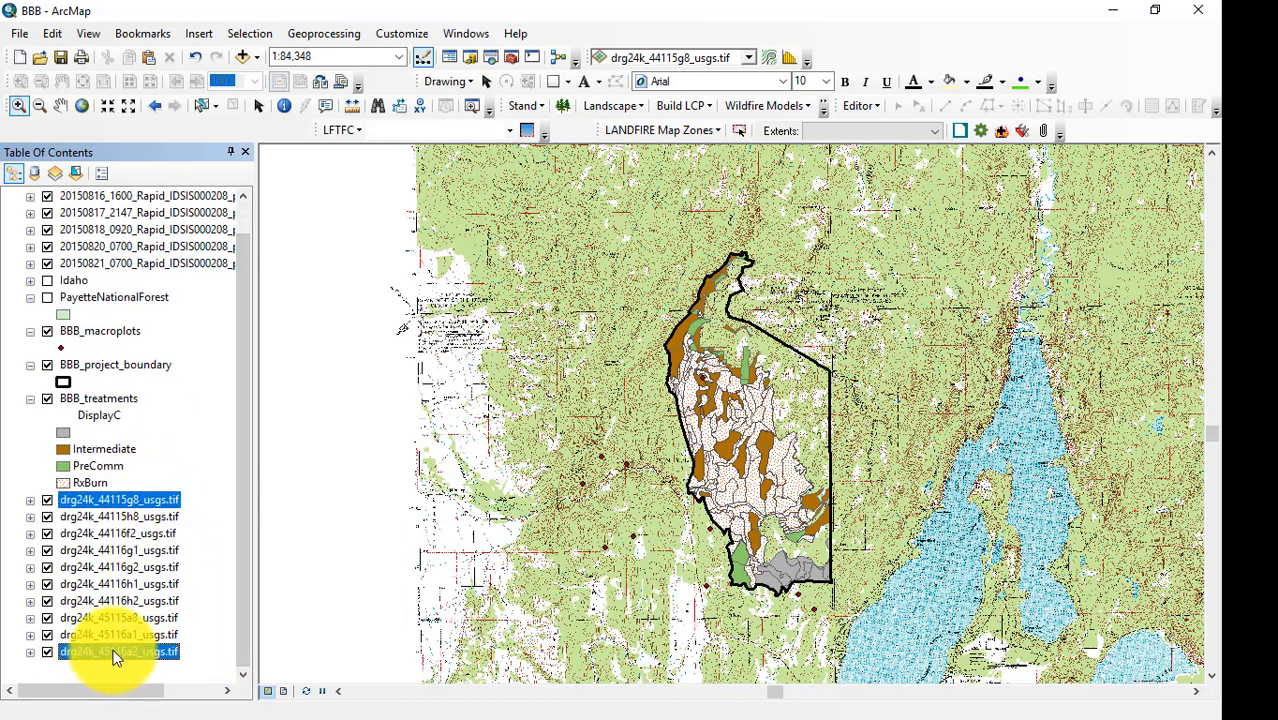
pyautogui.moveTo(104, 503); pyautogui.dragTo(78, 213)
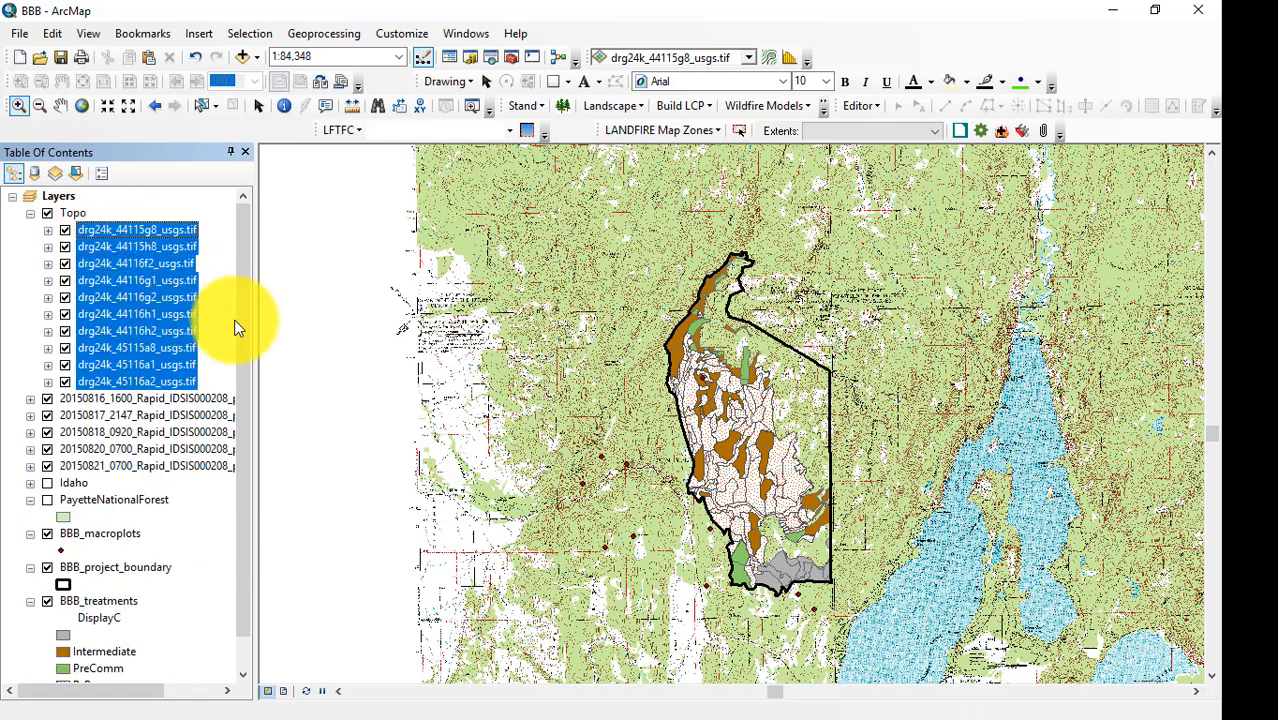
pyautogui.click(29, 213)
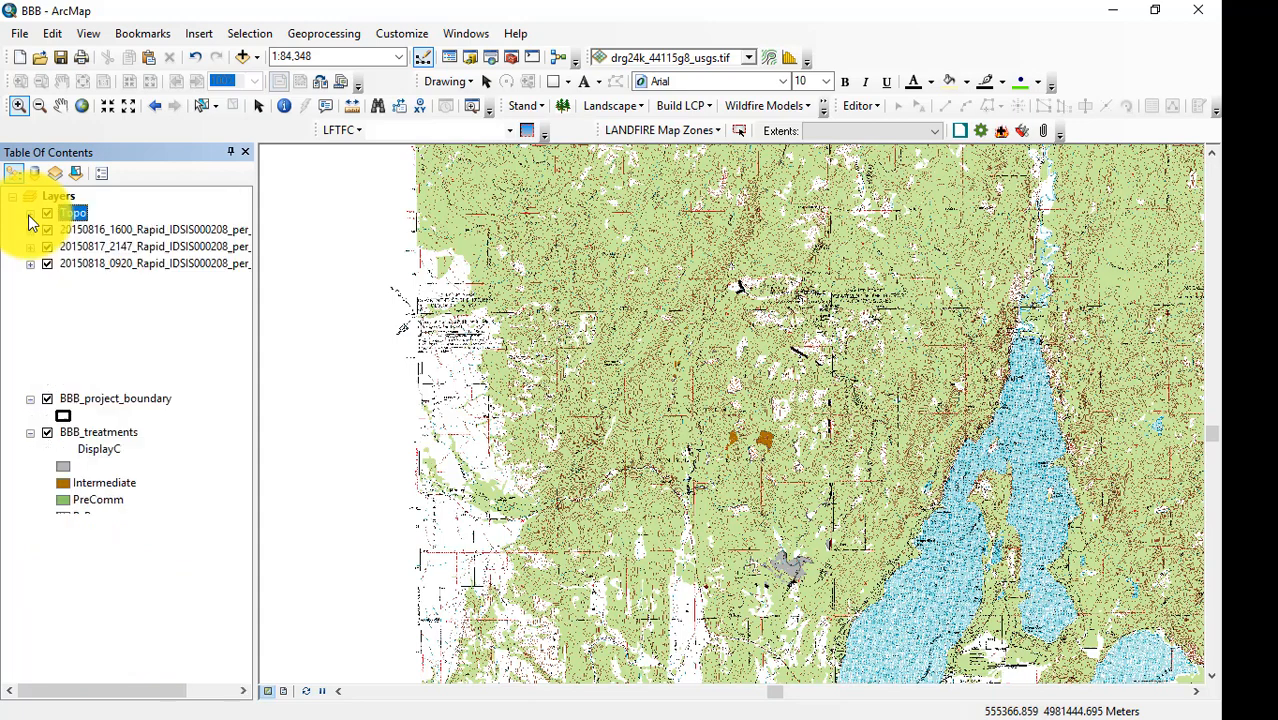
# Move the Topo group layer beneath BBB_treatments in the layer order, and create a new group layer named Rapid_progression.
pyautogui.click(75, 214)
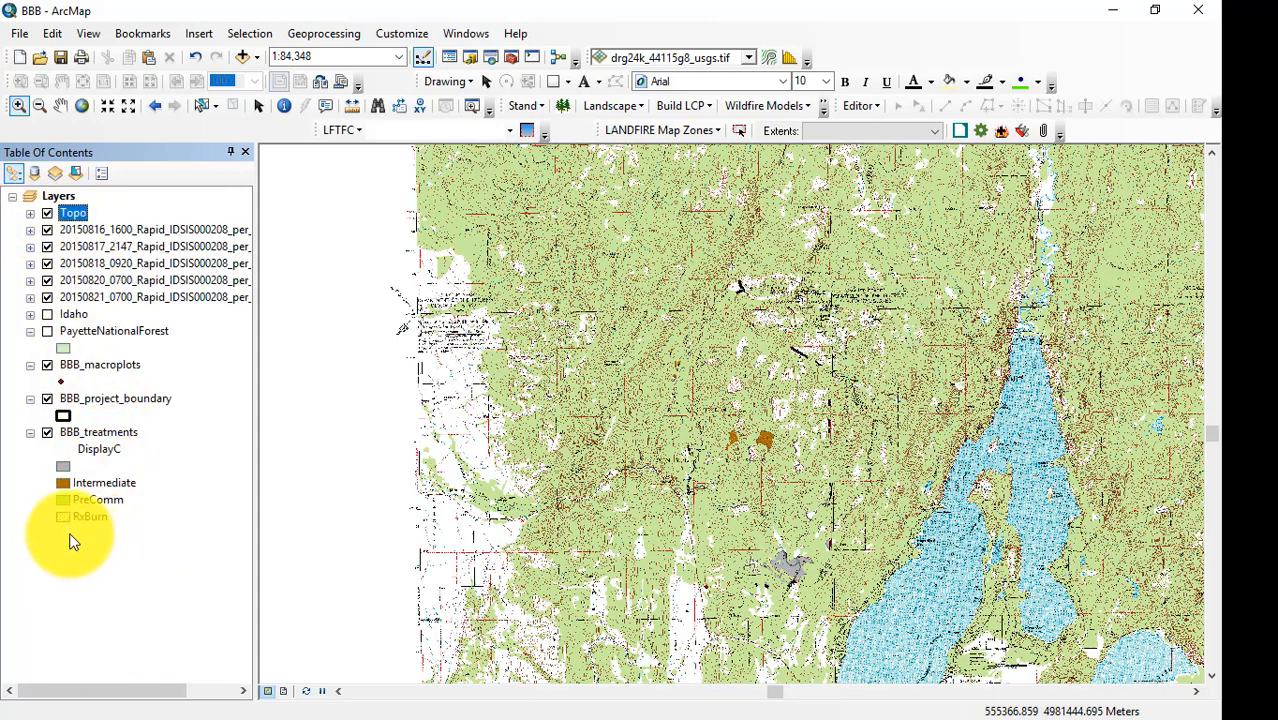
pyautogui.moveTo(70, 215); pyautogui.dragTo(72, 538)
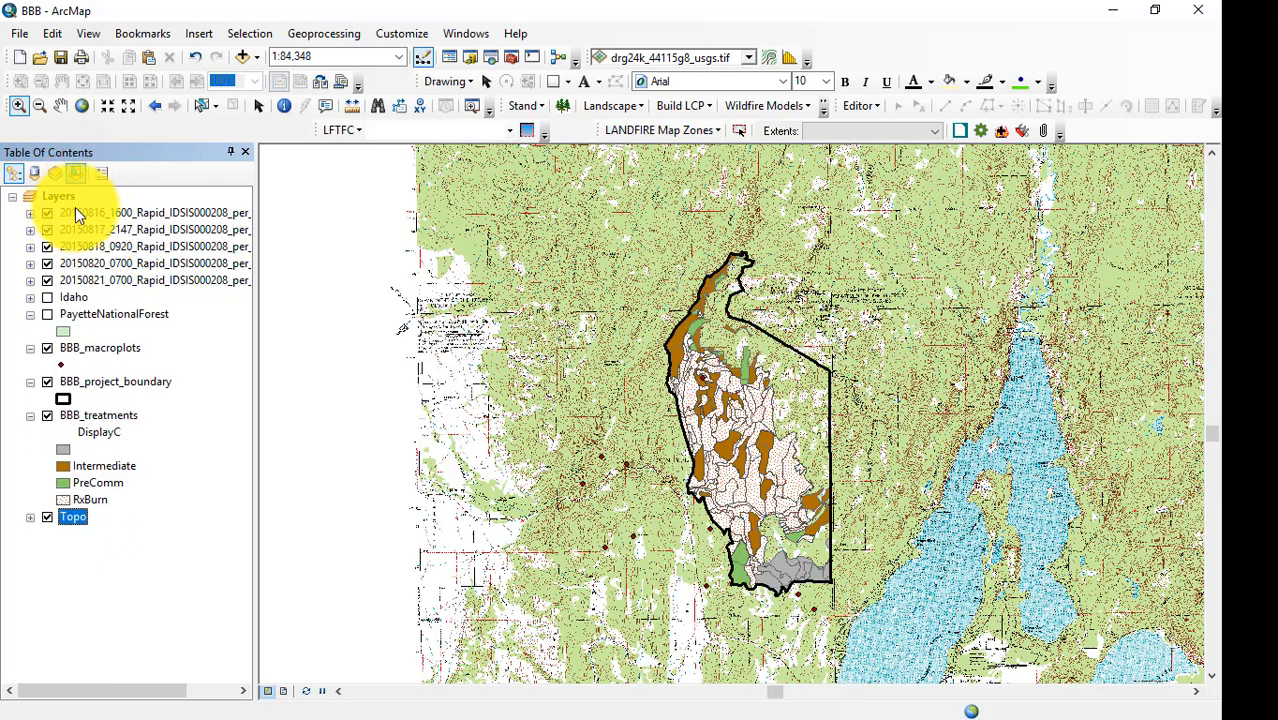
pyautogui.rightClick(55, 198)
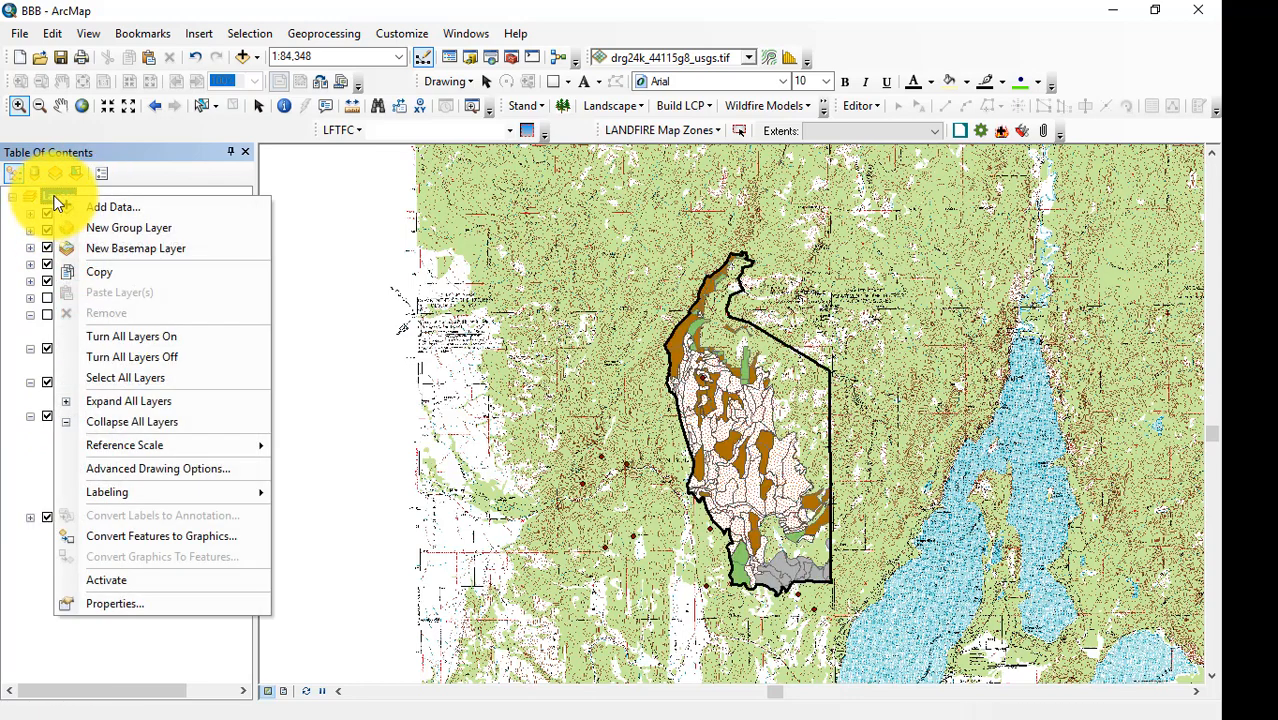
pyautogui.click(90, 227)
pyautogui.click(115, 215)
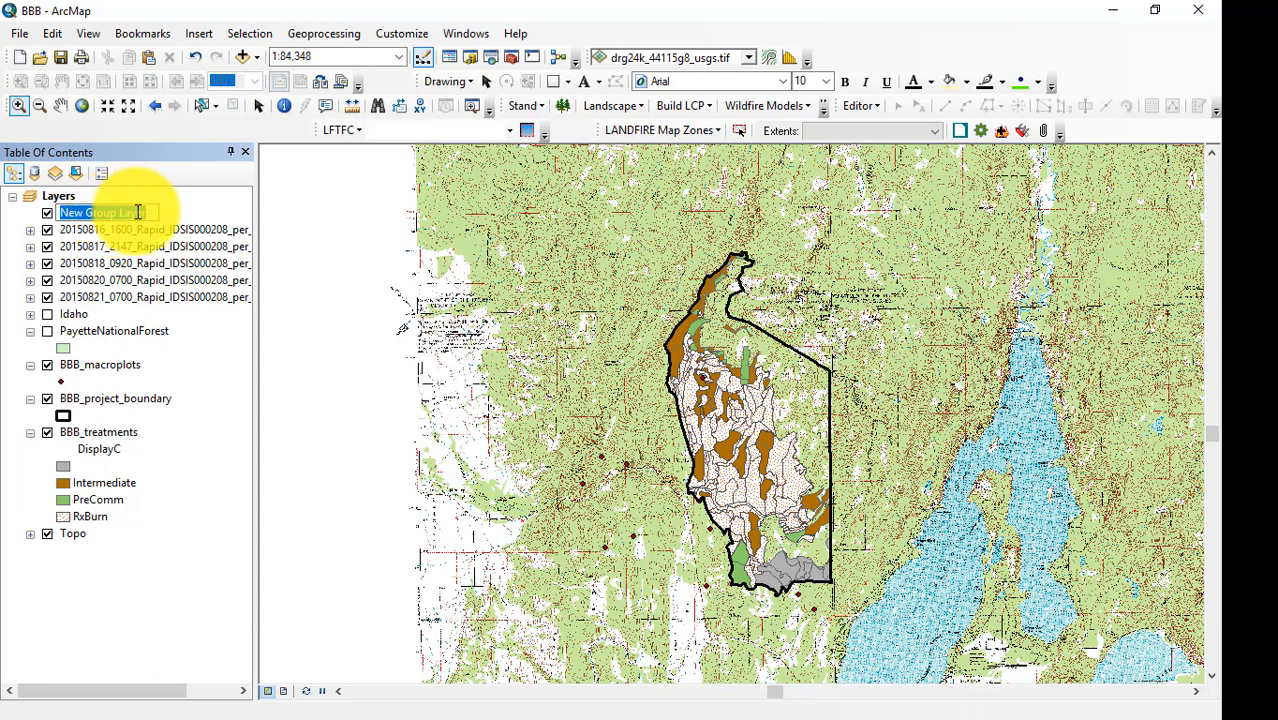
pyautogui.write('Rapid_progression')
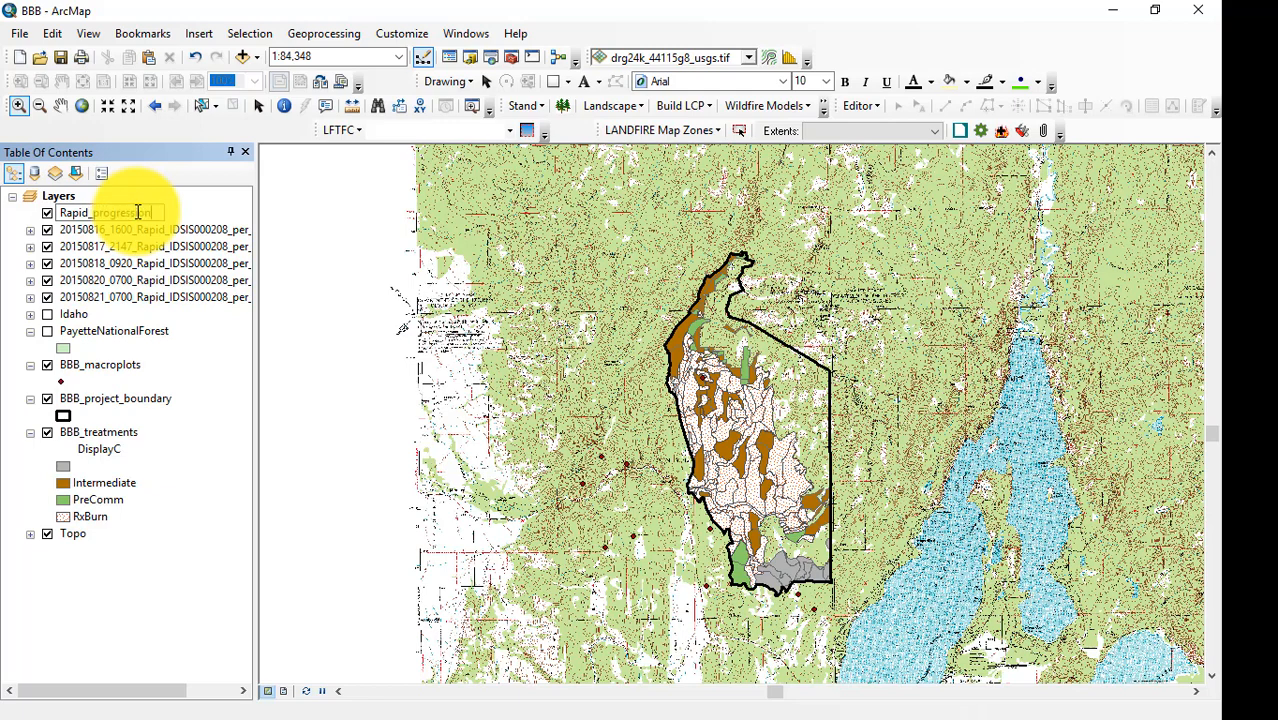
pyautogui.press('Return')
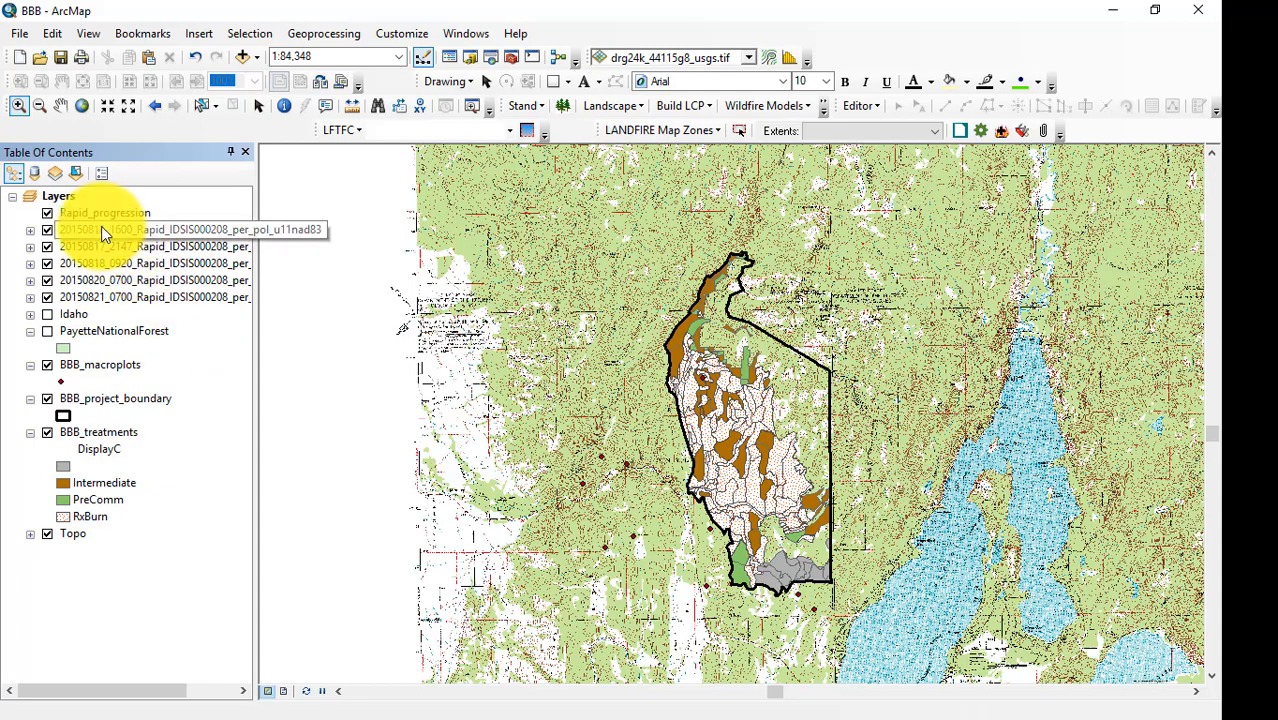
# Move all five Rapid_IDSIS000208 perimeter layers, dated 20150816 to 20150821, into the Rapid_progression group layer.
pyautogui.click(105, 230)
pyautogui.keyDown('shift'); pyautogui.click(128, 299); pyautogui.keyUp('shift')
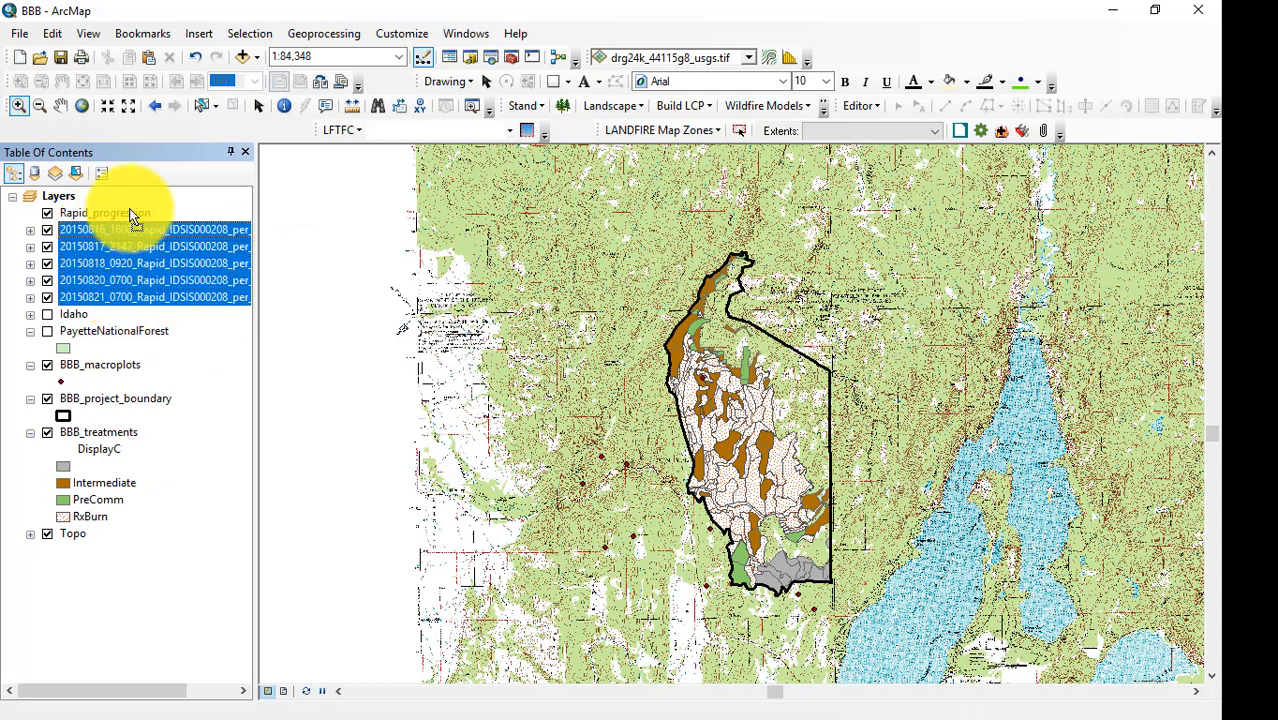
pyautogui.hscroll(3, 128, 214)
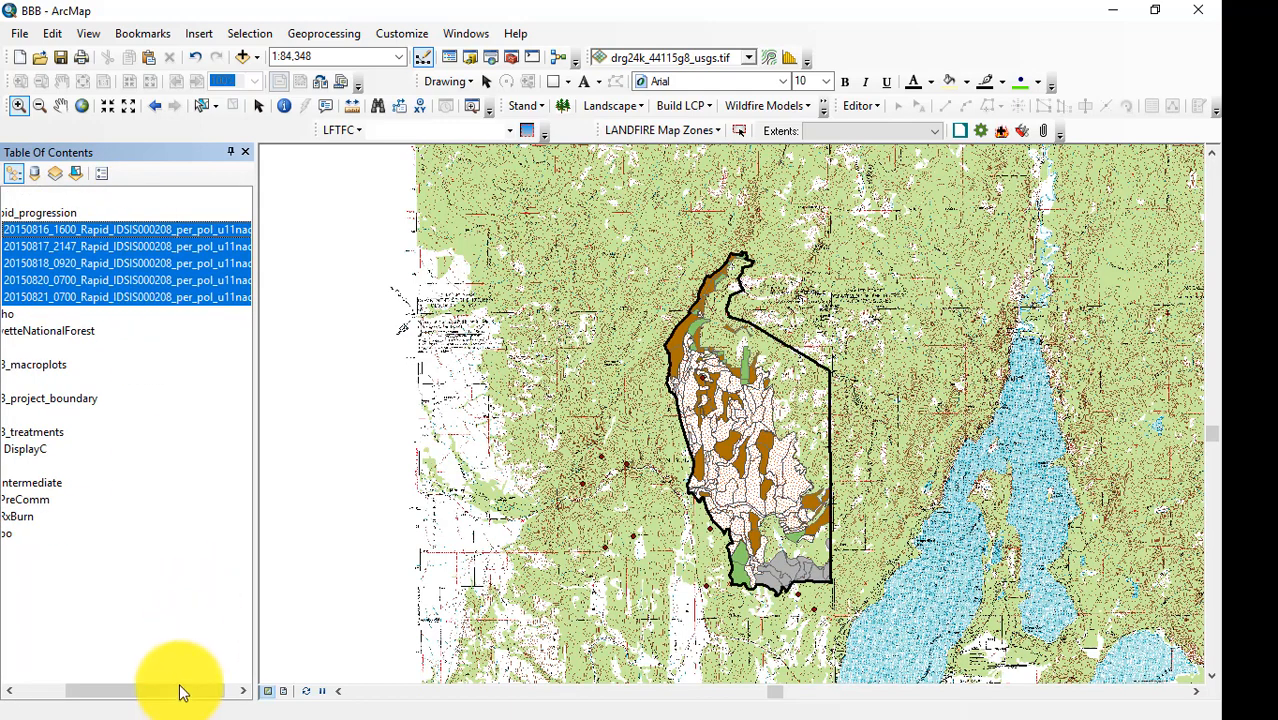
pyautogui.moveTo(177, 690); pyautogui.dragTo(86, 692)
pyautogui.click(185, 348)
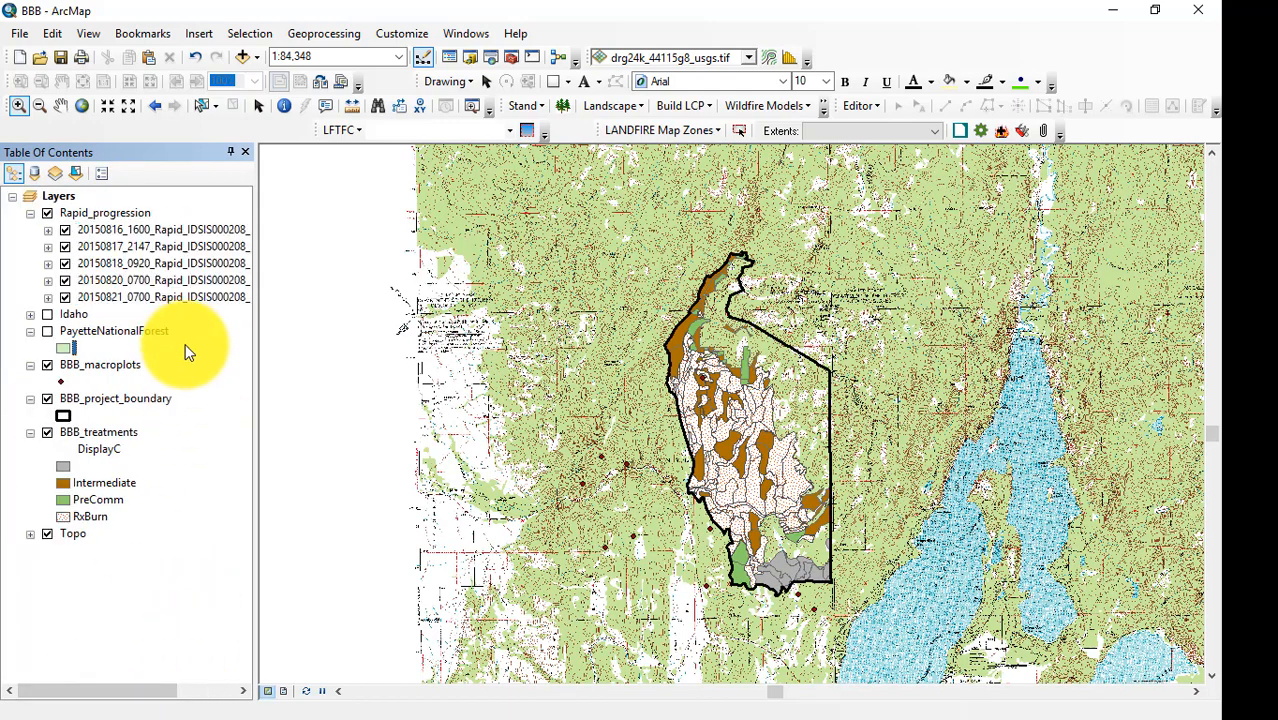
# Correct the date in the third Rapid_progression layer's name so that it begins with 20150819_0920.
pyautogui.click(122, 266)
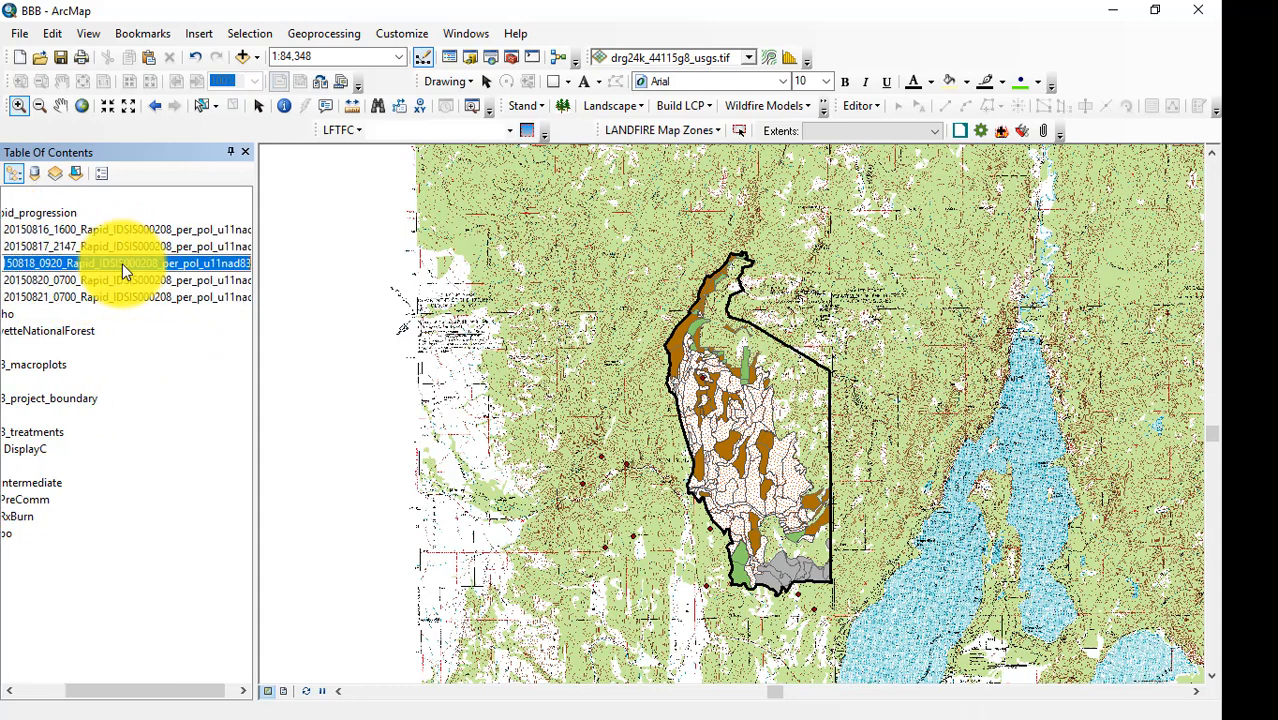
pyautogui.click(36, 262)
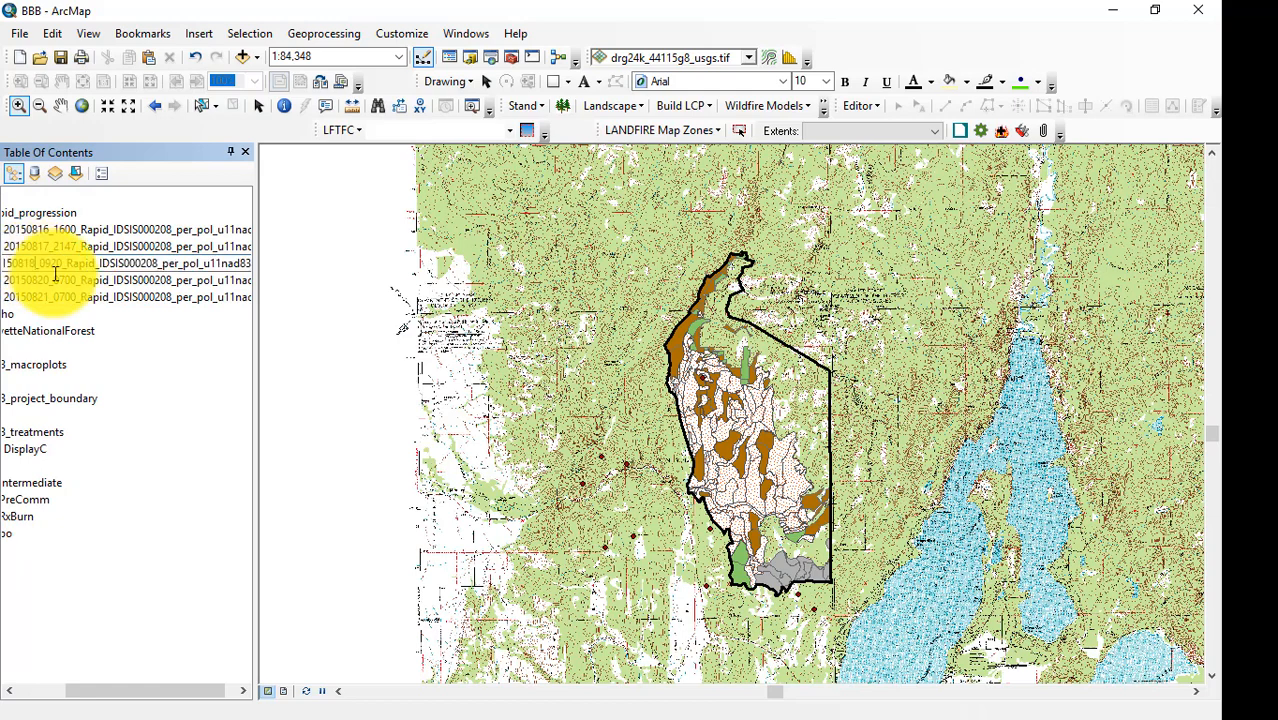
pyautogui.write('9')
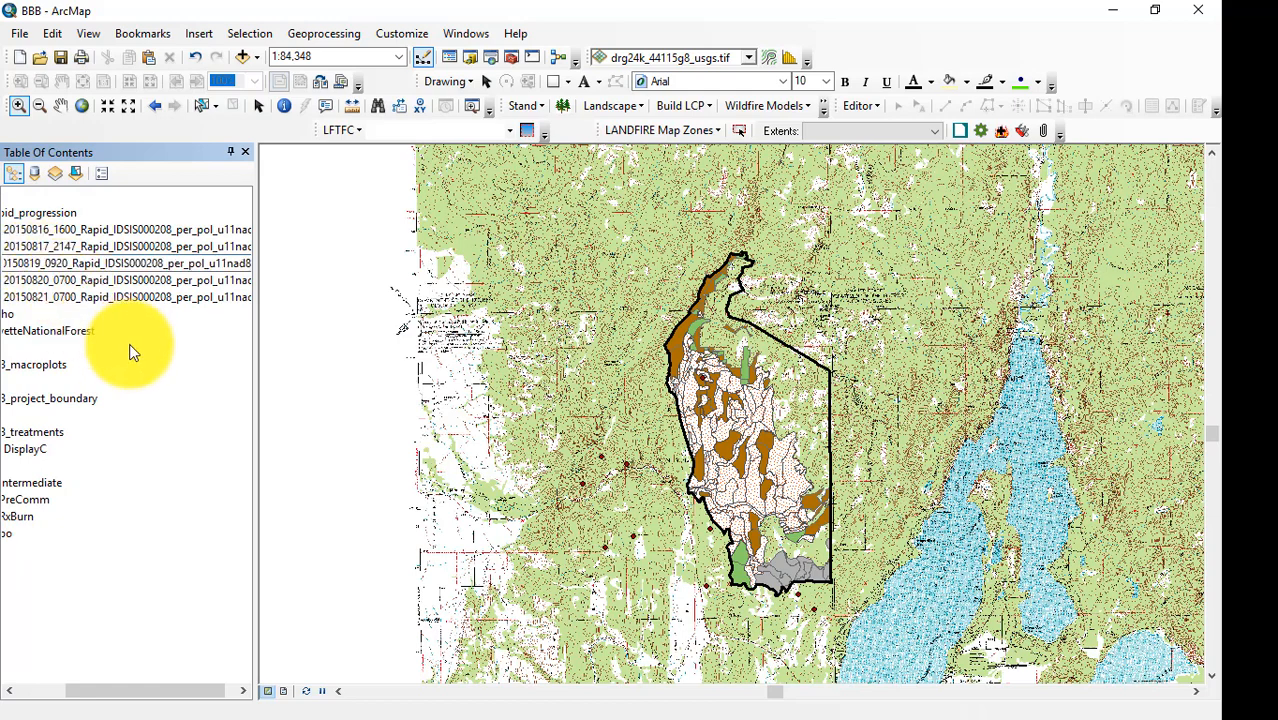
pyautogui.press('Return')
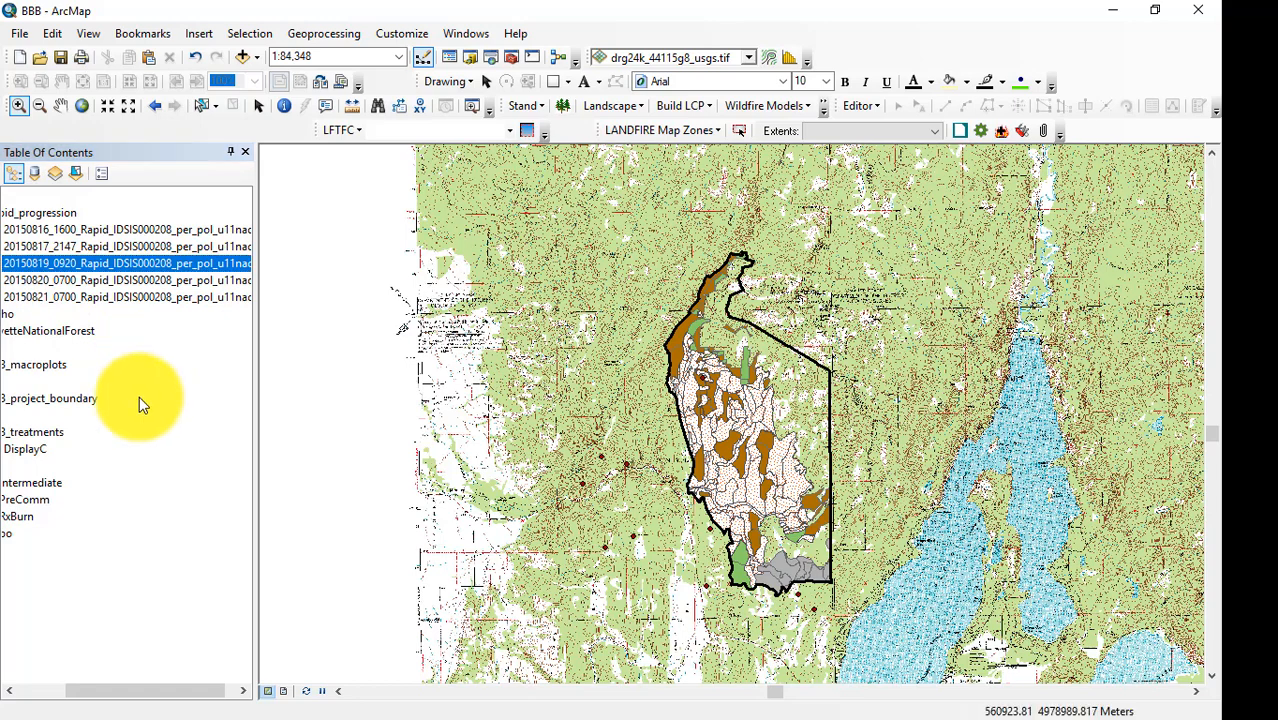
pyautogui.moveTo(185, 691); pyautogui.dragTo(73, 697)
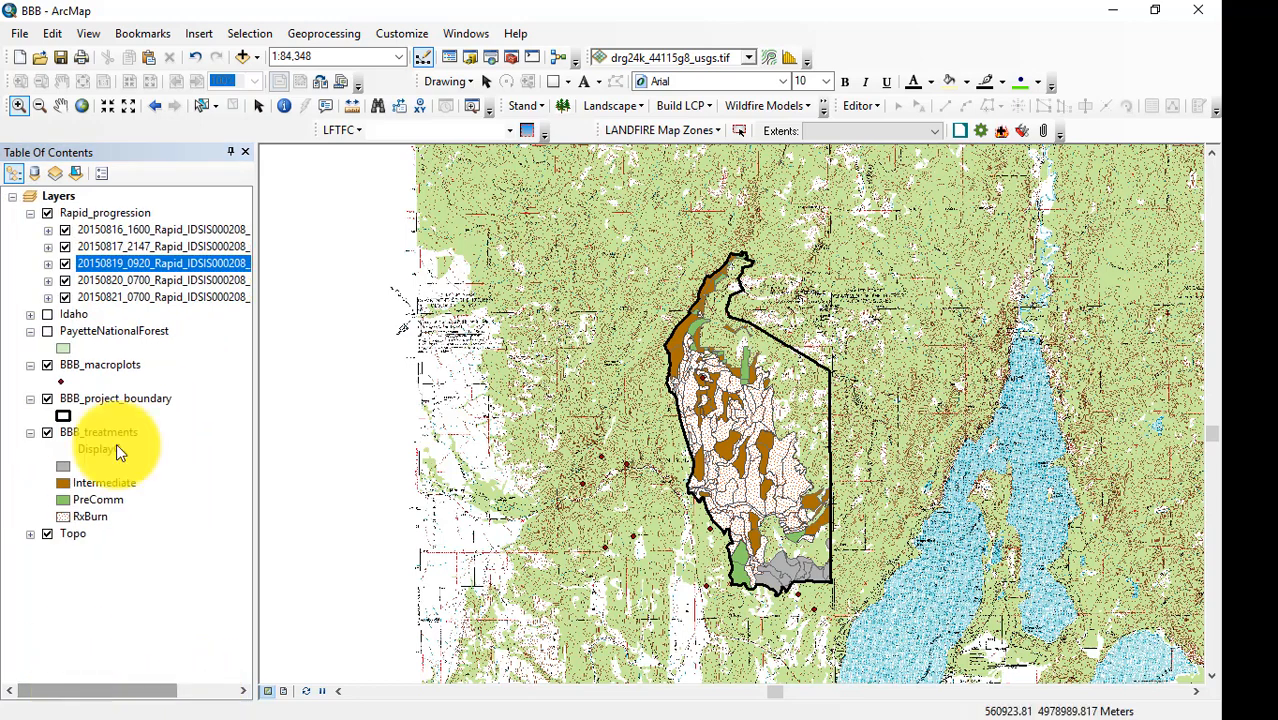
pyautogui.click(240, 57)
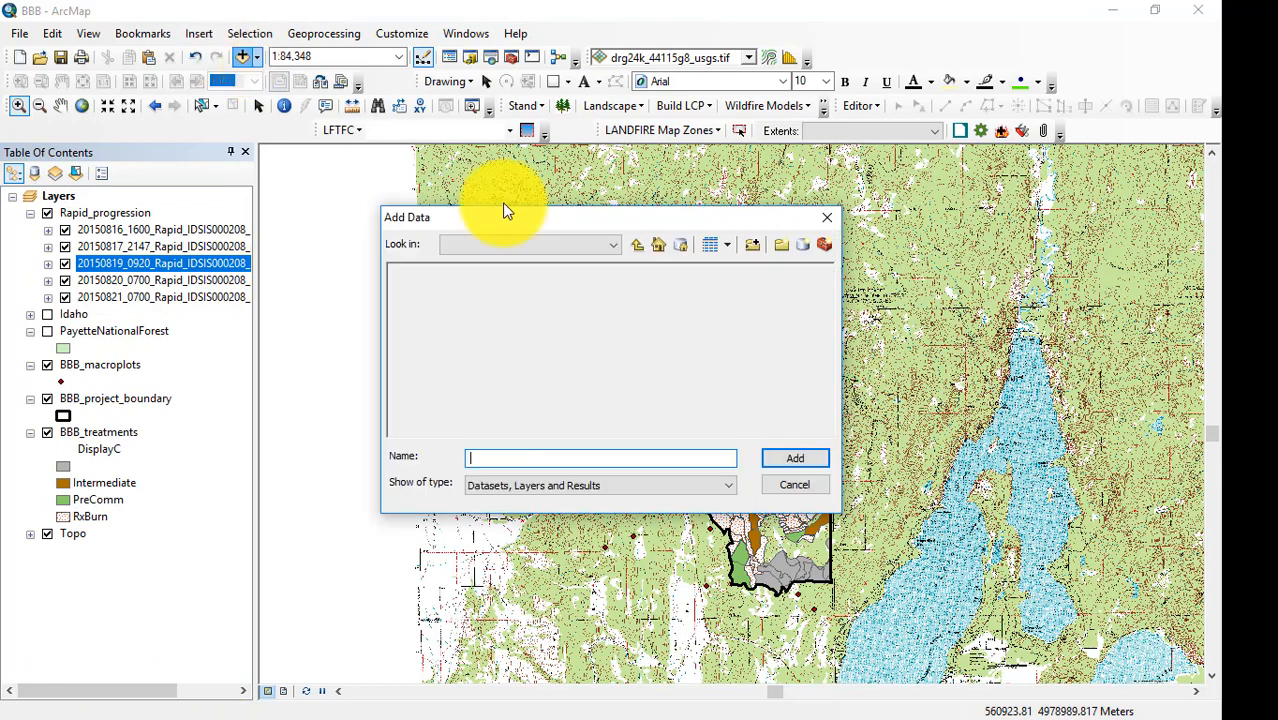
pyautogui.press('Escape')
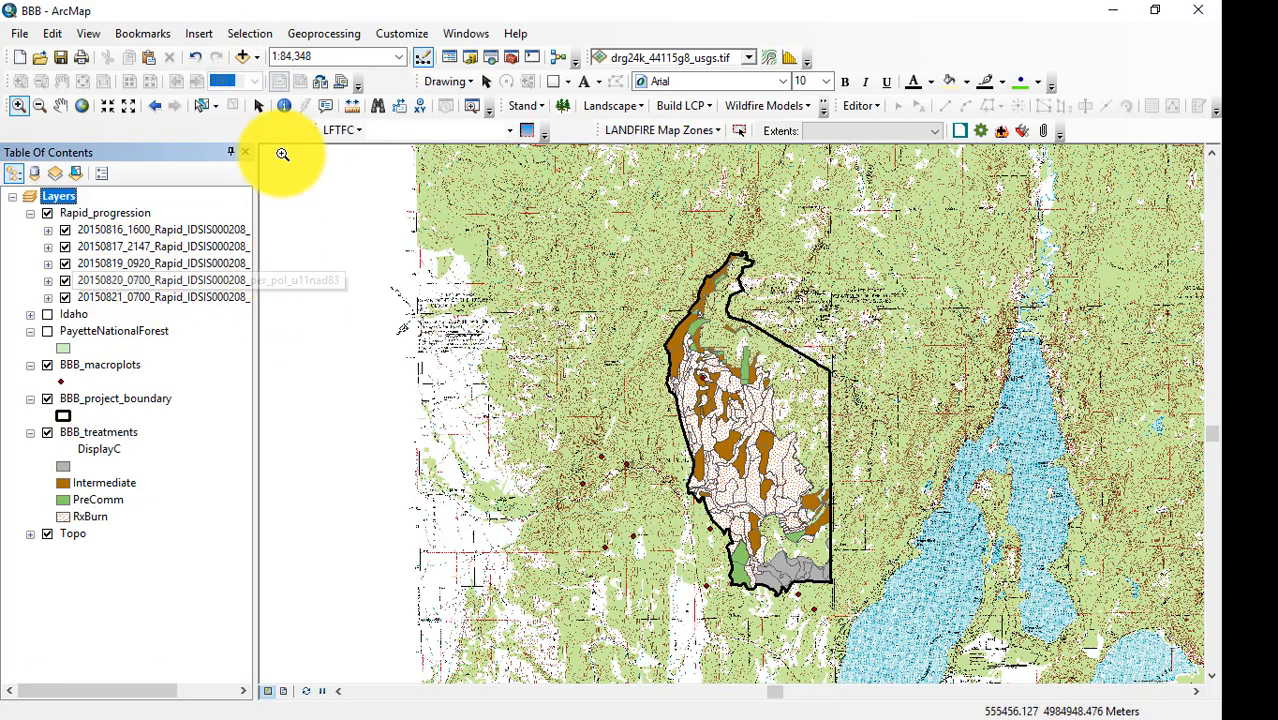
pyautogui.click(241, 57)
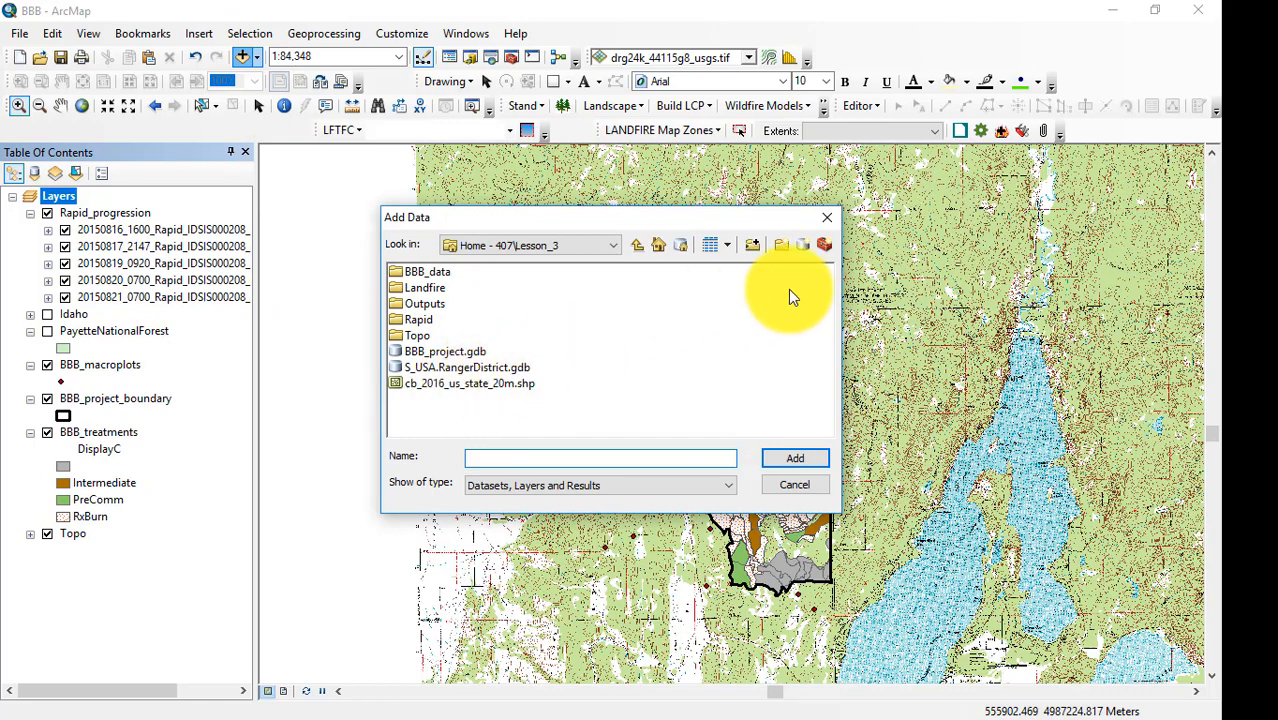
pyautogui.click(827, 217)
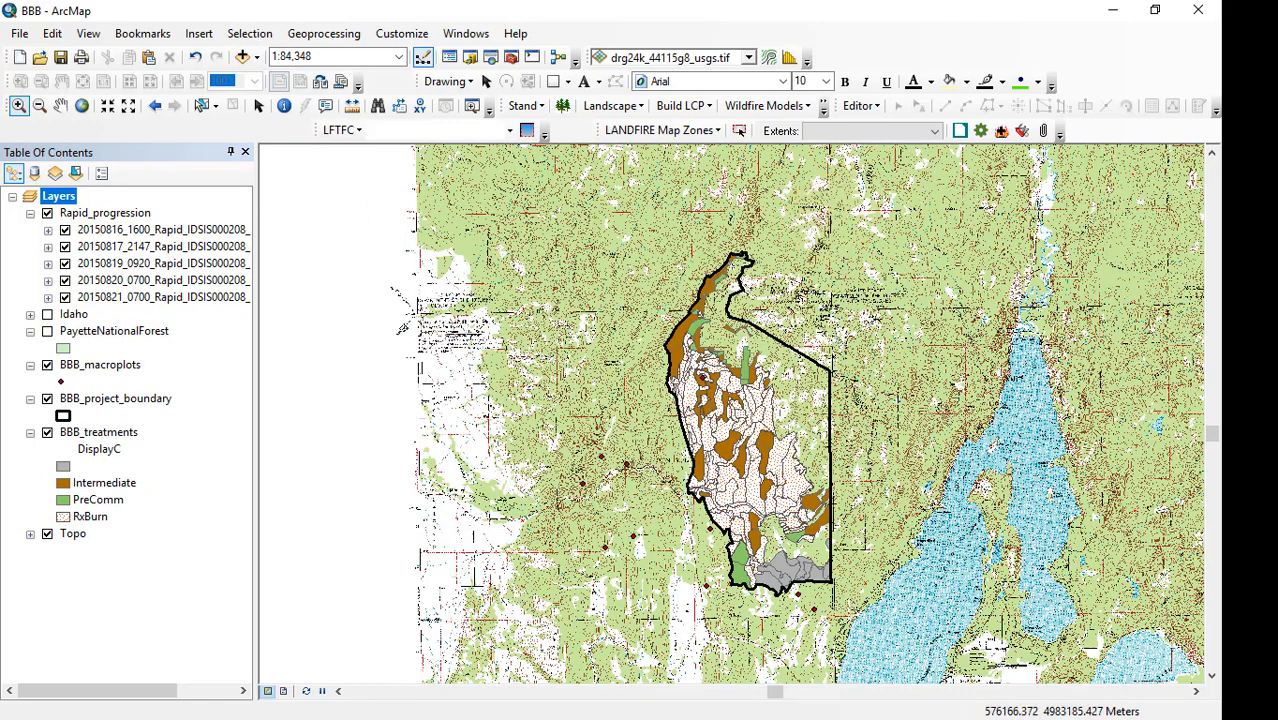
# Switch to ArcCatalog and open the layer package USA_Mountain_Peaks.lpk from Lesson_3 in the BBB map, dismissing the coordinate system warning.
pyautogui.click(1248, 332)
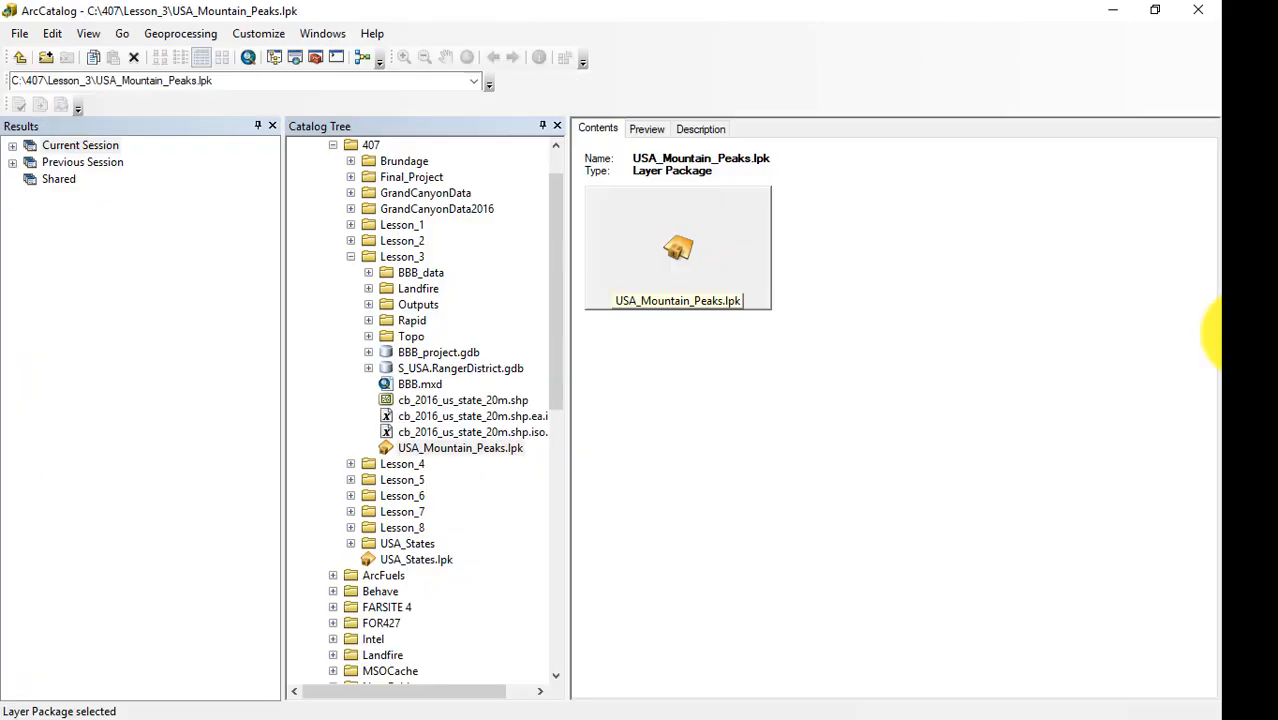
pyautogui.doubleClick(459, 447)
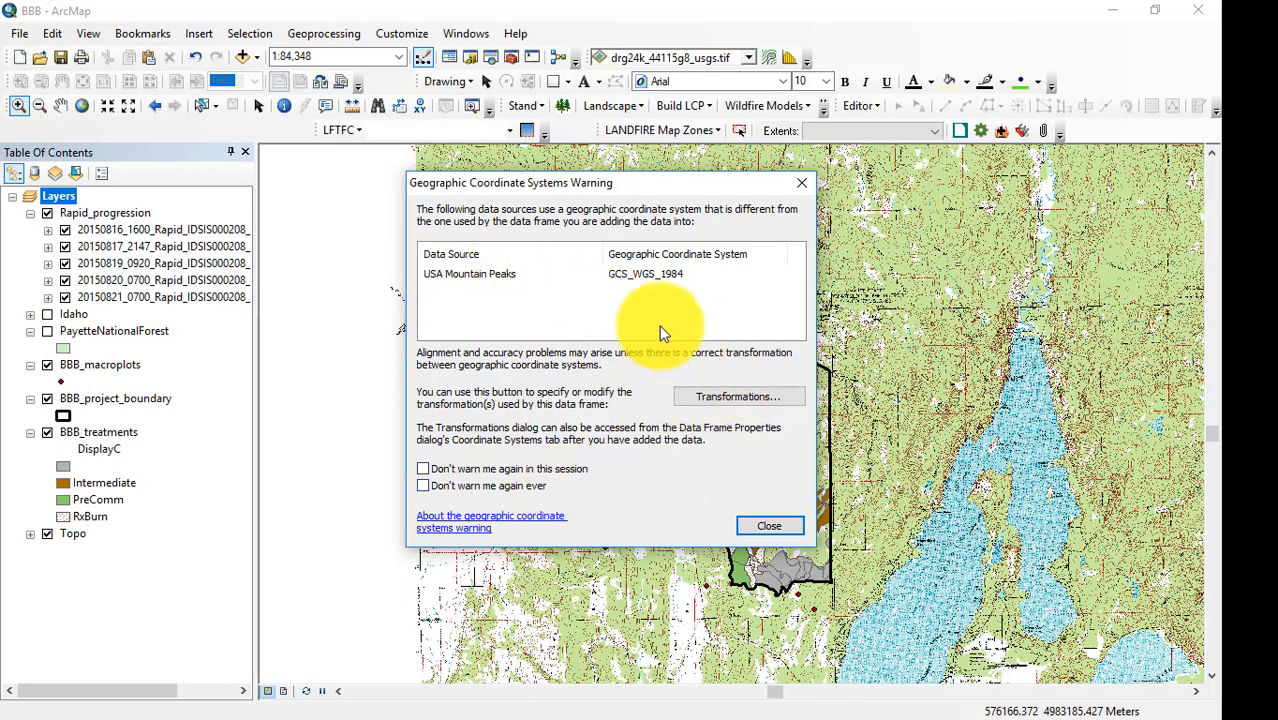
pyautogui.click(769, 525)
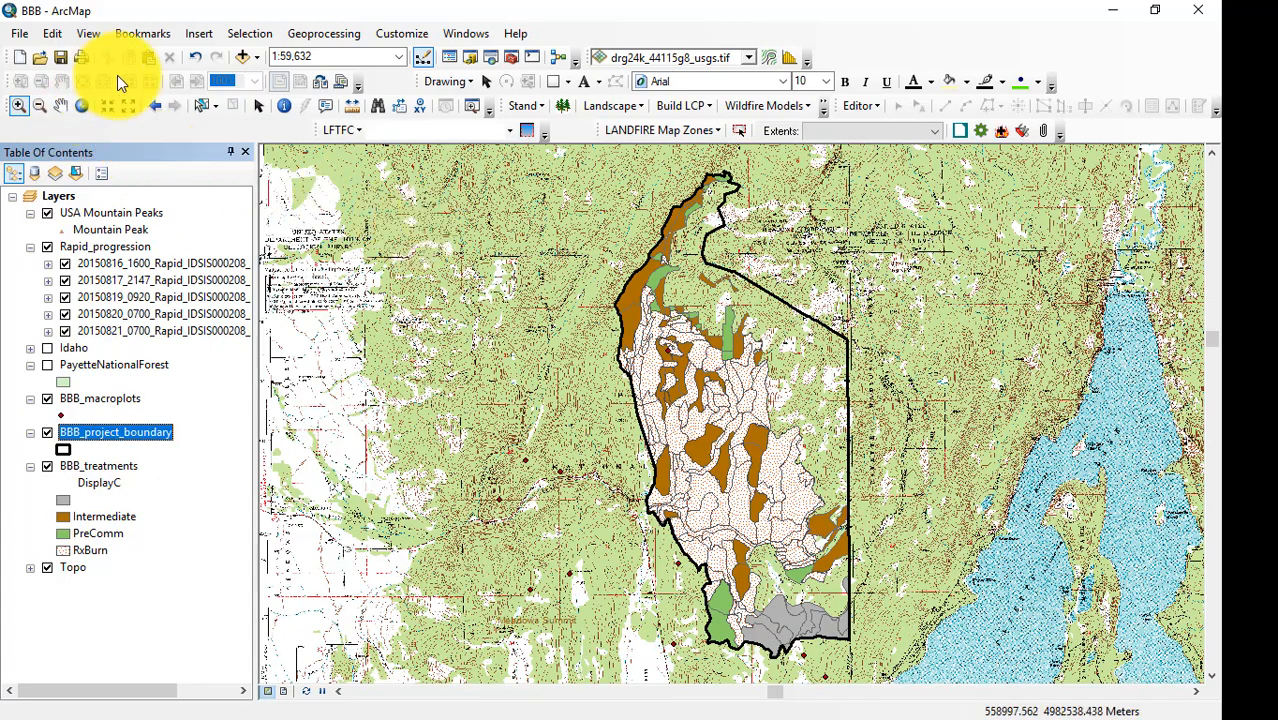
# Examine the labeled USA Mountain Peaks around the project area and the topo coverage, out to a scale of 1:200,000.
pyautogui.click(128, 107)
pyautogui.click(128, 110)
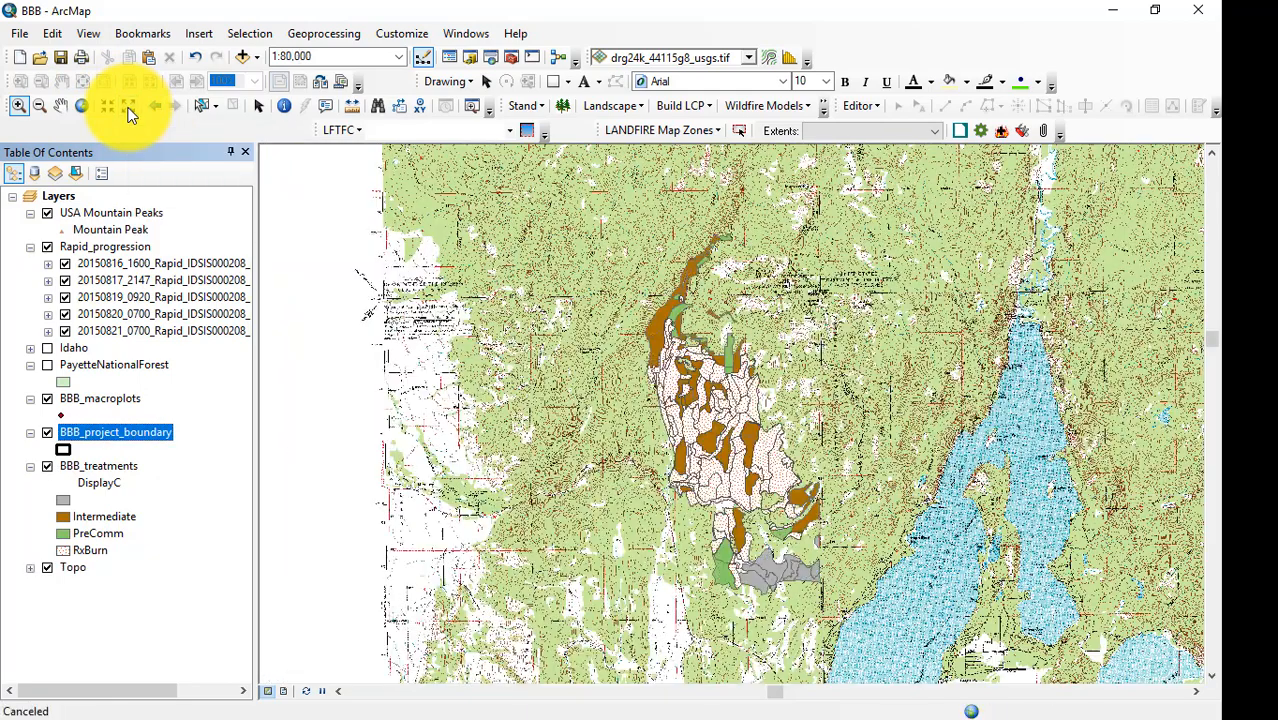
pyautogui.click(128, 108)
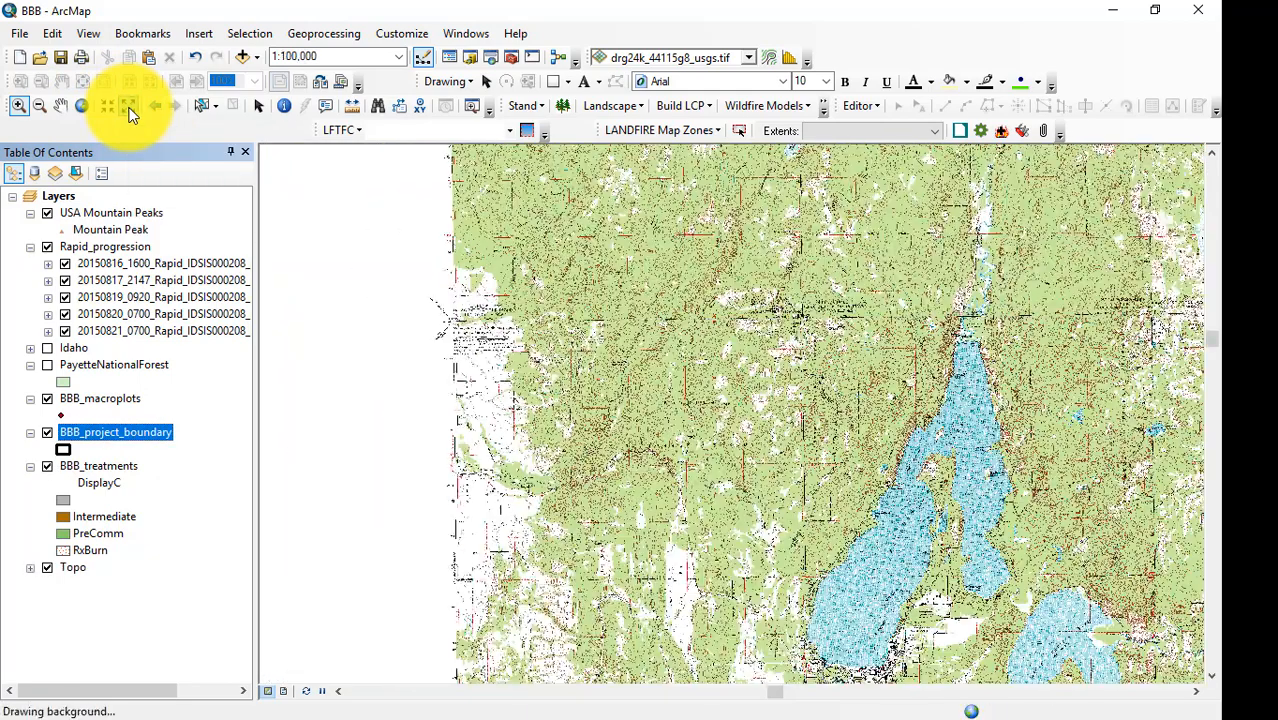
pyautogui.click(128, 108)
pyautogui.click(60, 107)
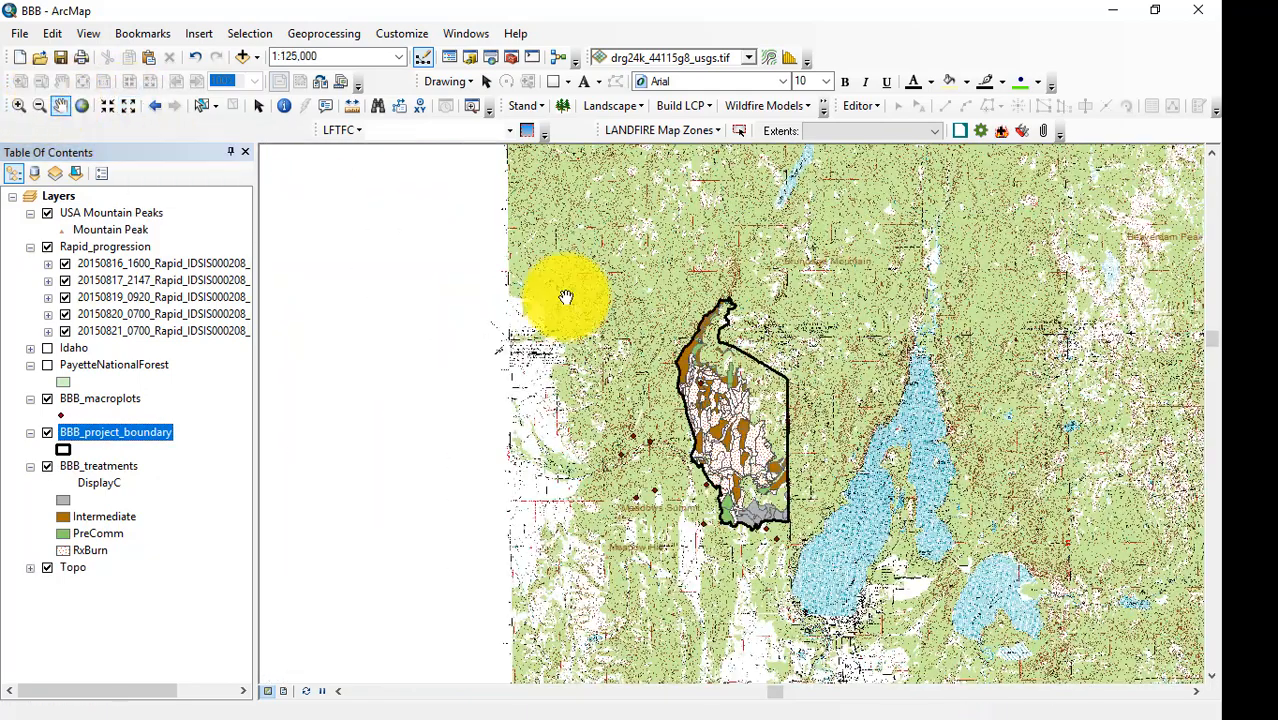
pyautogui.rightClick(529, 305)
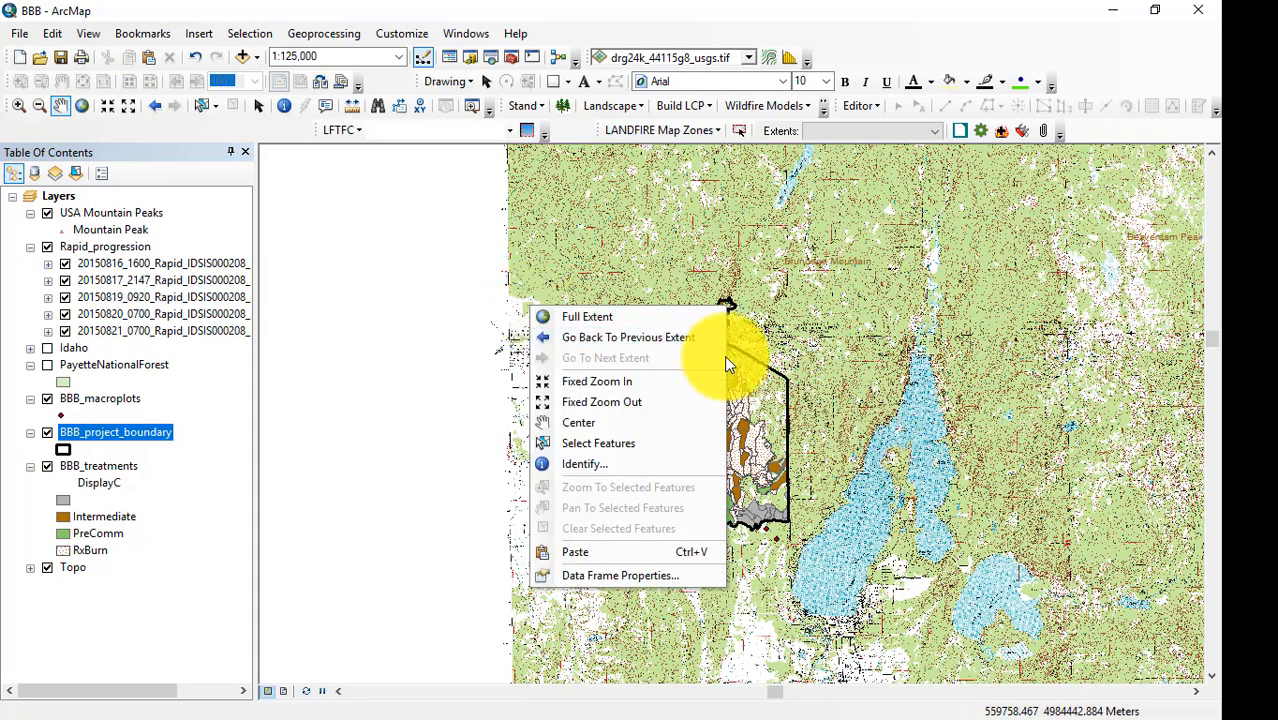
pyautogui.moveTo(893, 456); pyautogui.dragTo(568, 337)
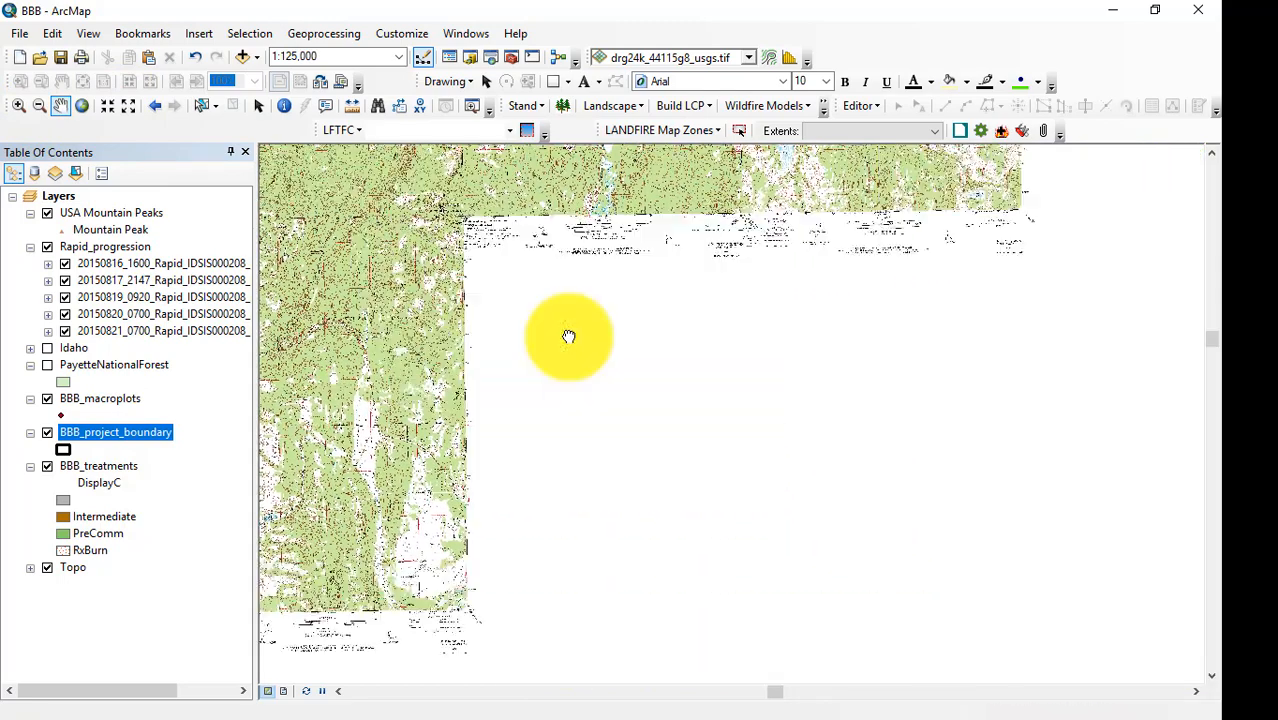
pyautogui.click(132, 113)
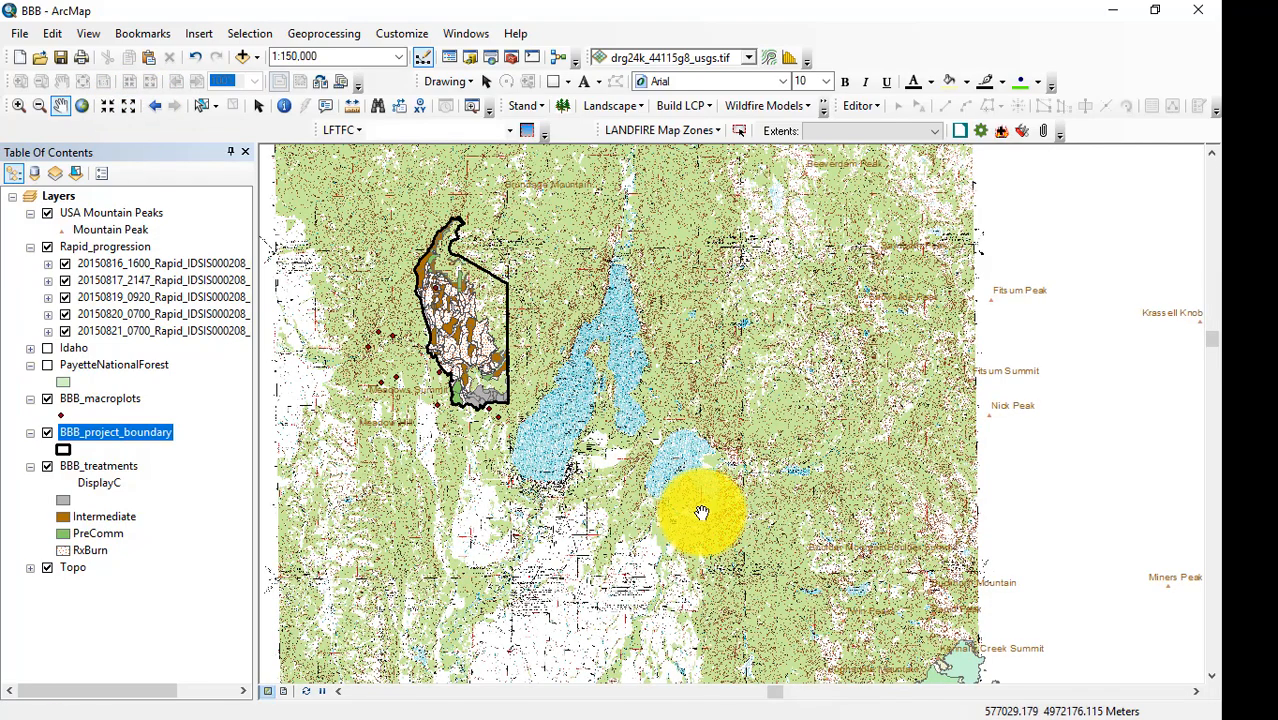
pyautogui.moveTo(699, 514); pyautogui.dragTo(727, 451)
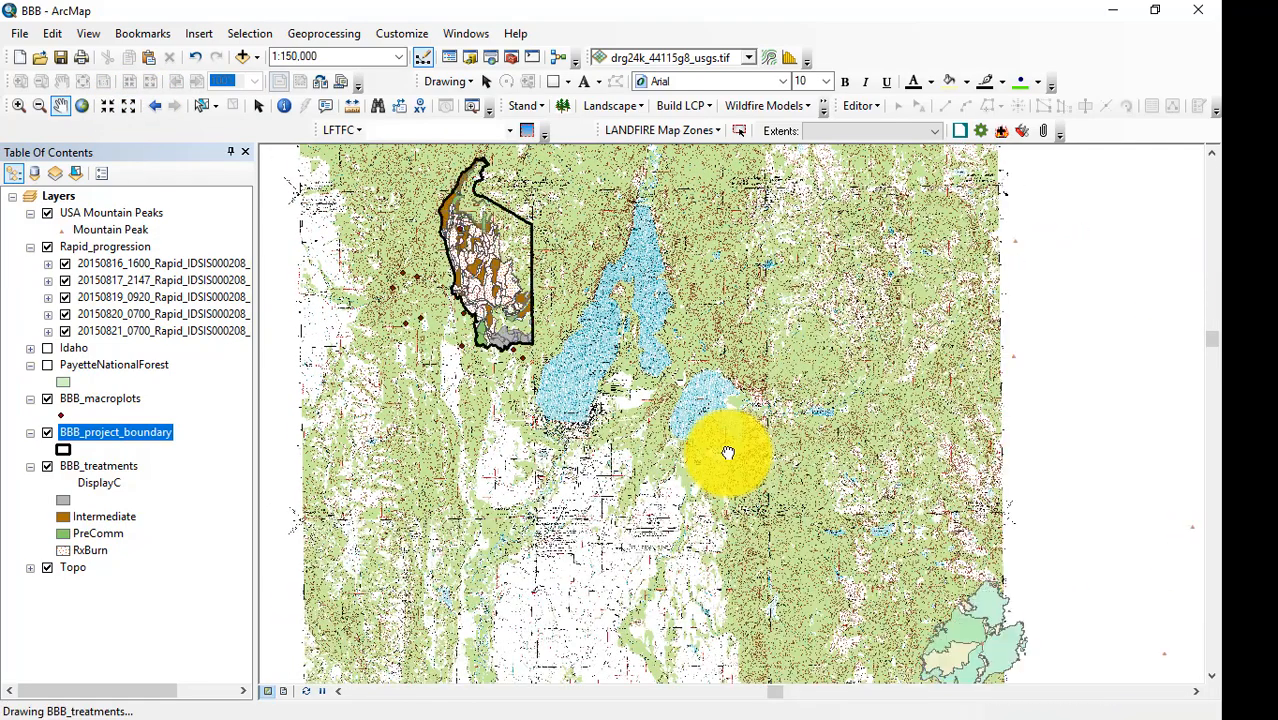
pyautogui.click(129, 108)
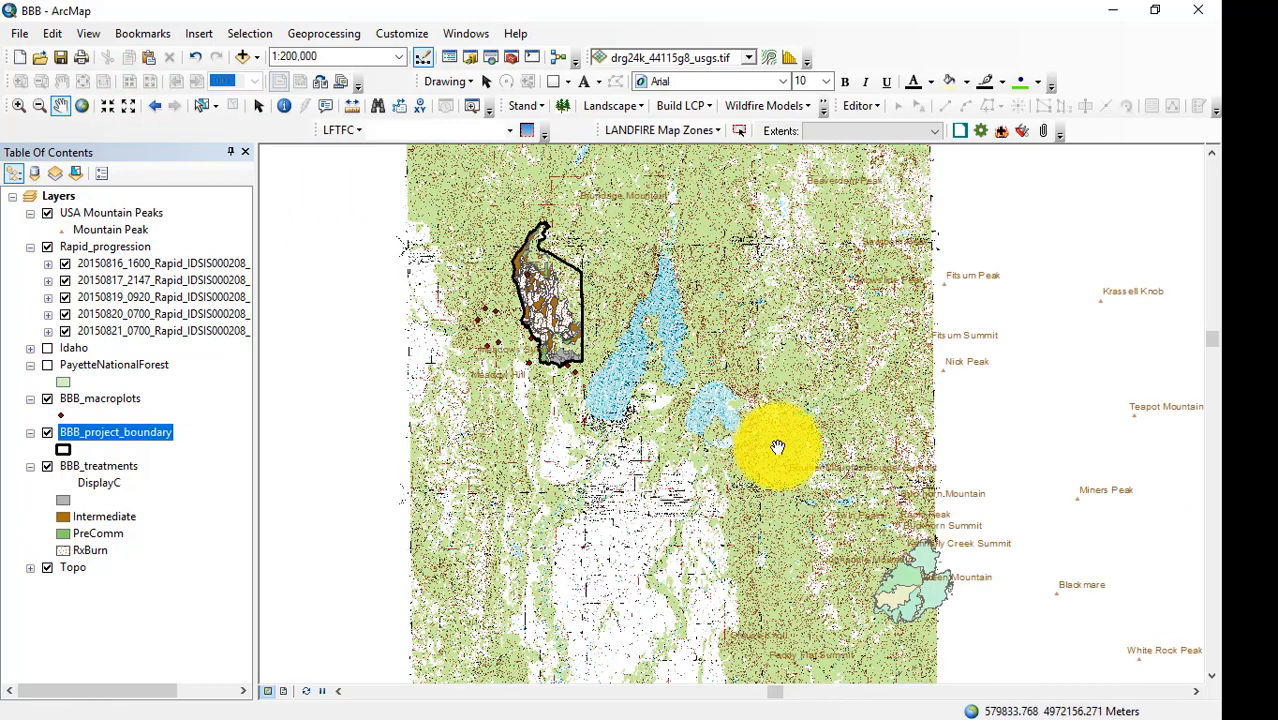
pyautogui.moveTo(773, 447); pyautogui.dragTo(722, 452)
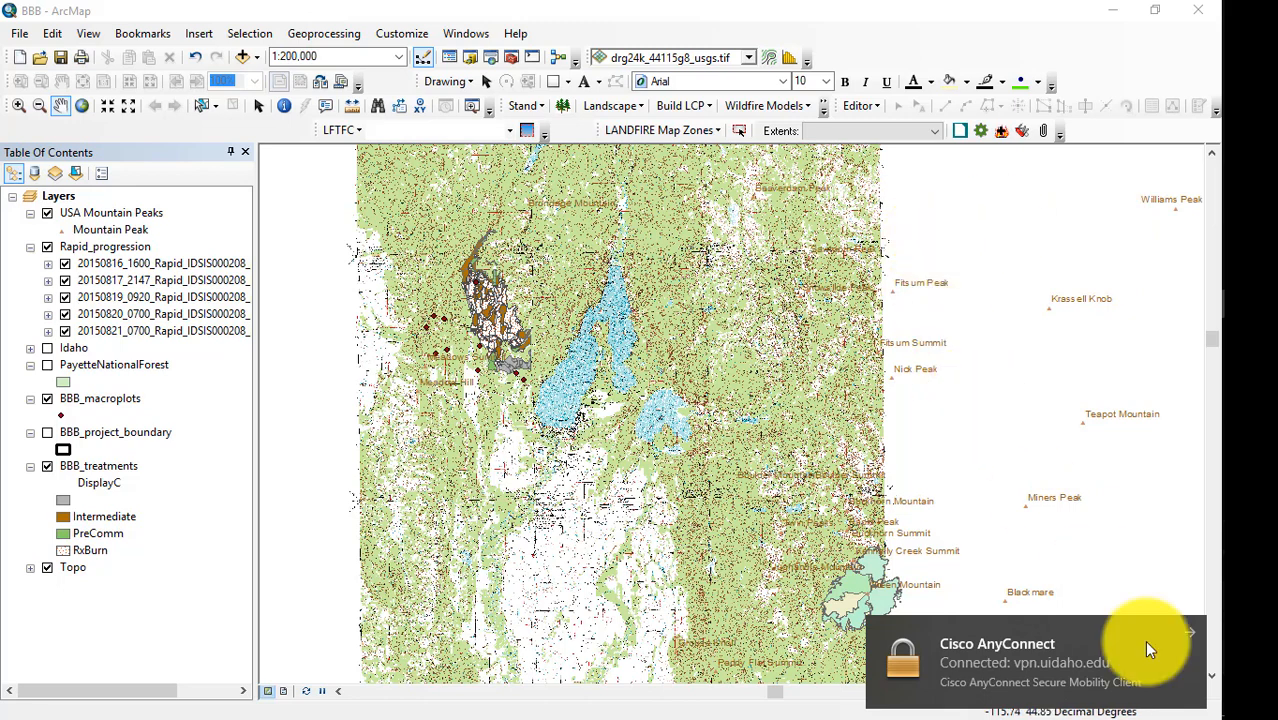
# Dismiss the VPN notification and review the display units in the Layers data frame's general properties.
pyautogui.click(1186, 630)
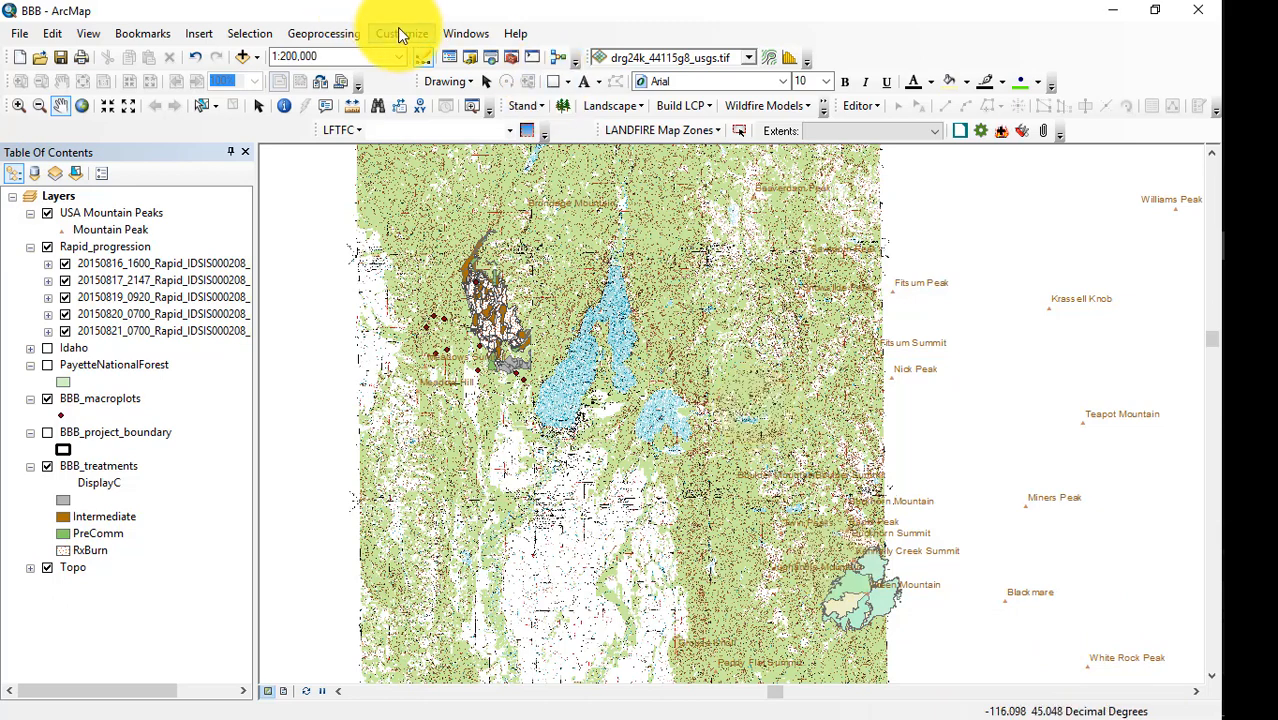
pyautogui.click(90, 34)
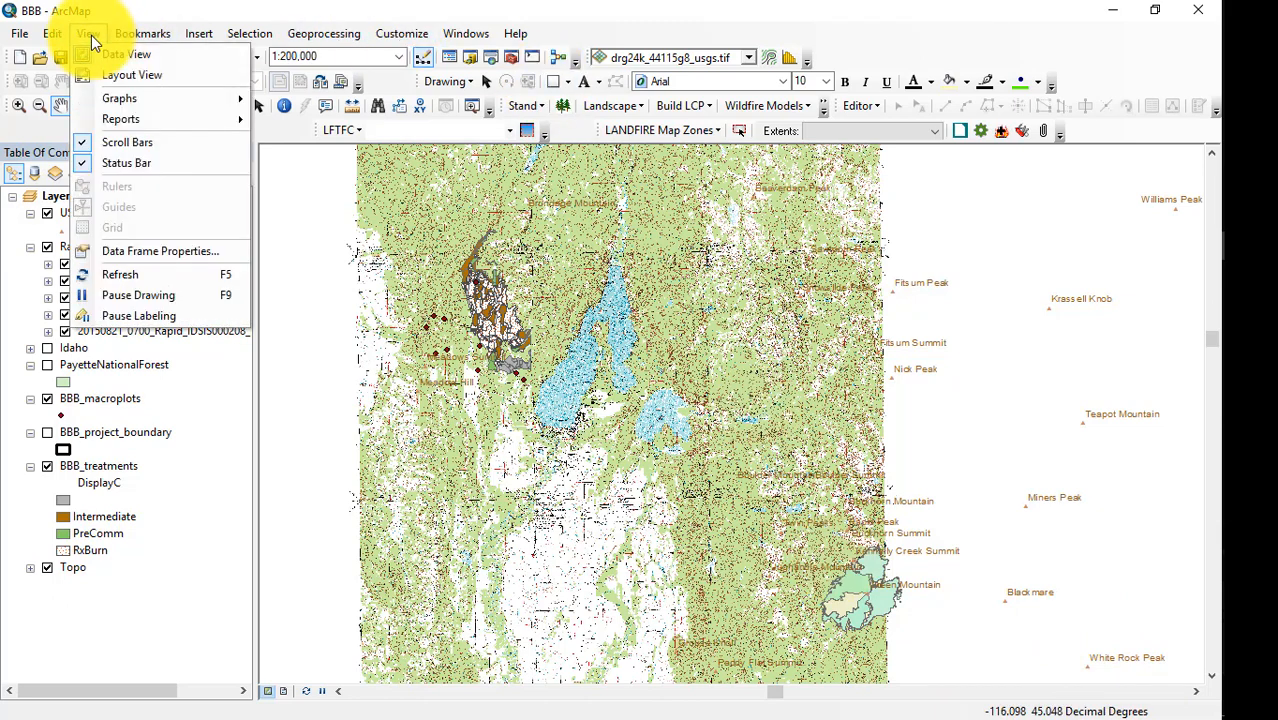
pyautogui.click(131, 258)
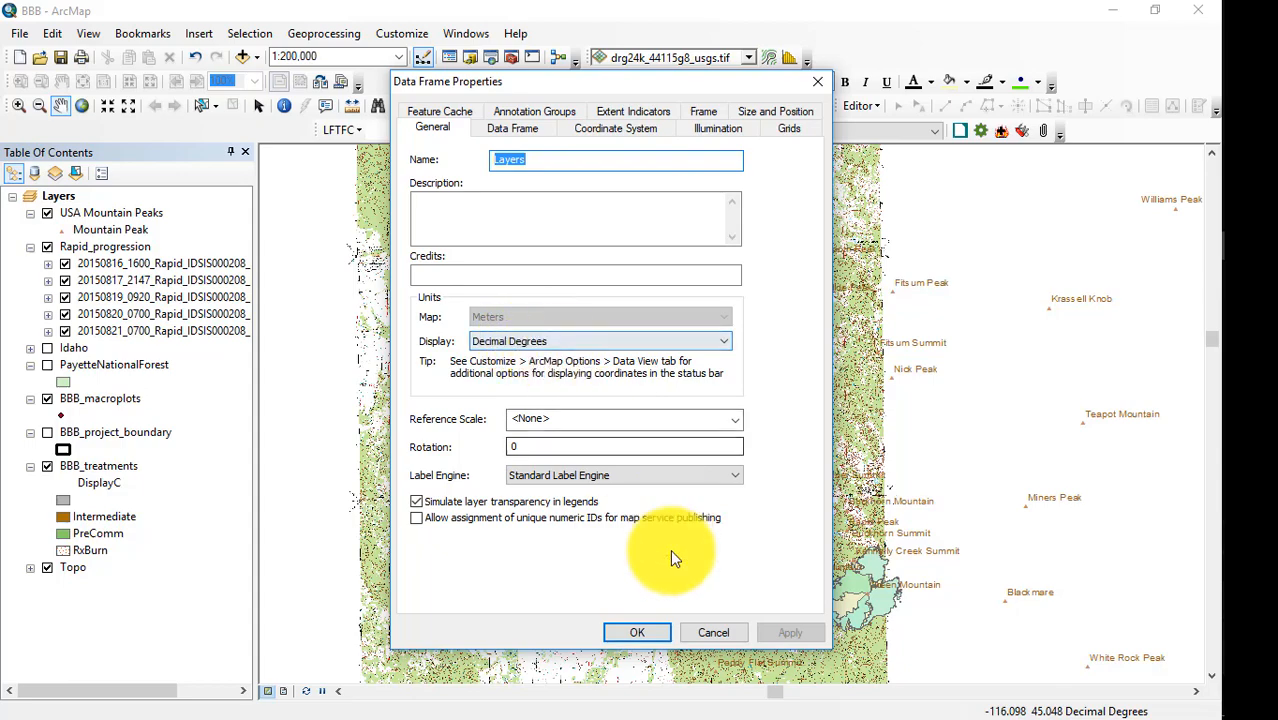
pyautogui.click(637, 632)
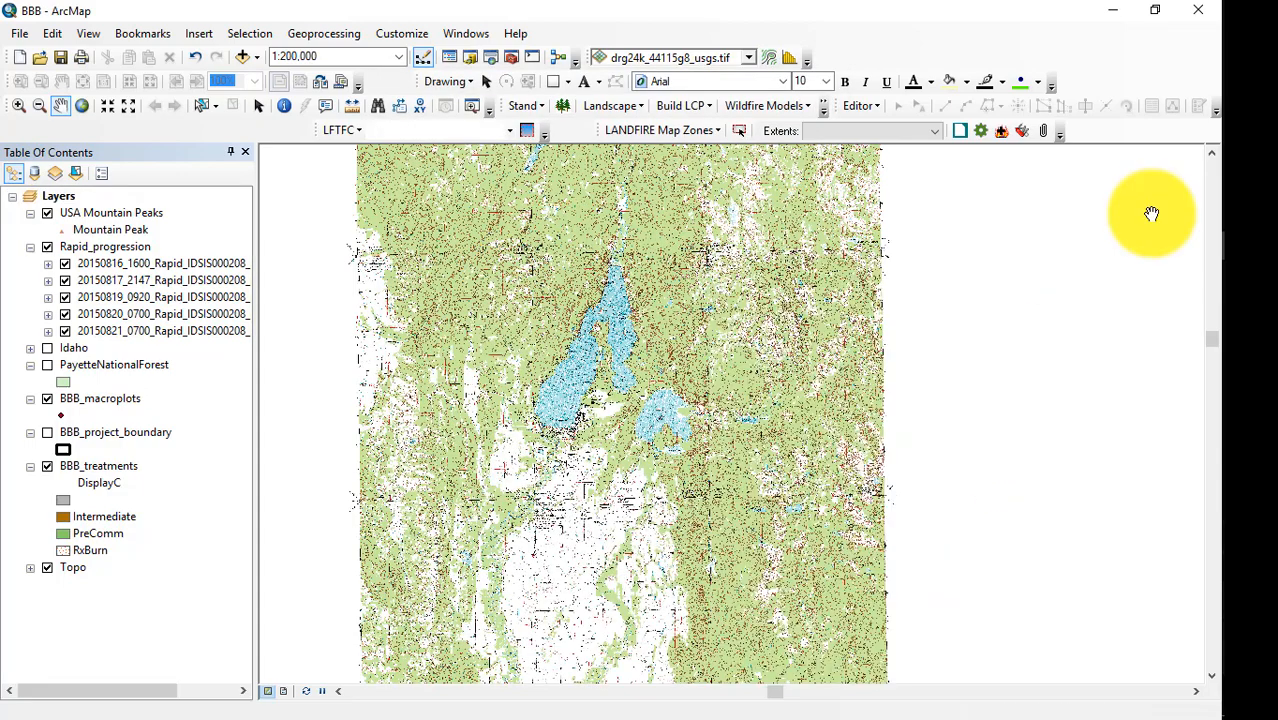
# Switch to the LANDFIRE website in the browser, open the data viewer for the inland Northwest zone and bring up its data download options.
pyautogui.click(1247, 136)
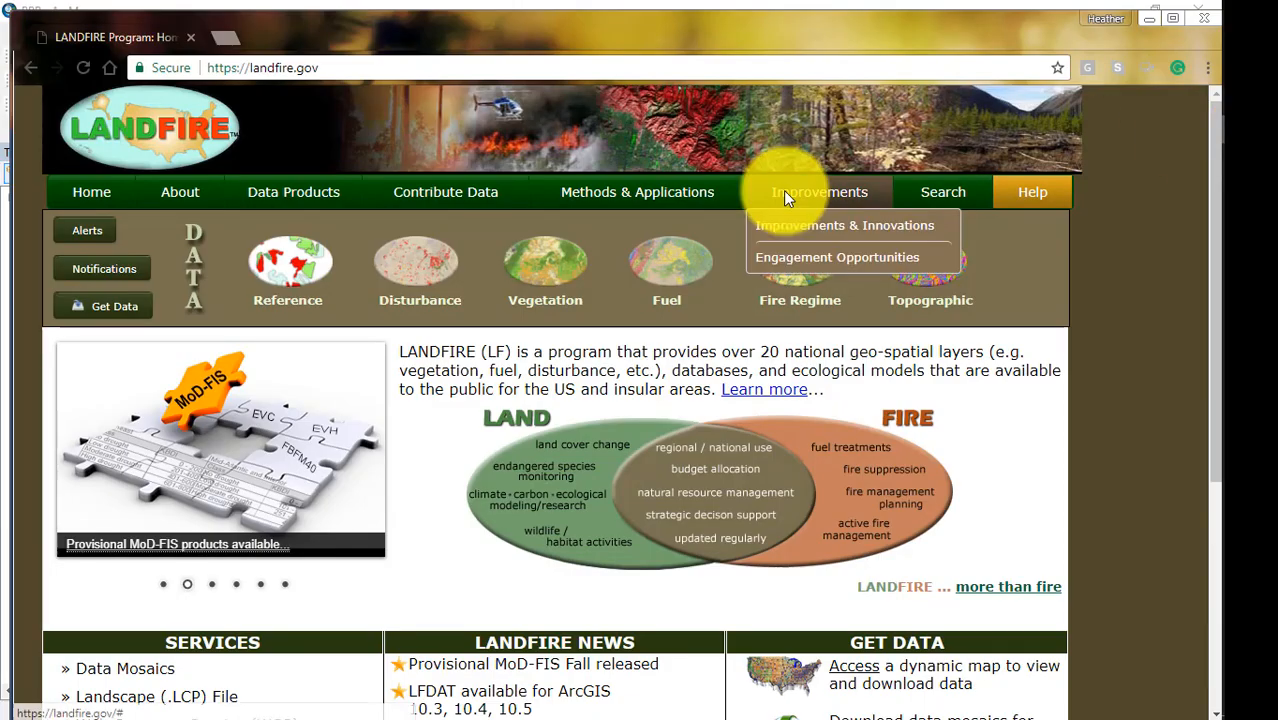
pyautogui.click(111, 316)
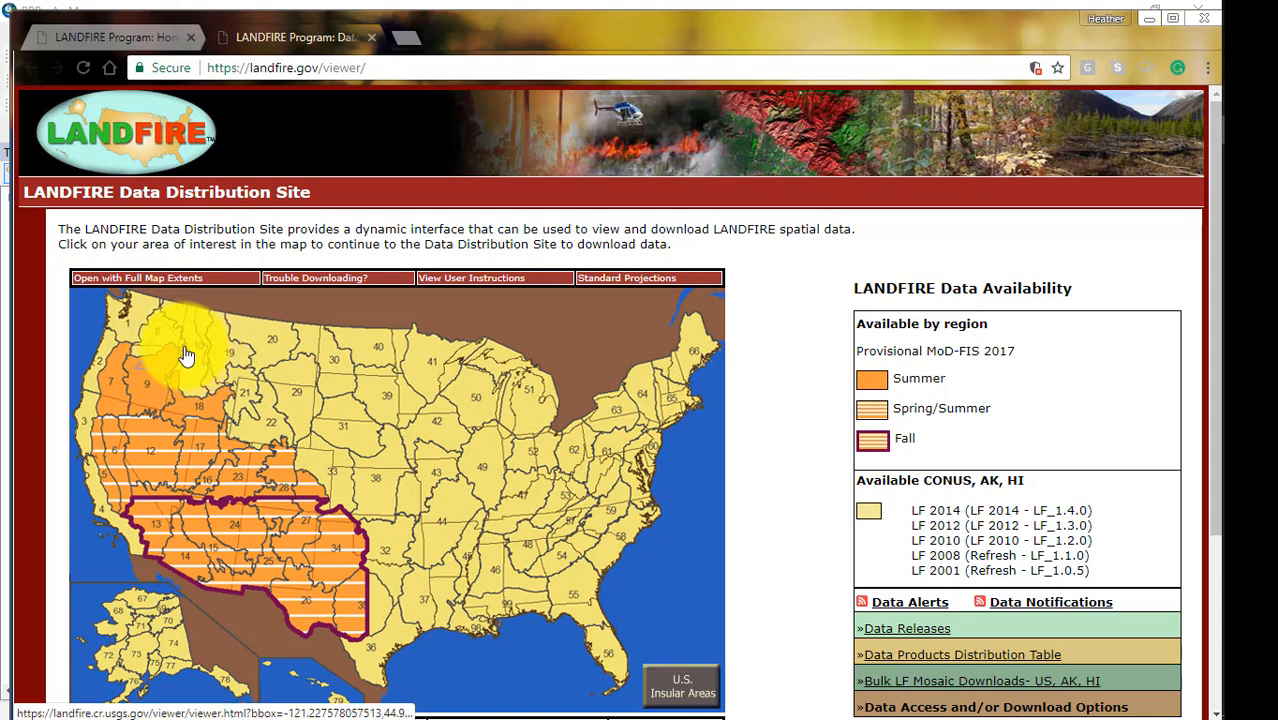
pyautogui.click(185, 355)
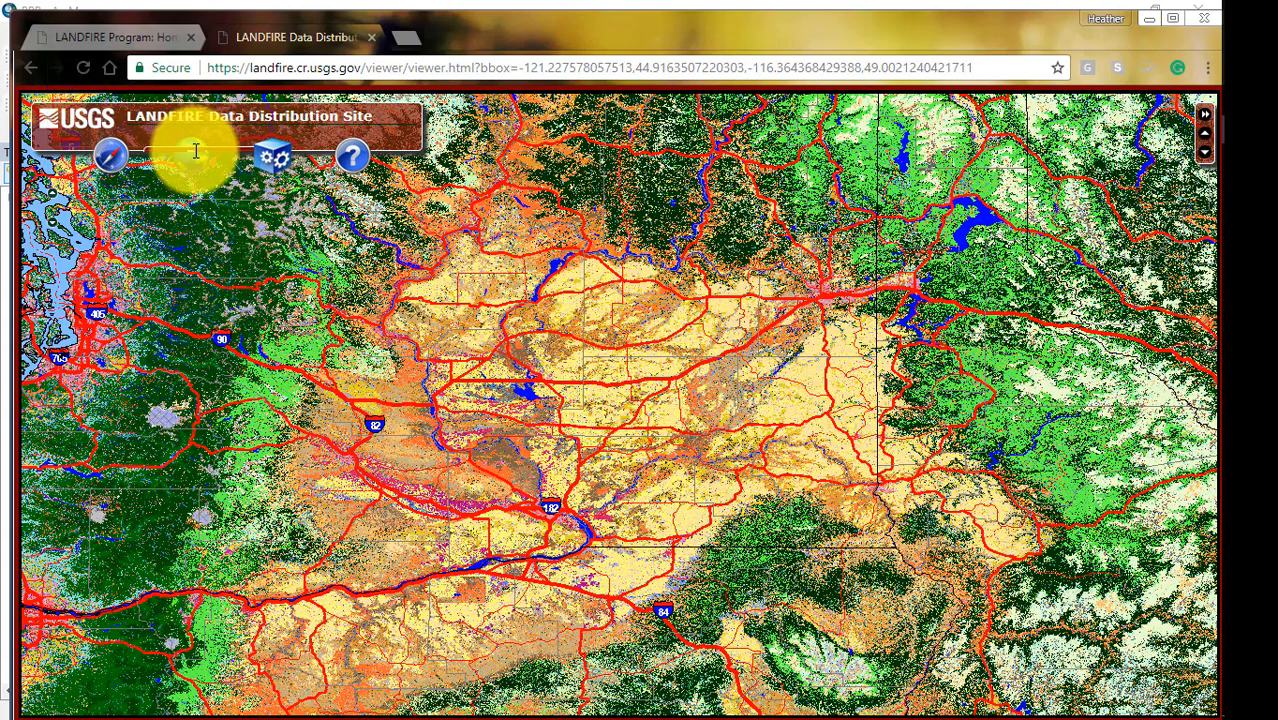
pyautogui.moveTo(196, 153)
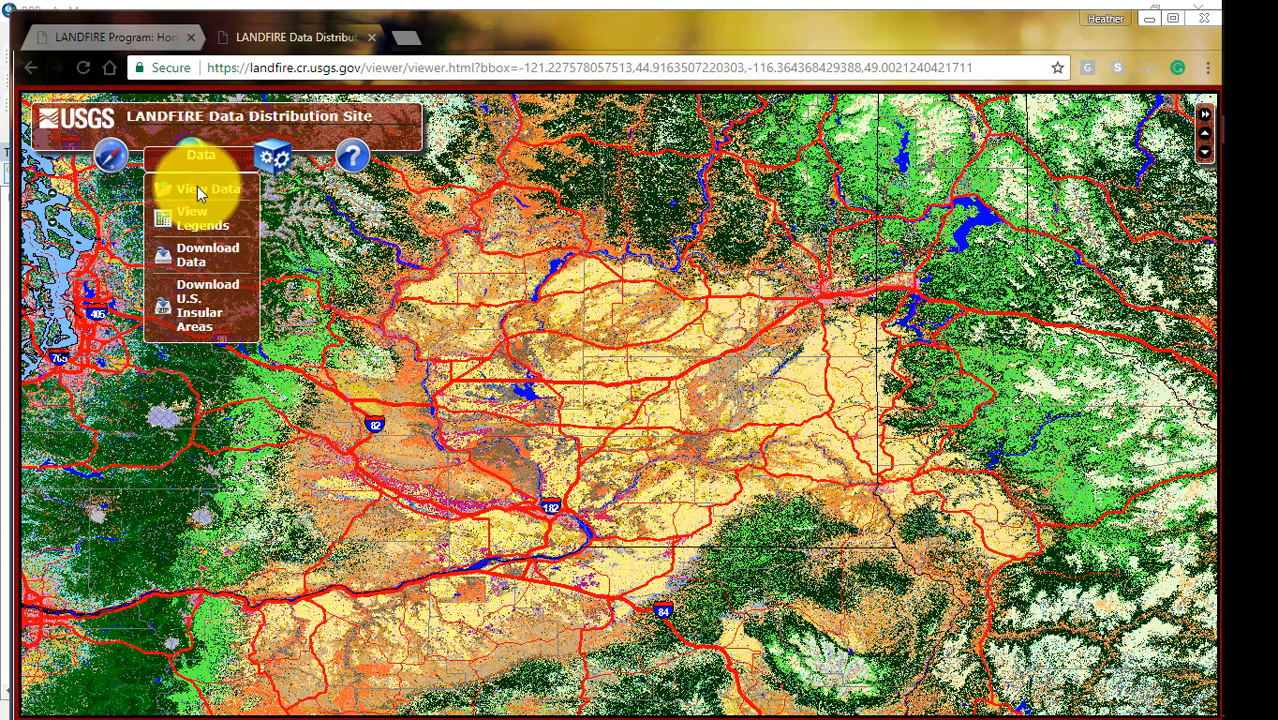
pyautogui.click(190, 273)
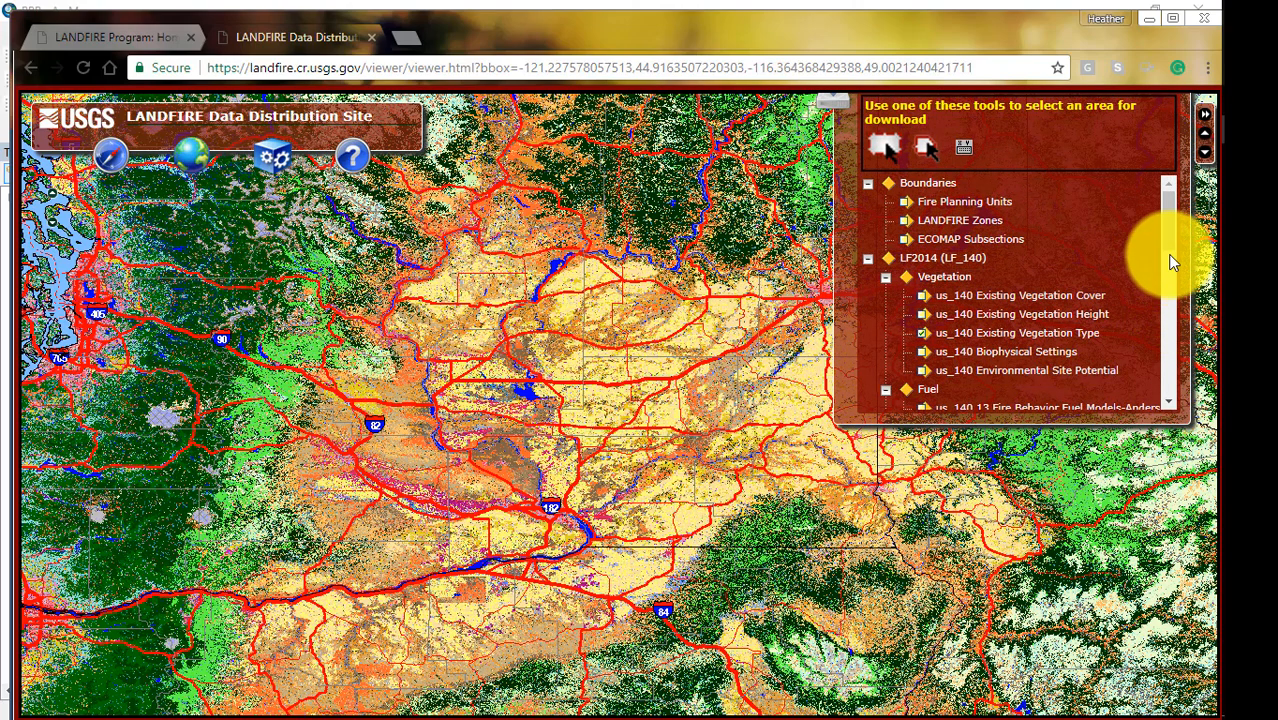
# Add the us_140 13 and 40 Fire Behavior Fuel Models and Forest Canopy Bulk Density, Height, Cover and Base Height layers to the download selection.
pyautogui.scroll(-3, 1172, 262)
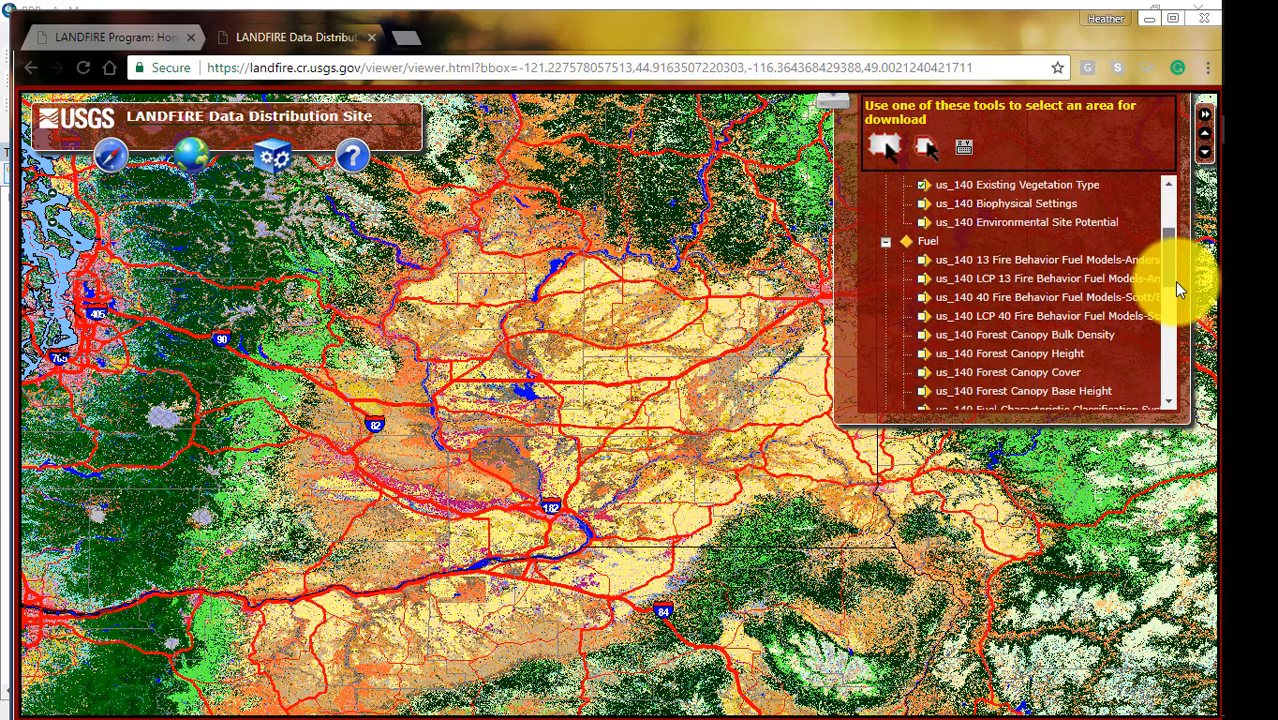
pyautogui.click(923, 295)
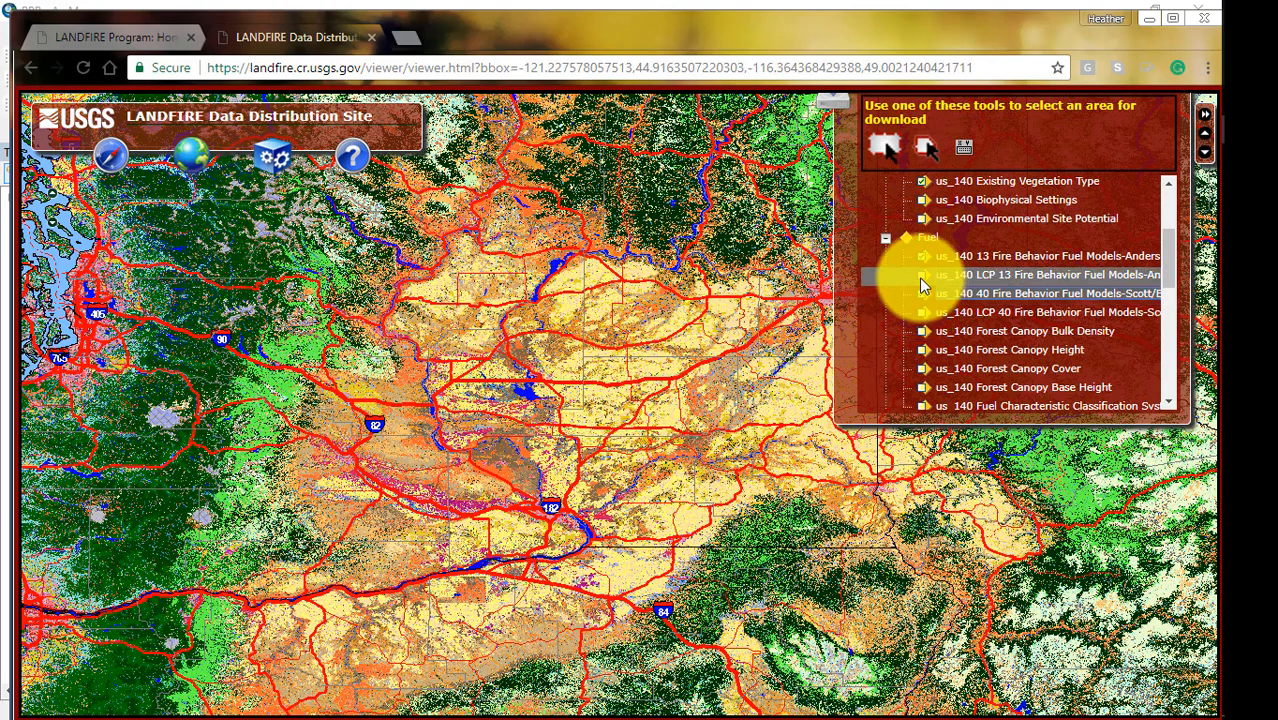
pyautogui.click(923, 331)
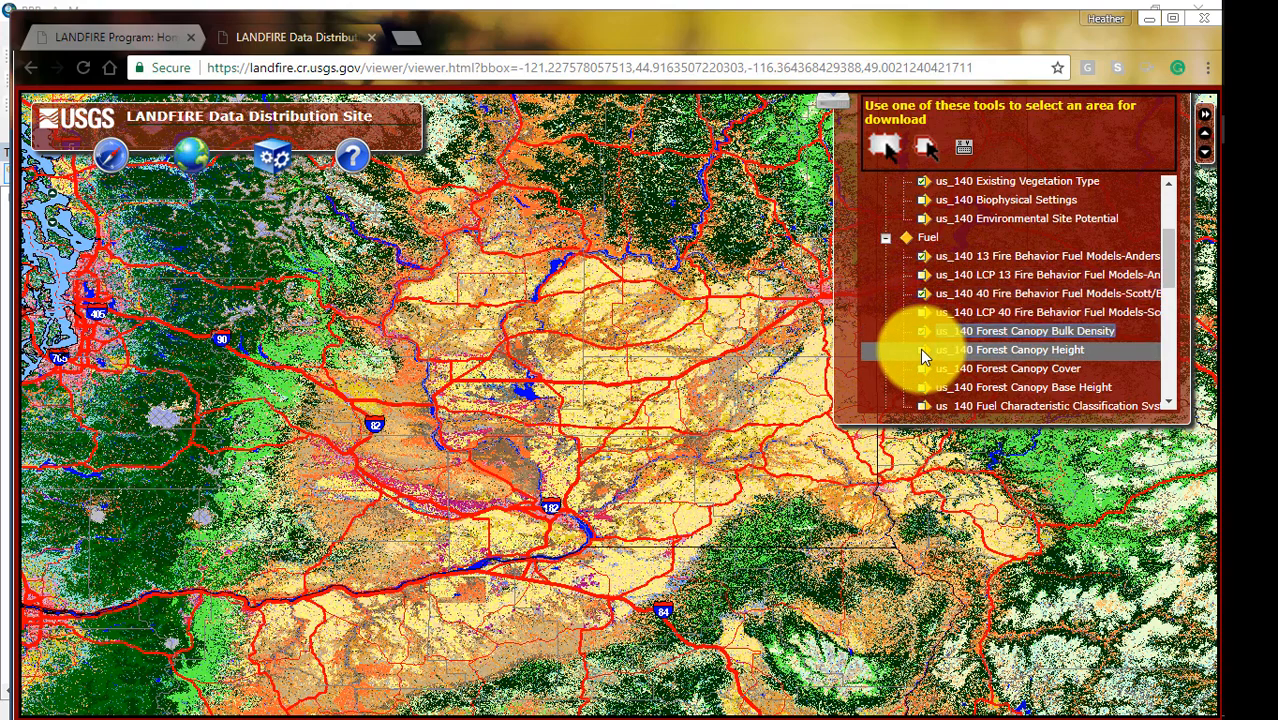
pyautogui.click(920, 349)
pyautogui.click(920, 367)
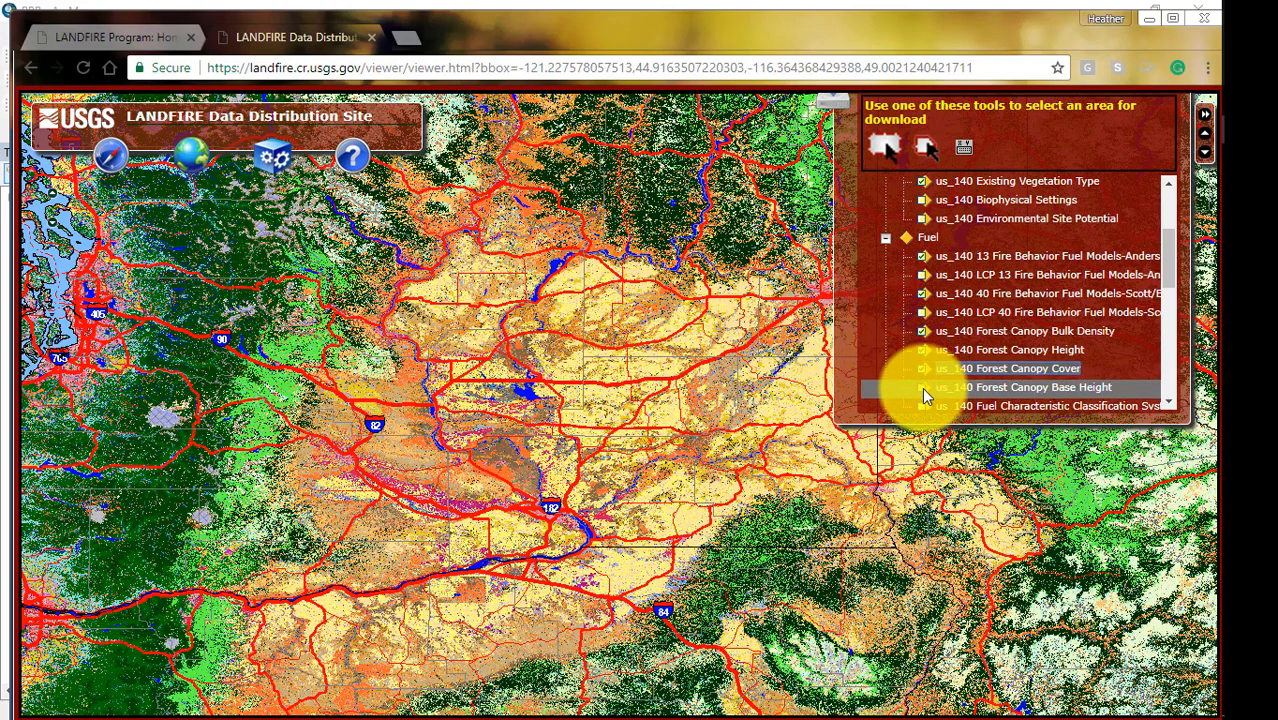
pyautogui.click(922, 387)
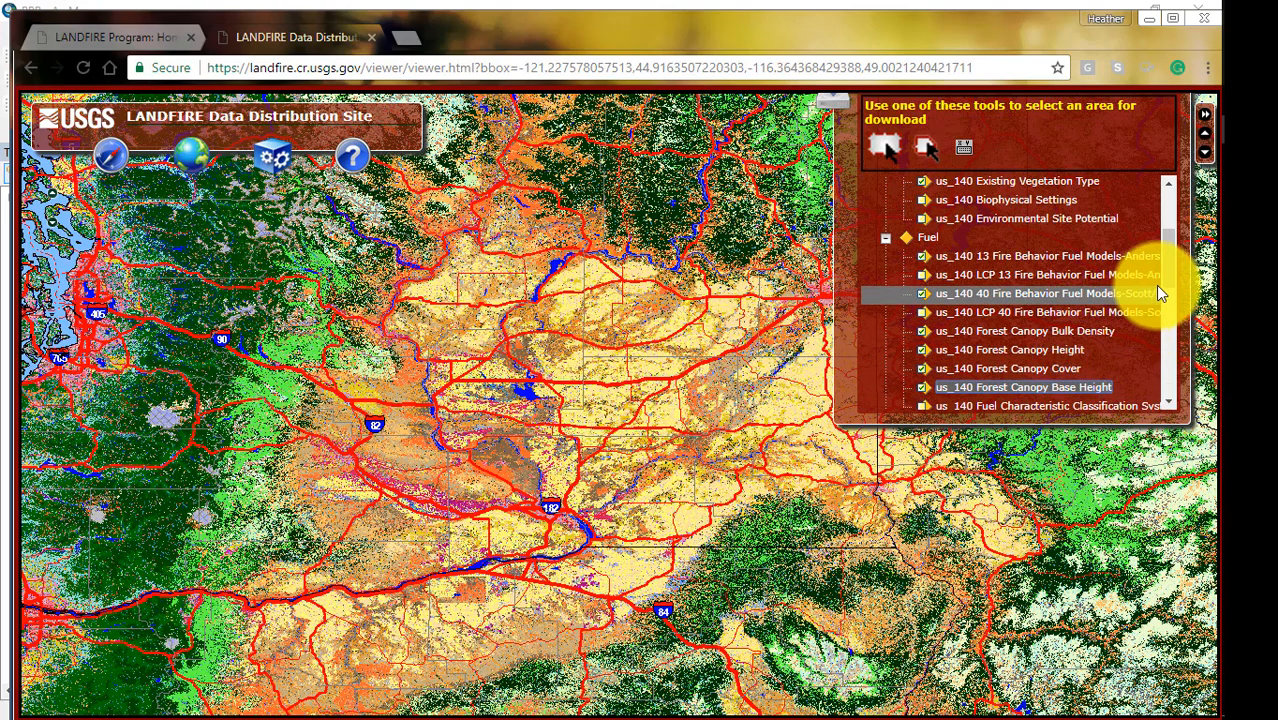
# Include the topographic layers us_Aspect, us_Elevation and us_Slope in the download selection.
pyautogui.moveTo(1172, 278); pyautogui.dragTo(1161, 371)
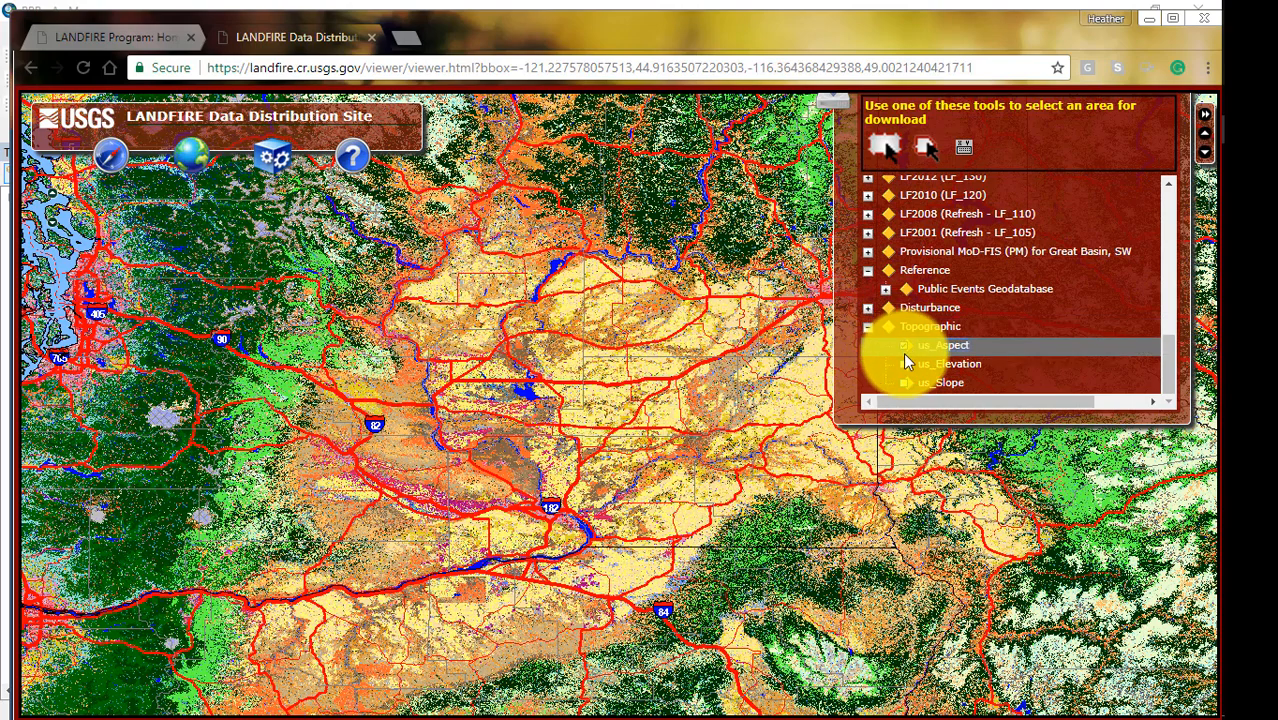
pyautogui.click(905, 347)
pyautogui.click(904, 365)
pyautogui.click(903, 382)
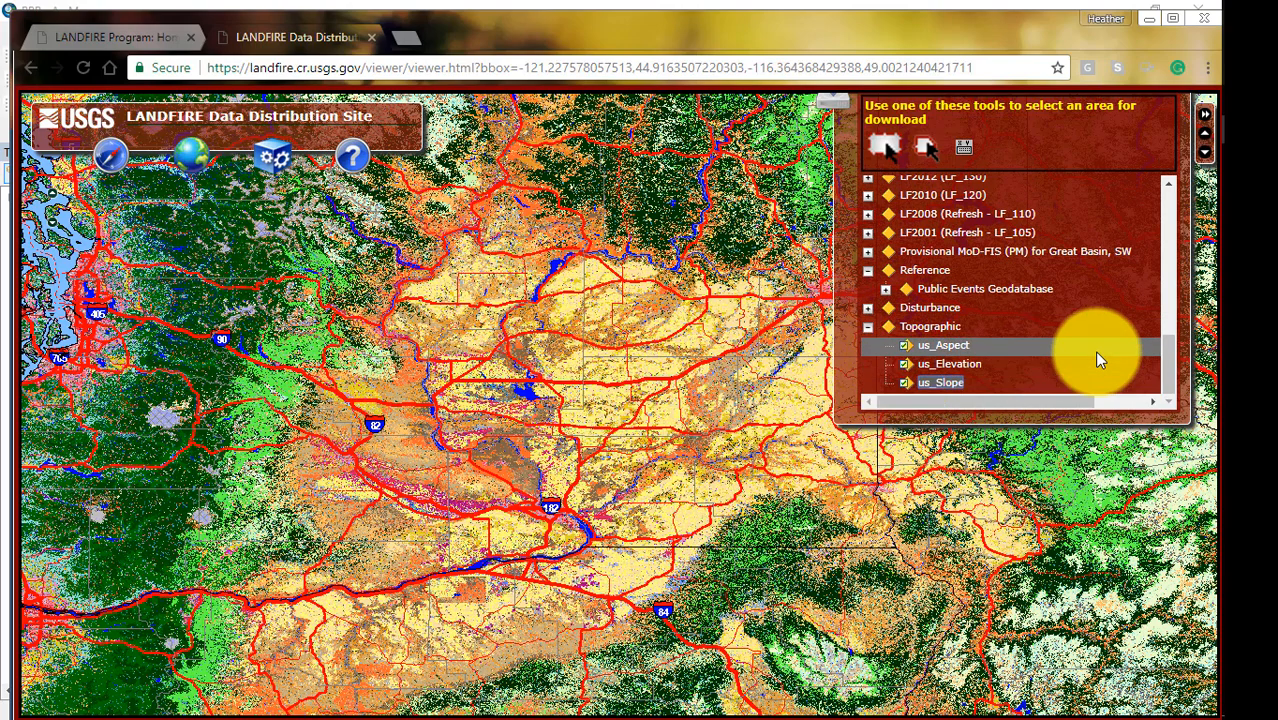
pyautogui.moveTo(1168, 369); pyautogui.dragTo(1158, 216)
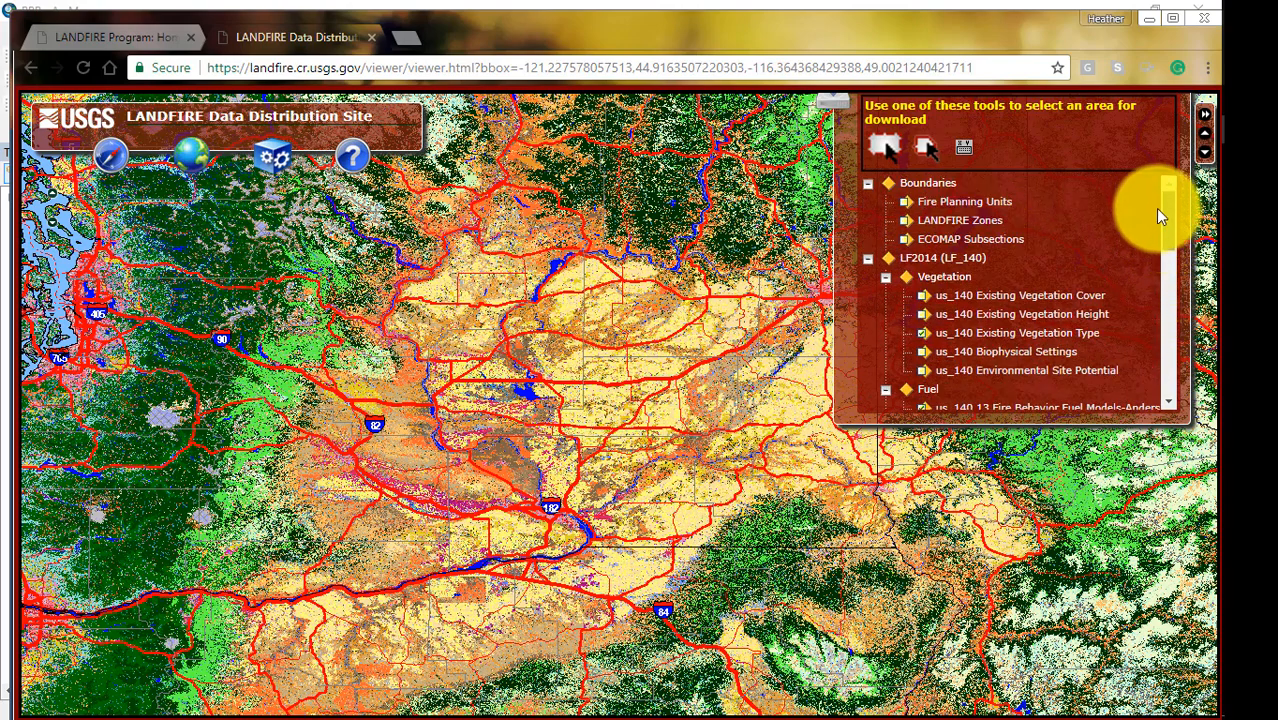
# Define the download area by coordinates, reading the latitudes from the ArcMap map and setting the limits to 45.02 north and 44.79 south.
pyautogui.click(965, 152)
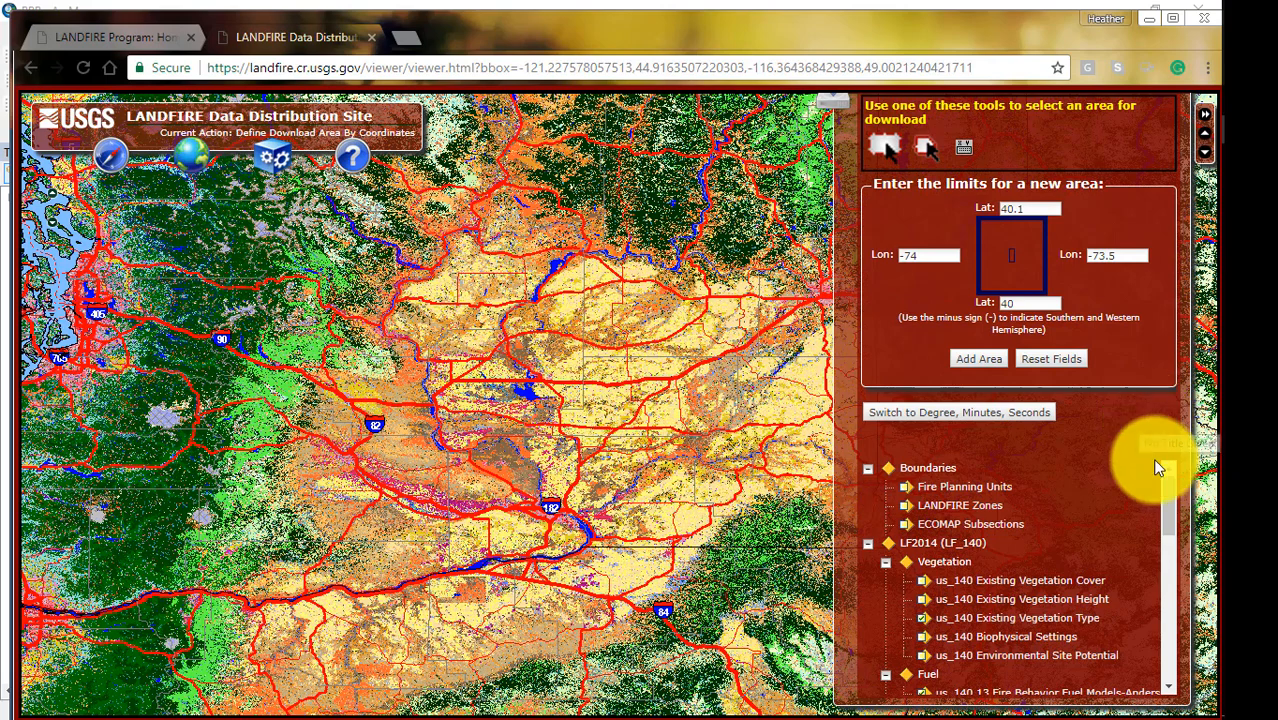
pyautogui.hotkey('alt', 'Tab')
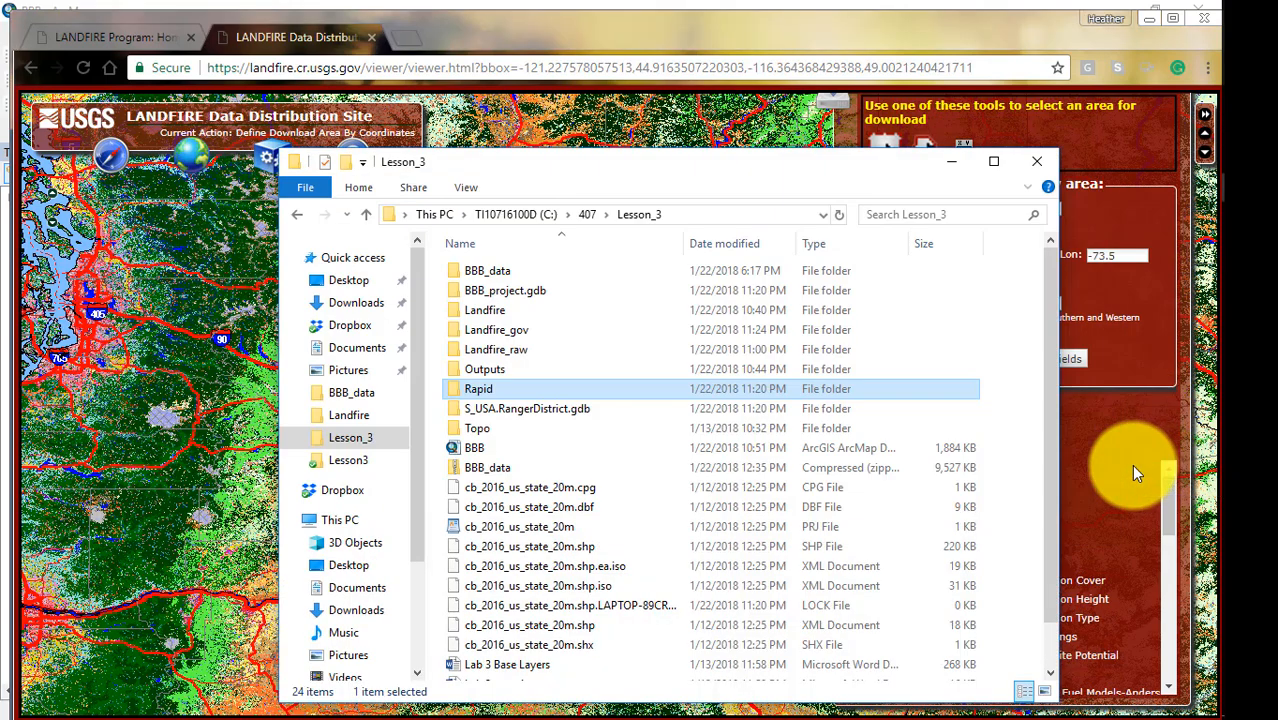
pyautogui.hotkey('alt', 'Tab')
pyautogui.hotkey('alt', 'Tab')
pyautogui.hotkey('alt', 'Tab')
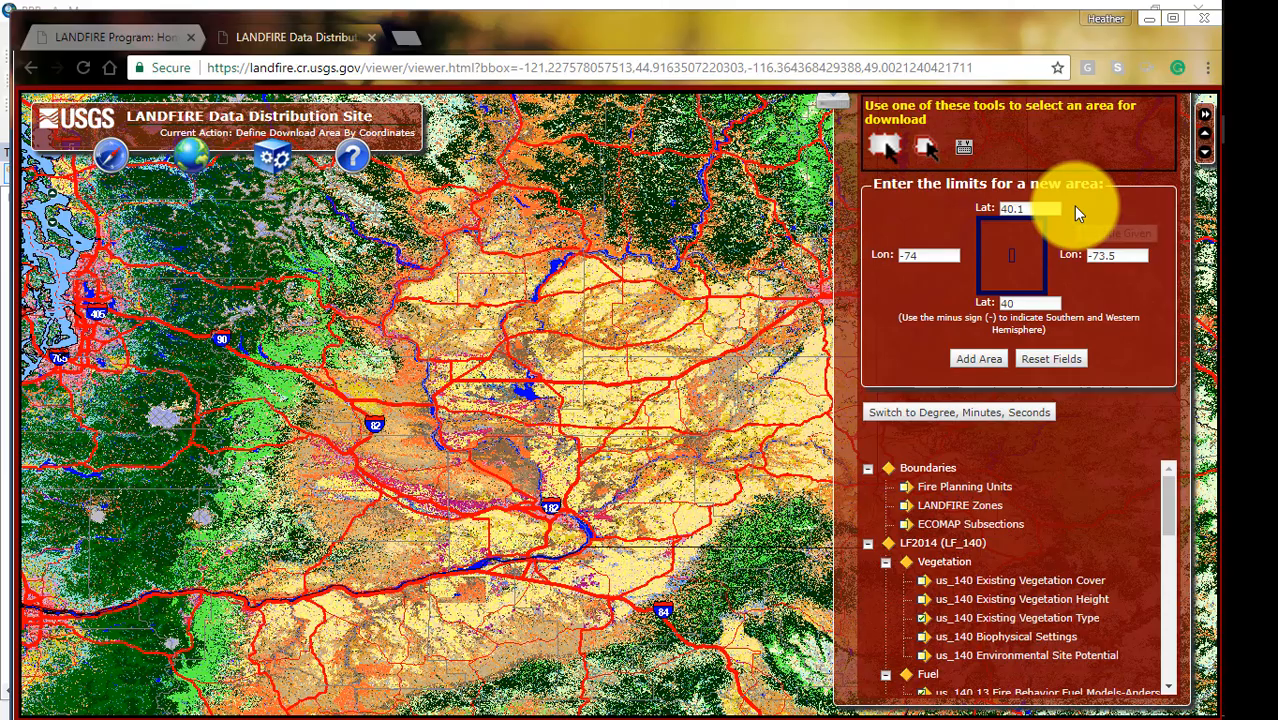
pyautogui.doubleClick(1038, 207)
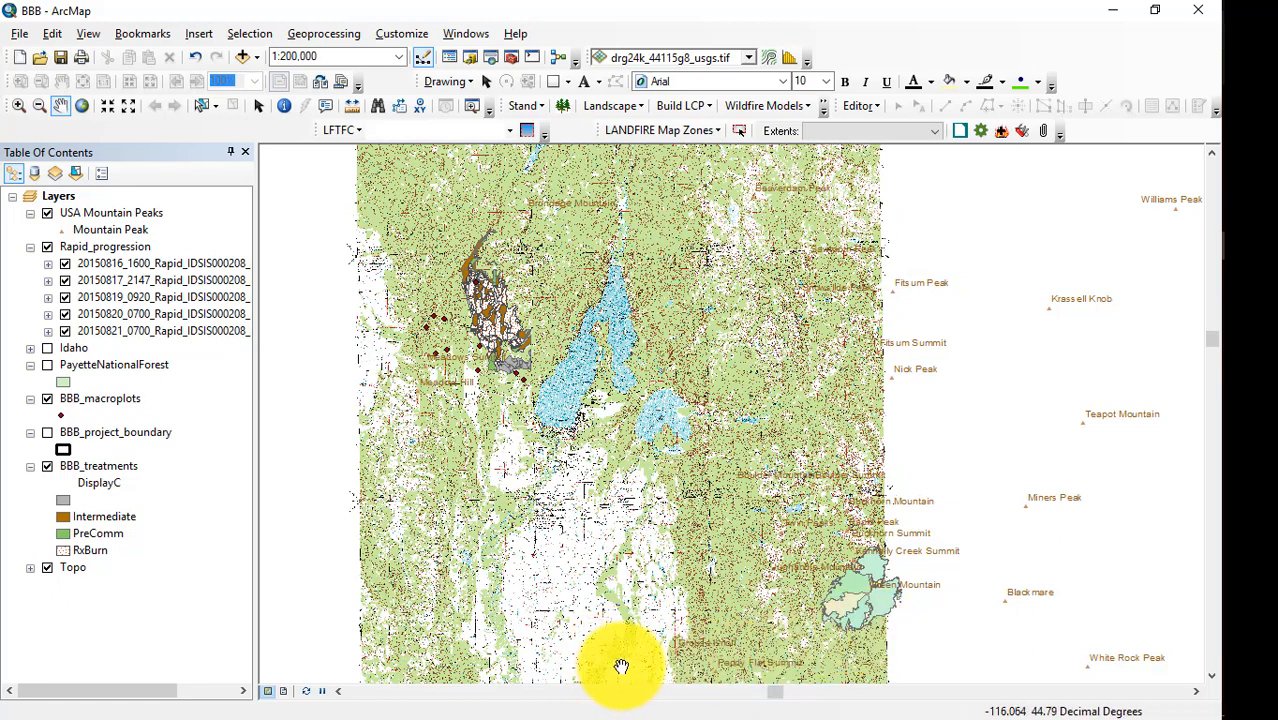
pyautogui.hotkey('alt', 'Tab')
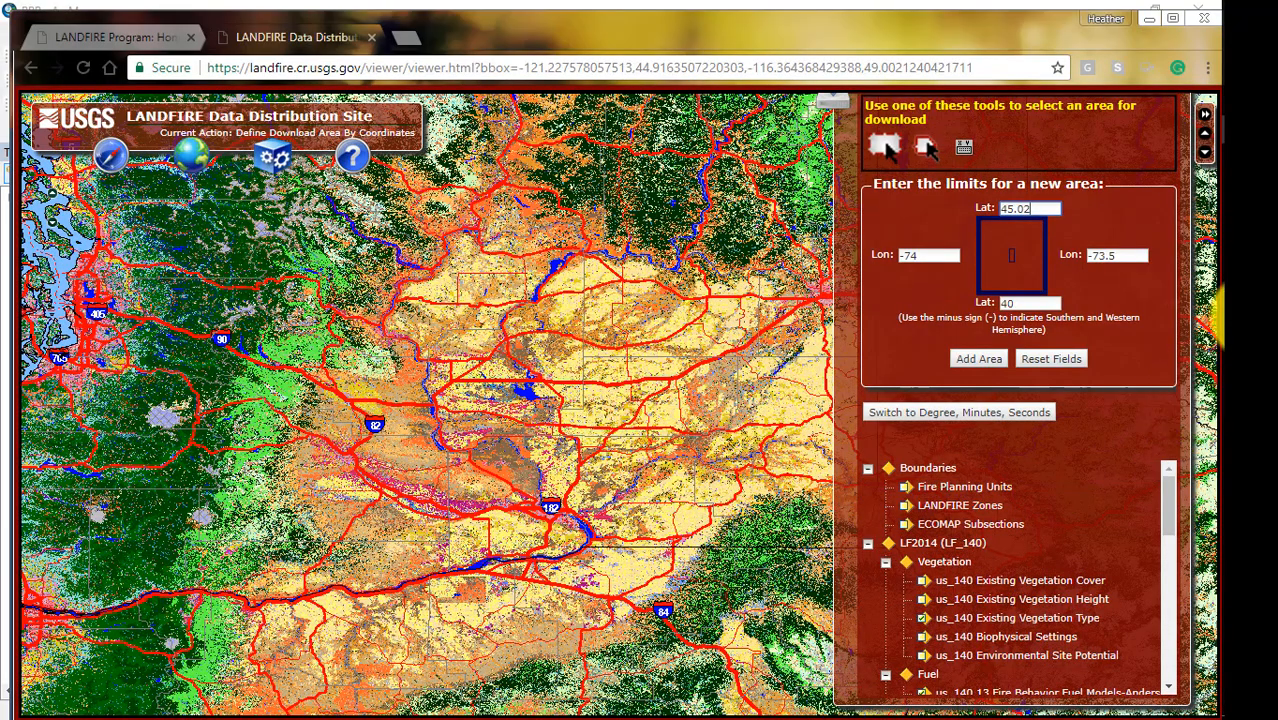
pyautogui.doubleClick(1010, 303)
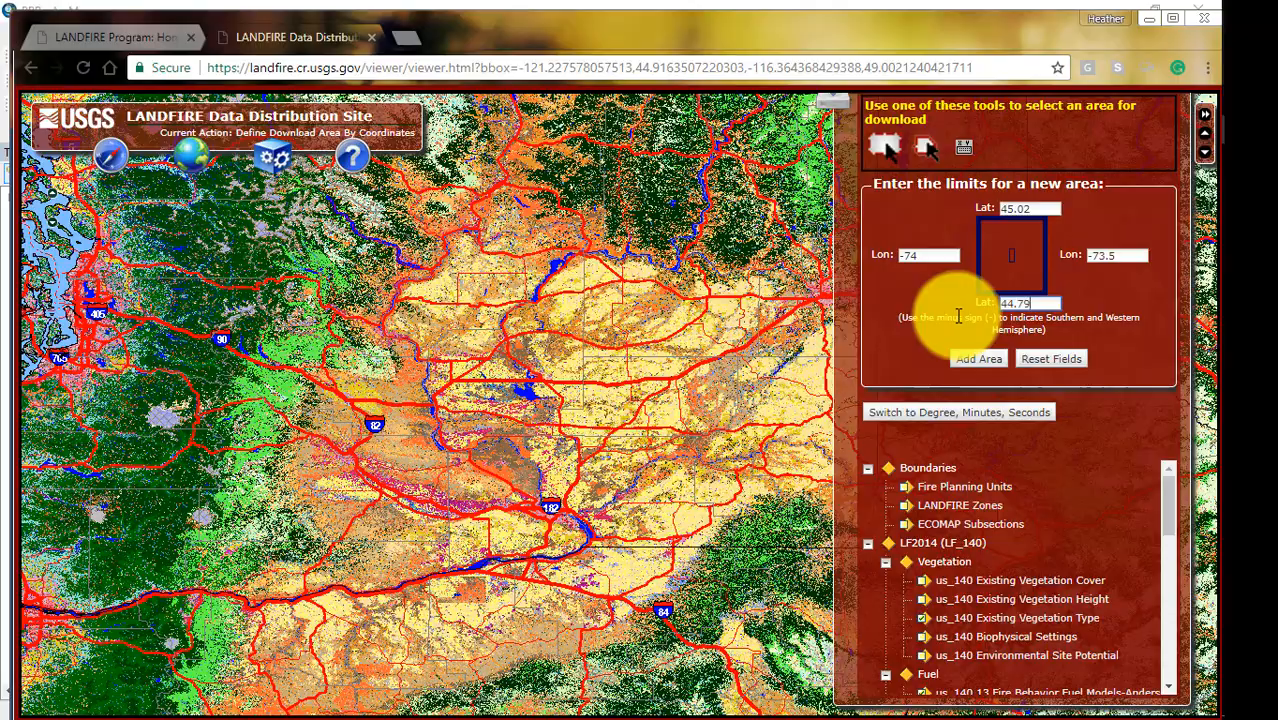
# Read the longitude east of the topo coverage in ArcMap and set the download area's eastern limit to -115.81.
pyautogui.hotkey('alt', 'Tab')
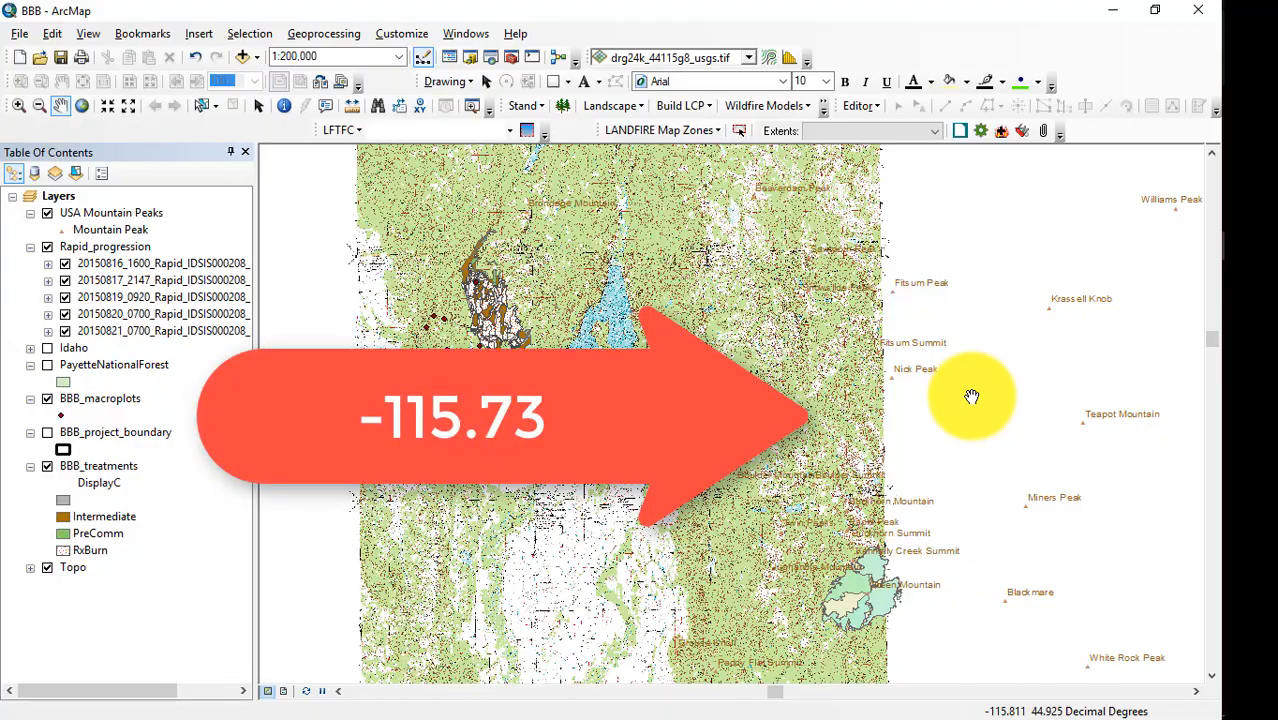
pyautogui.hotkey('alt', 'Tab')
pyautogui.moveTo(1136, 255); pyautogui.dragTo(1069, 257)
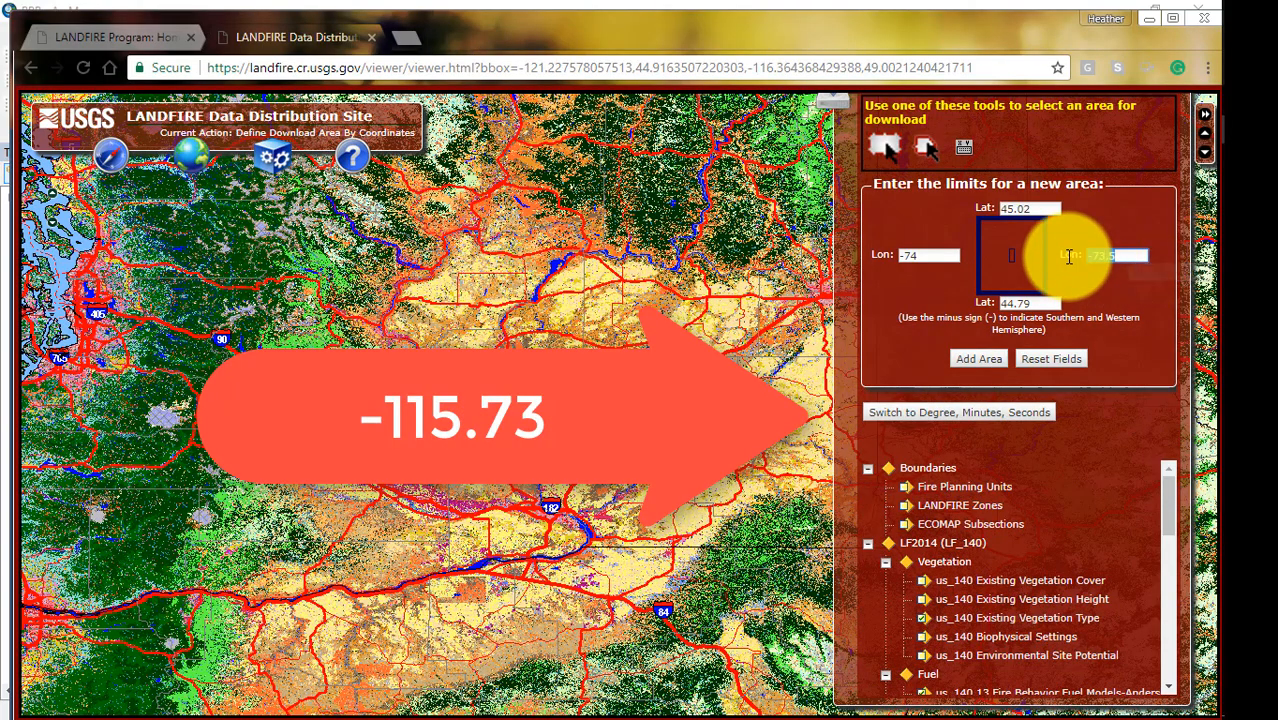
pyautogui.write('-115.81')
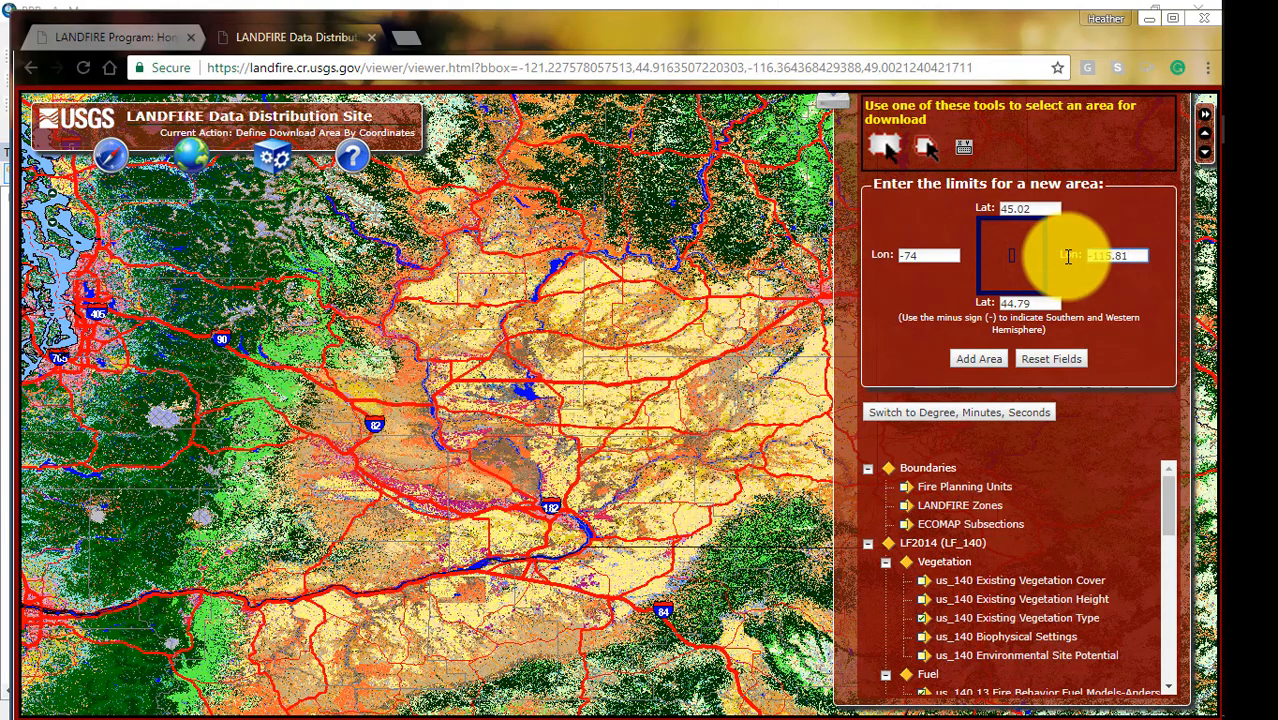
# Read the longitude at the topo's western edge in ArcMap, set the western limit to -116.231 and submit the download area.
pyautogui.hotkey('alt', 'Tab')
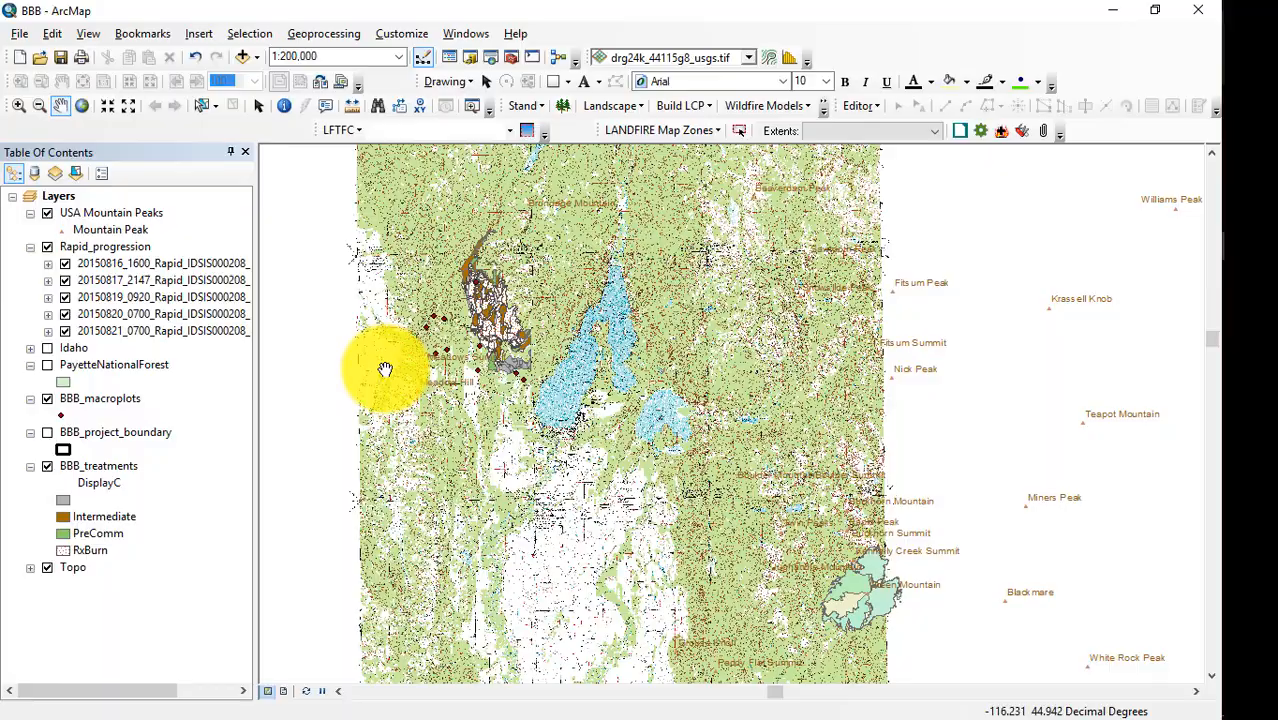
pyautogui.hotkey('alt', 'Tab')
pyautogui.moveTo(929, 256); pyautogui.dragTo(880, 268)
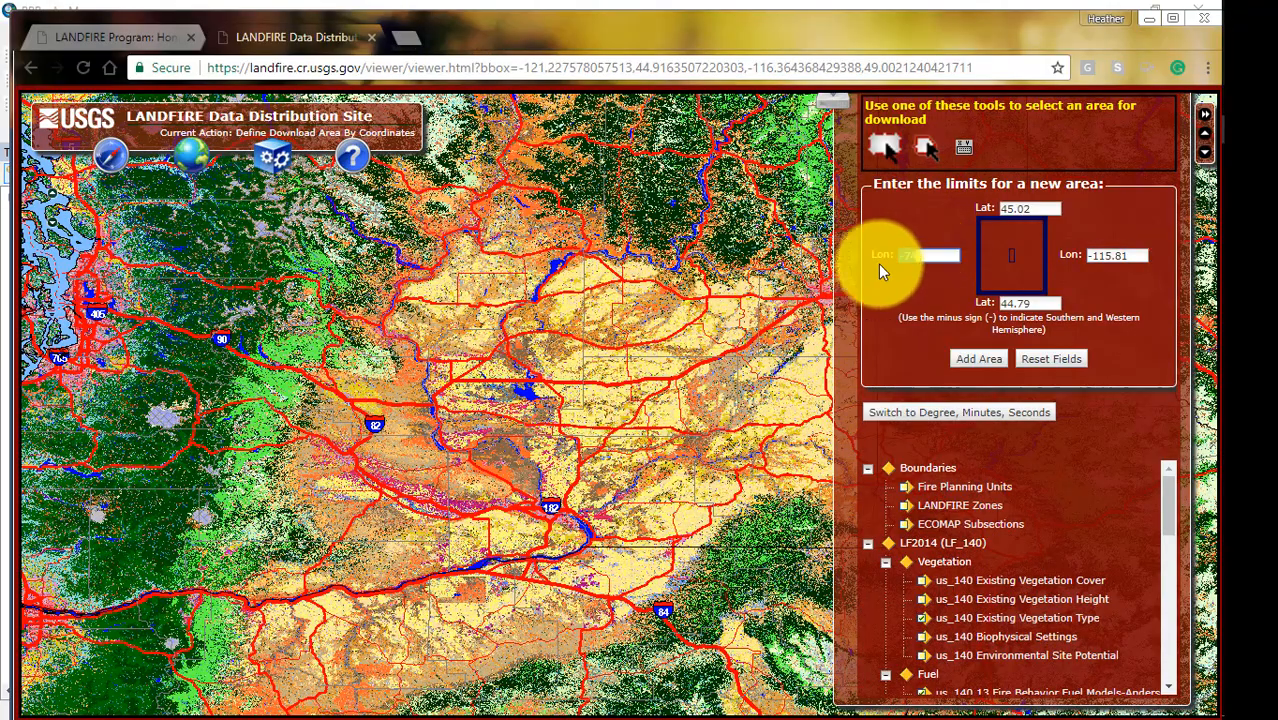
pyautogui.write('-11')
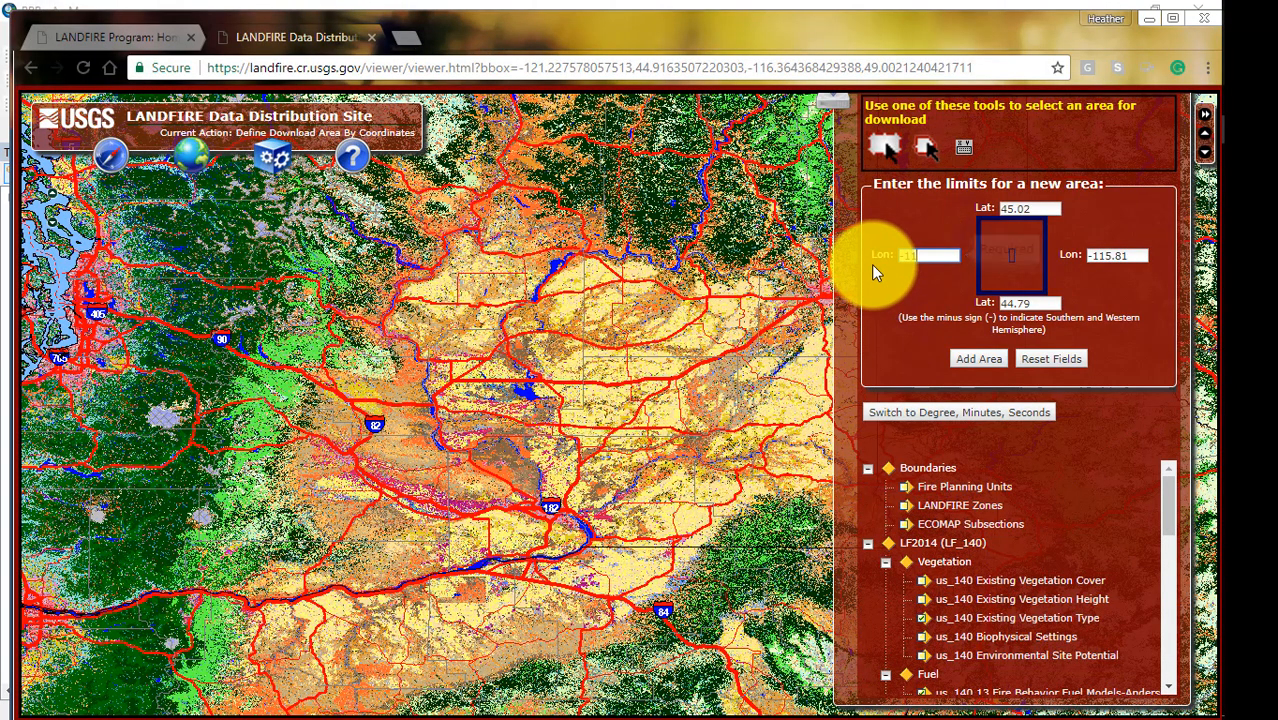
pyautogui.write('6.231')
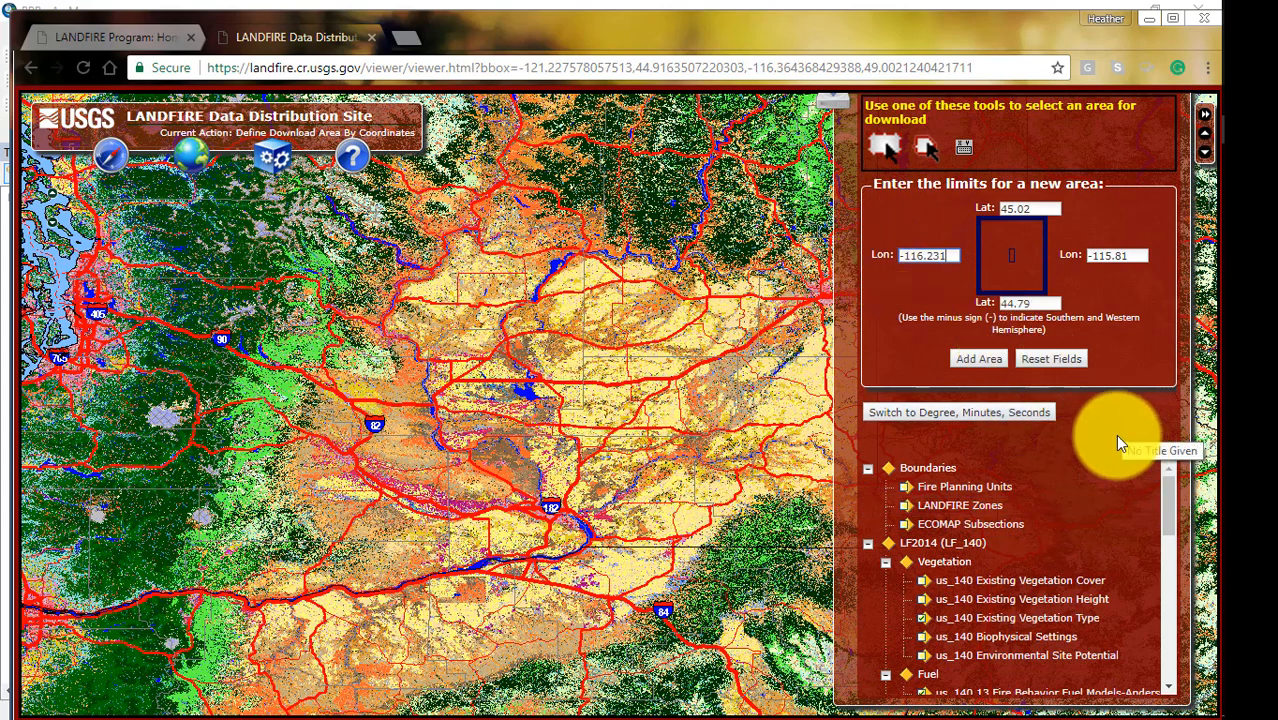
pyautogui.click(969, 368)
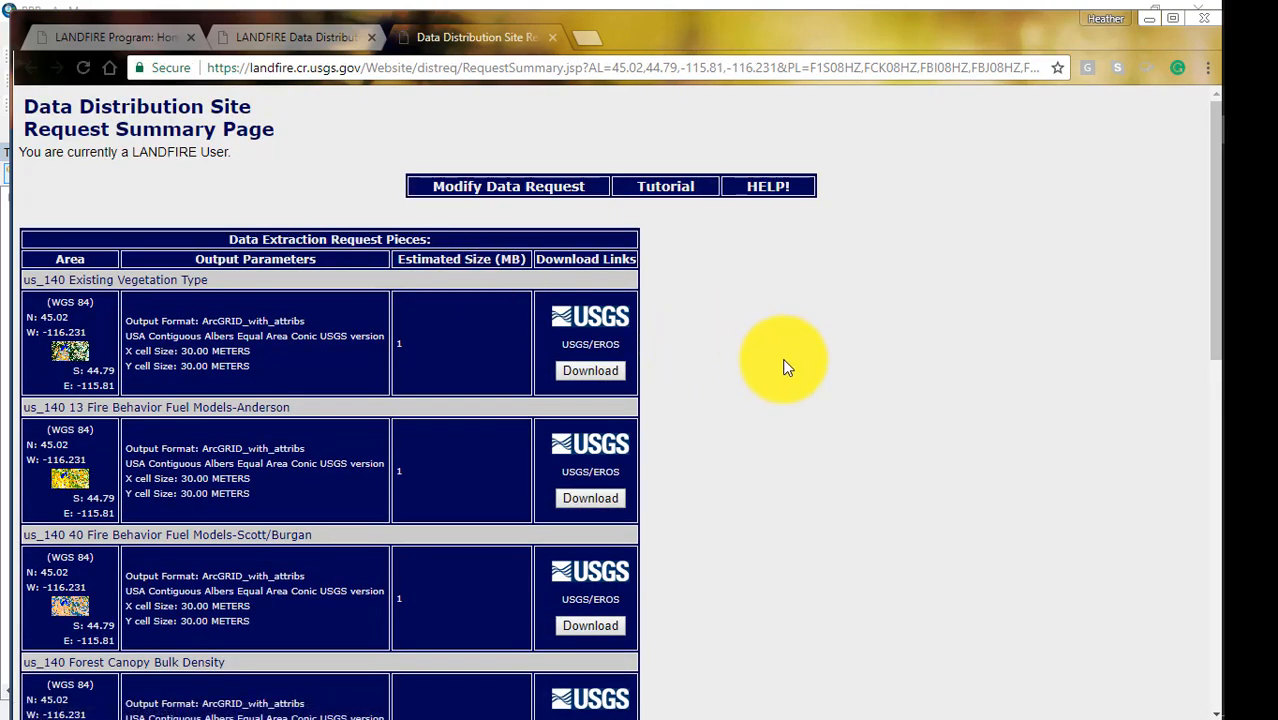
# Modify the data request to use the Best-Fit UTM (NAD83 Datum) output projection and review the selected US_140 products and their formats.
pyautogui.click(501, 192)
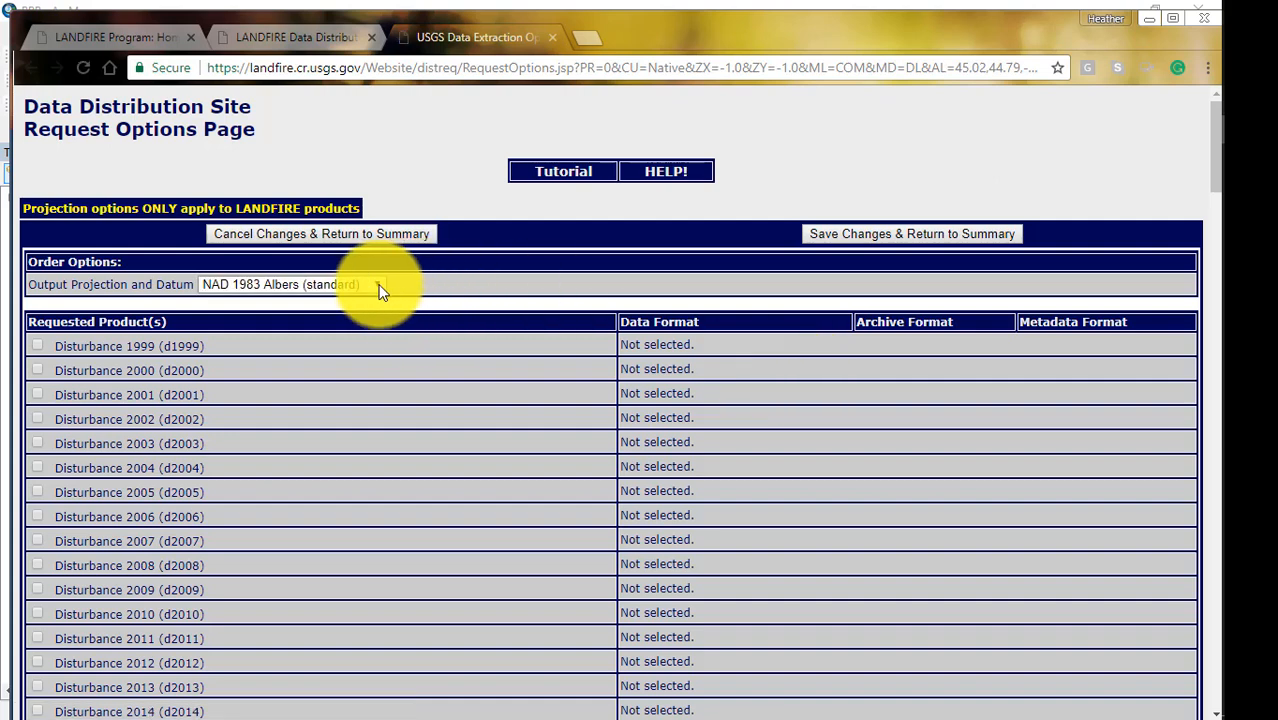
pyautogui.click(380, 288)
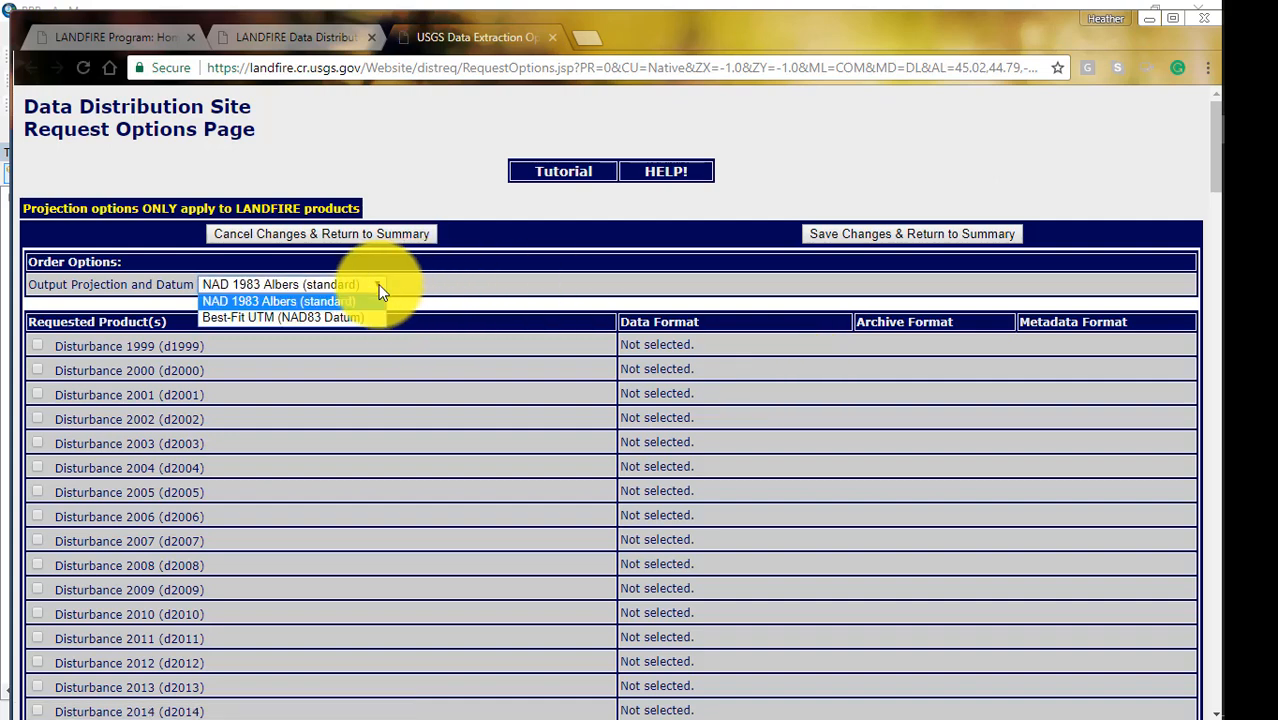
pyautogui.click(324, 318)
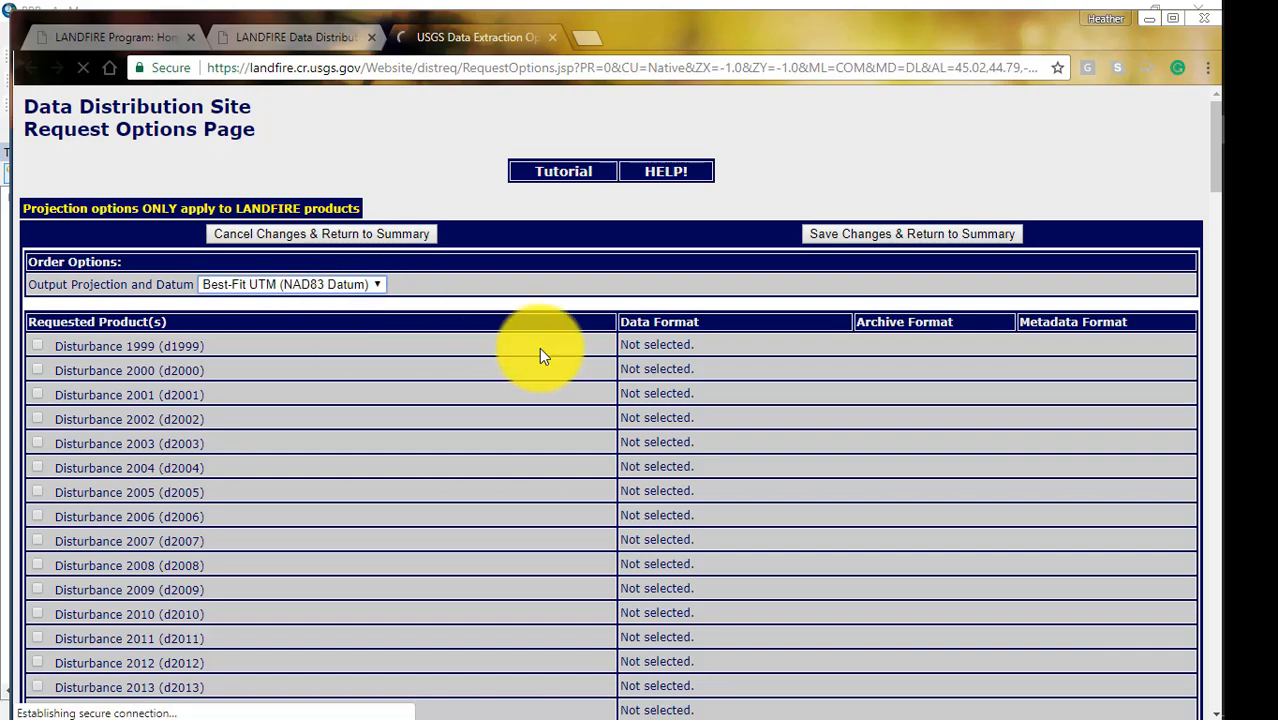
pyautogui.scroll(-10, 588, 465)
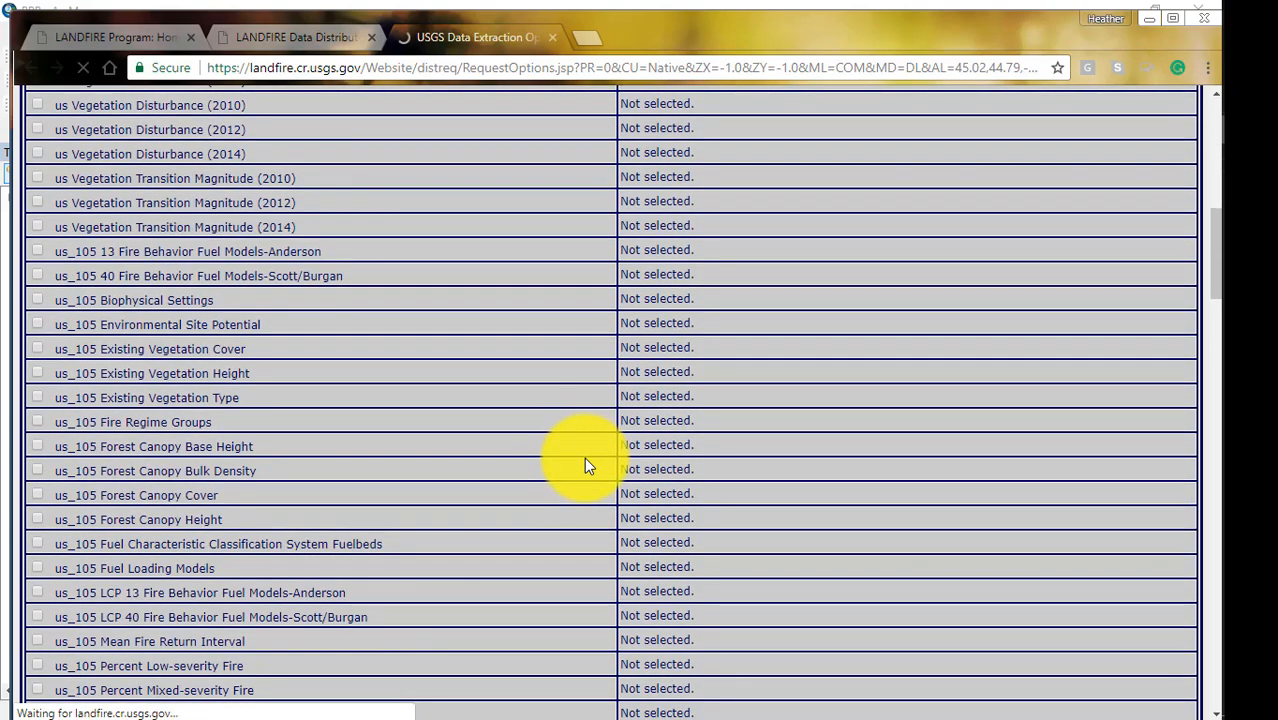
pyautogui.scroll(-13, 586, 465)
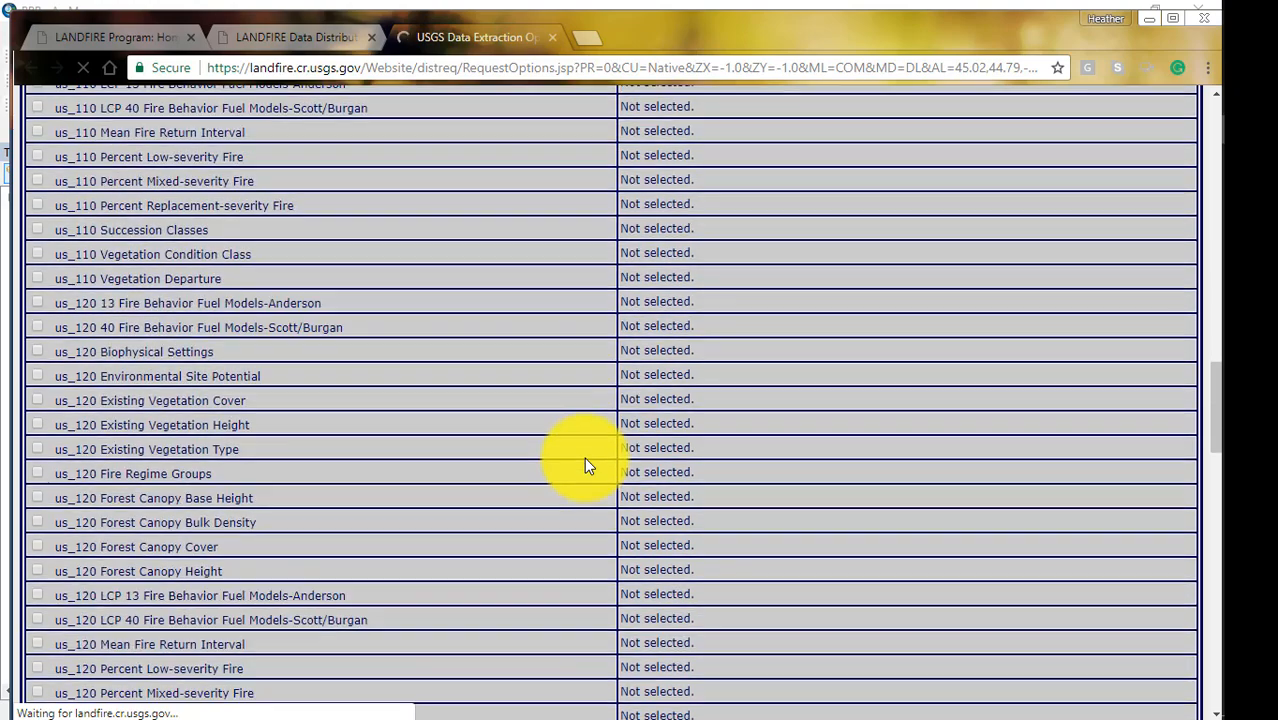
pyautogui.scroll(-10, 587, 465)
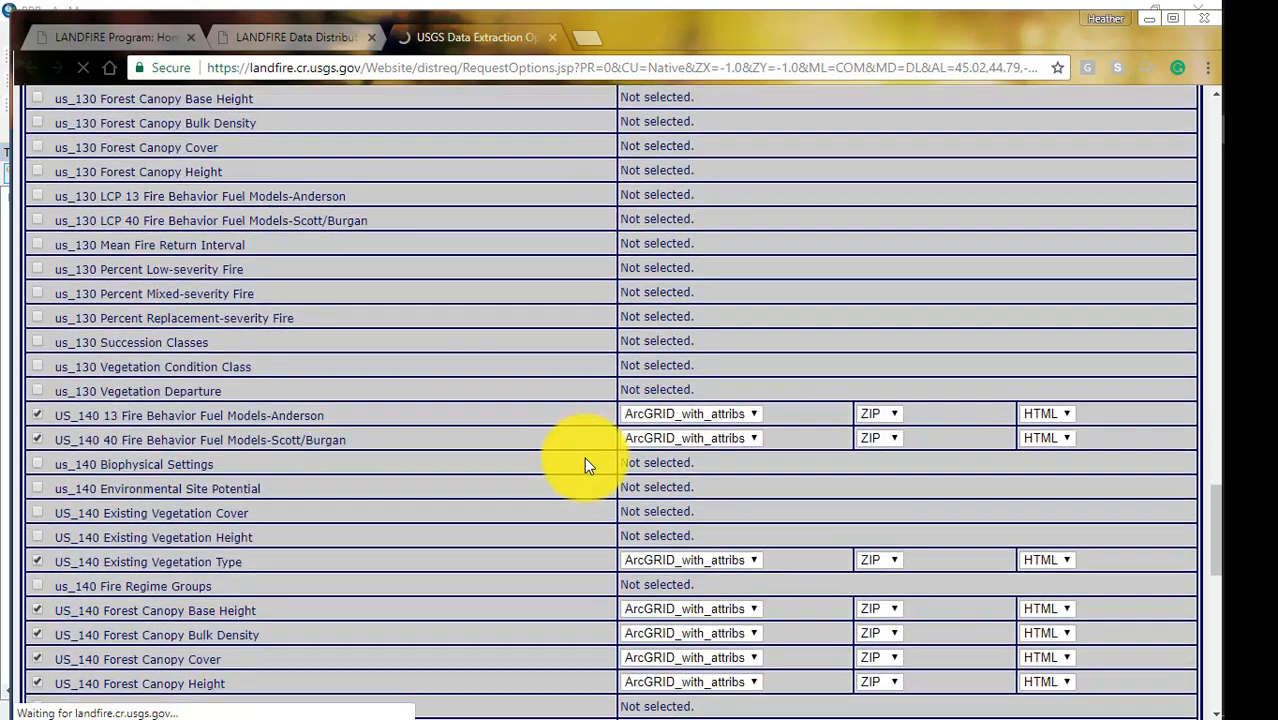
pyautogui.scroll(-1, 586, 465)
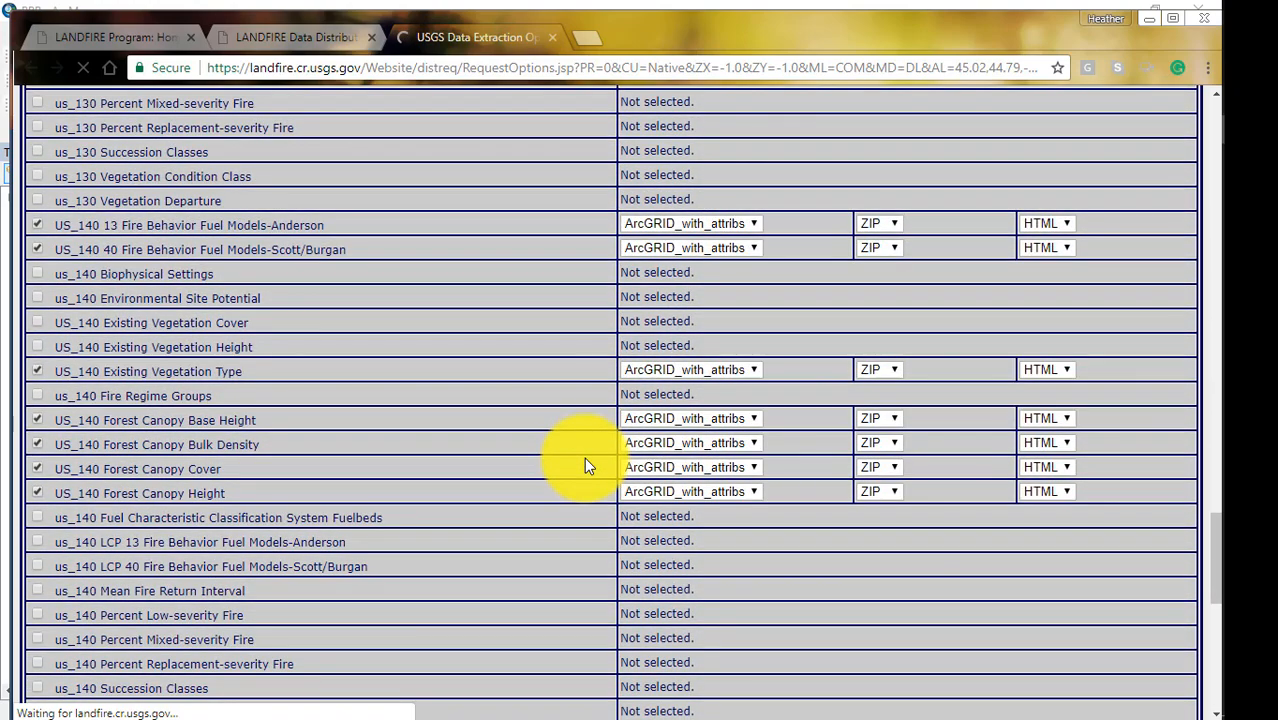
pyautogui.scroll(-3, 584, 457)
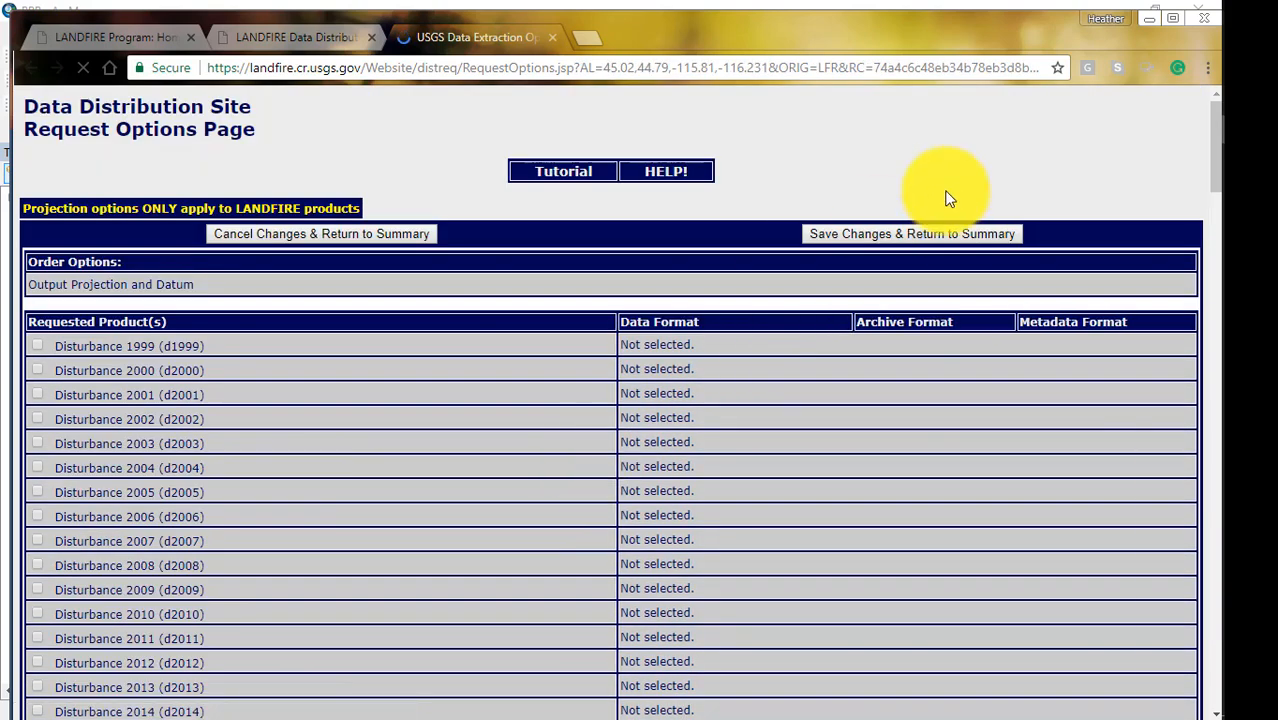
# Save the request option changes and review the products and output parameters listed on the request summary.
pyautogui.click(848, 236)
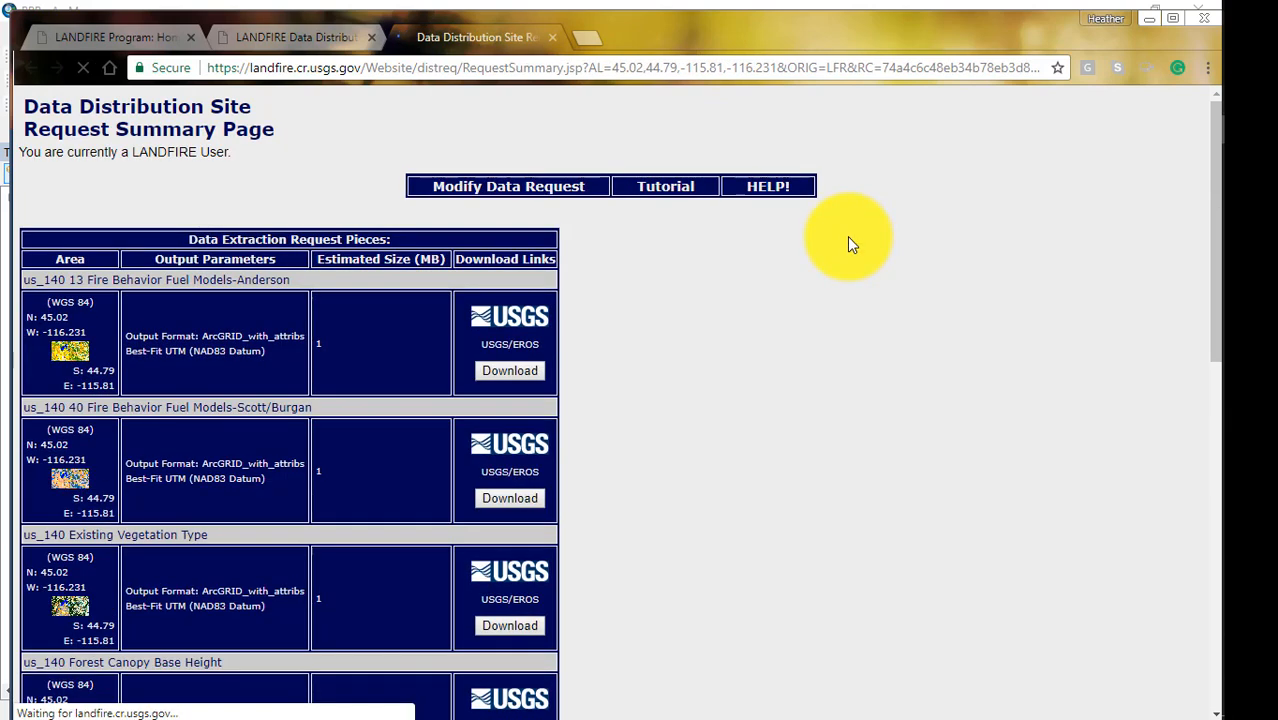
pyautogui.scroll(-3, 799, 402)
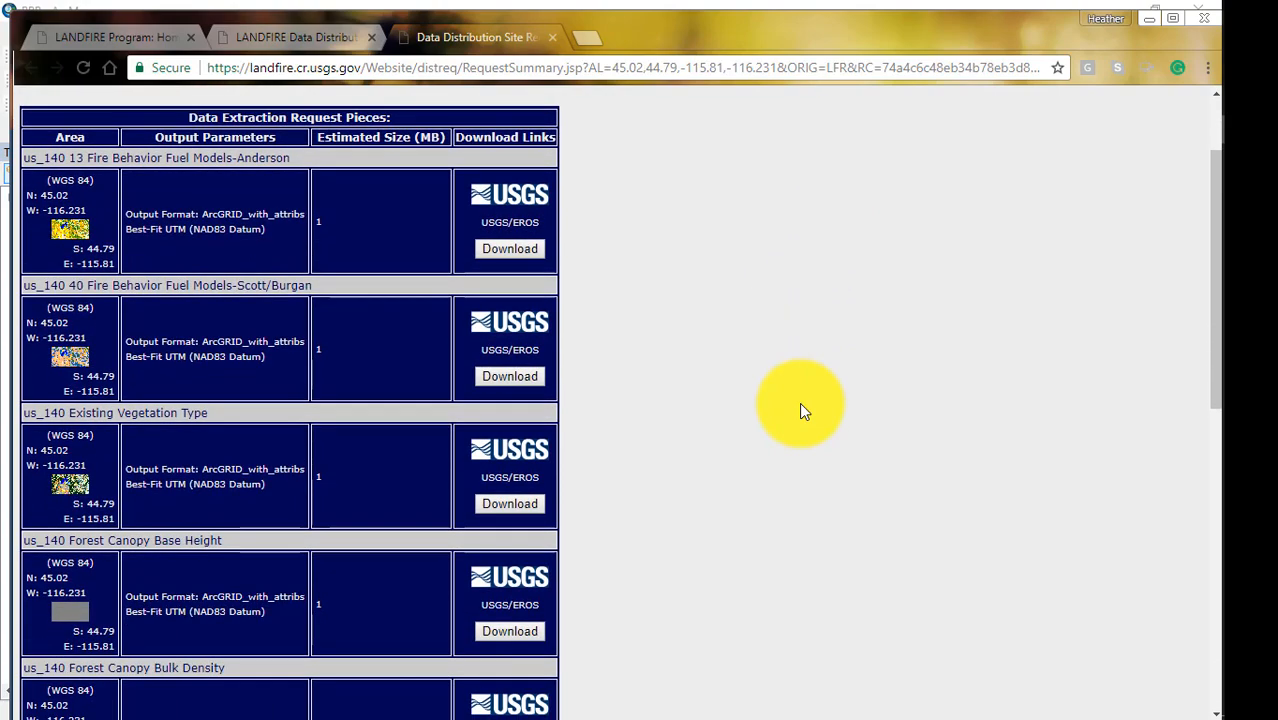
pyautogui.scroll(-5, 800, 410)
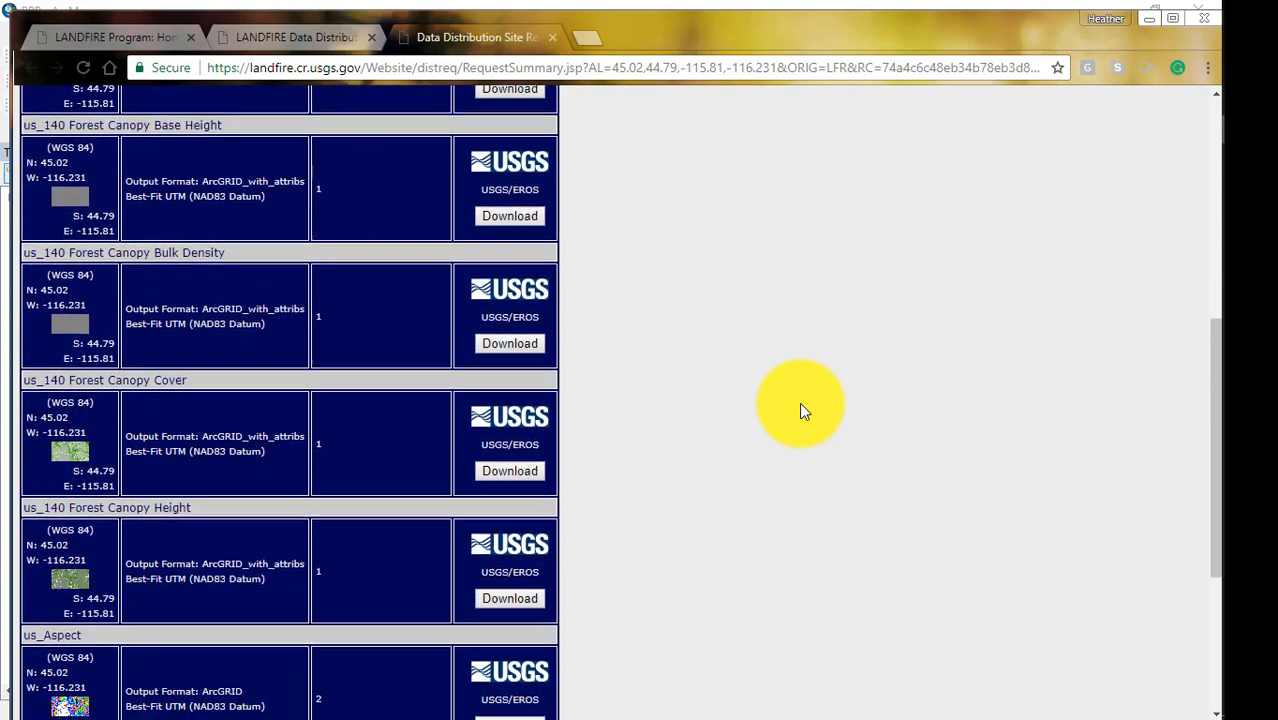
pyautogui.scroll(-4, 800, 407)
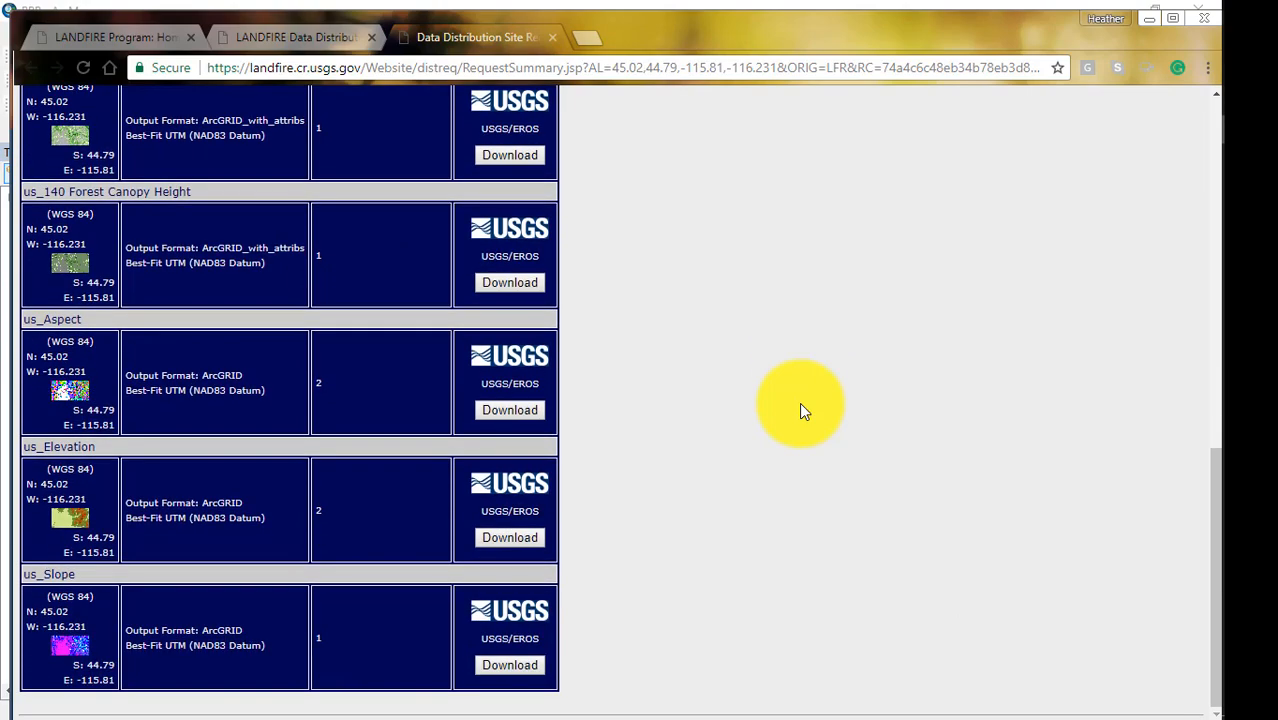
pyautogui.scroll(10, 801, 405)
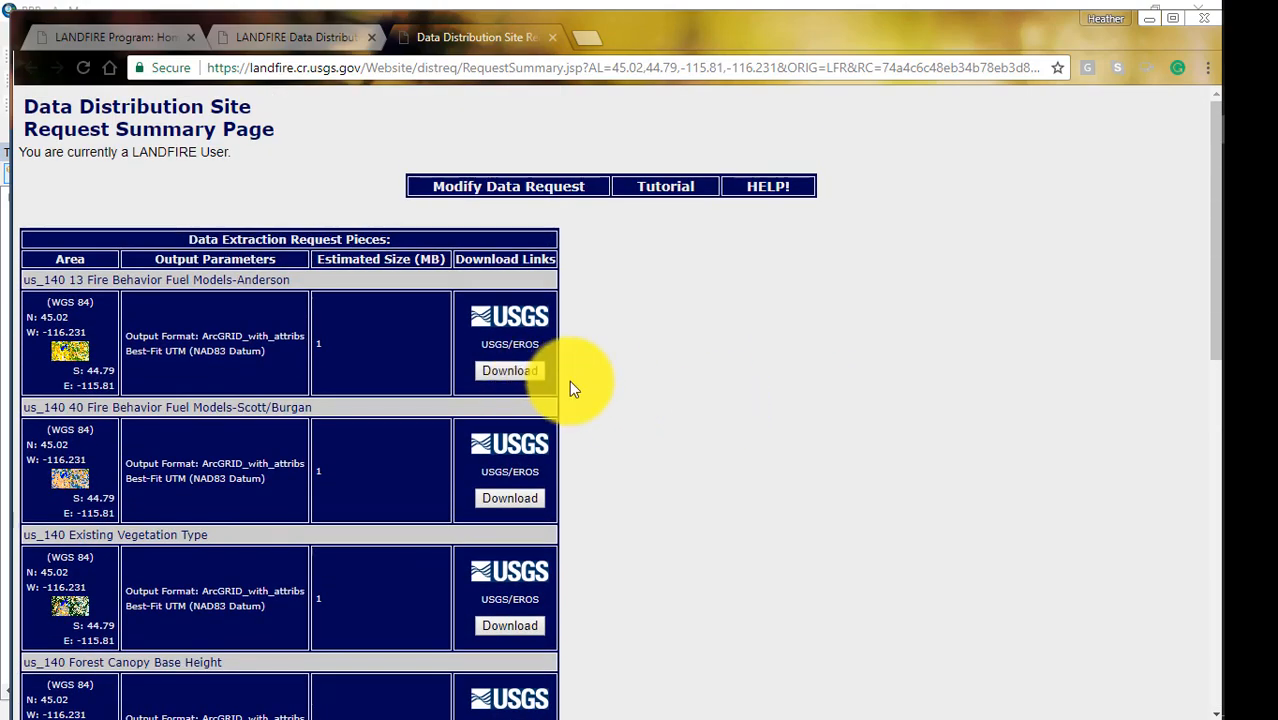
# Request the downloads for 13 Fire Behavior Fuel Models-Anderson, 40 Fire Behavior Fuel Models-Scott/Burgan and Existing Vegetation Type.
pyautogui.click(519, 373)
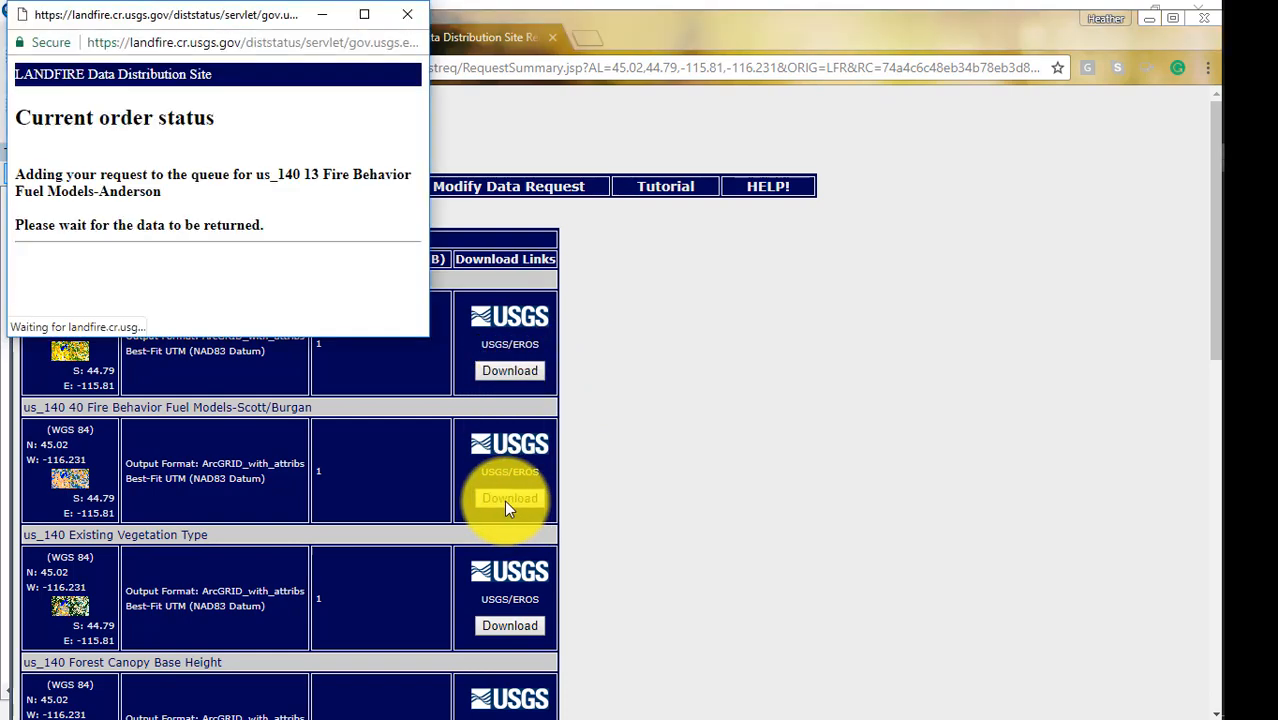
pyautogui.click(506, 499)
pyautogui.click(510, 624)
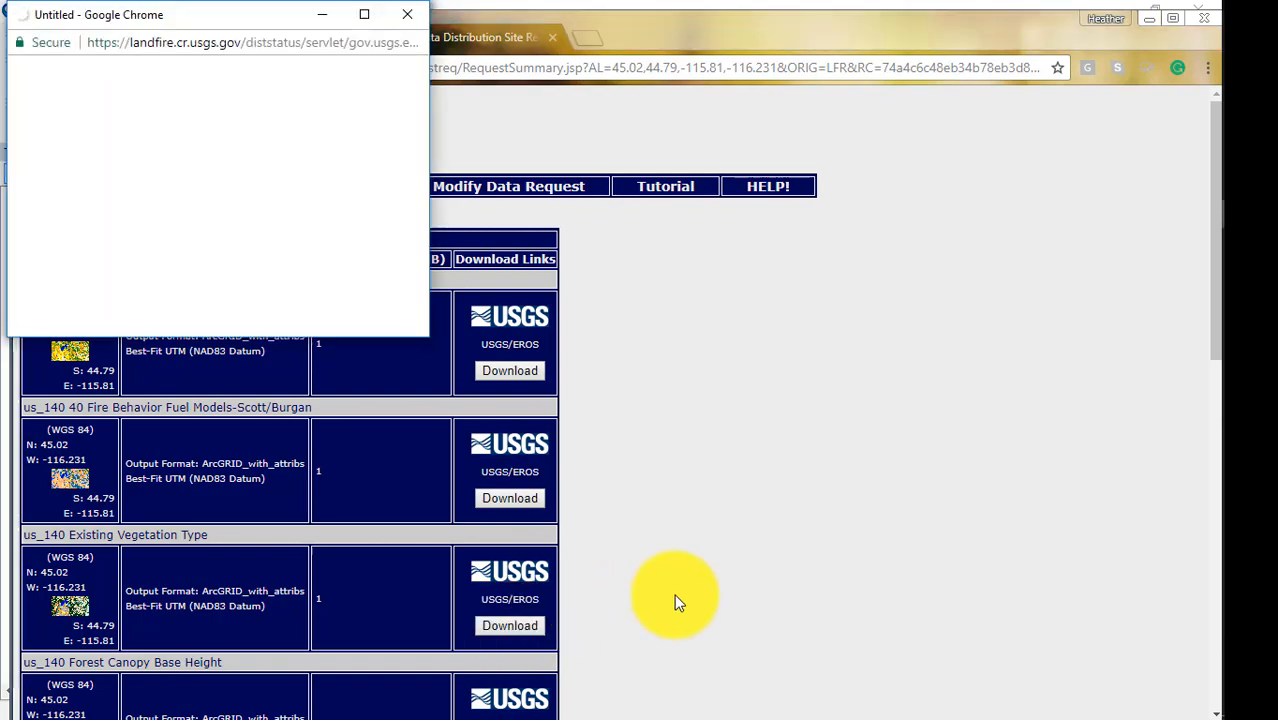
# Request the downloads for us_140 Forest Canopy Base Height, Bulk Density, Cover and Height.
pyautogui.scroll(-1, 676, 600)
pyautogui.scroll(-2, 676, 600)
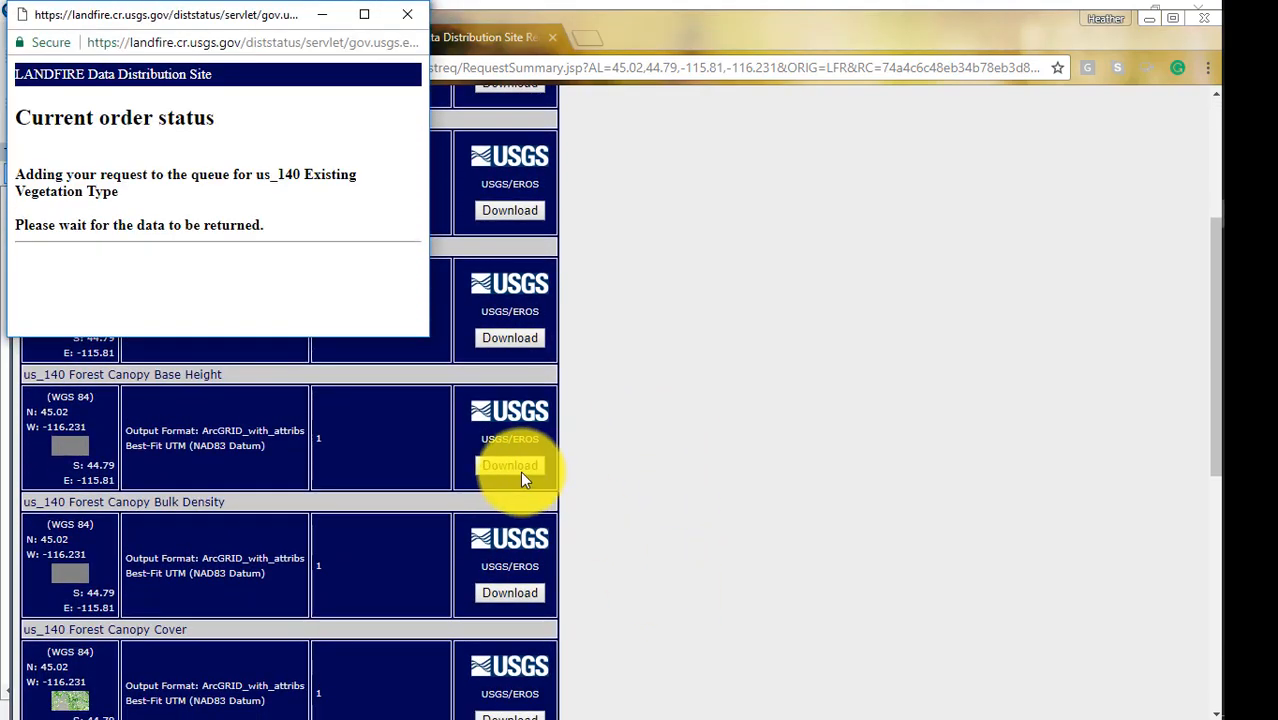
pyautogui.click(510, 468)
pyautogui.click(510, 590)
pyautogui.scroll(-2, 585, 588)
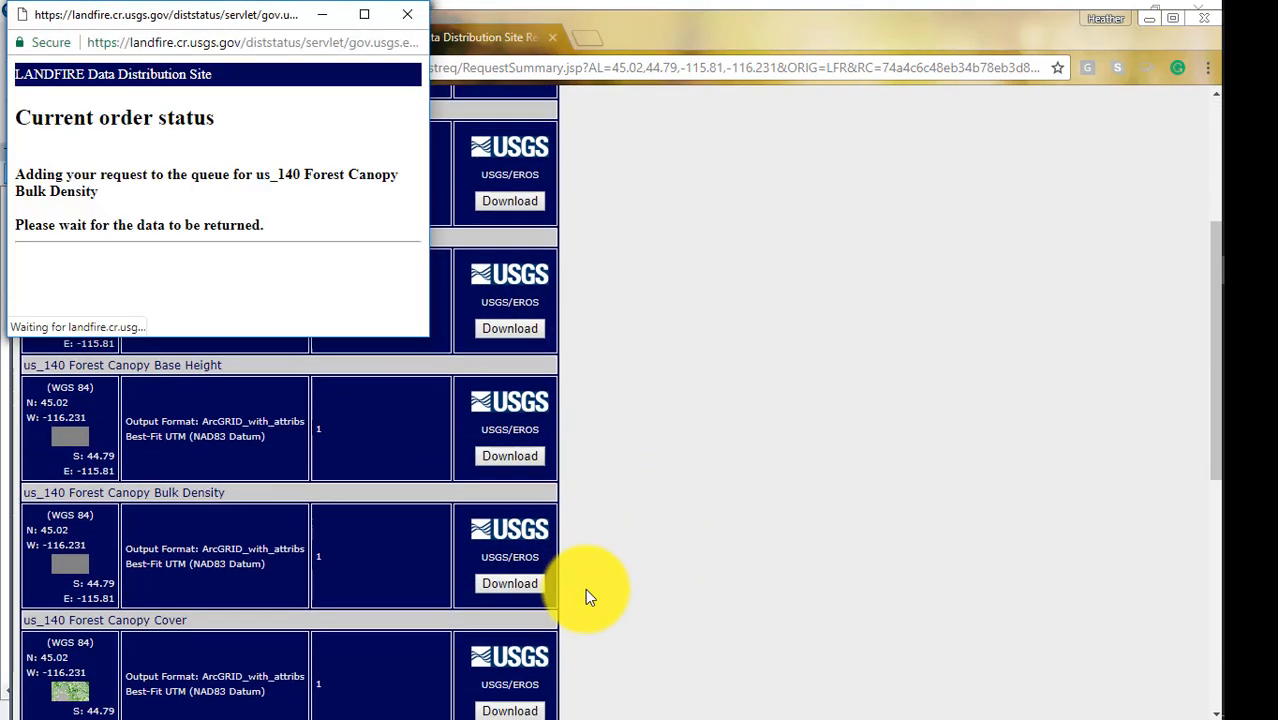
pyautogui.click(508, 482)
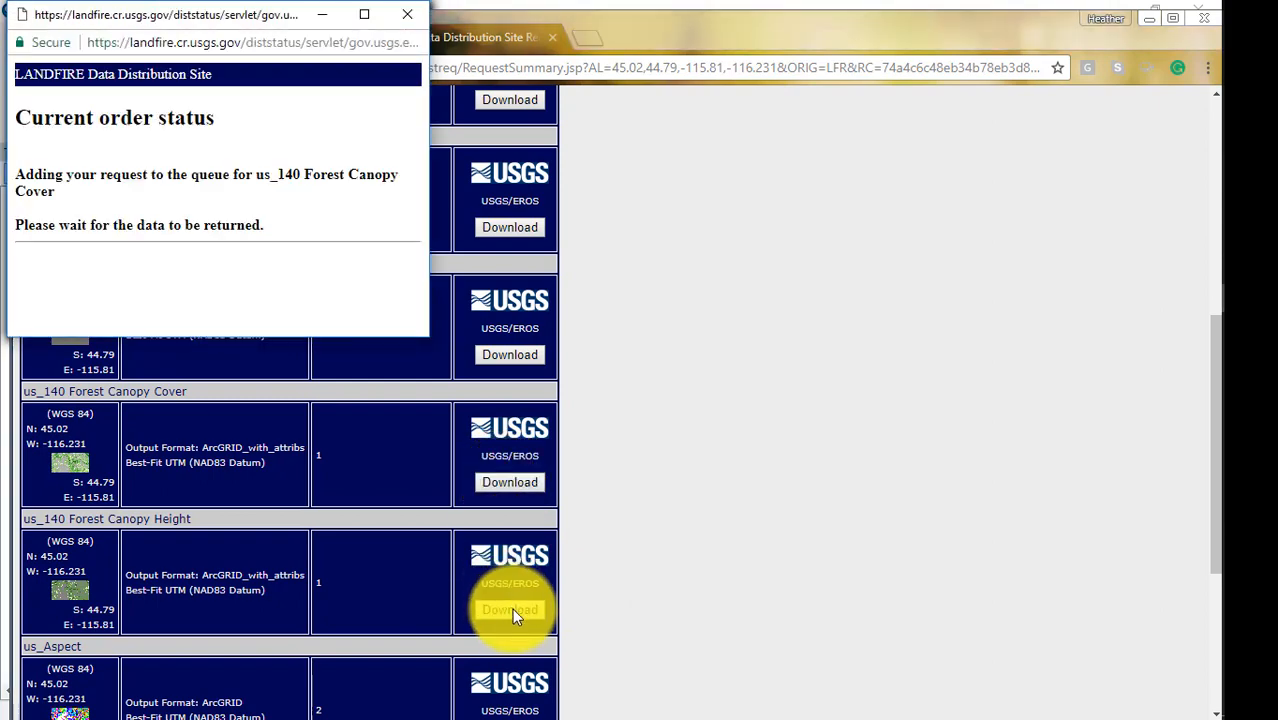
pyautogui.click(515, 609)
# Request the downloads for the topographic products us_Aspect, us_Elevation and us_Slope.
pyautogui.scroll(-1, 625, 584)
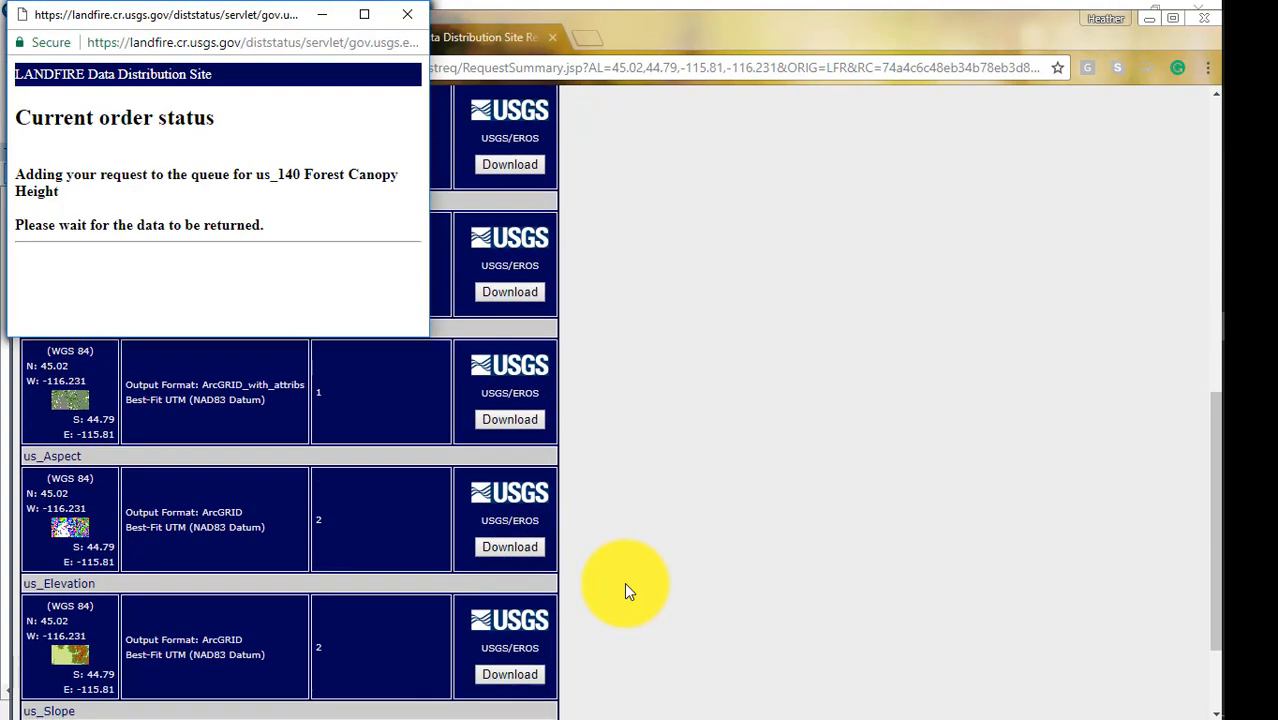
pyautogui.click(523, 549)
pyautogui.click(518, 678)
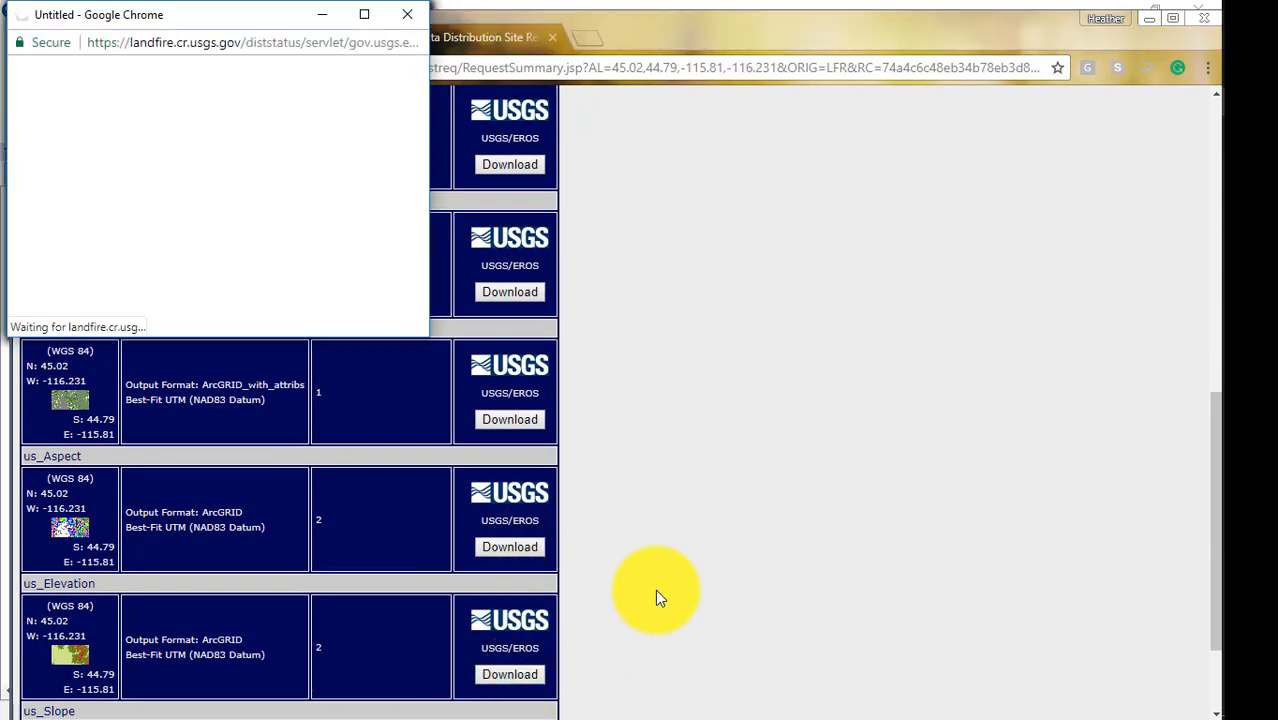
pyautogui.scroll(-2, 655, 589)
pyautogui.click(510, 665)
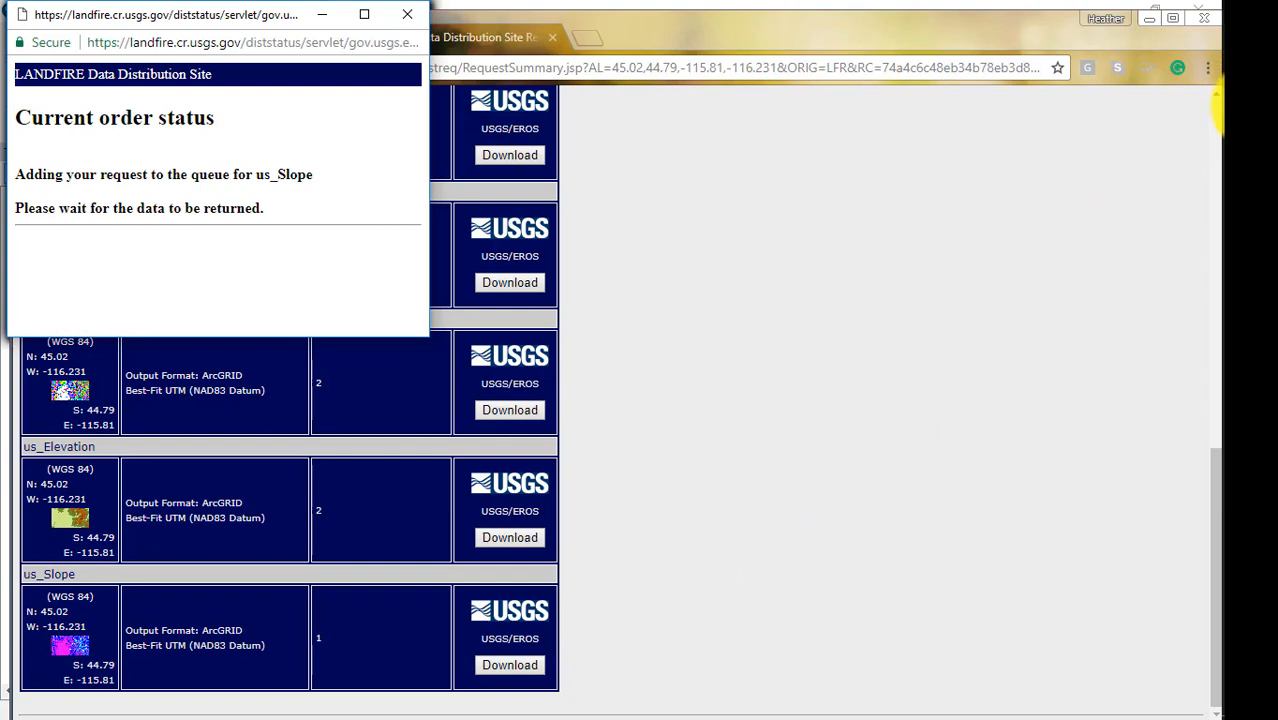
# Open the downloaded Anderson fuel model zip and copy its US_140FBFM13 folder into Lesson_3\Landfire_gov.
pyautogui.moveTo(1256, 112)
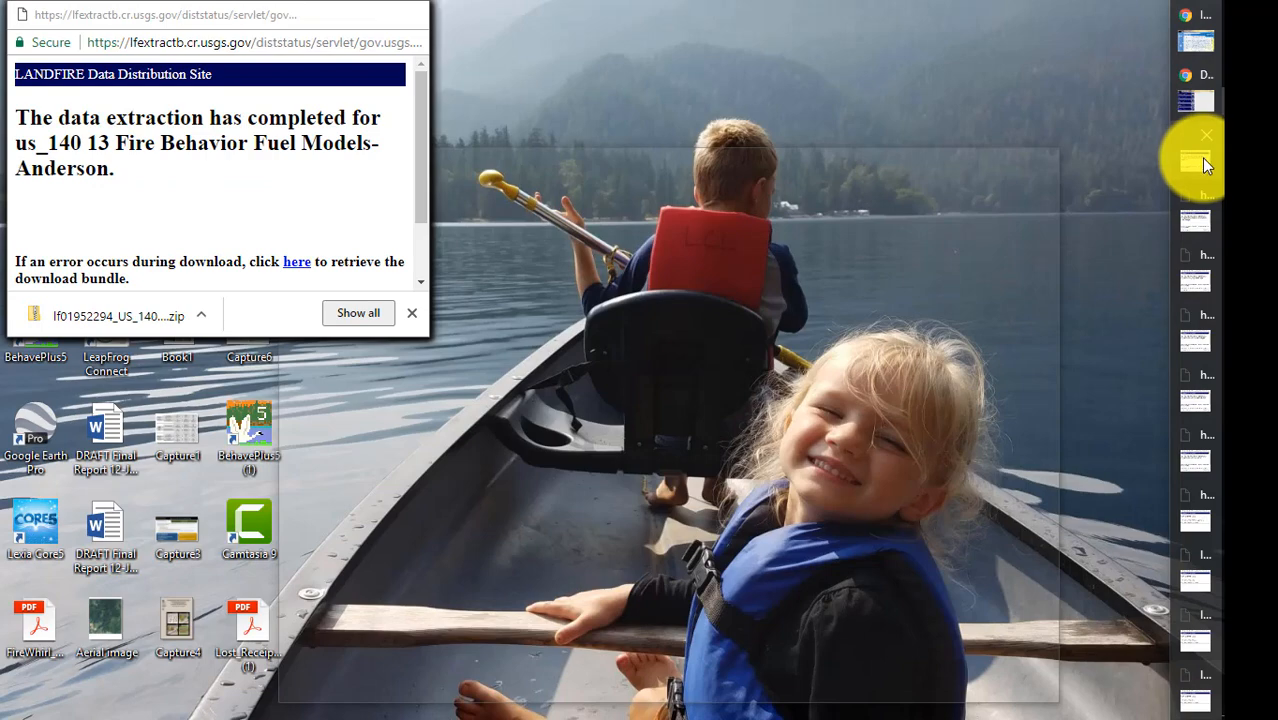
pyautogui.click(1200, 158)
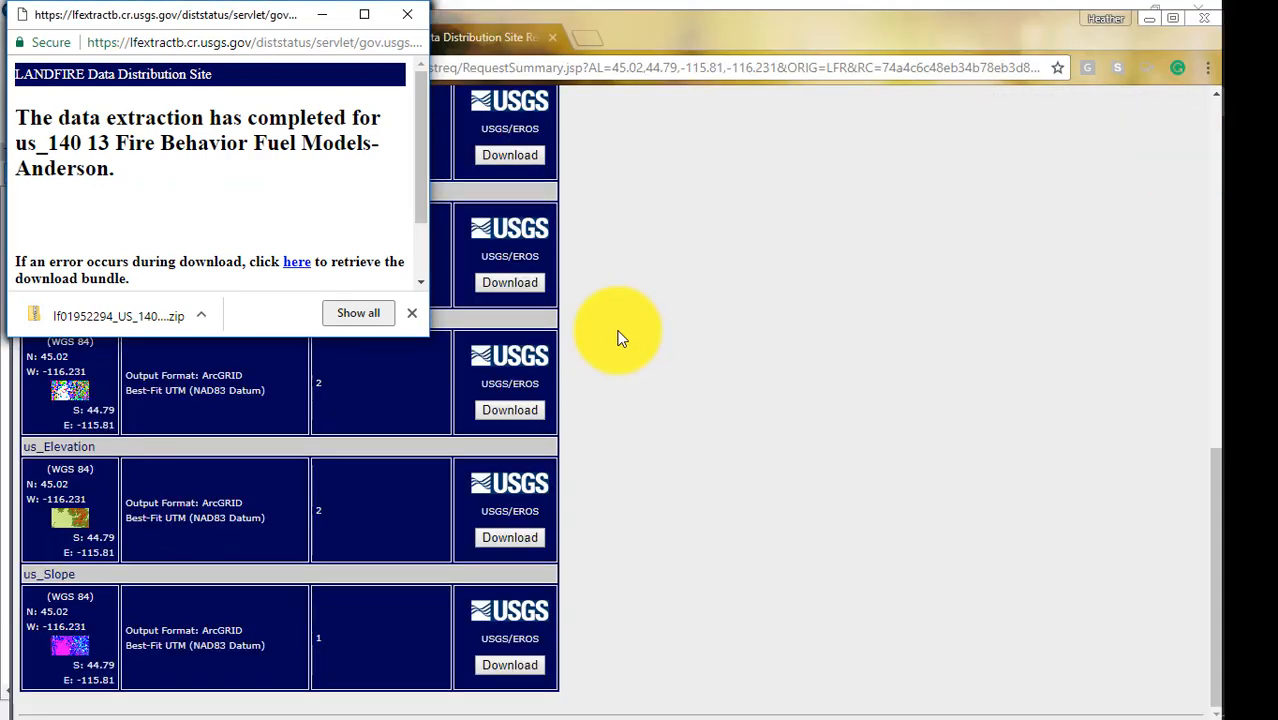
pyautogui.click(205, 318)
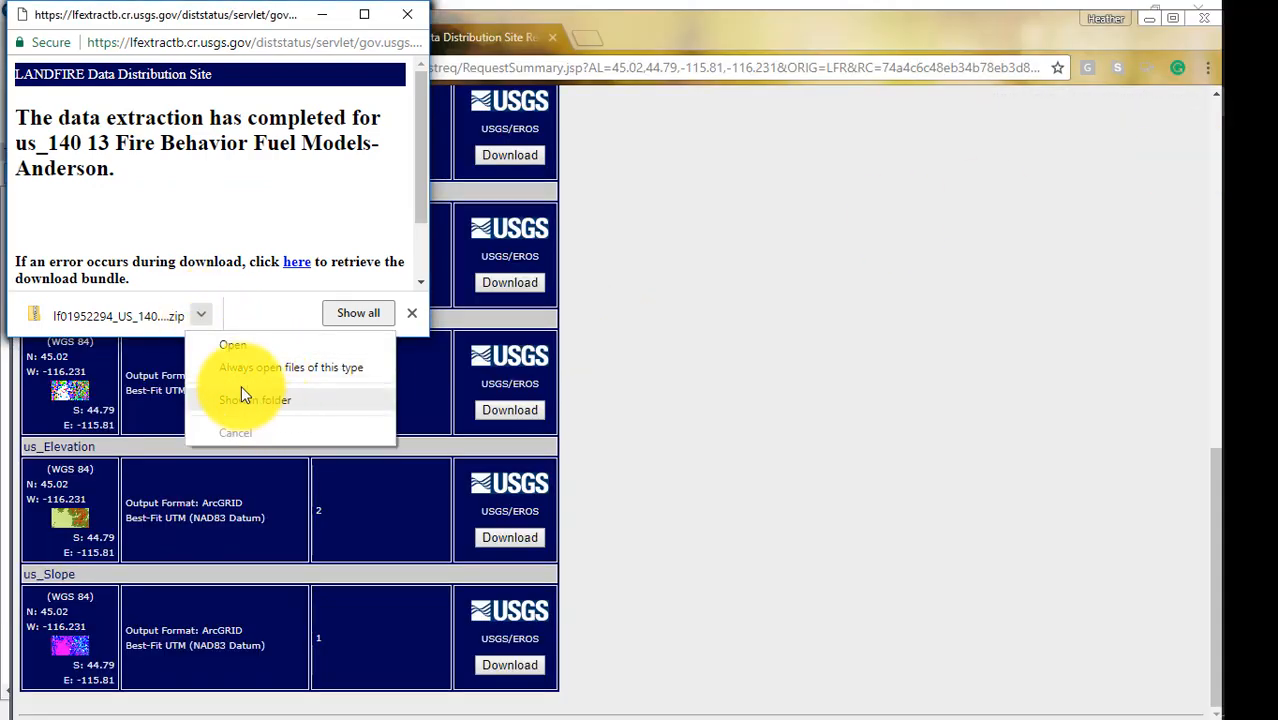
pyautogui.click(228, 345)
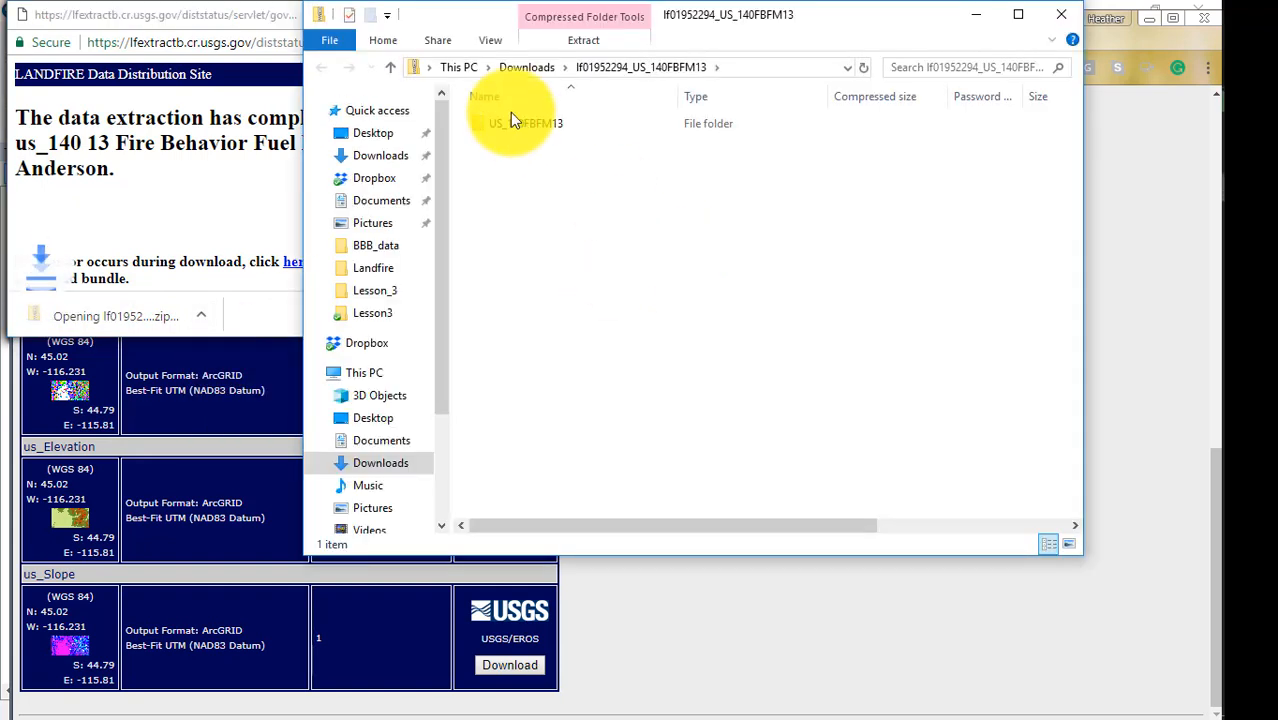
pyautogui.click(492, 124)
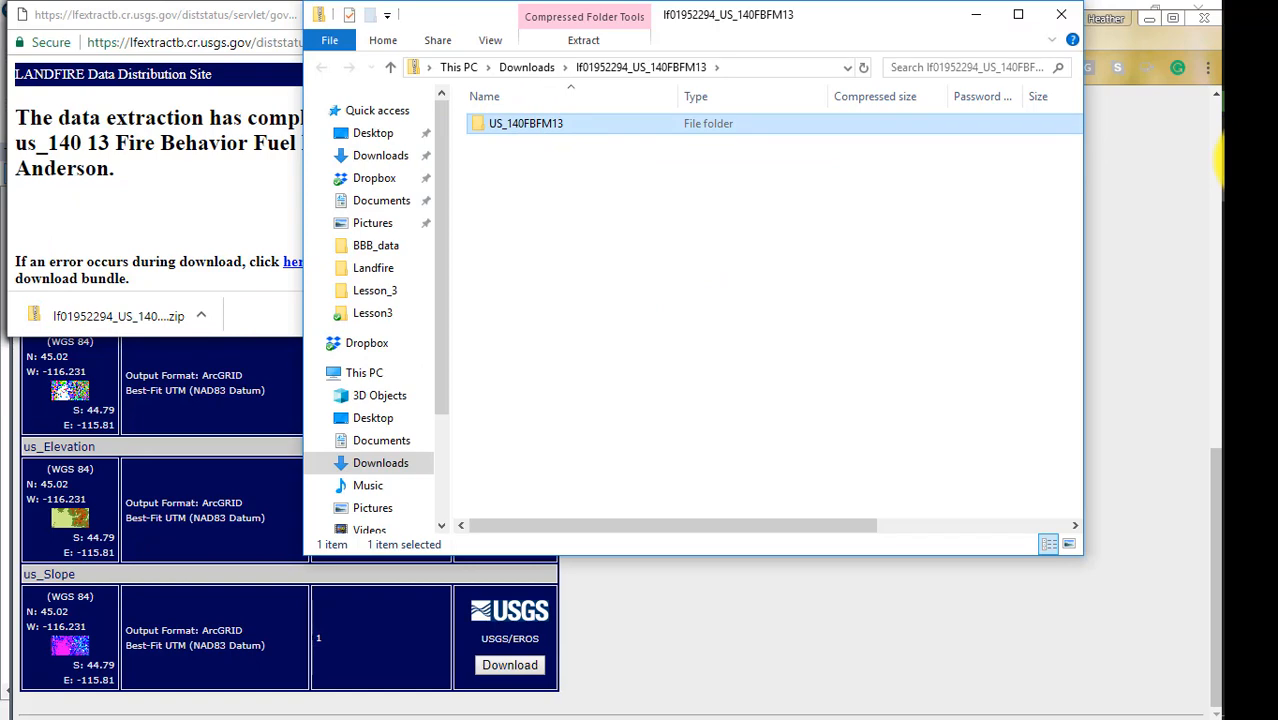
pyautogui.click(1222, 164)
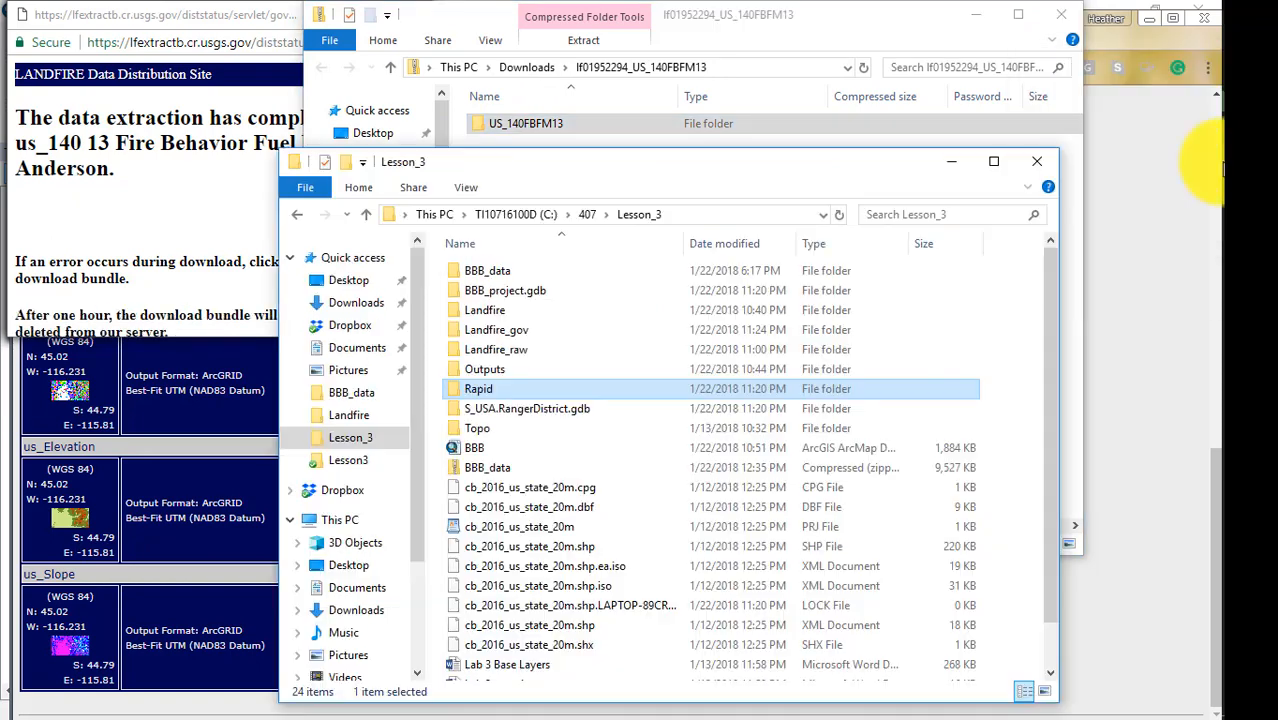
pyautogui.doubleClick(495, 330)
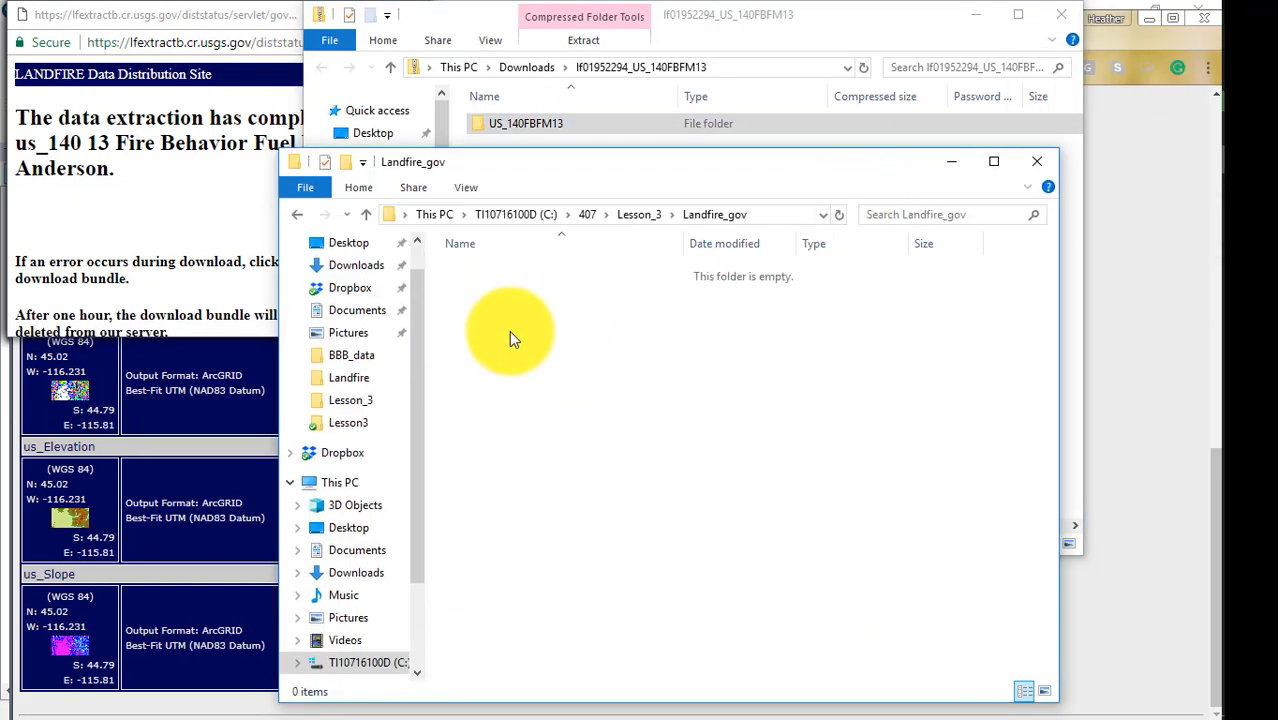
pyautogui.hotkey('ctrl', 'v')
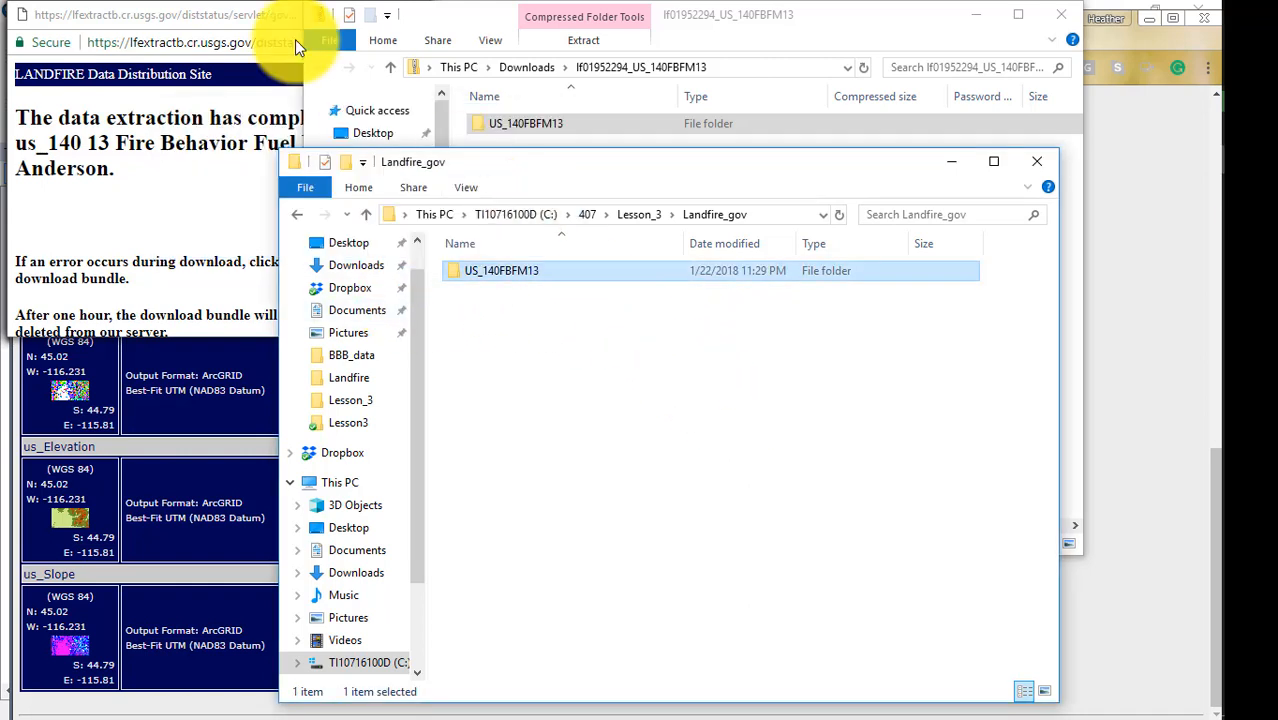
# Close the Anderson extraction window, then open the downloaded us_Slope zip containing US_SLP2010 alongside the Landfire_gov folder.
pyautogui.click(225, 20)
pyautogui.click(410, 18)
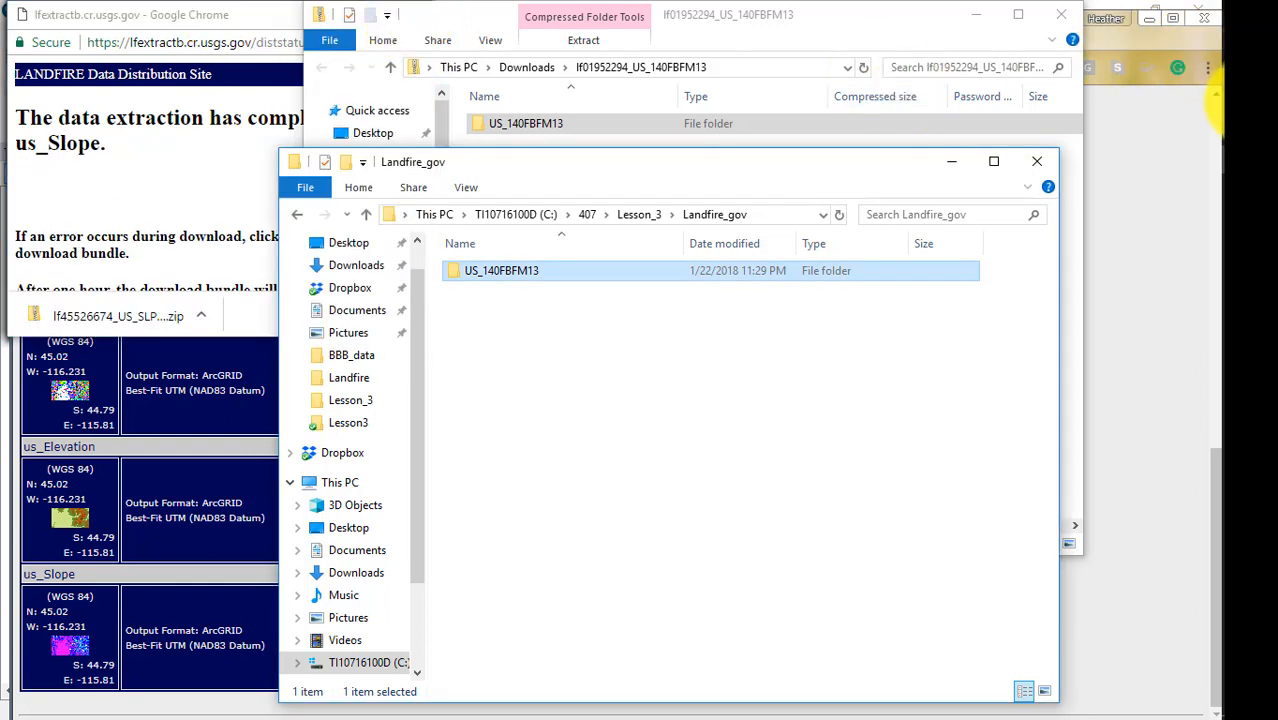
pyautogui.click(257, 20)
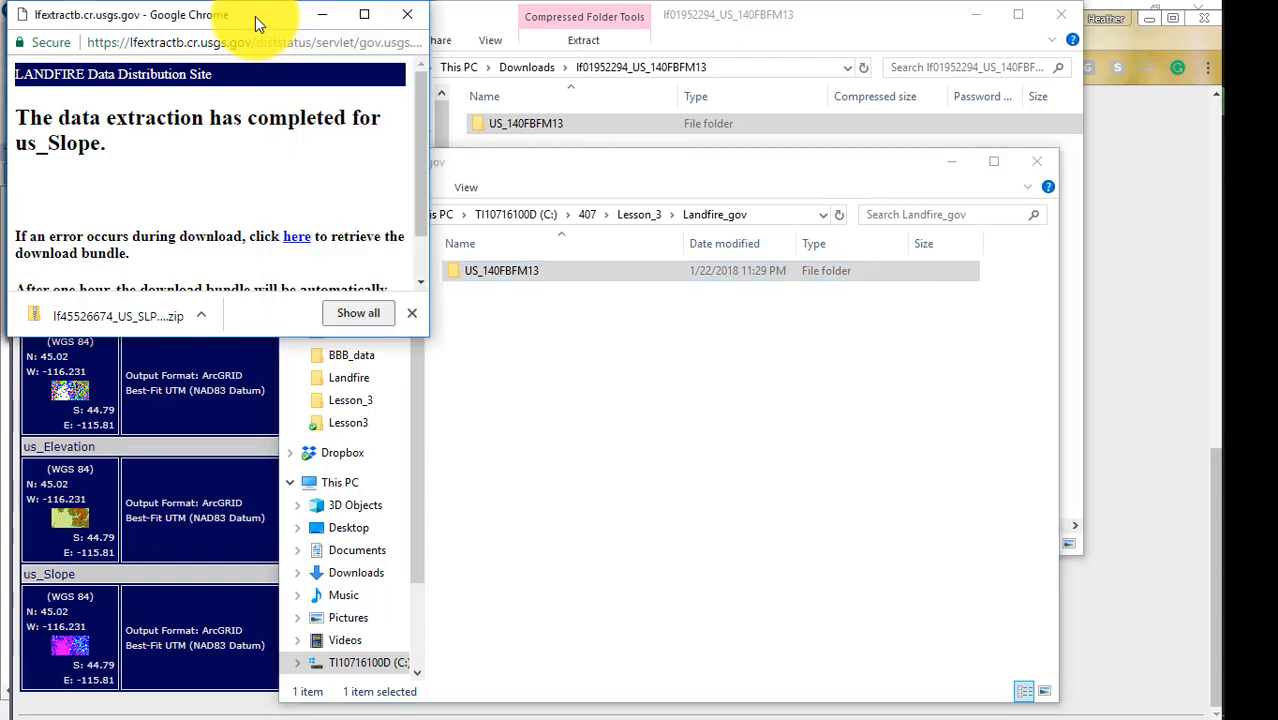
pyautogui.click(200, 315)
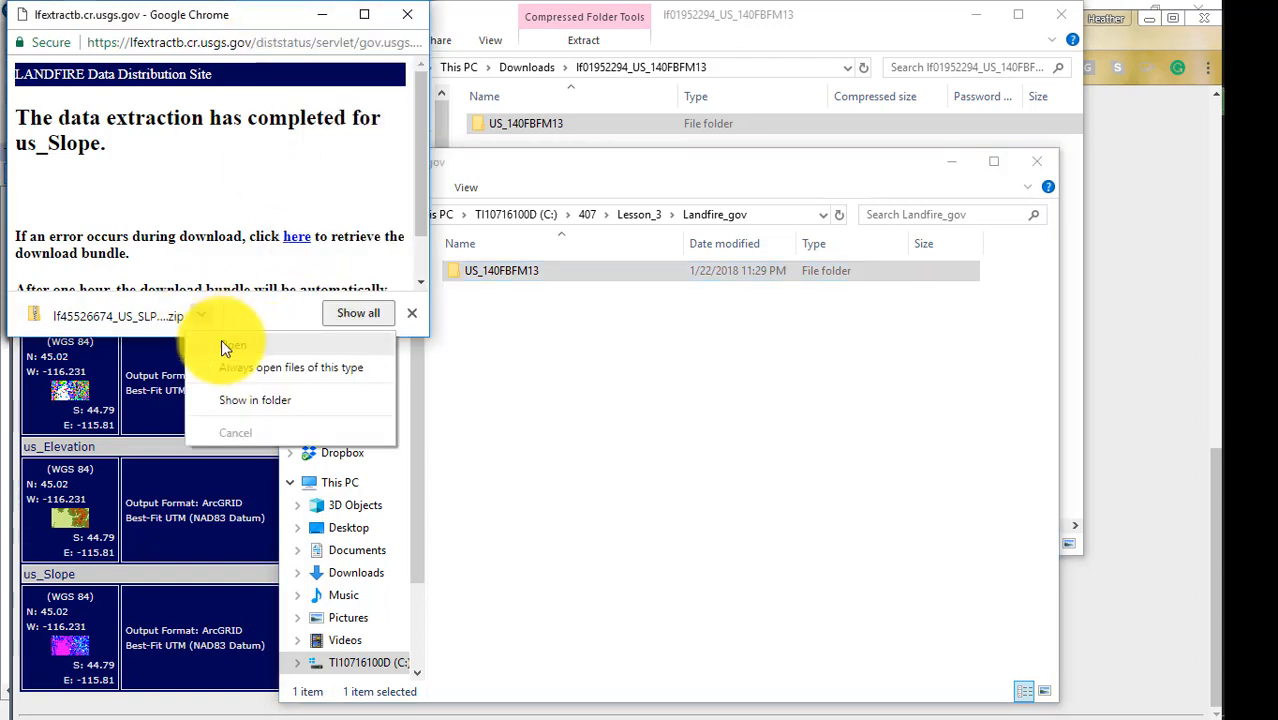
pyautogui.click(228, 346)
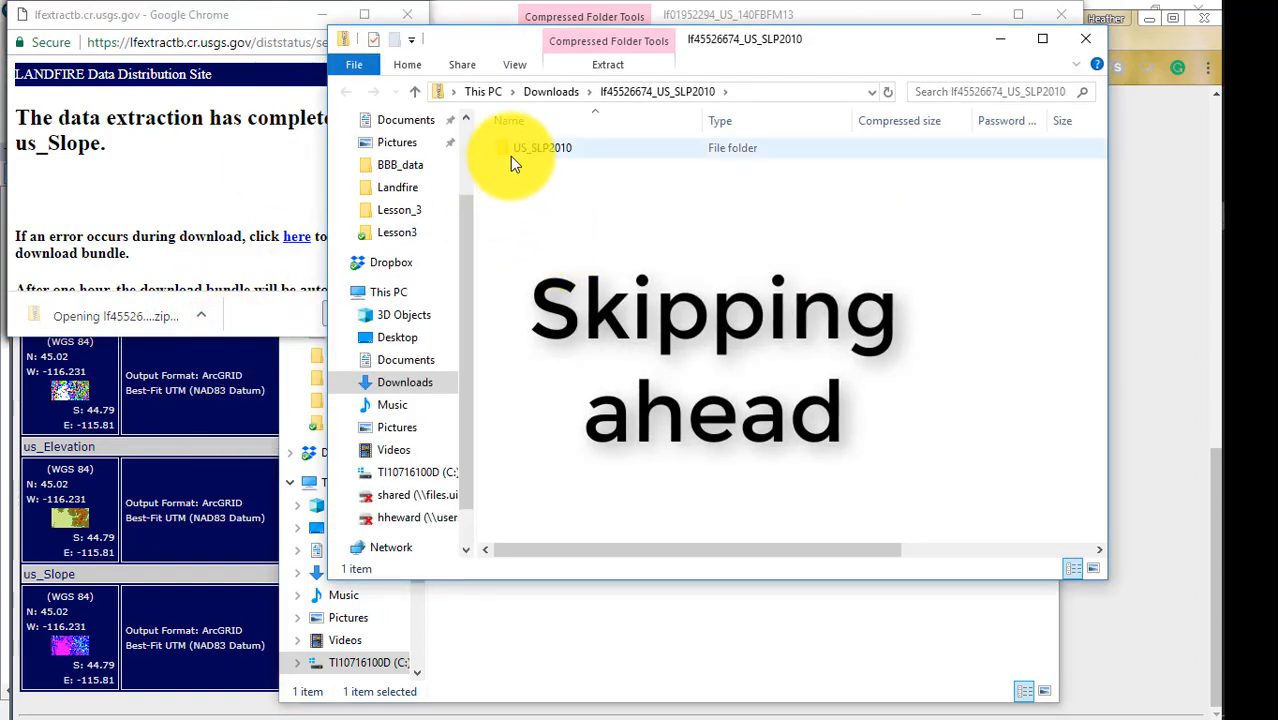
pyautogui.click(580, 611)
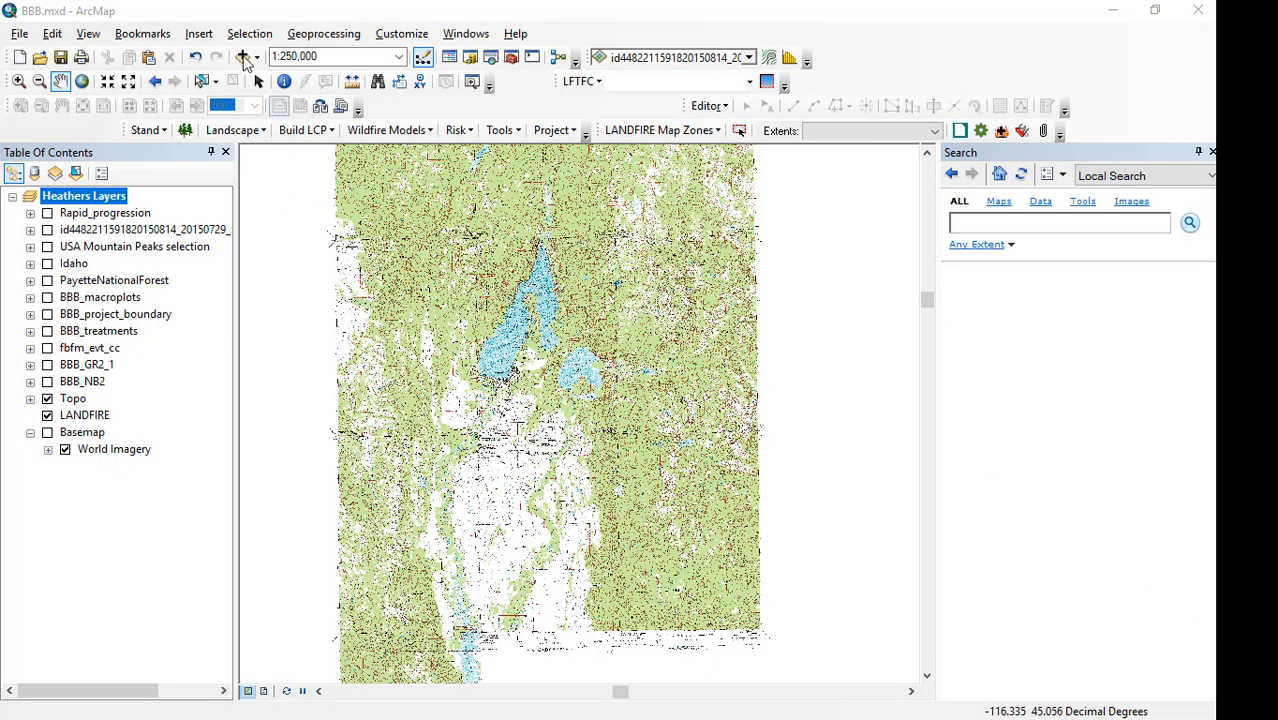
# In ArcMap, add the us_140cbd raster from Lesson_3\Landfire_gov\US_140CBD to the map.
pyautogui.click(243, 58)
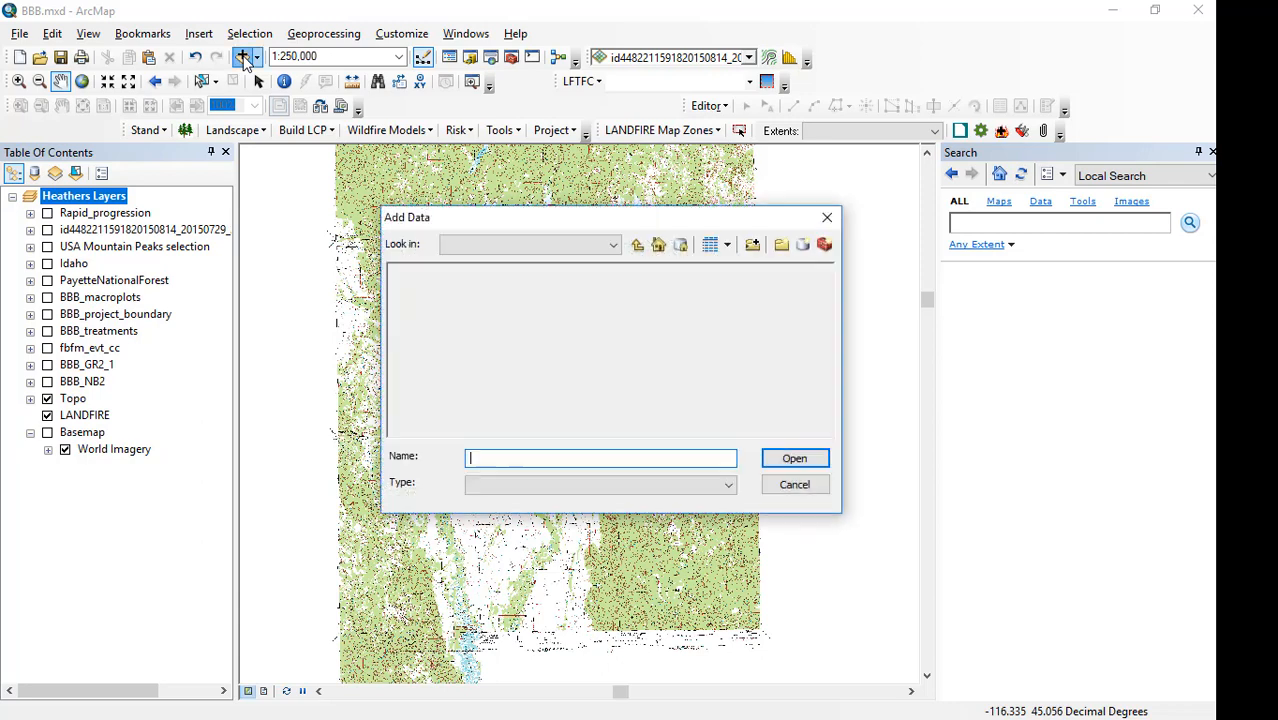
pyautogui.click(637, 246)
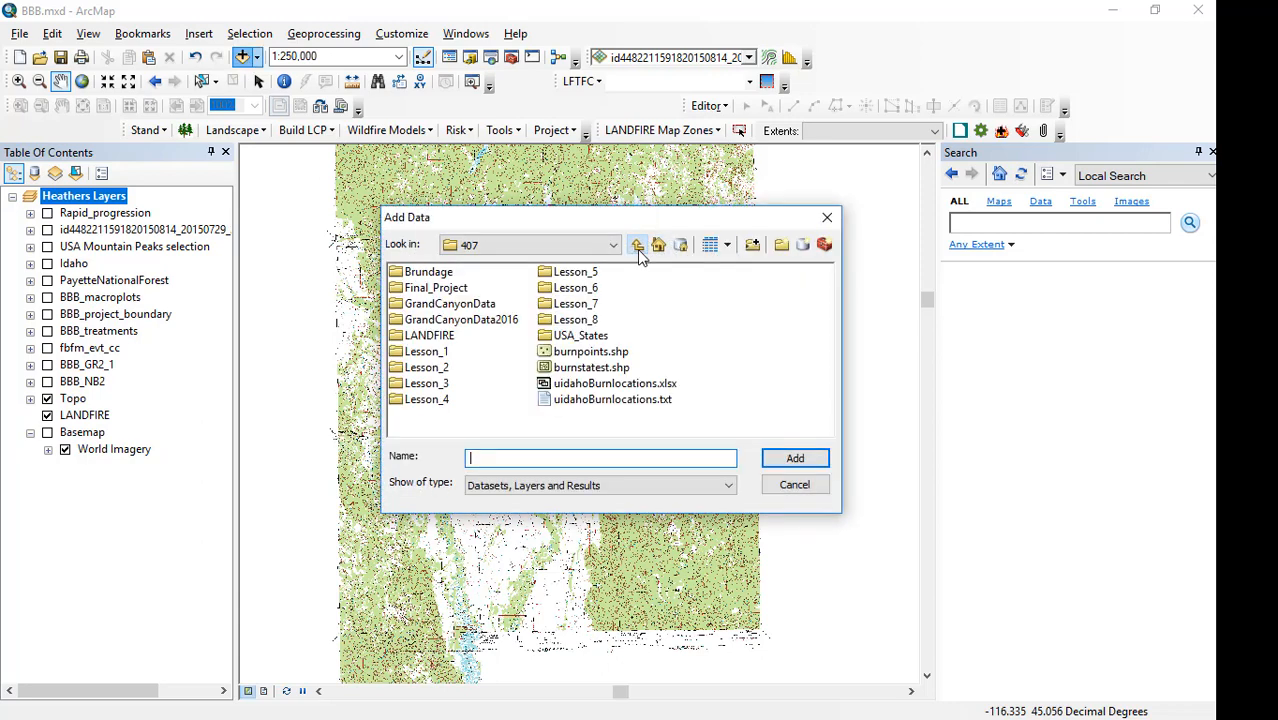
pyautogui.doubleClick(428, 384)
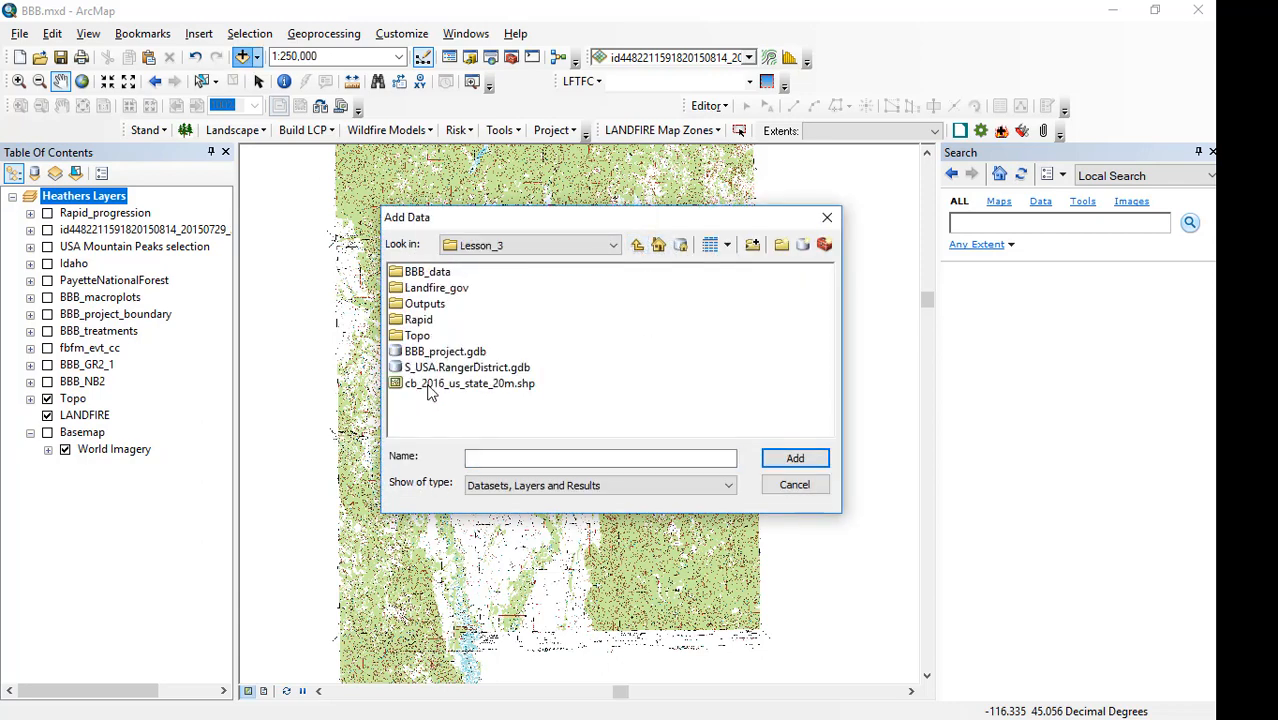
pyautogui.doubleClick(436, 289)
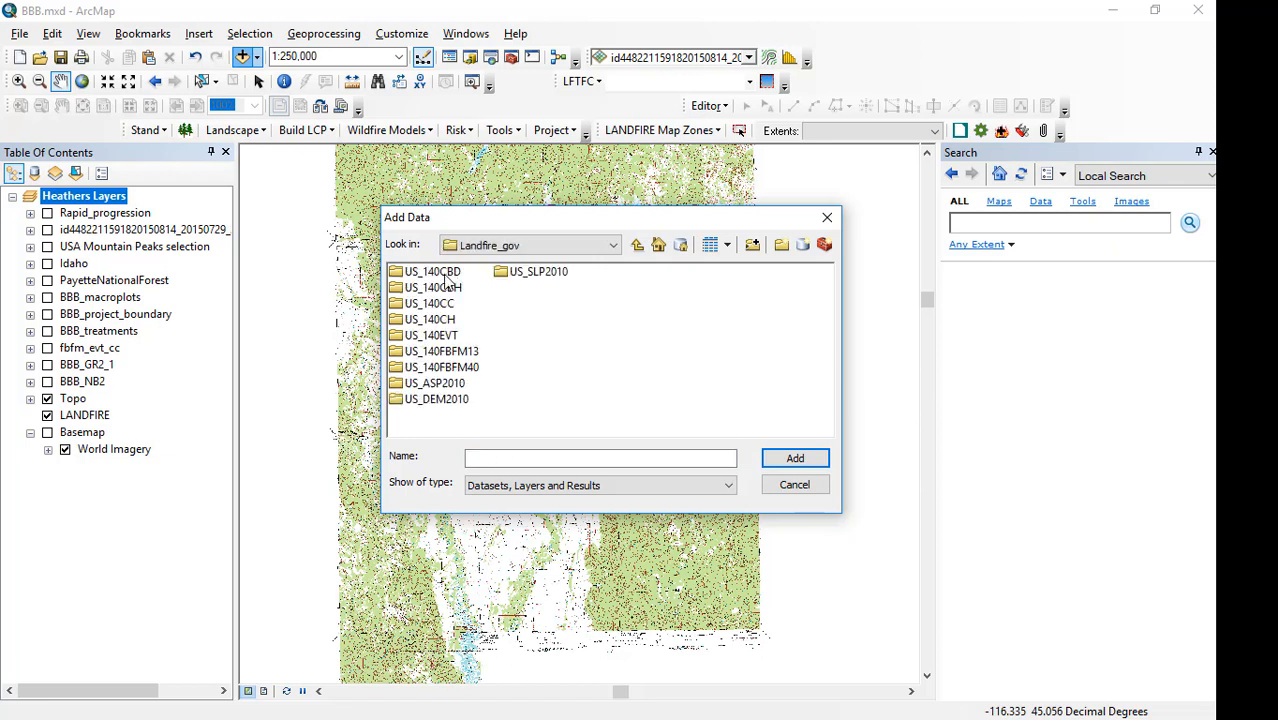
pyautogui.doubleClick(436, 272)
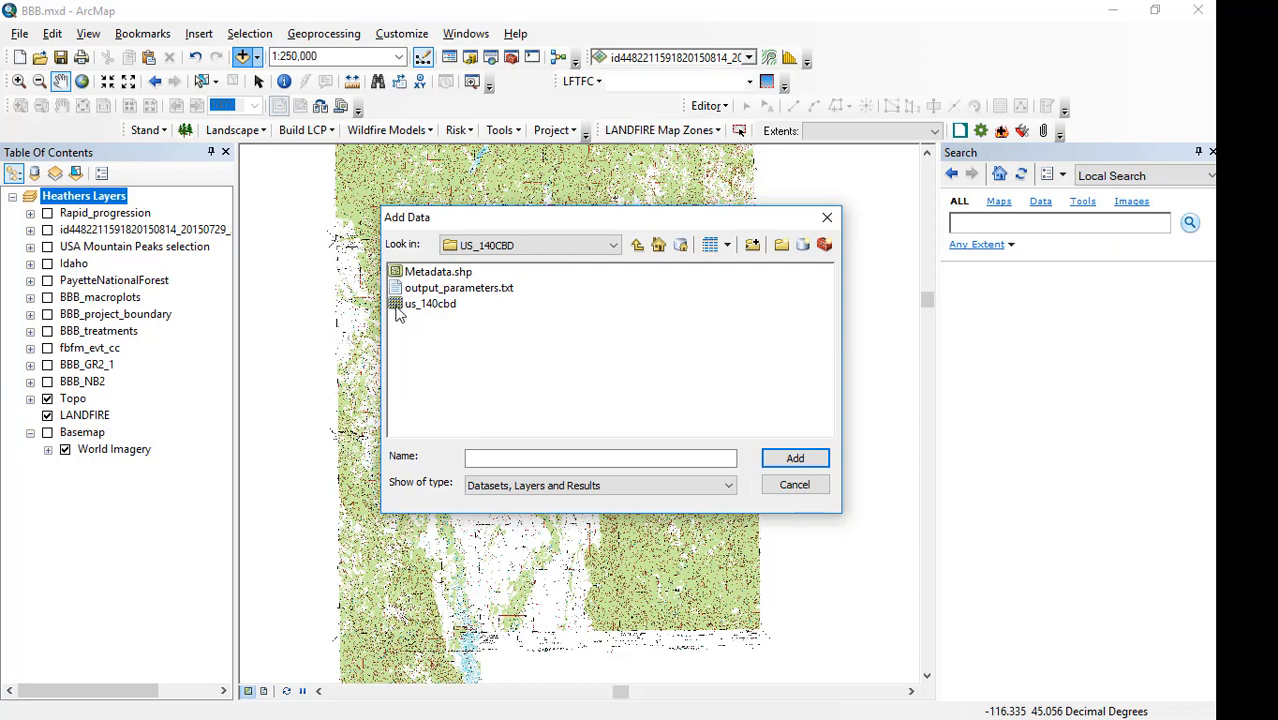
pyautogui.click(420, 304)
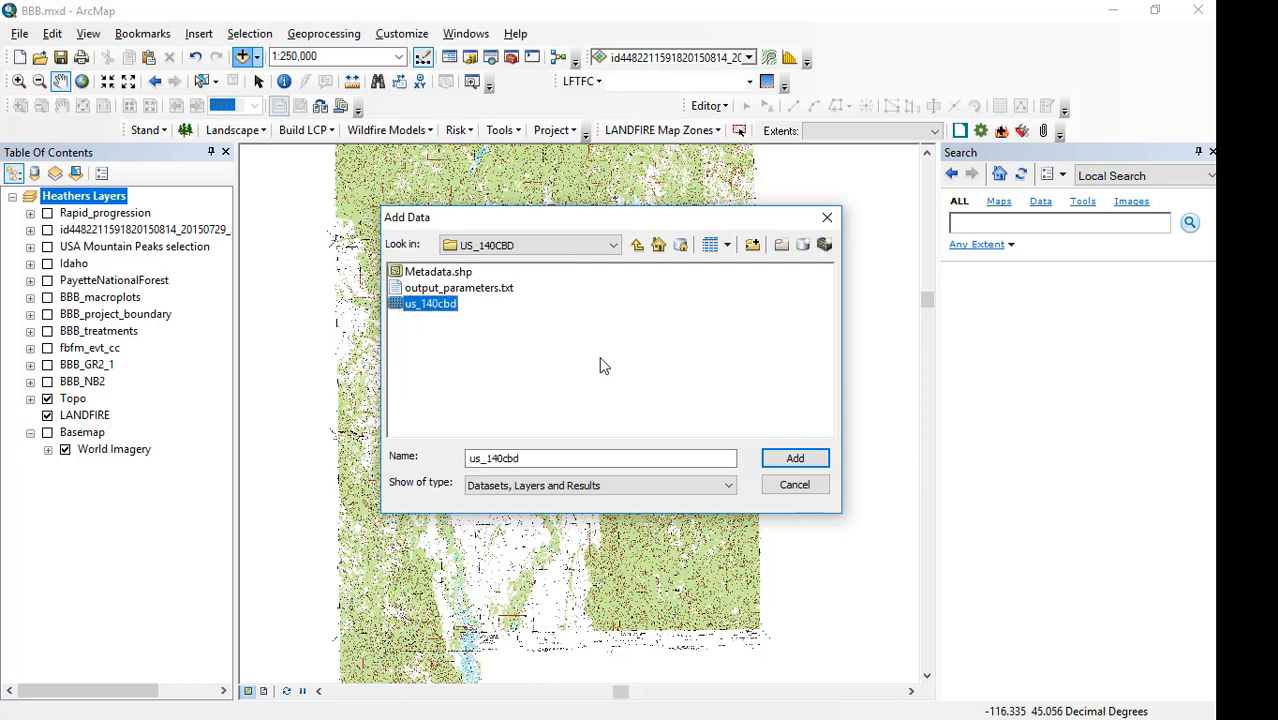
pyautogui.click(795, 458)
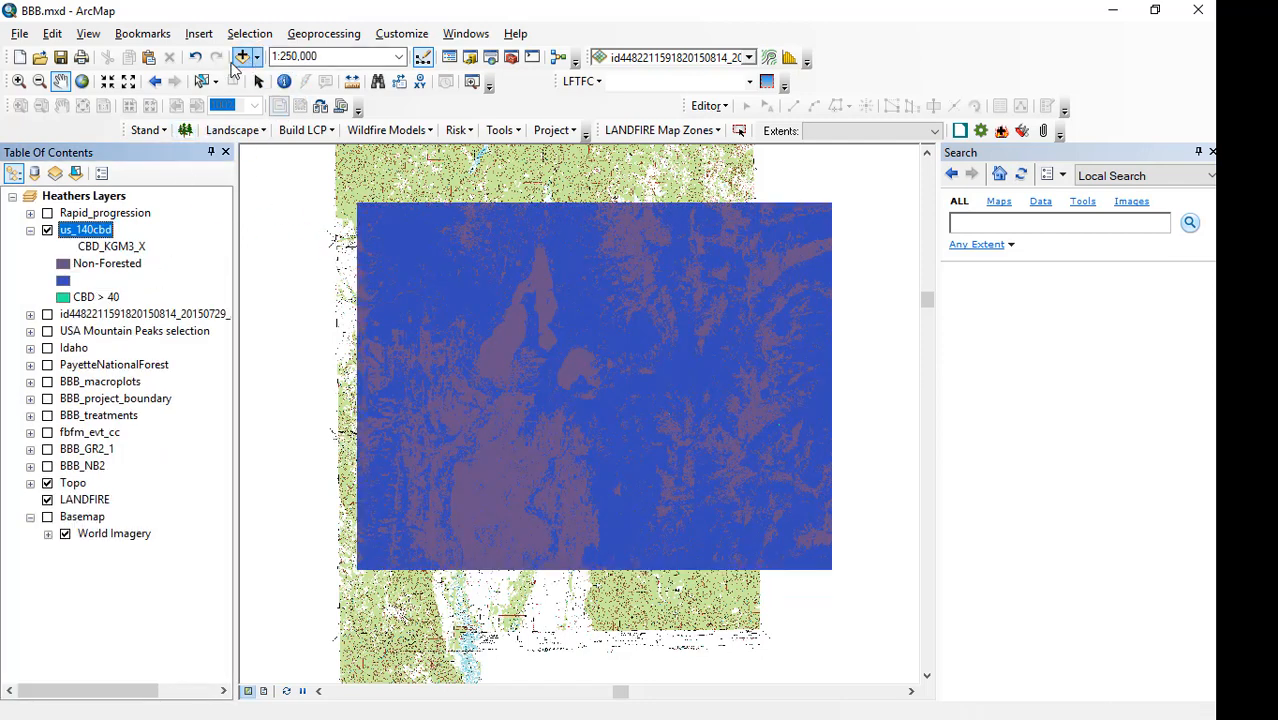
# Add the us_140cbh raster from Landfire_gov\US_140CBH to the map.
pyautogui.click(243, 58)
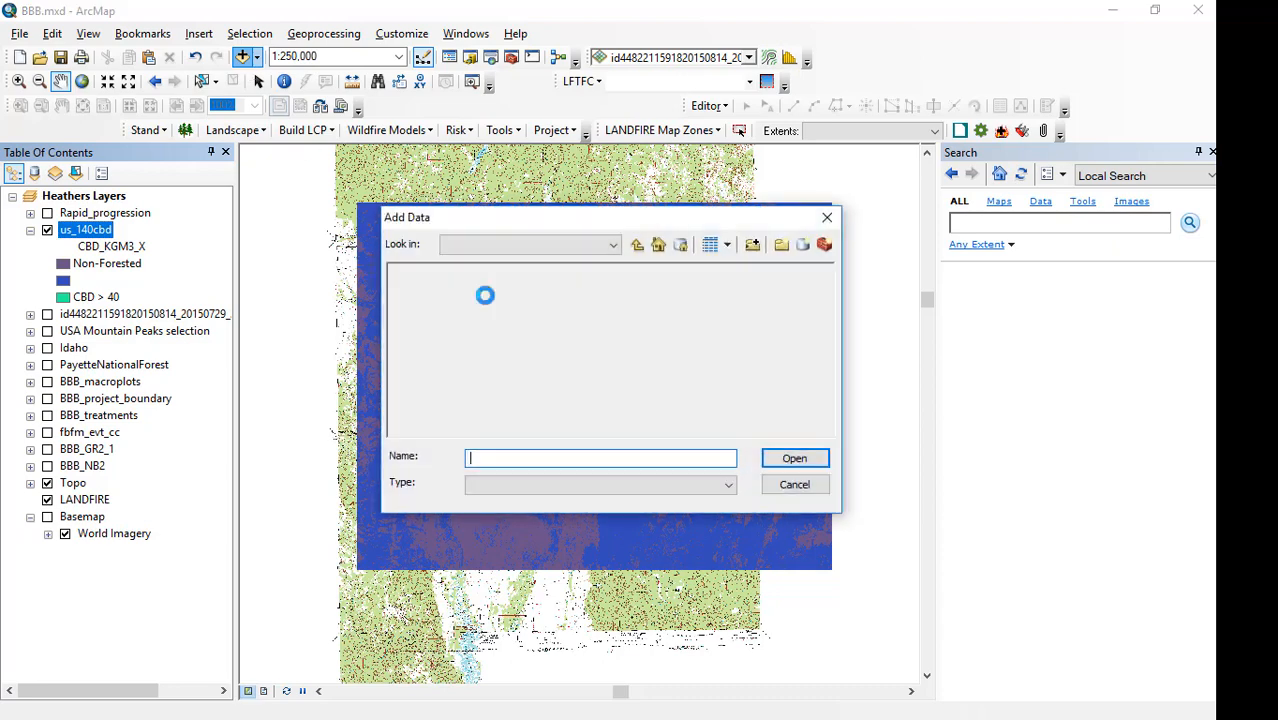
pyautogui.click(637, 245)
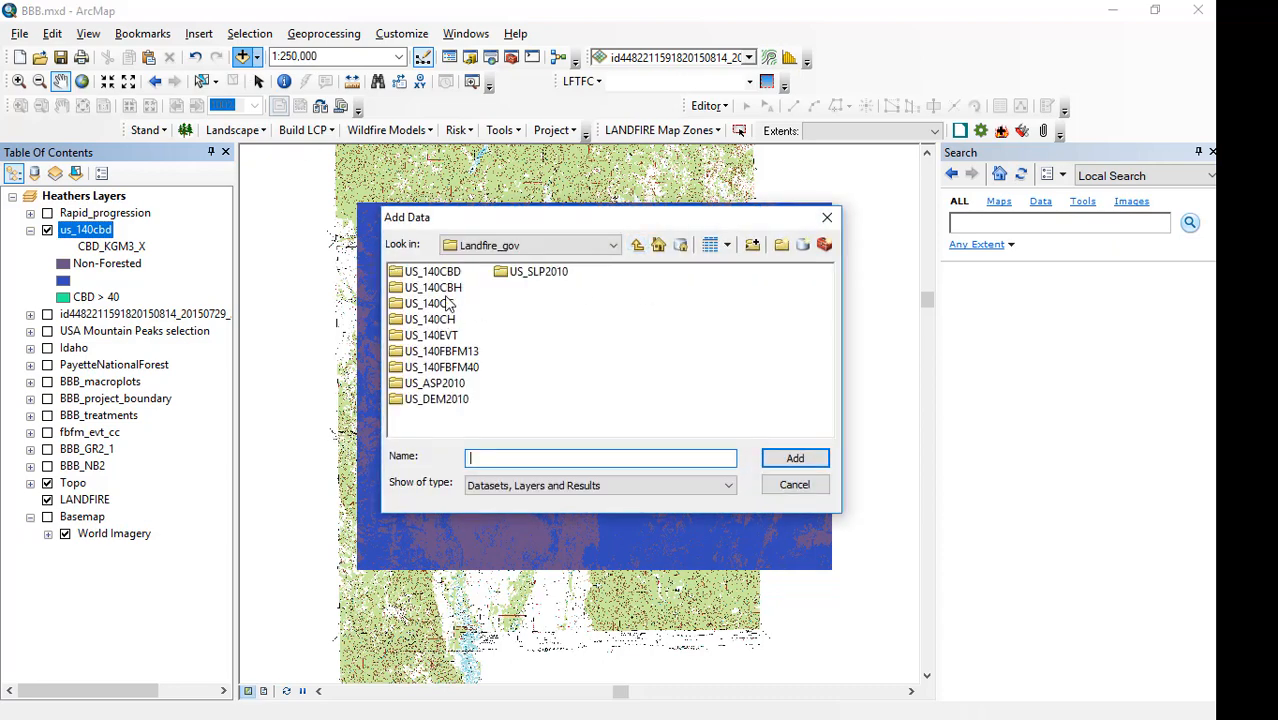
pyautogui.doubleClick(446, 290)
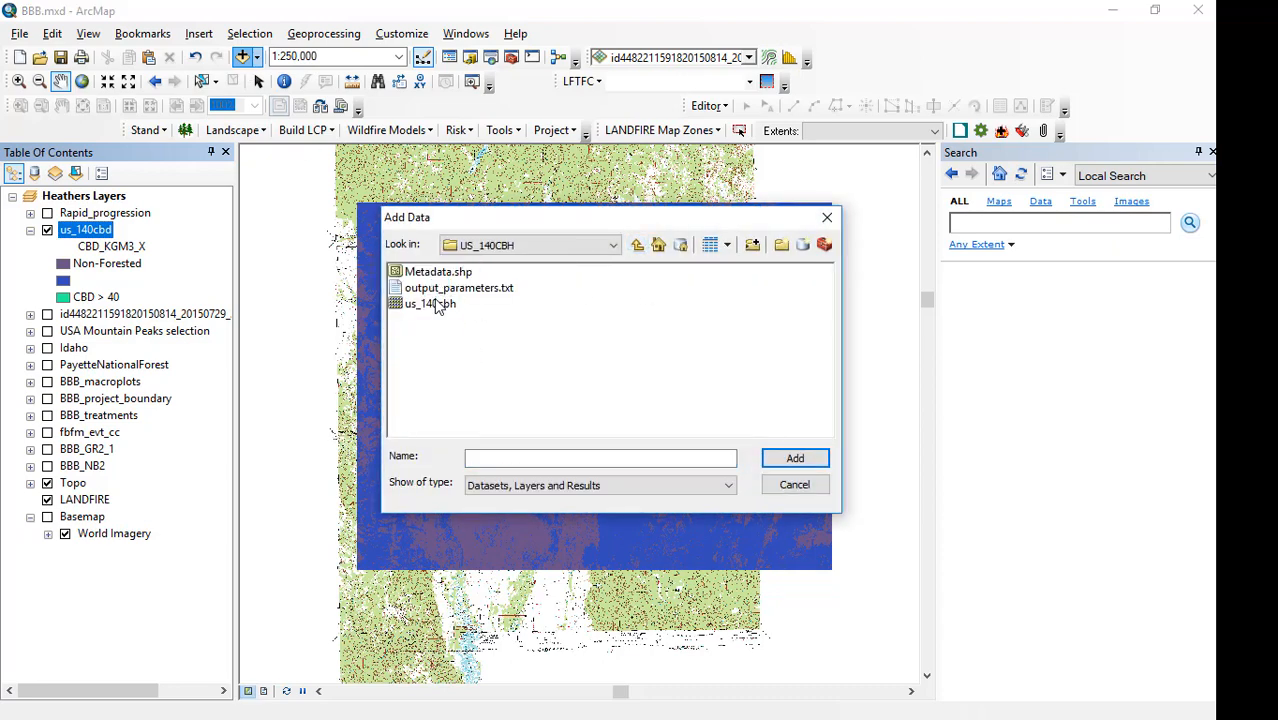
pyautogui.click(436, 303)
pyautogui.click(808, 461)
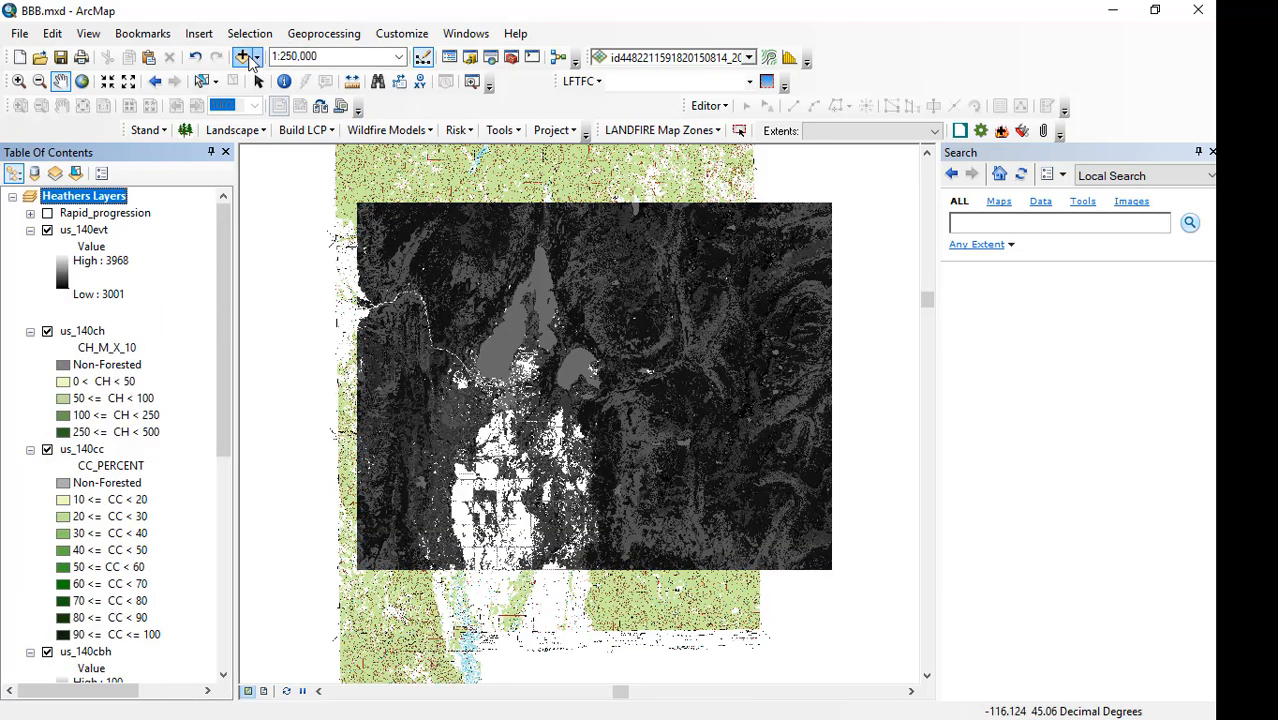
# Add the us_140fbfm40 raster from Landfire_gov\US_140FBFM40 to the map.
pyautogui.click(243, 57)
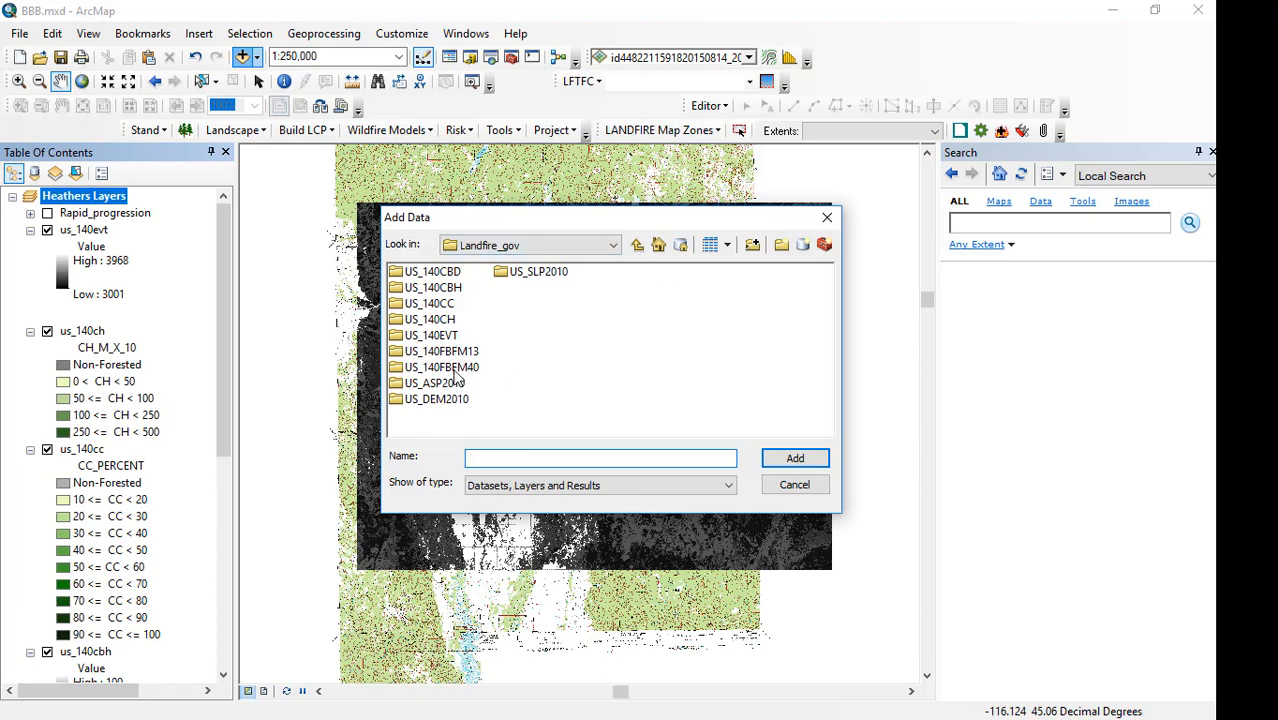
pyautogui.doubleClick(454, 368)
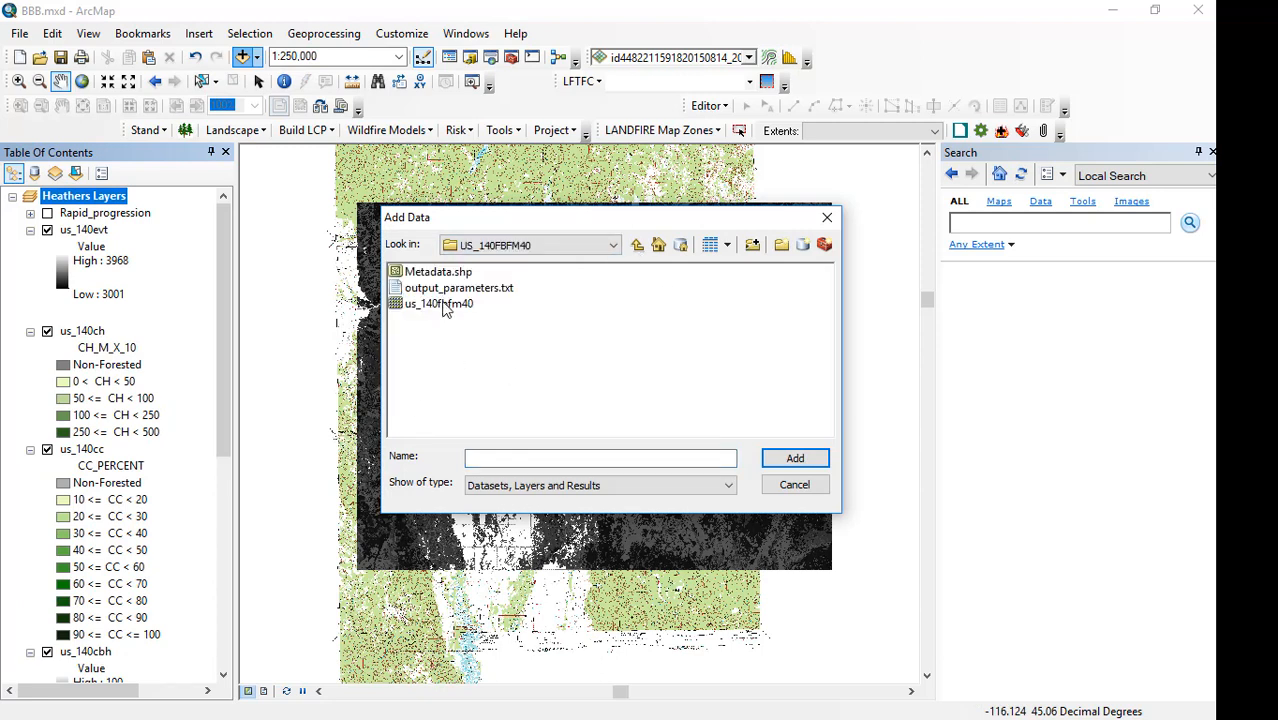
pyautogui.click(446, 308)
pyautogui.click(800, 458)
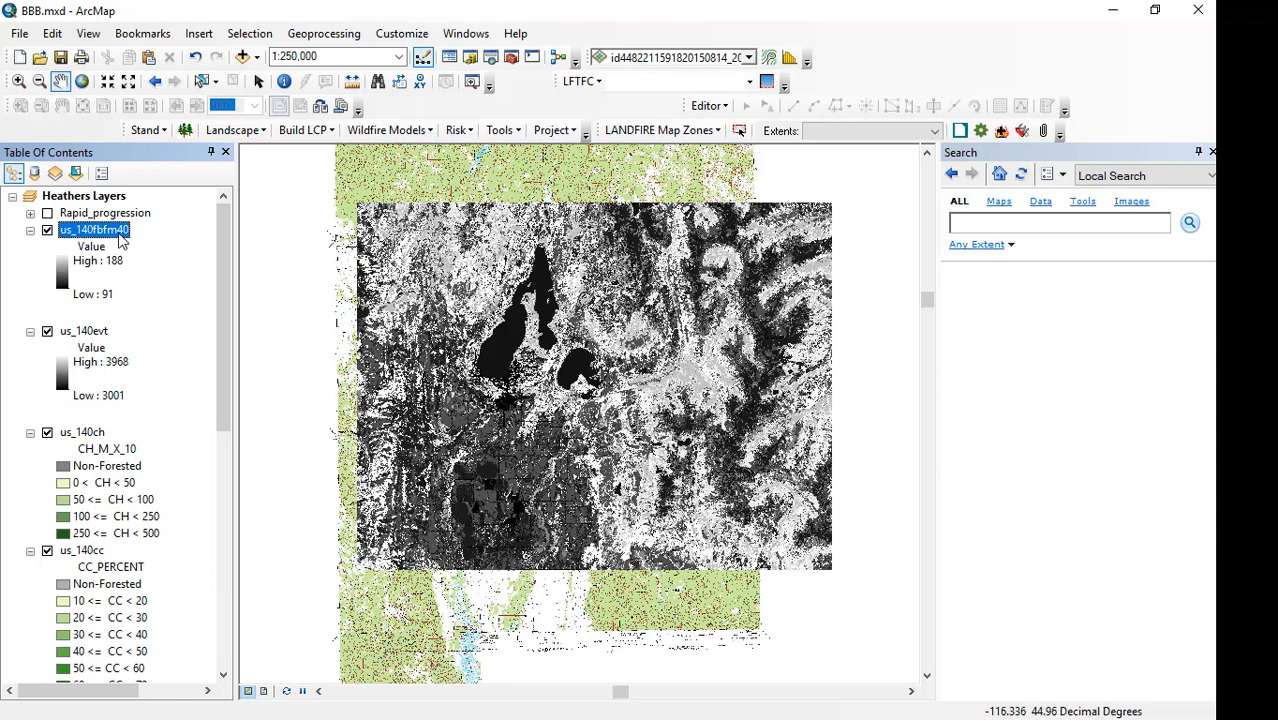
# Change the us_140fbfm40 layer's stretched symbology to the orange-yellow-green-blue color ramp.
pyautogui.rightClick(120, 236)
pyautogui.click(184, 509)
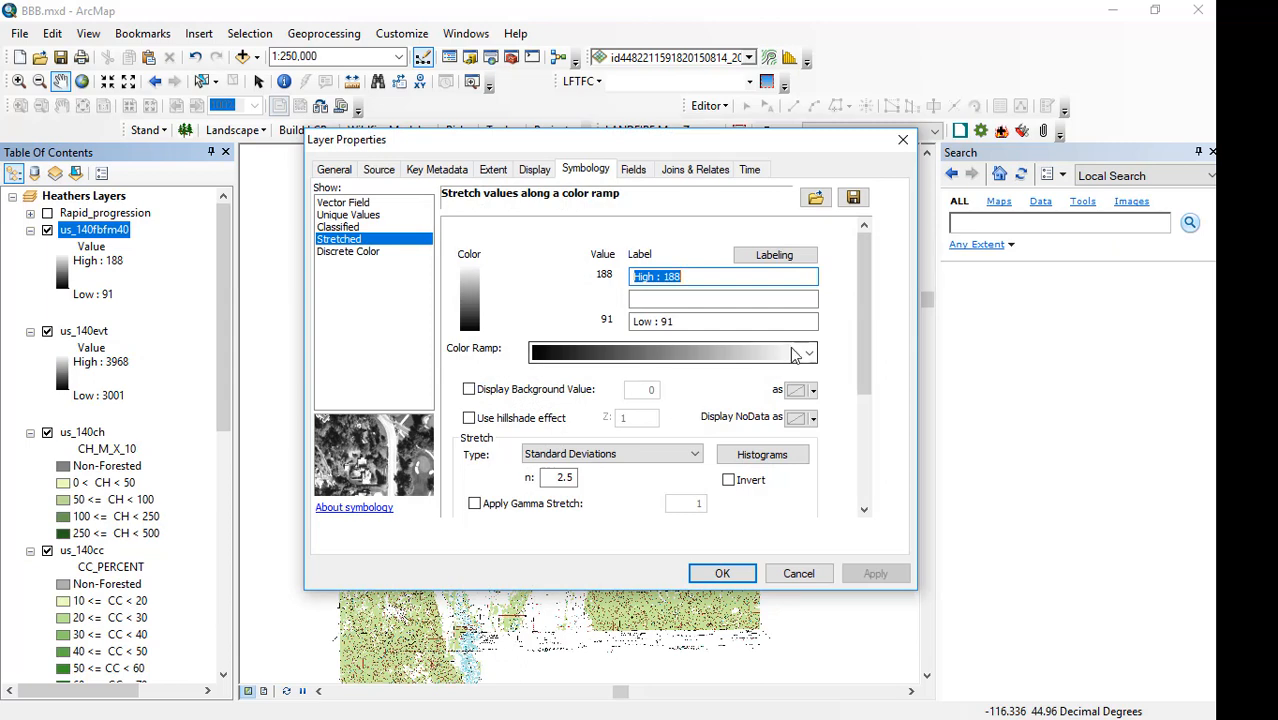
pyautogui.click(806, 355)
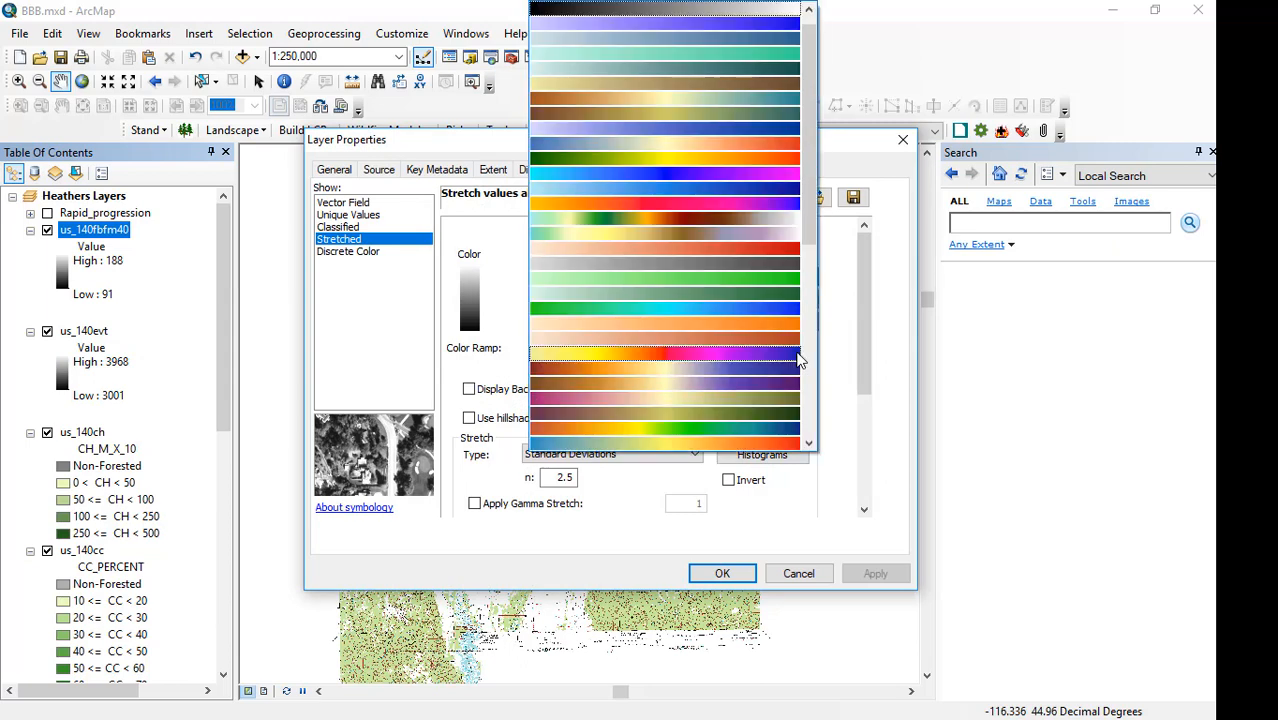
pyautogui.click(714, 432)
pyautogui.click(738, 569)
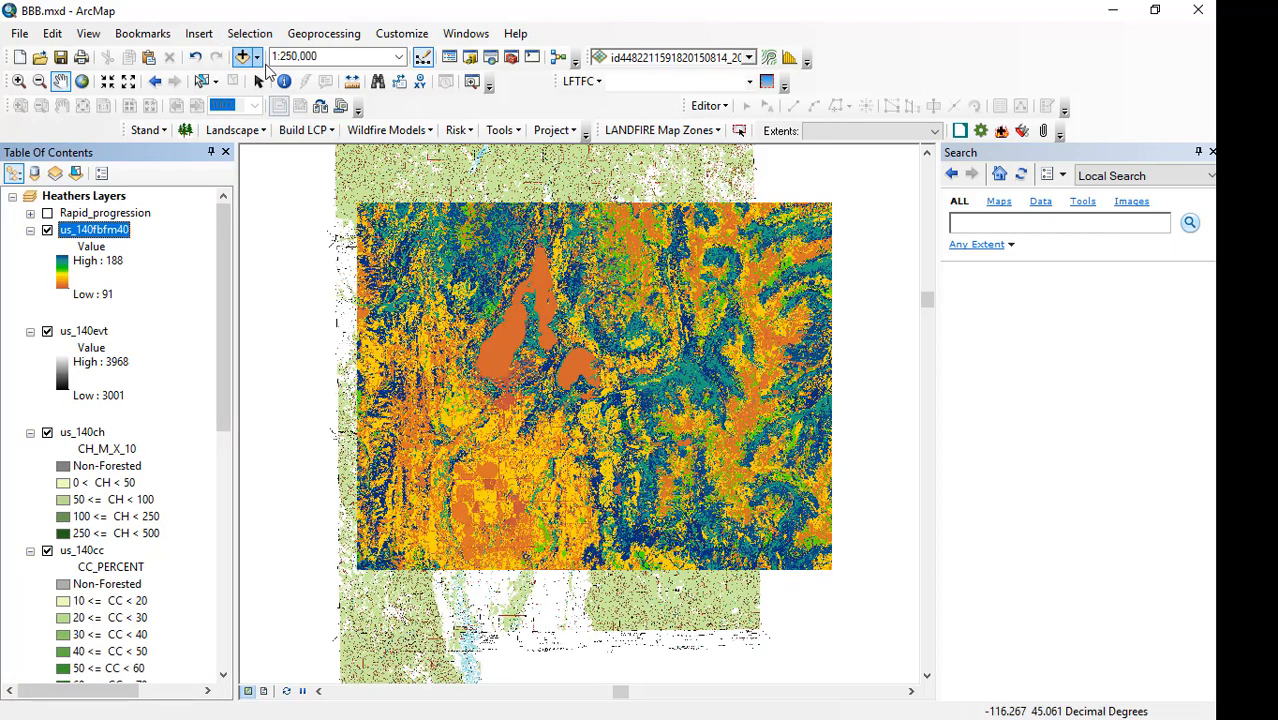
# Add the us_asp2010 aspect raster from Landfire_gov\US_ASP2010 to the map.
pyautogui.click(242, 57)
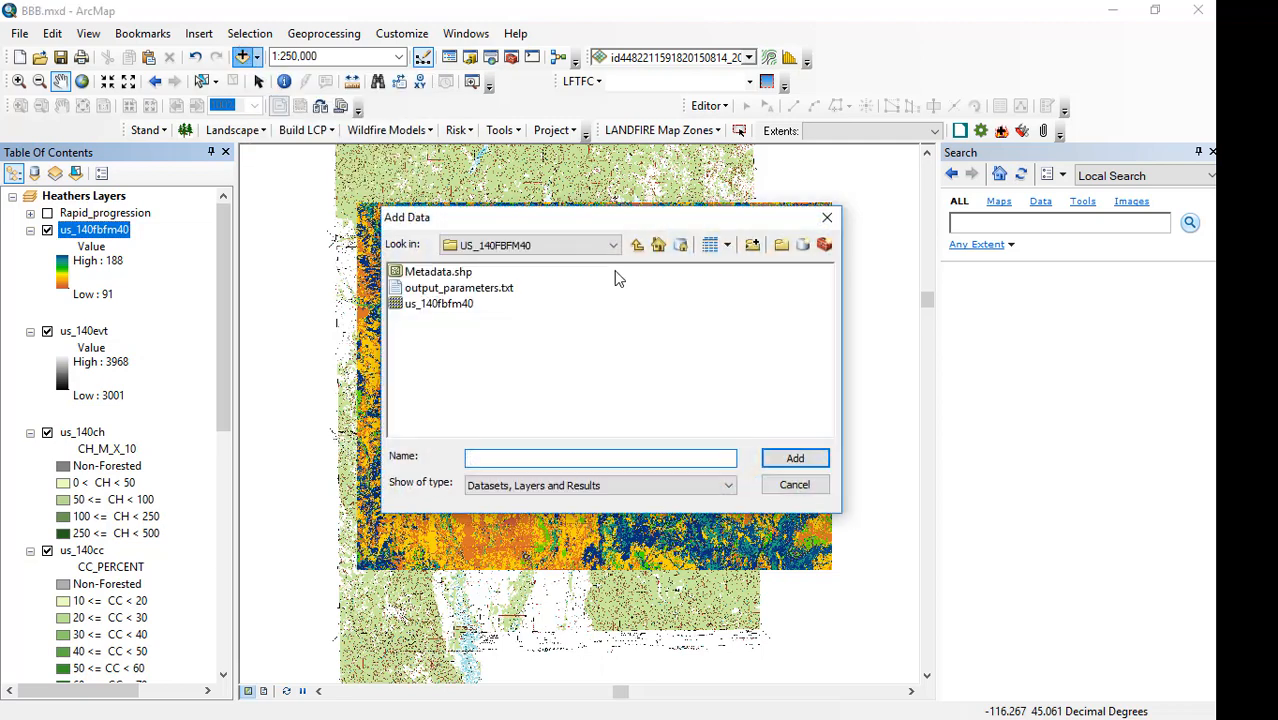
pyautogui.click(638, 245)
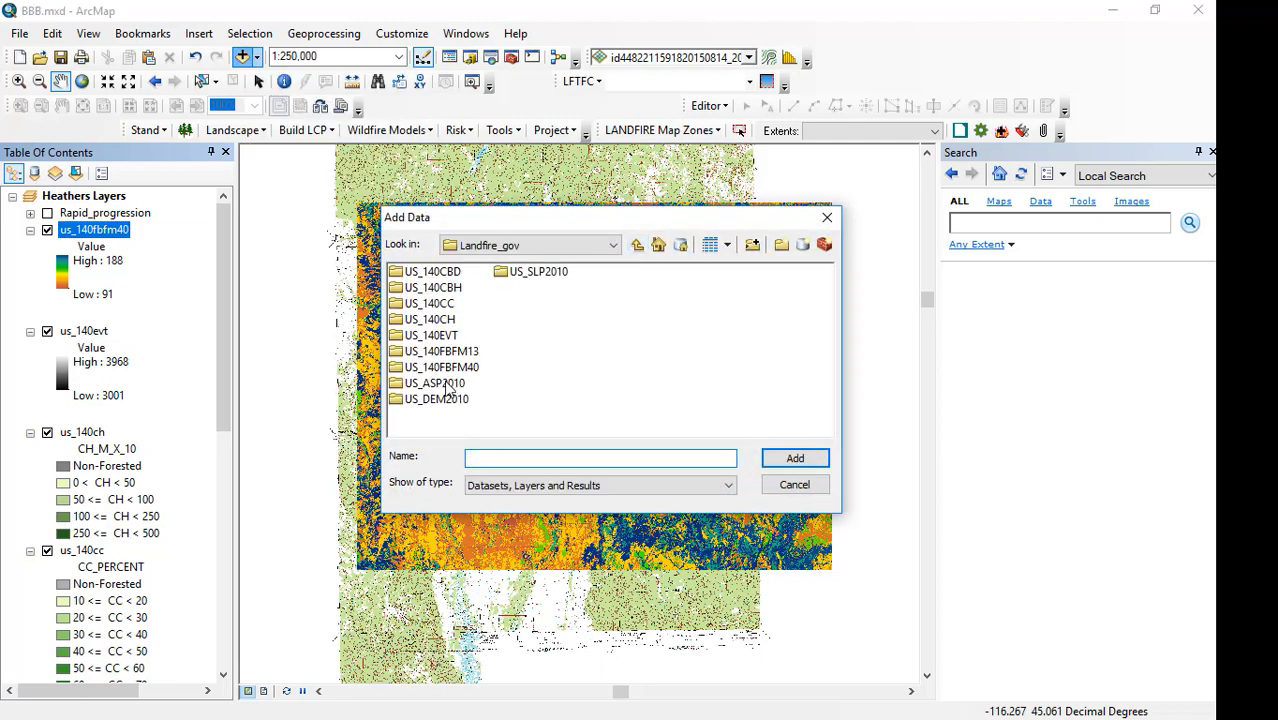
pyautogui.doubleClick(448, 390)
pyautogui.click(430, 305)
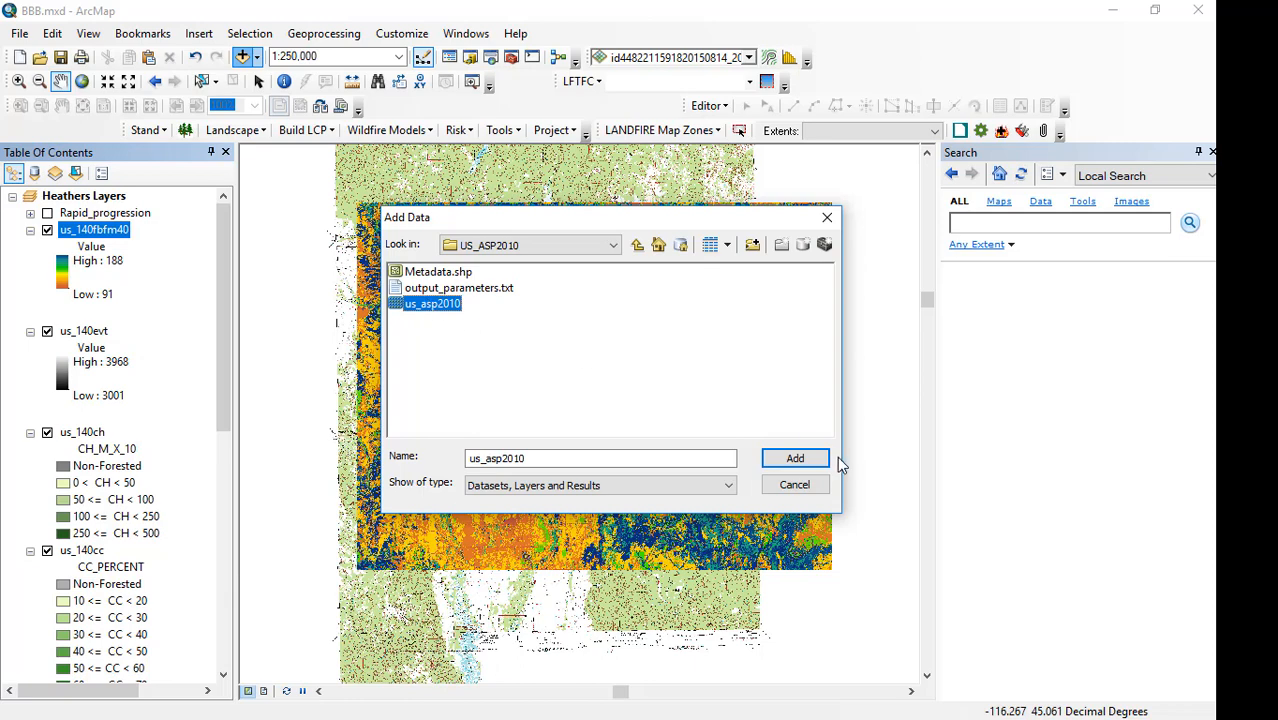
pyautogui.click(772, 458)
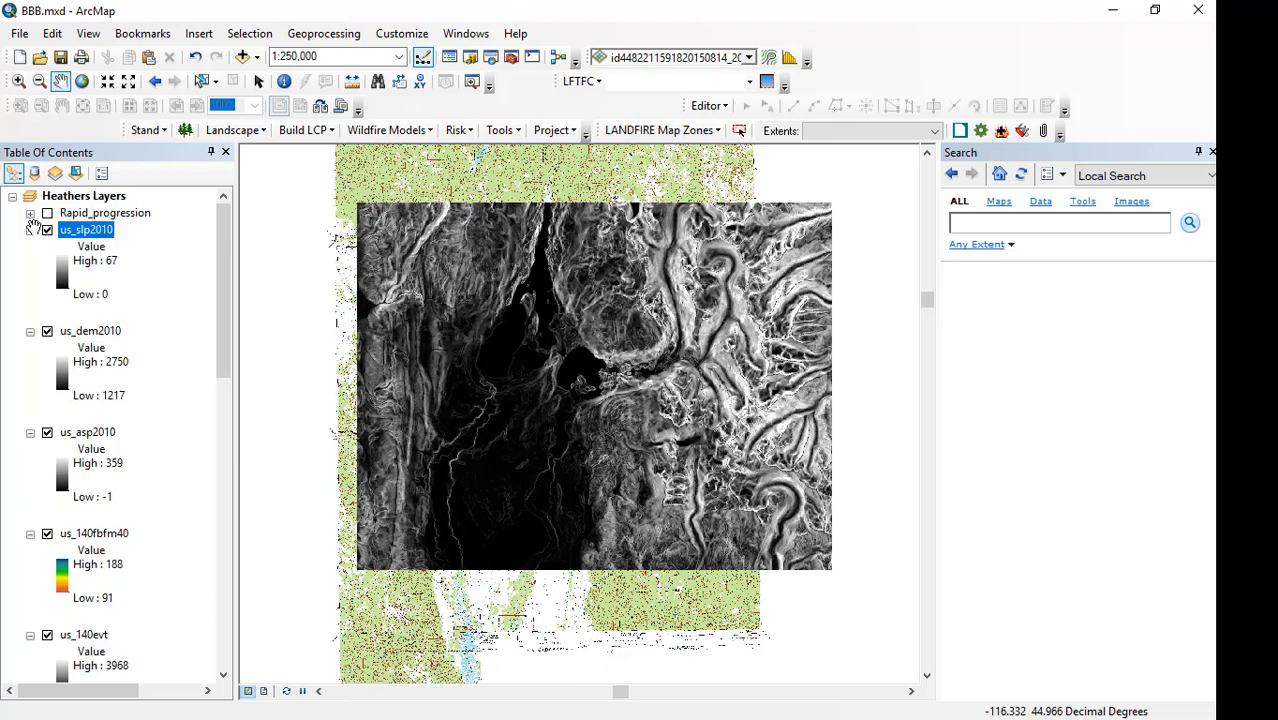
# Move all the rasters from us_slp2010 through us_140cbd into the LANDFIRE group layer, and expand the Topo group.
pyautogui.keyDown('ctrl'); pyautogui.click(31, 231); pyautogui.keyUp('ctrl')
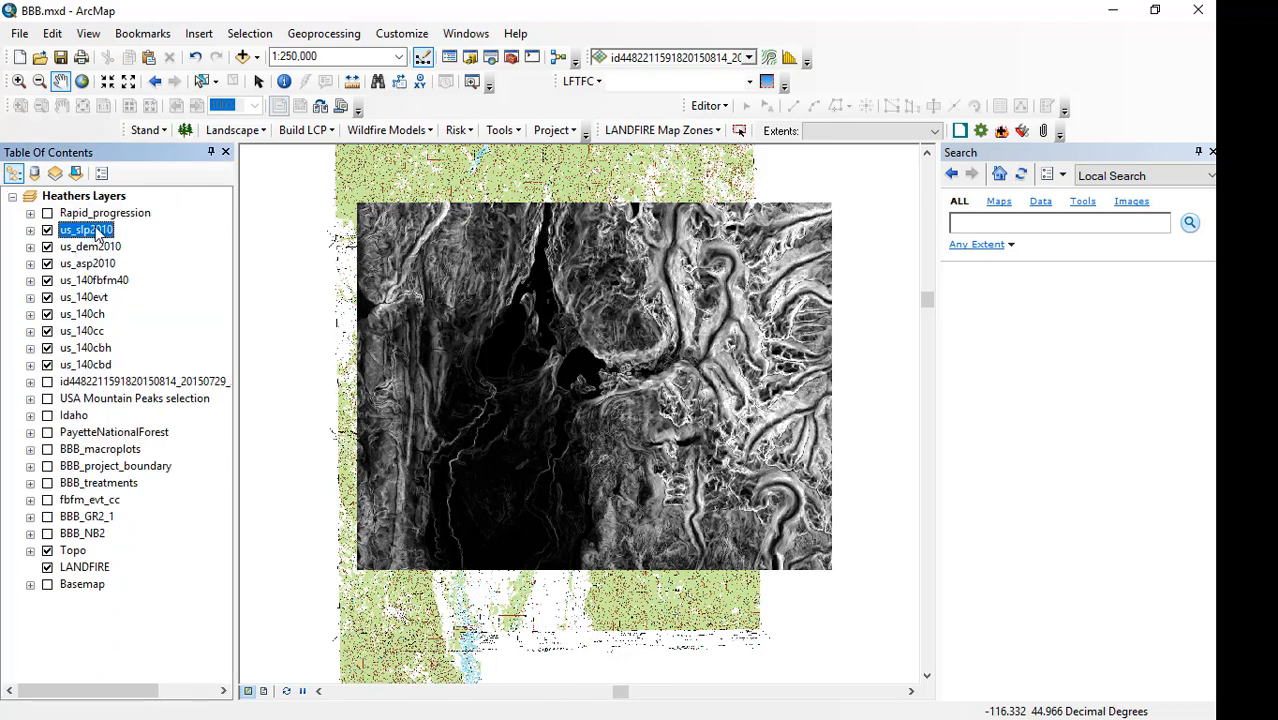
pyautogui.keyDown('shift'); pyautogui.click(106, 365); pyautogui.keyUp('shift')
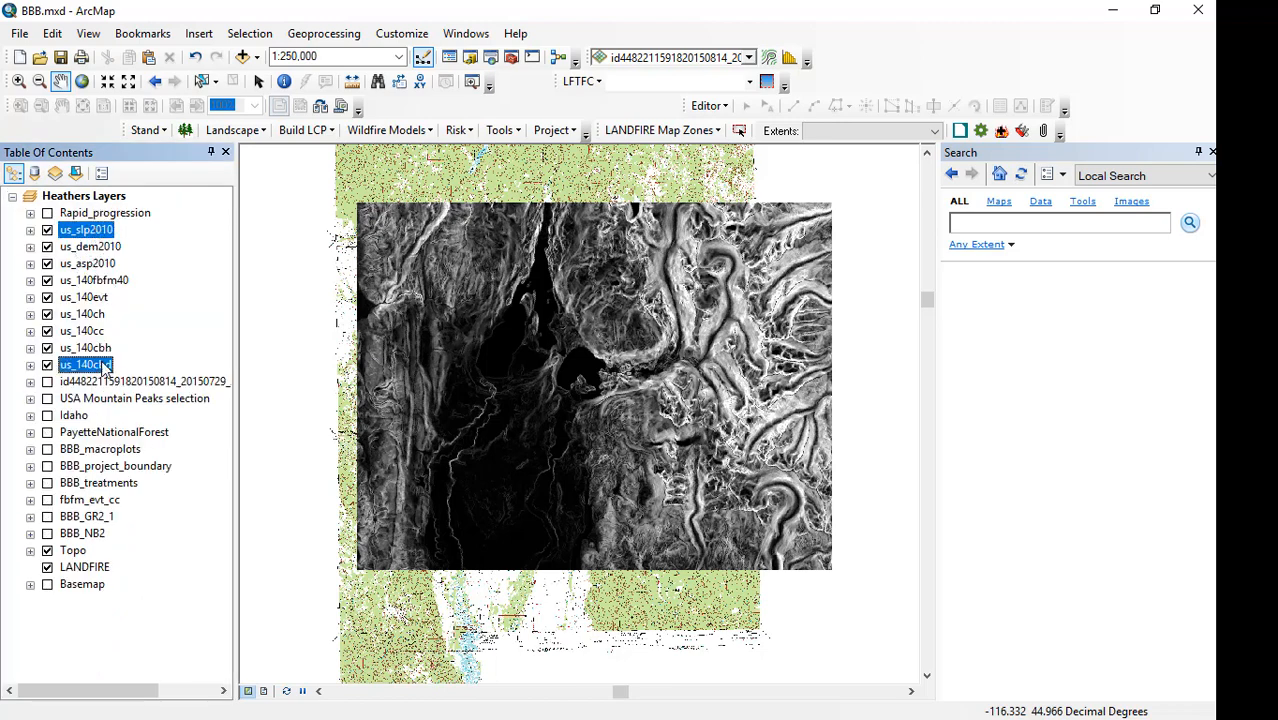
pyautogui.moveTo(93, 368); pyautogui.dragTo(97, 575)
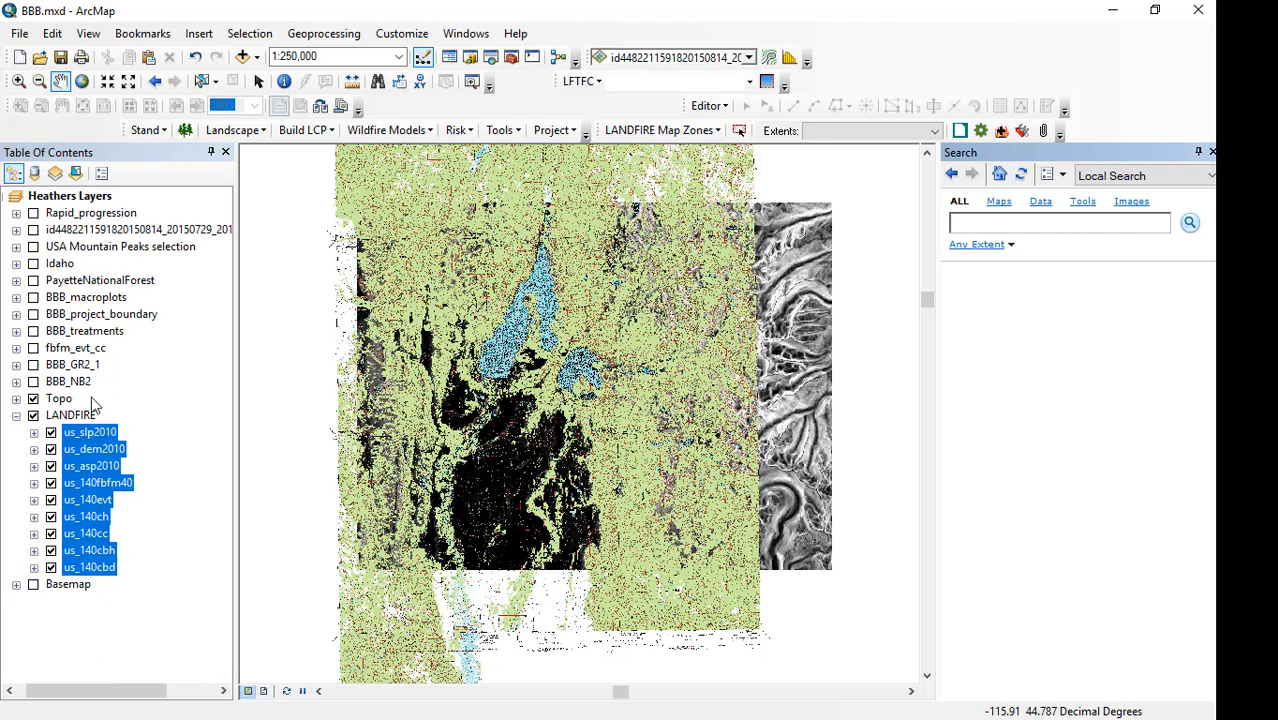
pyautogui.click(16, 398)
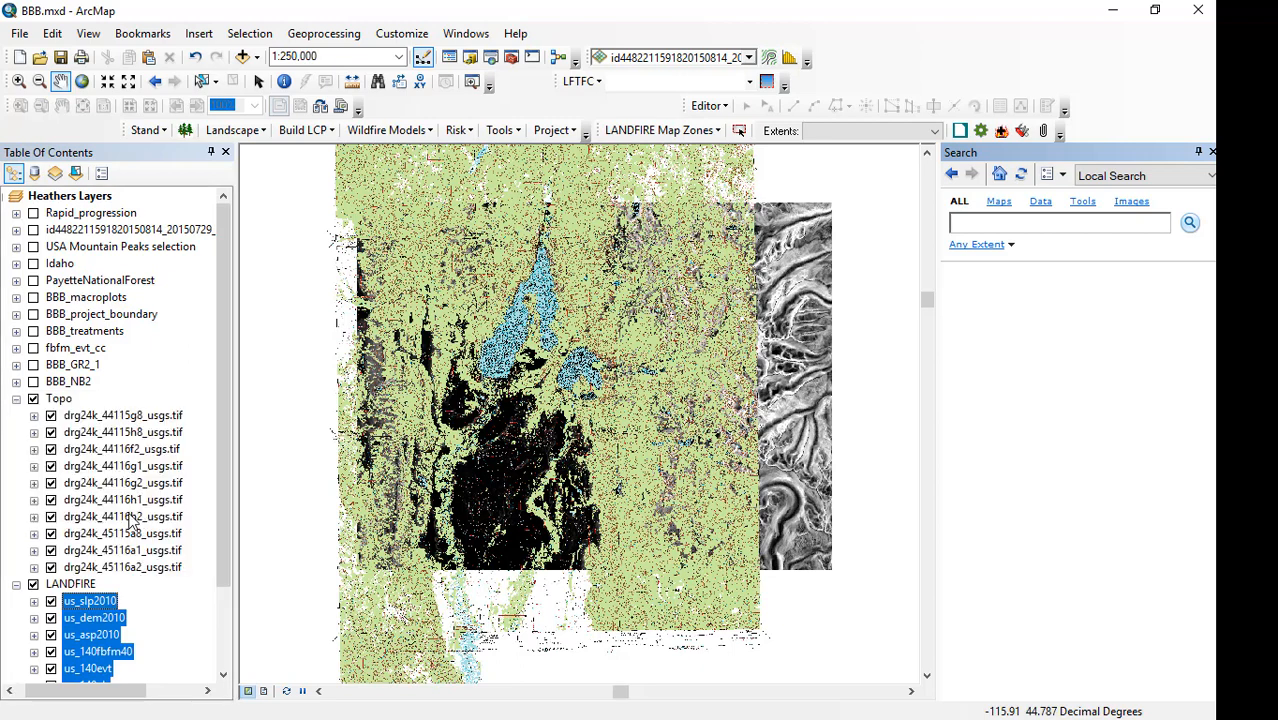